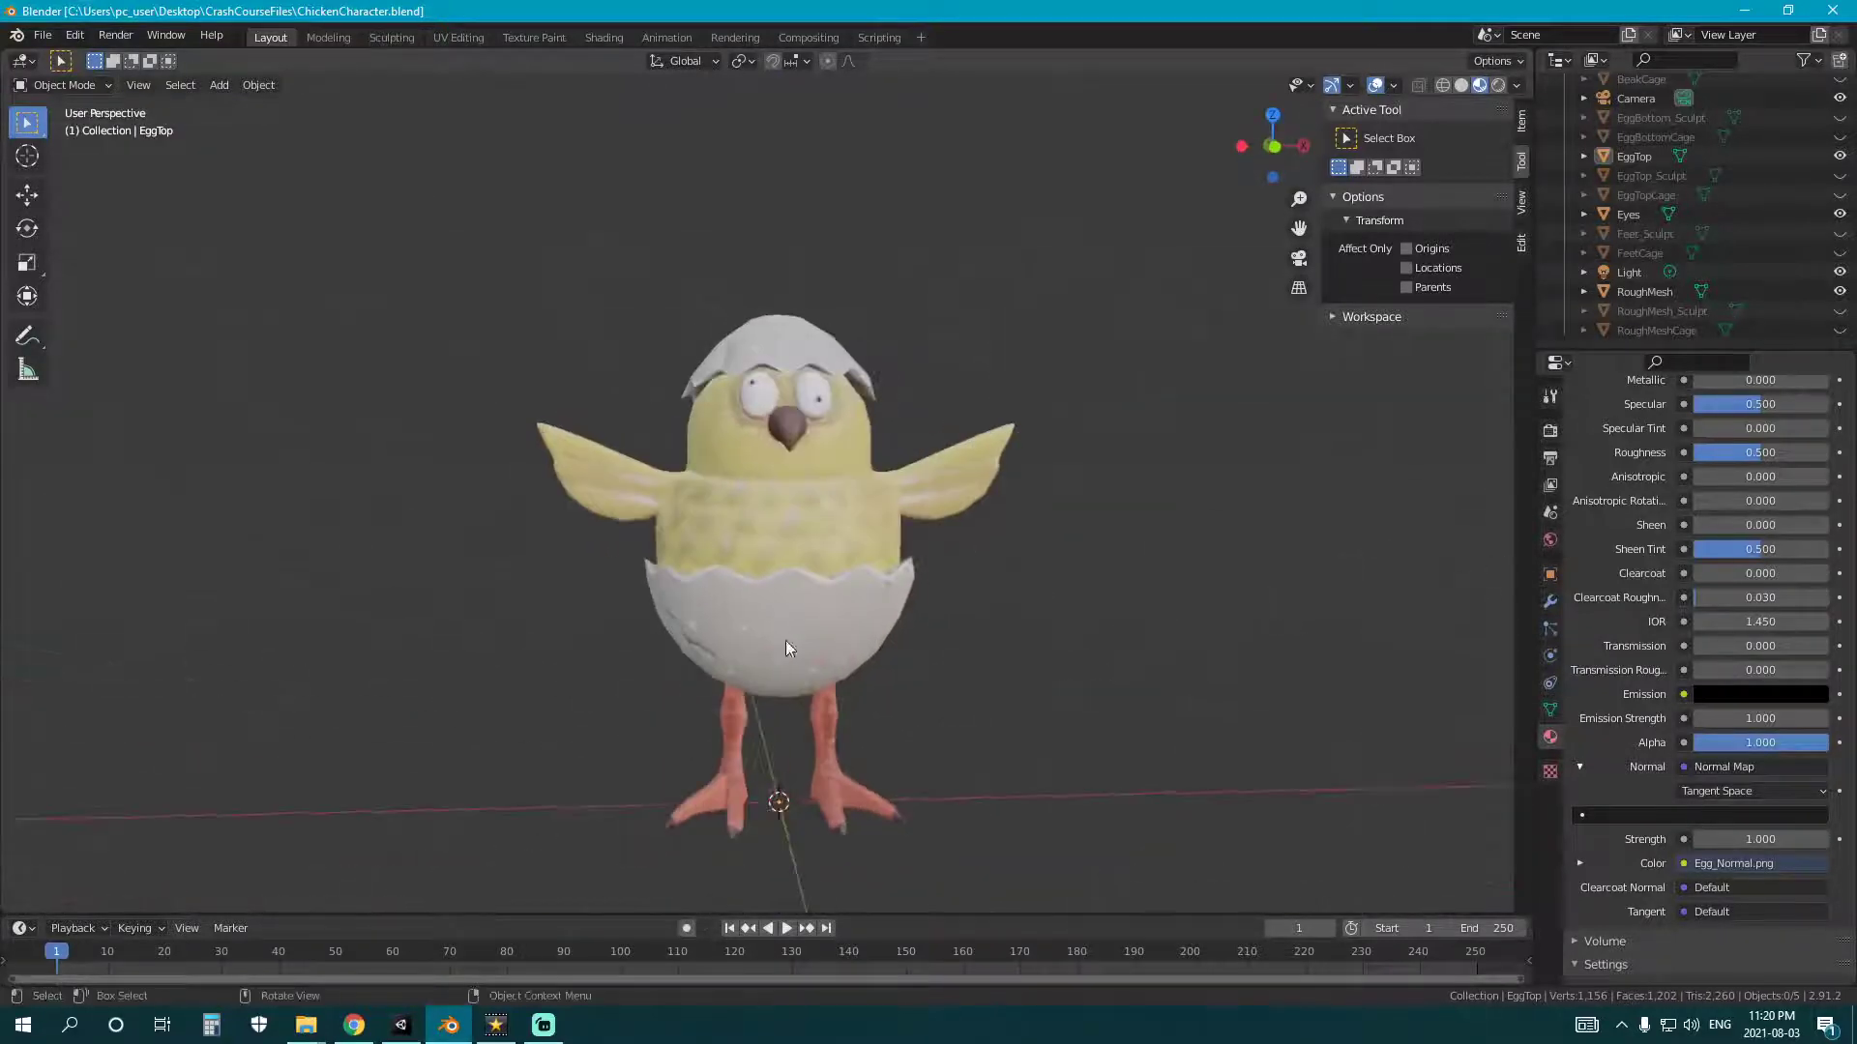
# - In the Shading workspace, set the color space of the egg shell's Egg_Normal image texture to Non-Color
pyautogui.scroll(1, 760, 638)
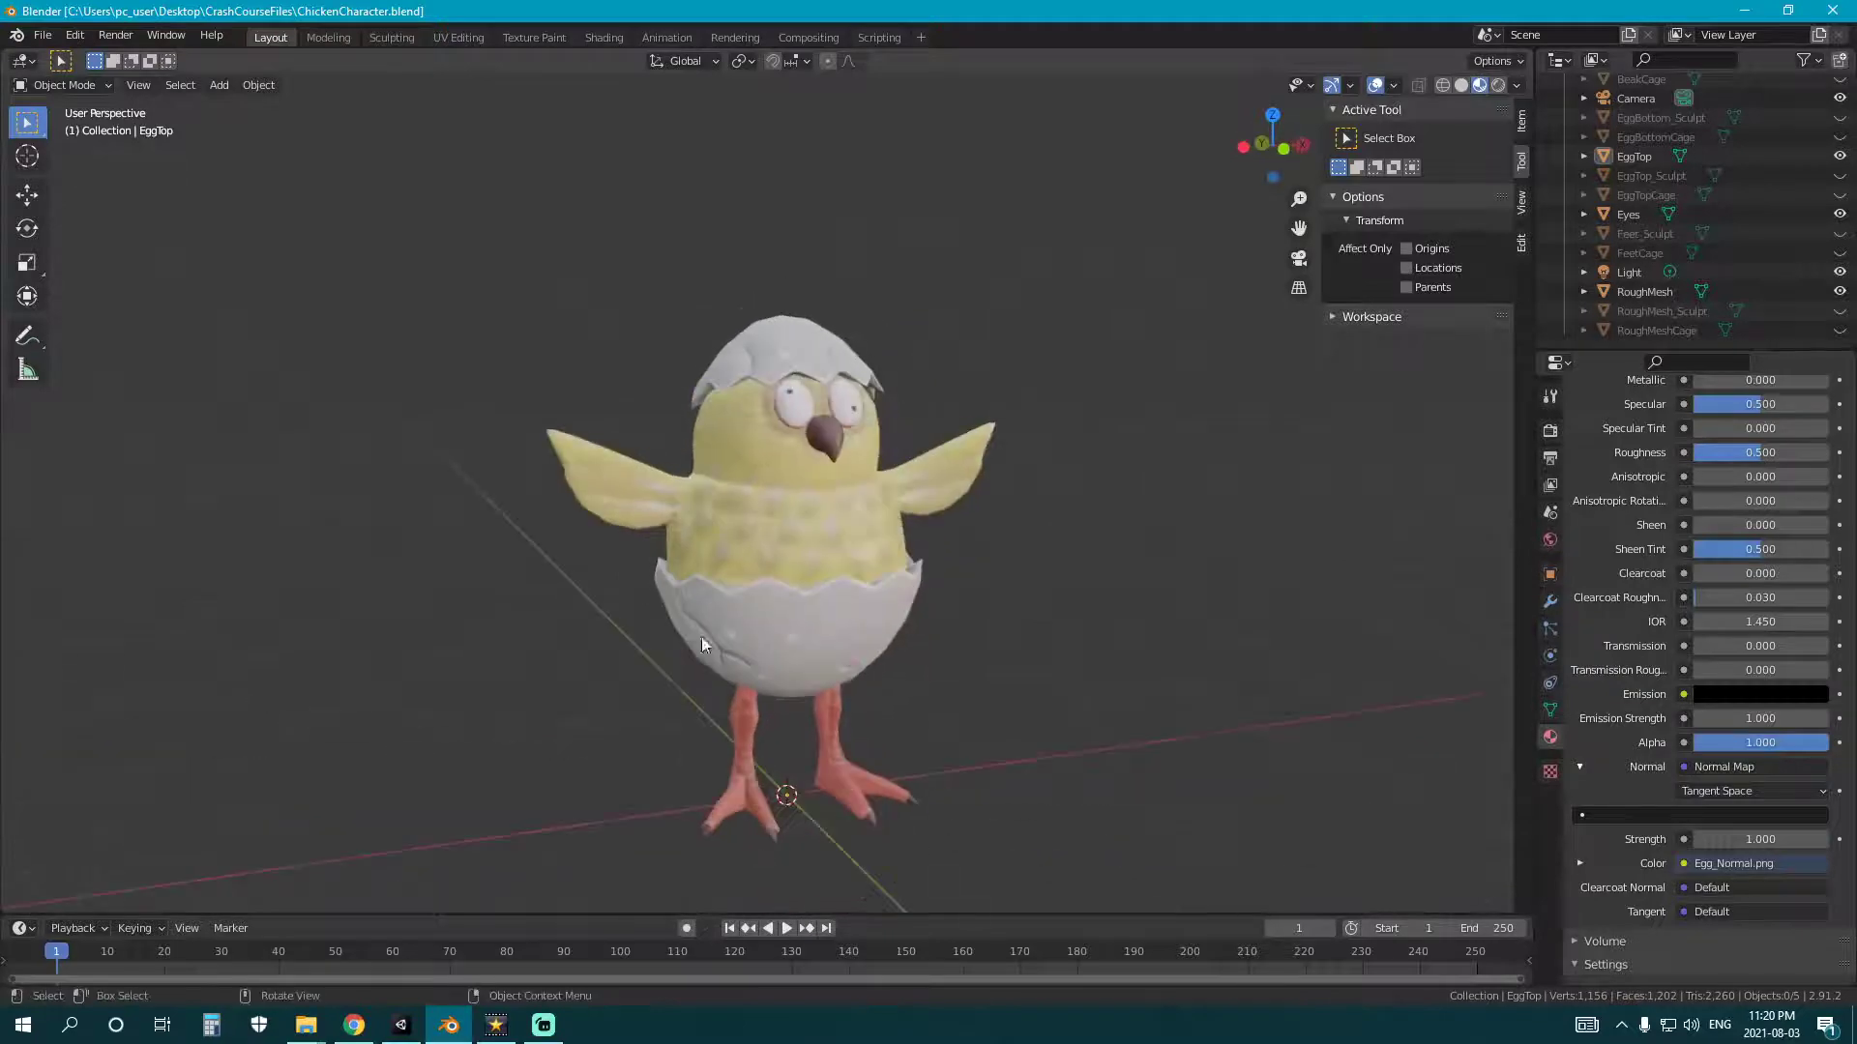
pyautogui.click(797, 631)
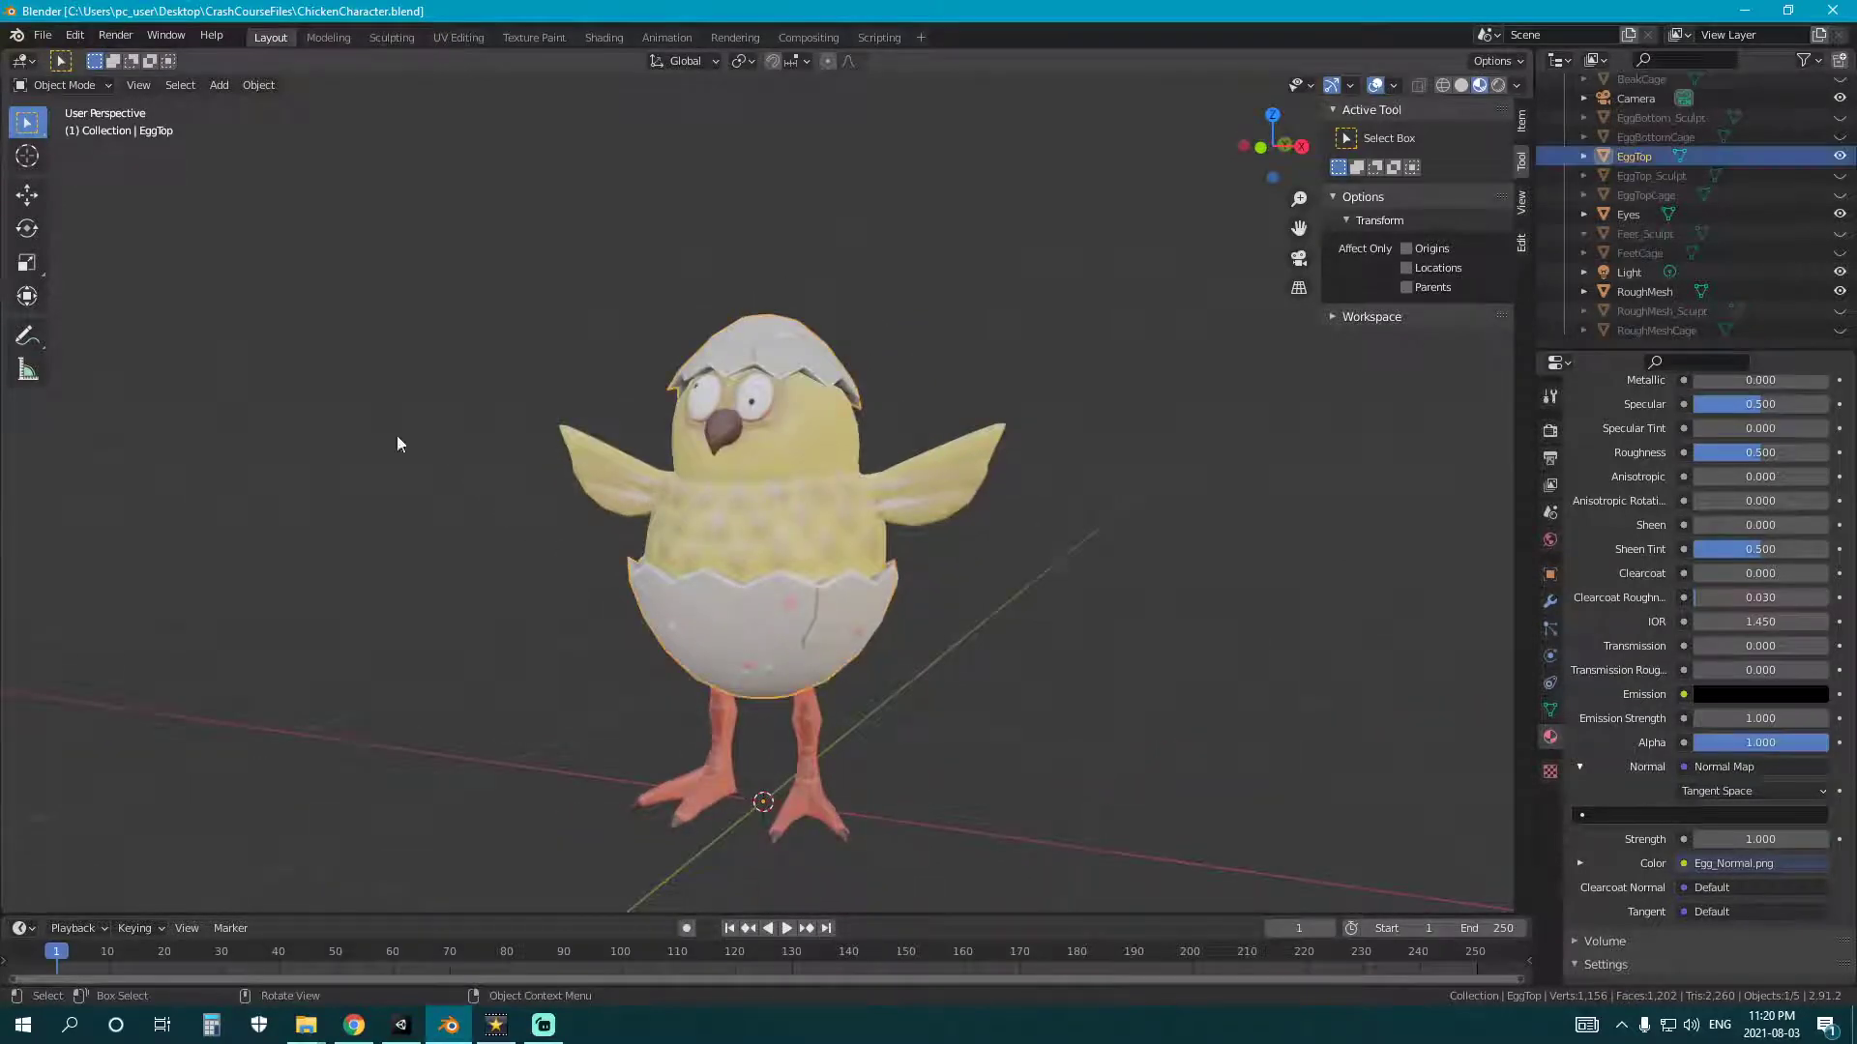
pyautogui.click(603, 37)
pyautogui.moveTo(752, 734); pyautogui.dragTo(772, 662, button='middle')
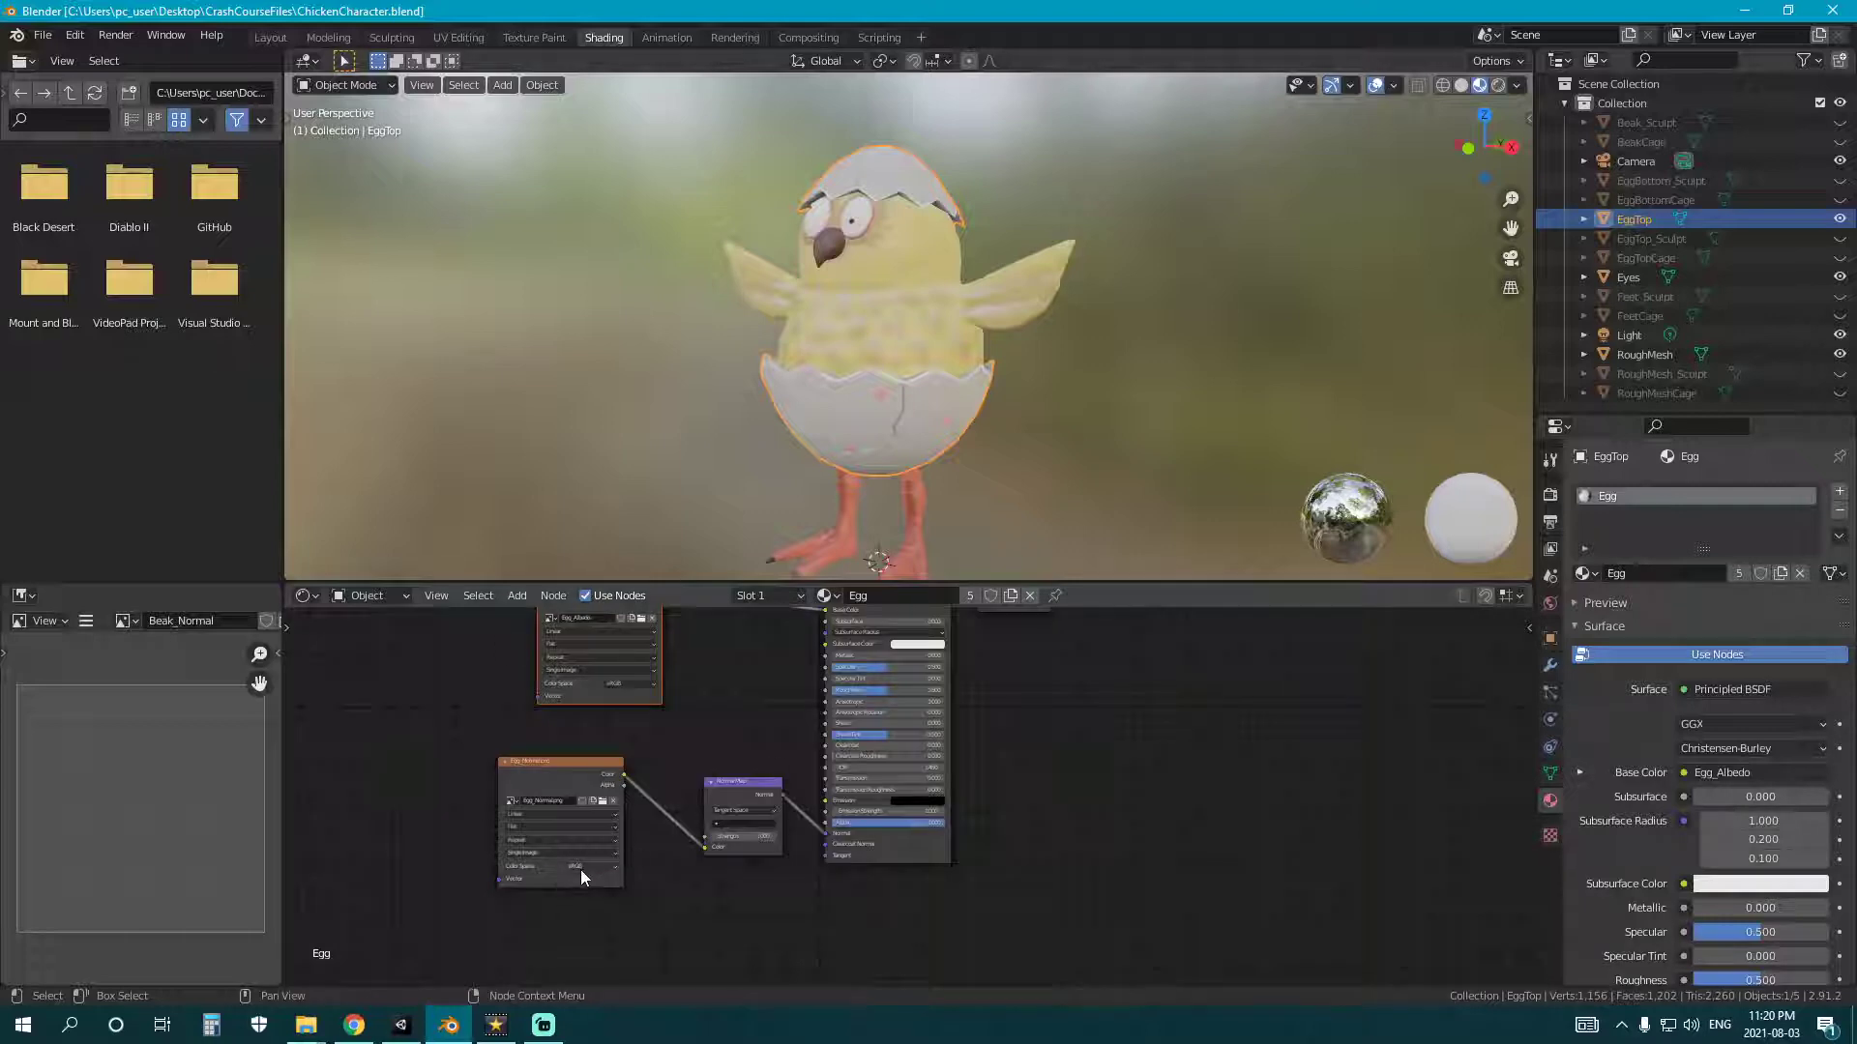
pyautogui.moveTo(894, 445)
pyautogui.mouseDown(button='middle')
pyautogui.moveTo(938, 381)
pyautogui.moveTo(871, 417)
pyautogui.moveTo(915, 470)
pyautogui.moveTo(1024, 478)
pyautogui.moveTo(1006, 524)
pyautogui.moveTo(847, 566)
pyautogui.moveTo(791, 499)
pyautogui.moveTo(903, 457)
pyautogui.moveTo(1027, 473)
pyautogui.moveTo(1052, 501)
pyautogui.moveTo(1111, 433)
pyautogui.moveTo(1106, 462)
pyautogui.moveTo(1147, 424)
pyautogui.moveTo(1165, 433)
pyautogui.moveTo(1006, 478)
pyautogui.moveTo(792, 449)
pyautogui.moveTo(994, 364)
pyautogui.moveTo(888, 443)
pyautogui.mouseUp(button='middle')
pyautogui.scroll(2, 938, 381)
pyautogui.click(600, 913)
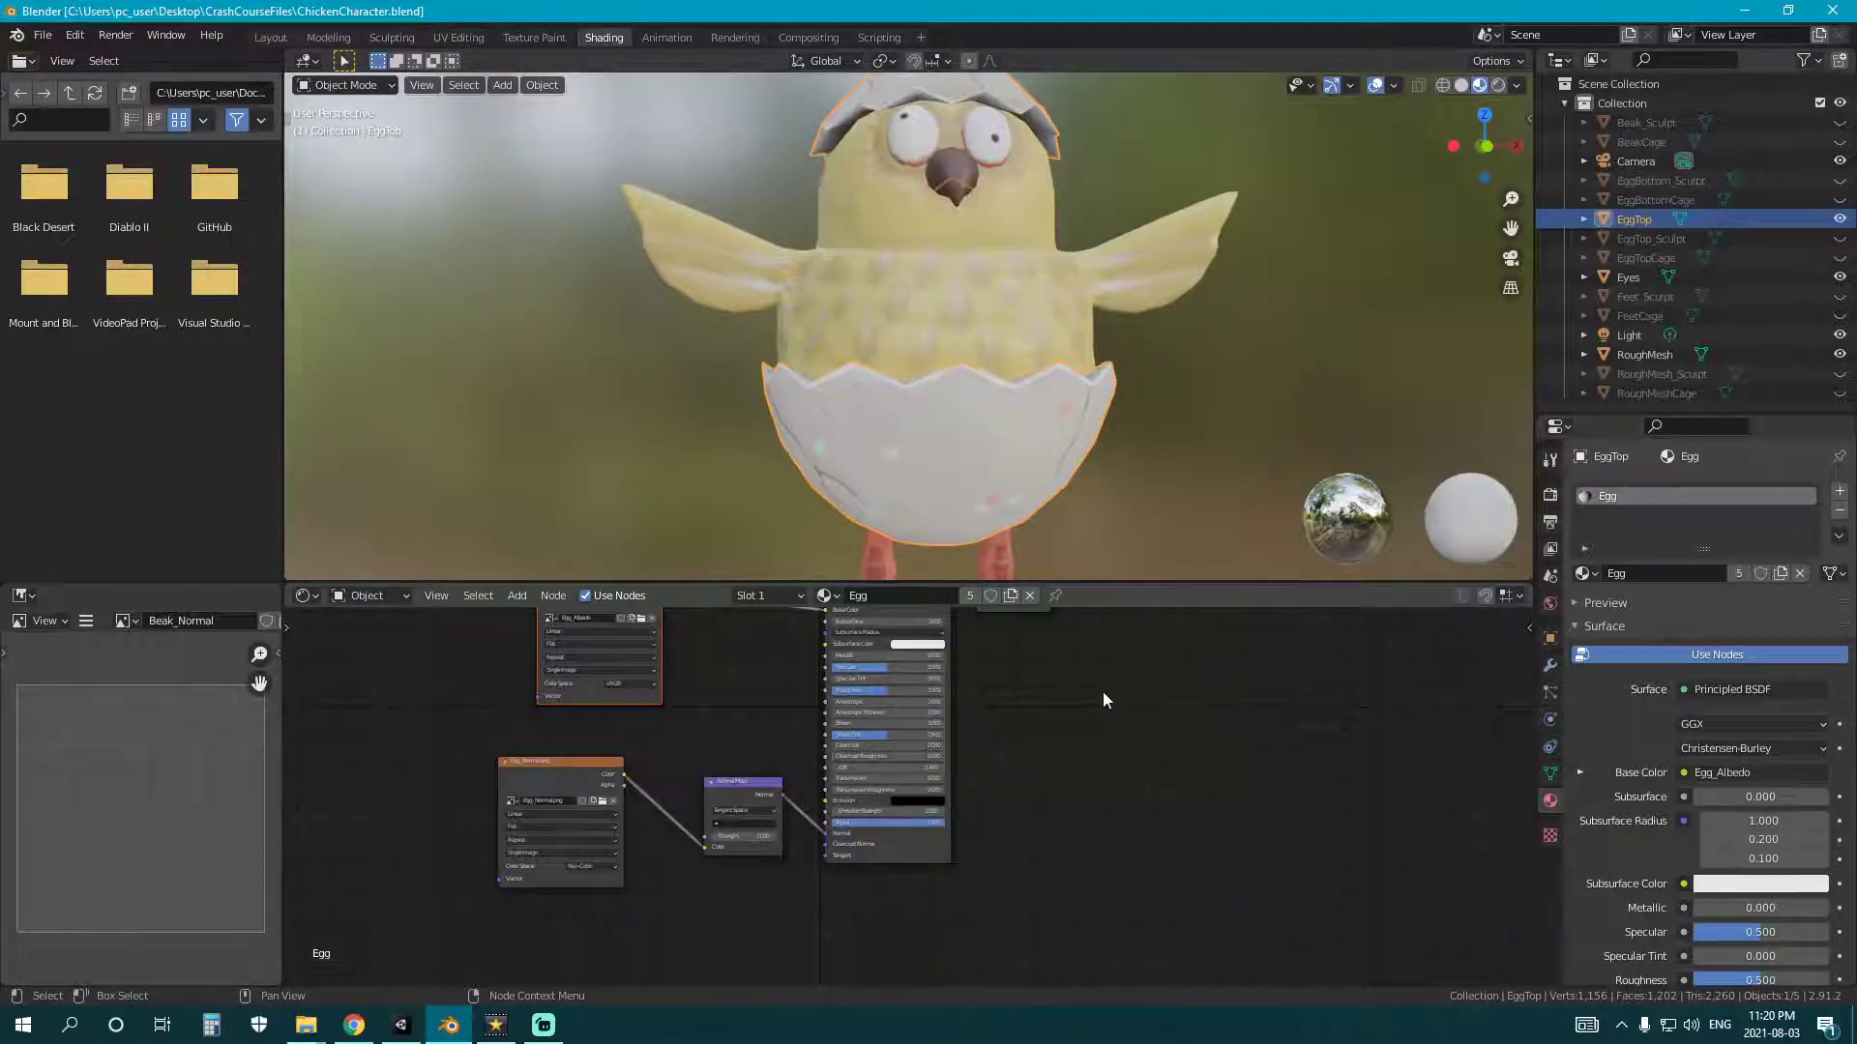
# - Examine the egg shell's normal-mapped surface detail from different angles in the shading preview
pyautogui.scroll(-2, 949, 473)
pyautogui.moveTo(1018, 439); pyautogui.dragTo(890, 519, button='middle')
pyautogui.scroll(2, 926, 460)
pyautogui.scroll(3, 936, 455)
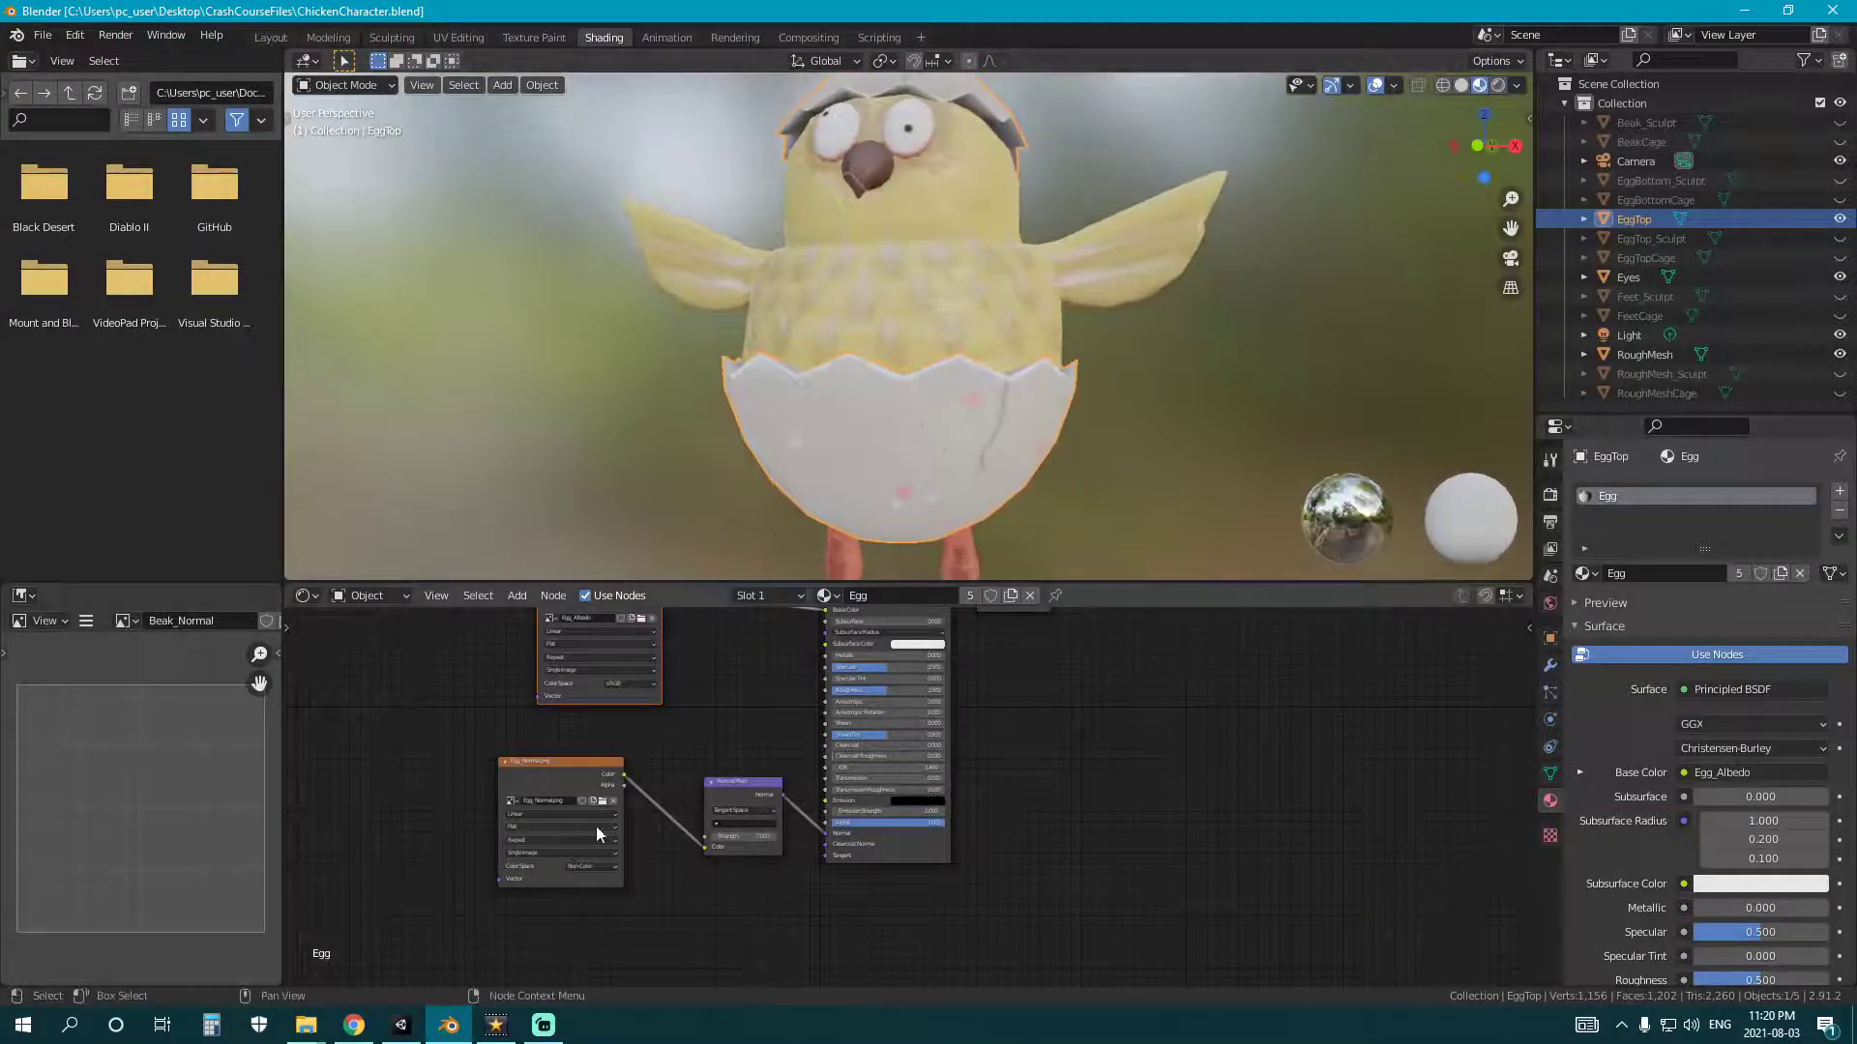
pyautogui.moveTo(971, 426); pyautogui.dragTo(1033, 437, button='middle')
pyautogui.click(1033, 437)
# - Select the chick's body and examine its feather shading and material nodes up close and from a distance
pyautogui.scroll(6, 1032, 437)
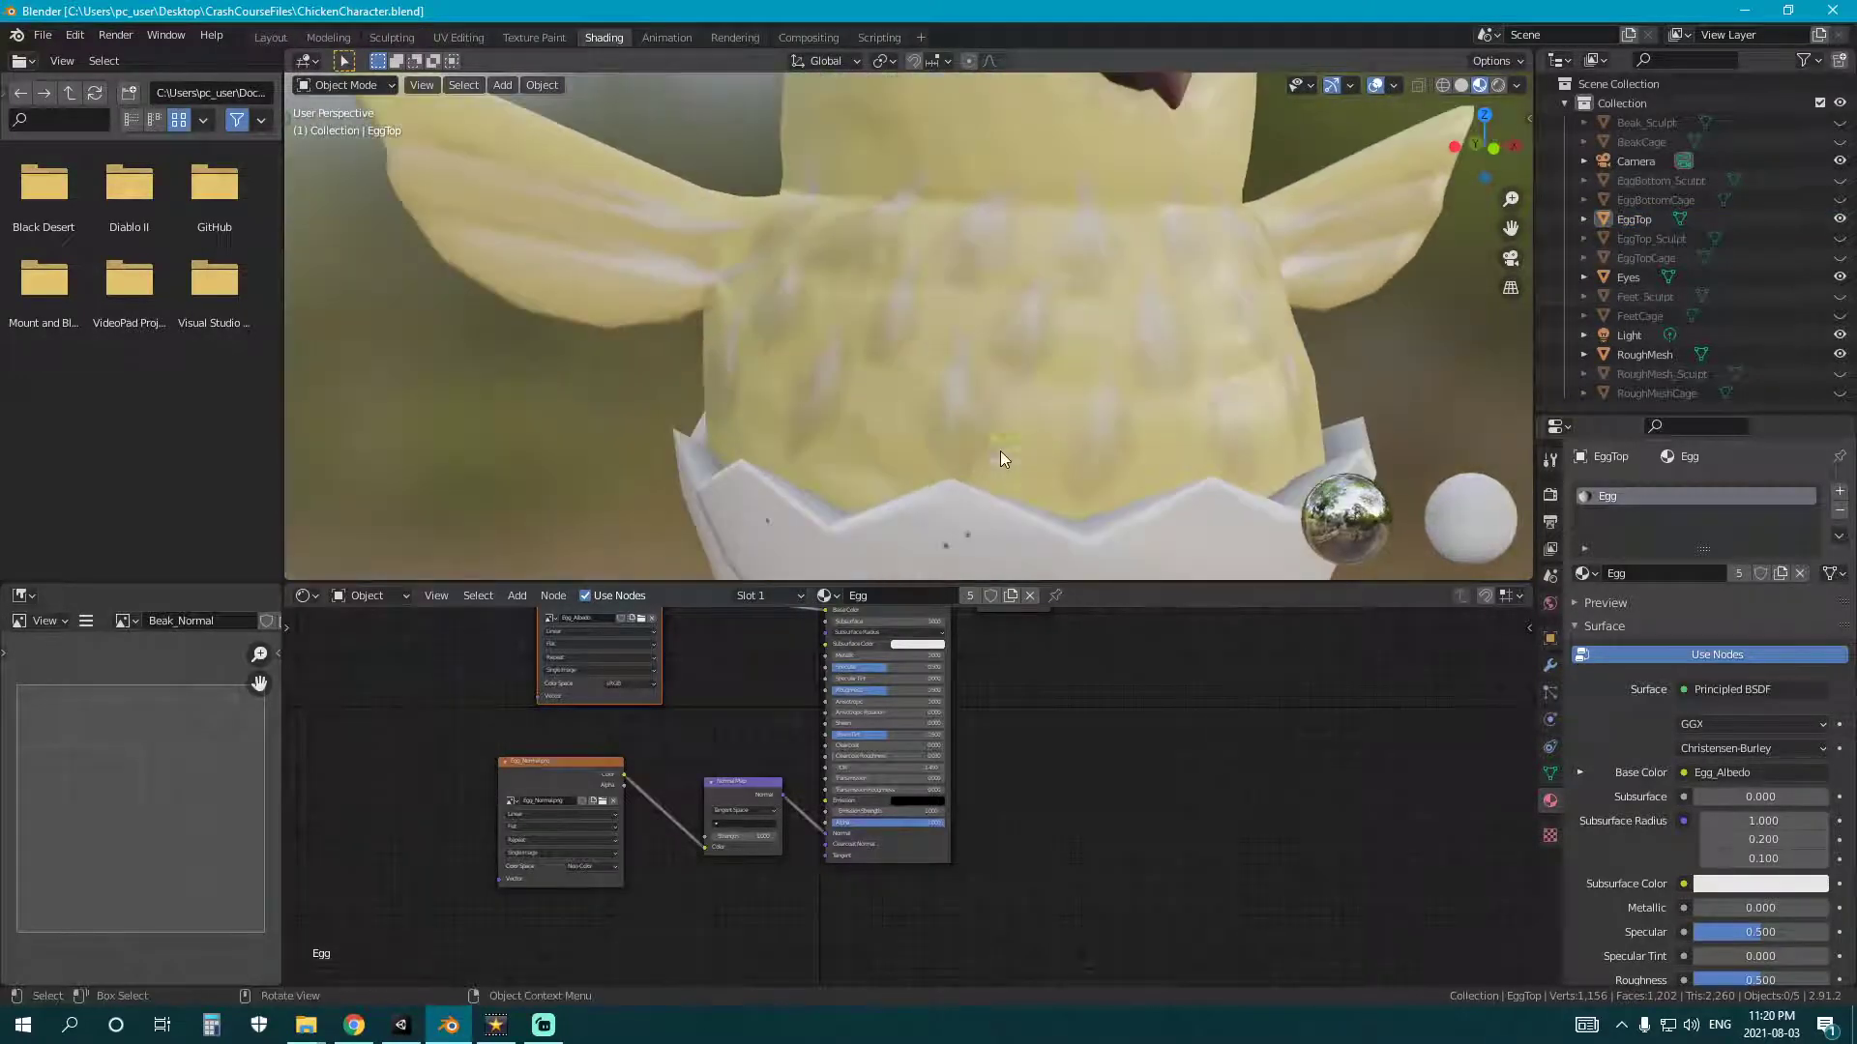
pyautogui.scroll(-3, 925, 432)
pyautogui.moveTo(924, 433); pyautogui.dragTo(799, 374, button='middle')
pyautogui.click(799, 374)
pyautogui.moveTo(953, 391)
pyautogui.mouseDown(button='middle')
pyautogui.moveTo(909, 418)
pyautogui.moveTo(989, 455)
pyautogui.moveTo(940, 397)
pyautogui.mouseUp(button='middle')
pyautogui.scroll(3, 913, 420)
pyautogui.scroll(-4, 932, 433)
pyautogui.scroll(2, 874, 327)
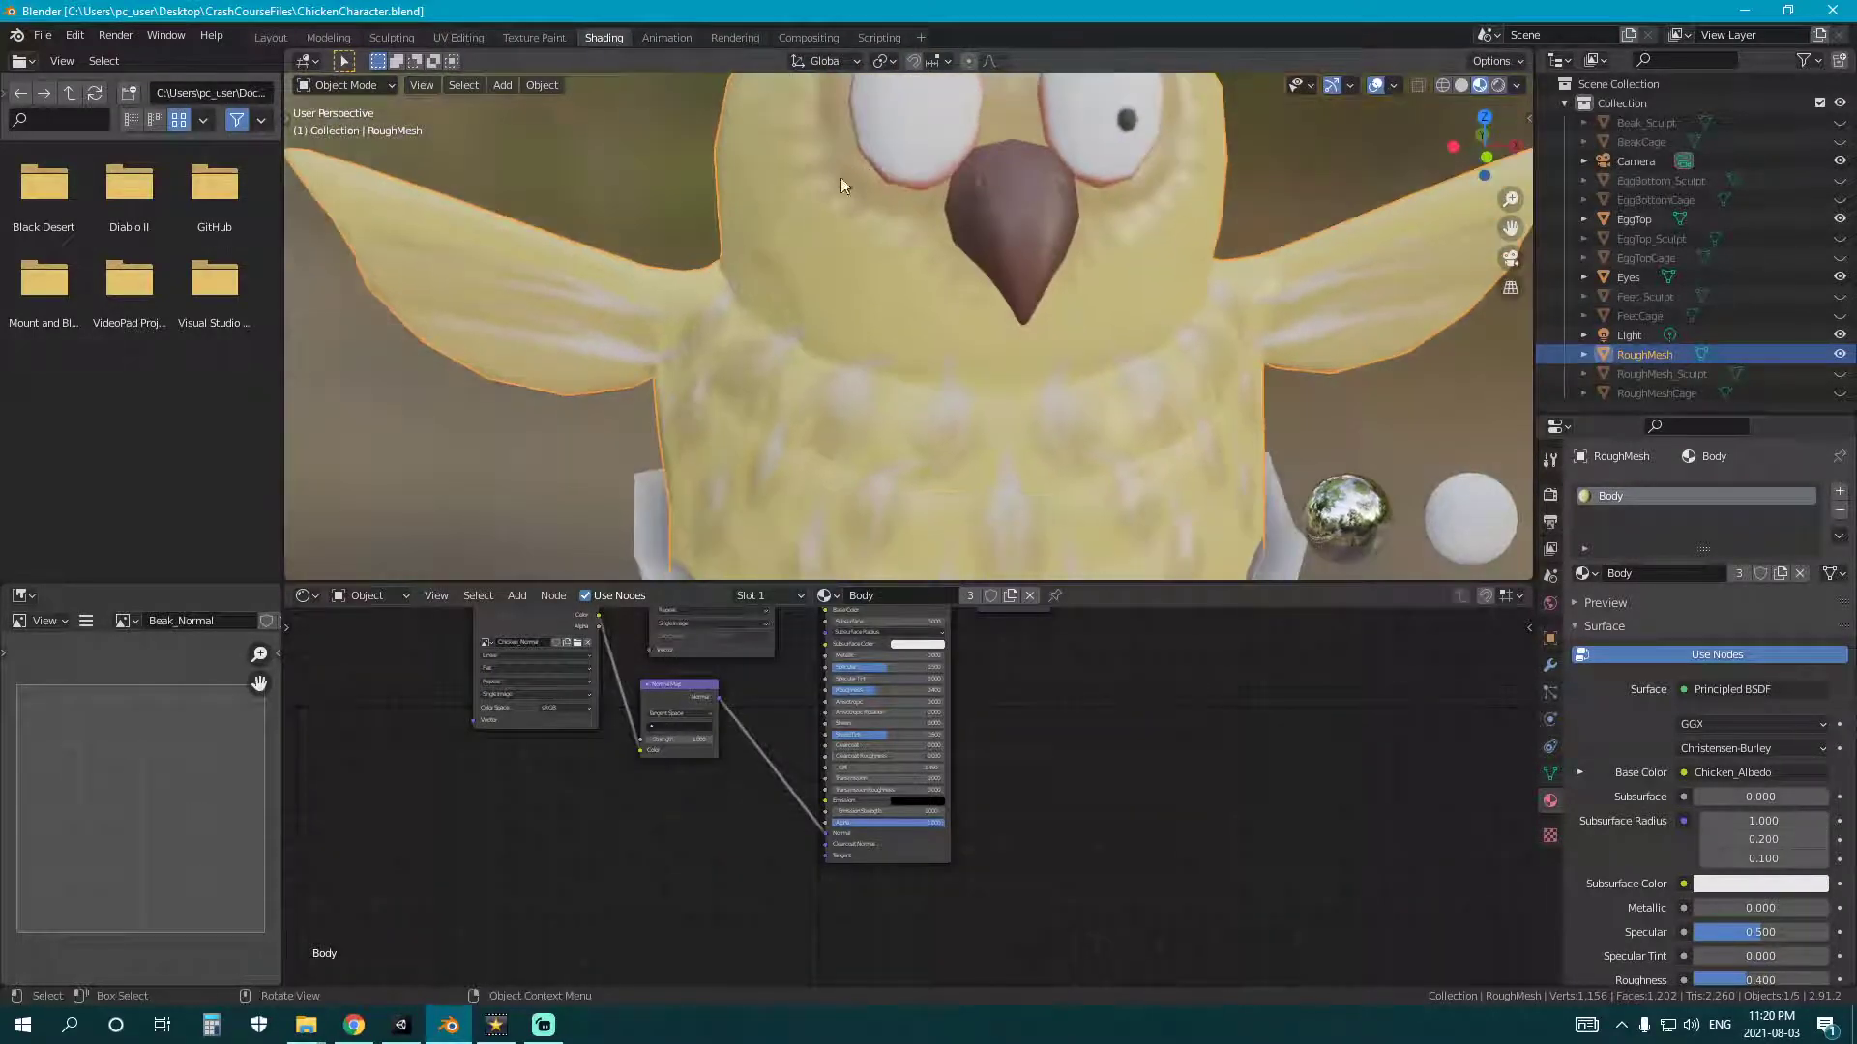
pyautogui.moveTo(868, 417); pyautogui.dragTo(957, 445, button='middle')
pyautogui.click(1182, 393)
pyautogui.scroll(2, 967, 440)
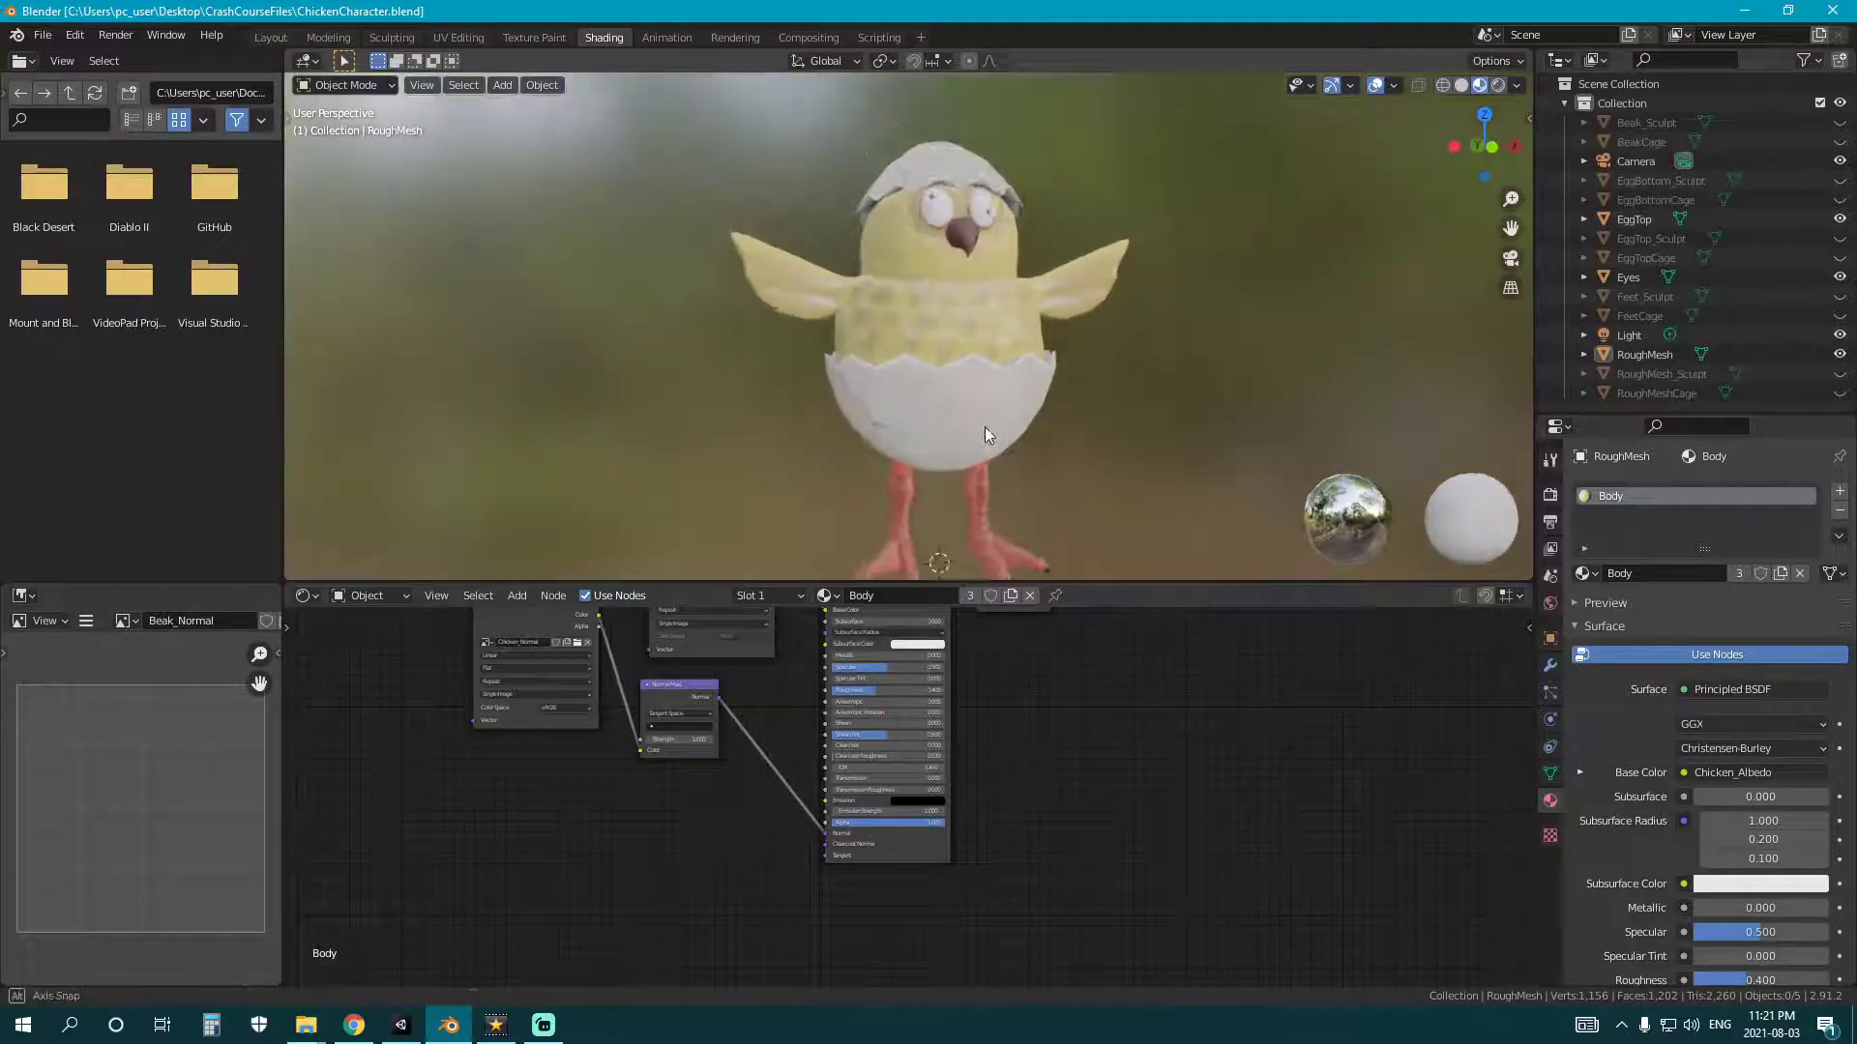
# - Switch back to the Layout workspace and view the chicken character from the front
pyautogui.click(270, 37)
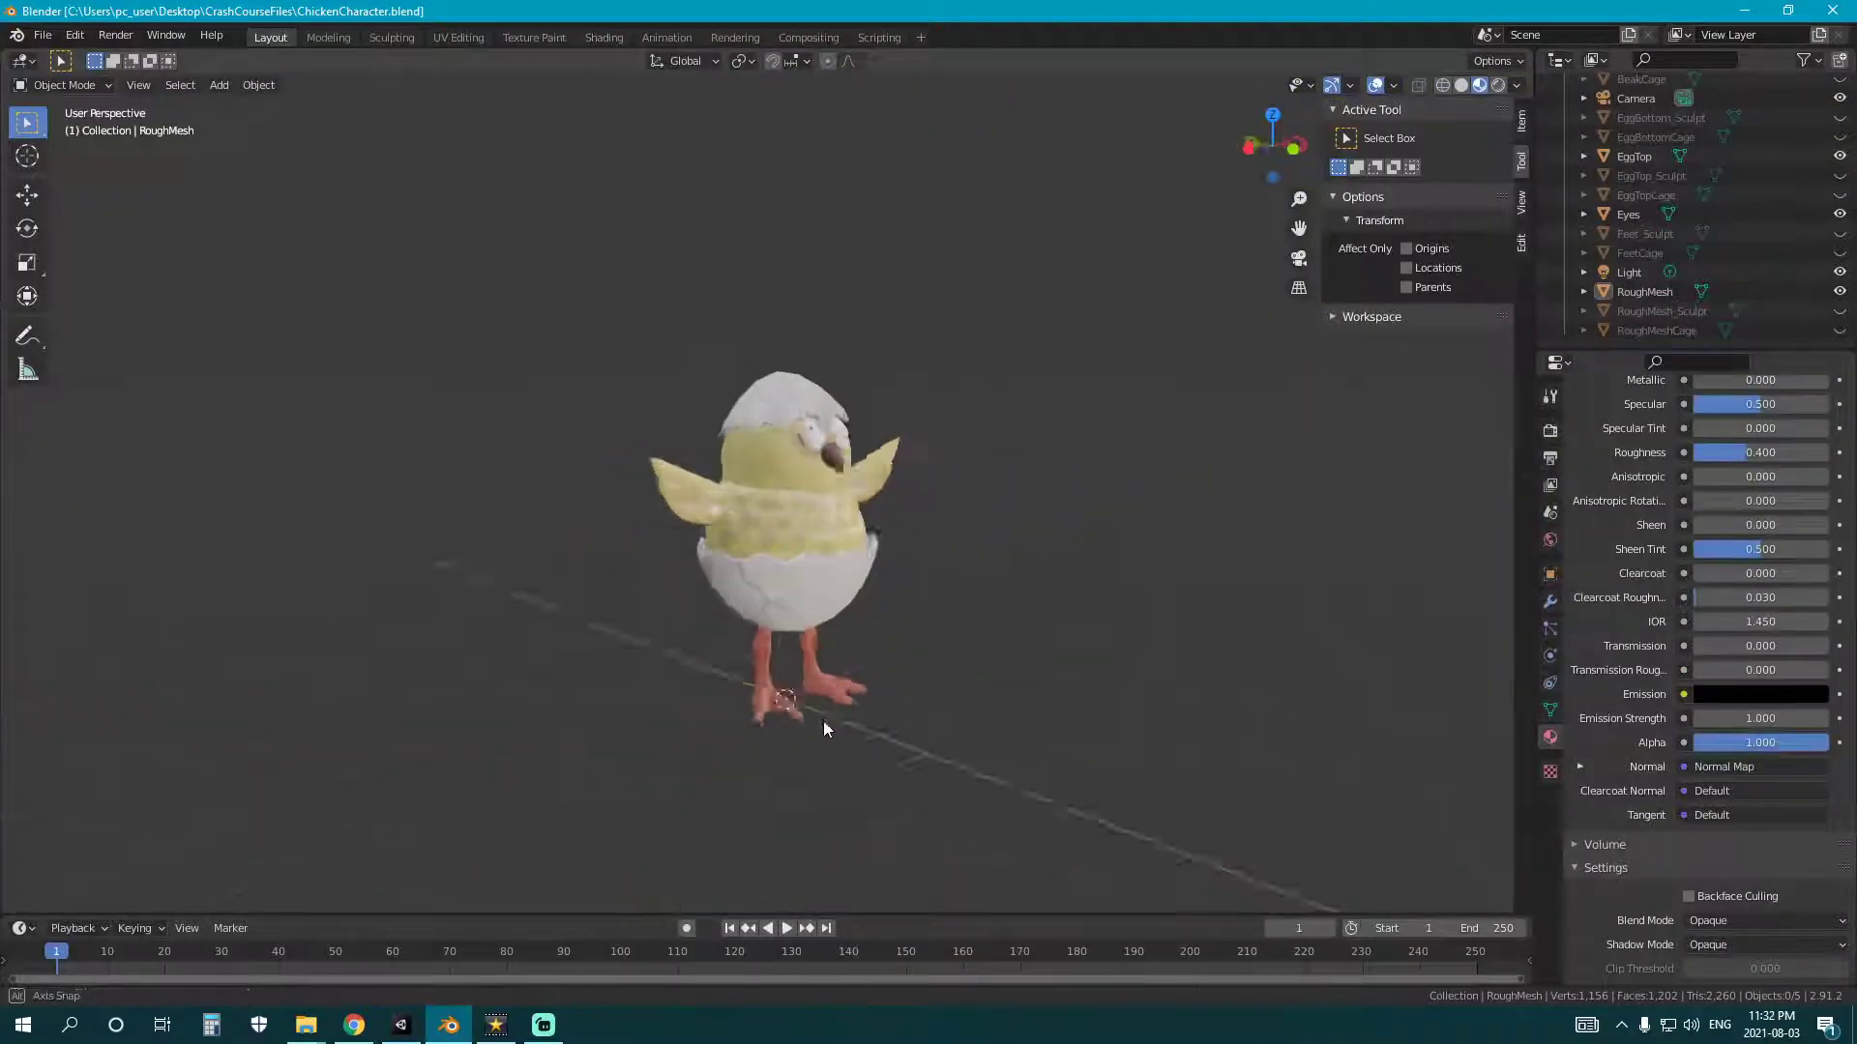
pyautogui.moveTo(829, 725); pyautogui.dragTo(762, 715, button='middle')
pyautogui.press('KP_1')
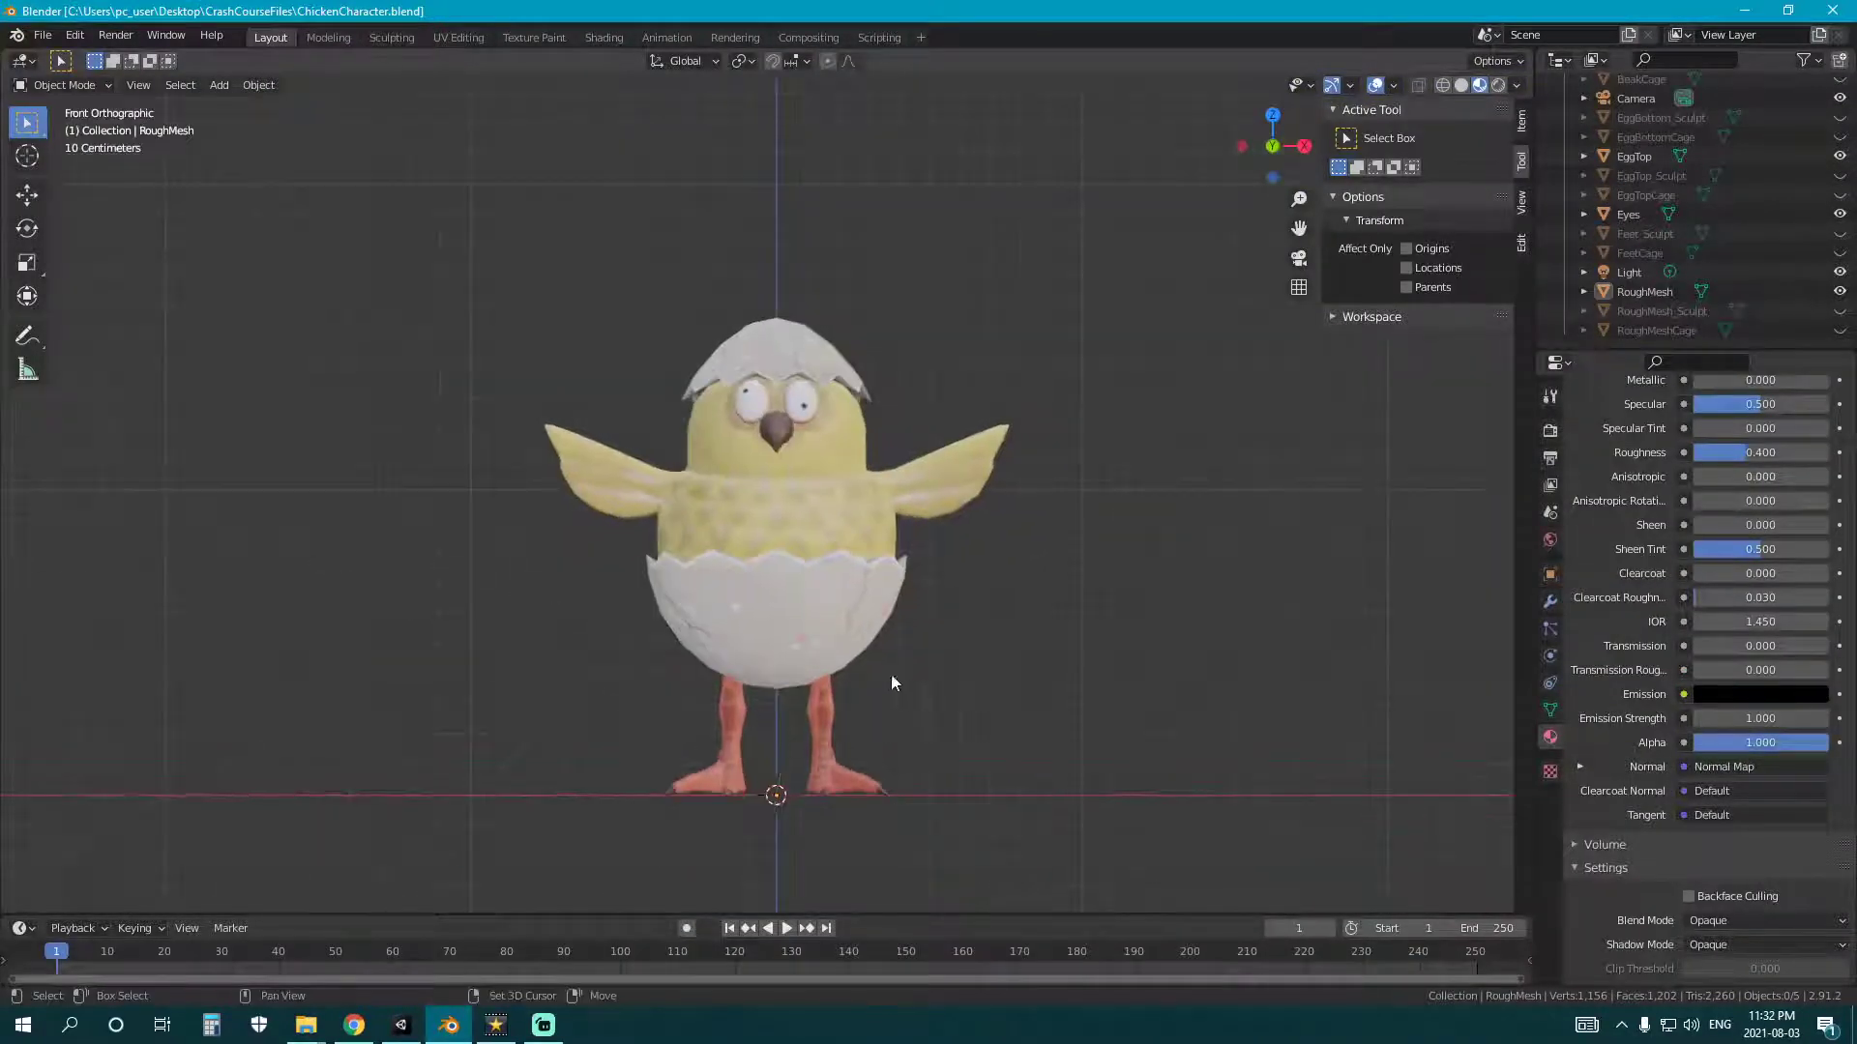
pyautogui.moveTo(899, 677); pyautogui.dragTo(874, 676, button='middle')
# - Examine the character's body and egg shell objects and the material assigned to each of them
pyautogui.click(809, 588)
pyautogui.moveTo(923, 530); pyautogui.dragTo(1098, 623, button='middle')
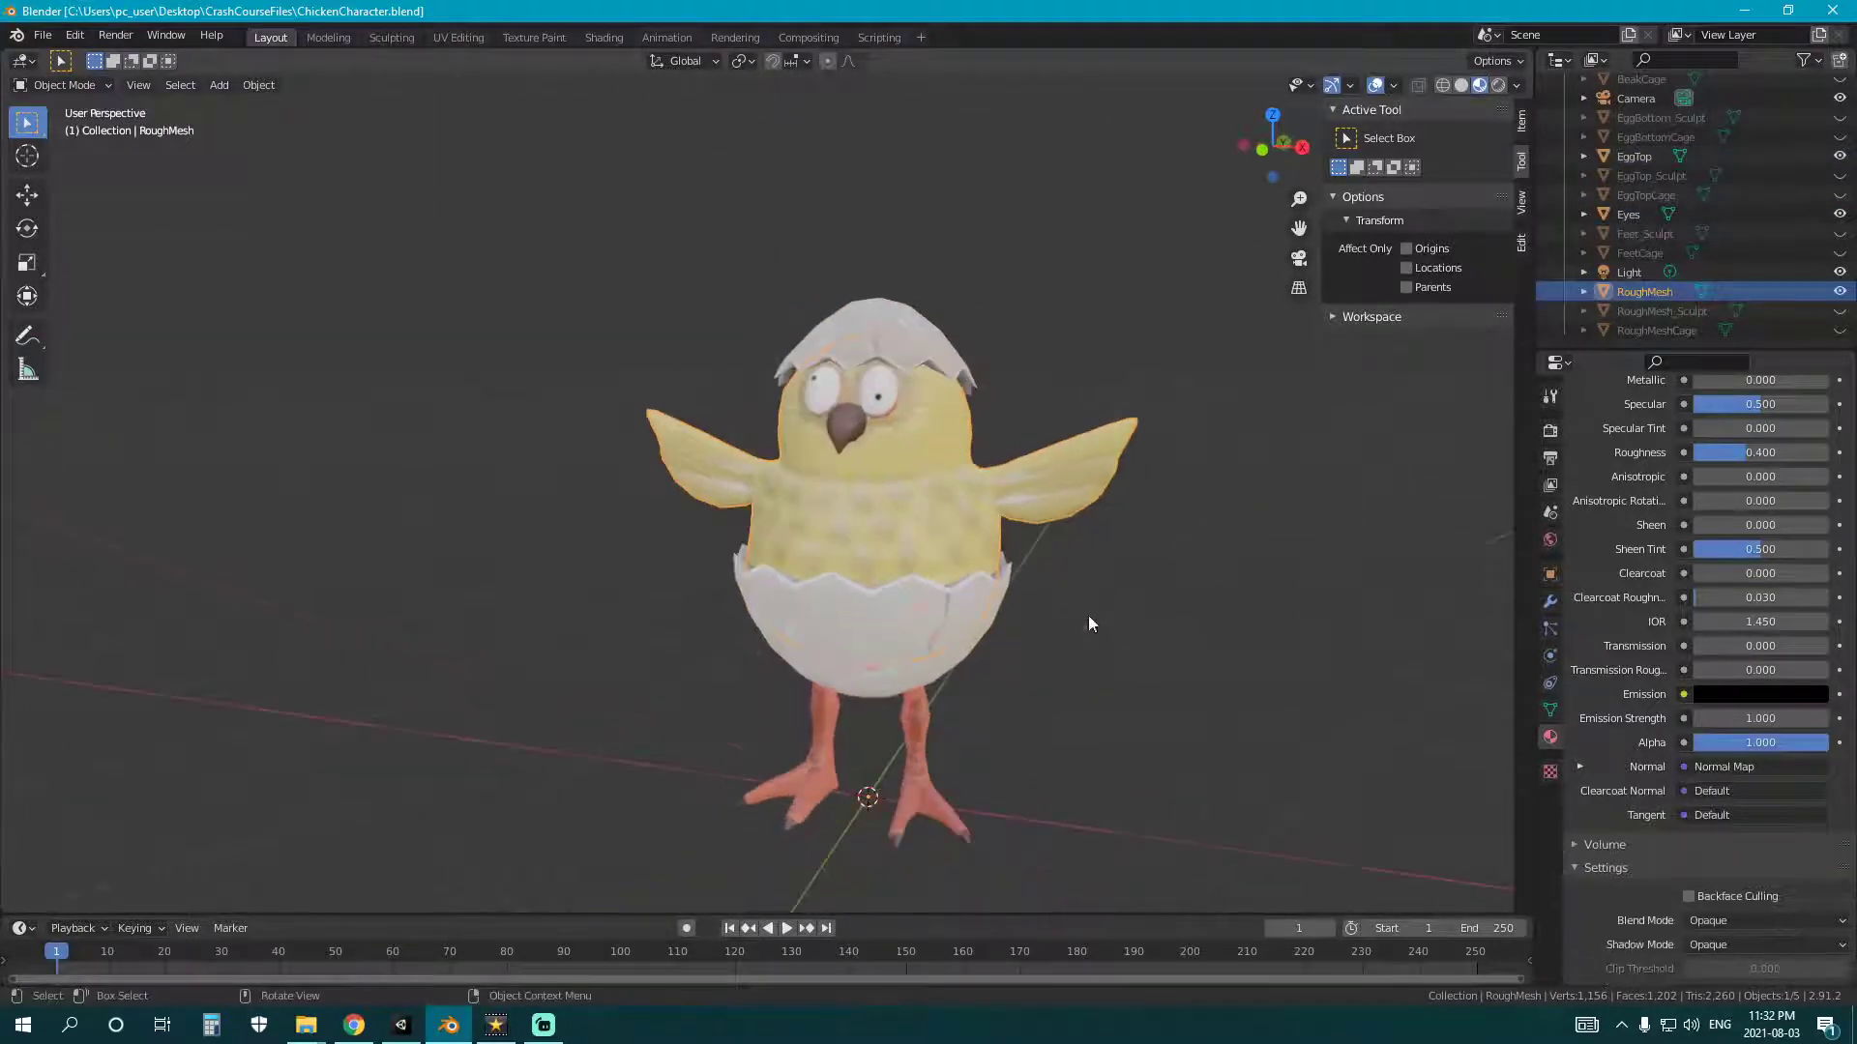
pyautogui.click(1099, 623)
pyautogui.scroll(10, 1634, 615)
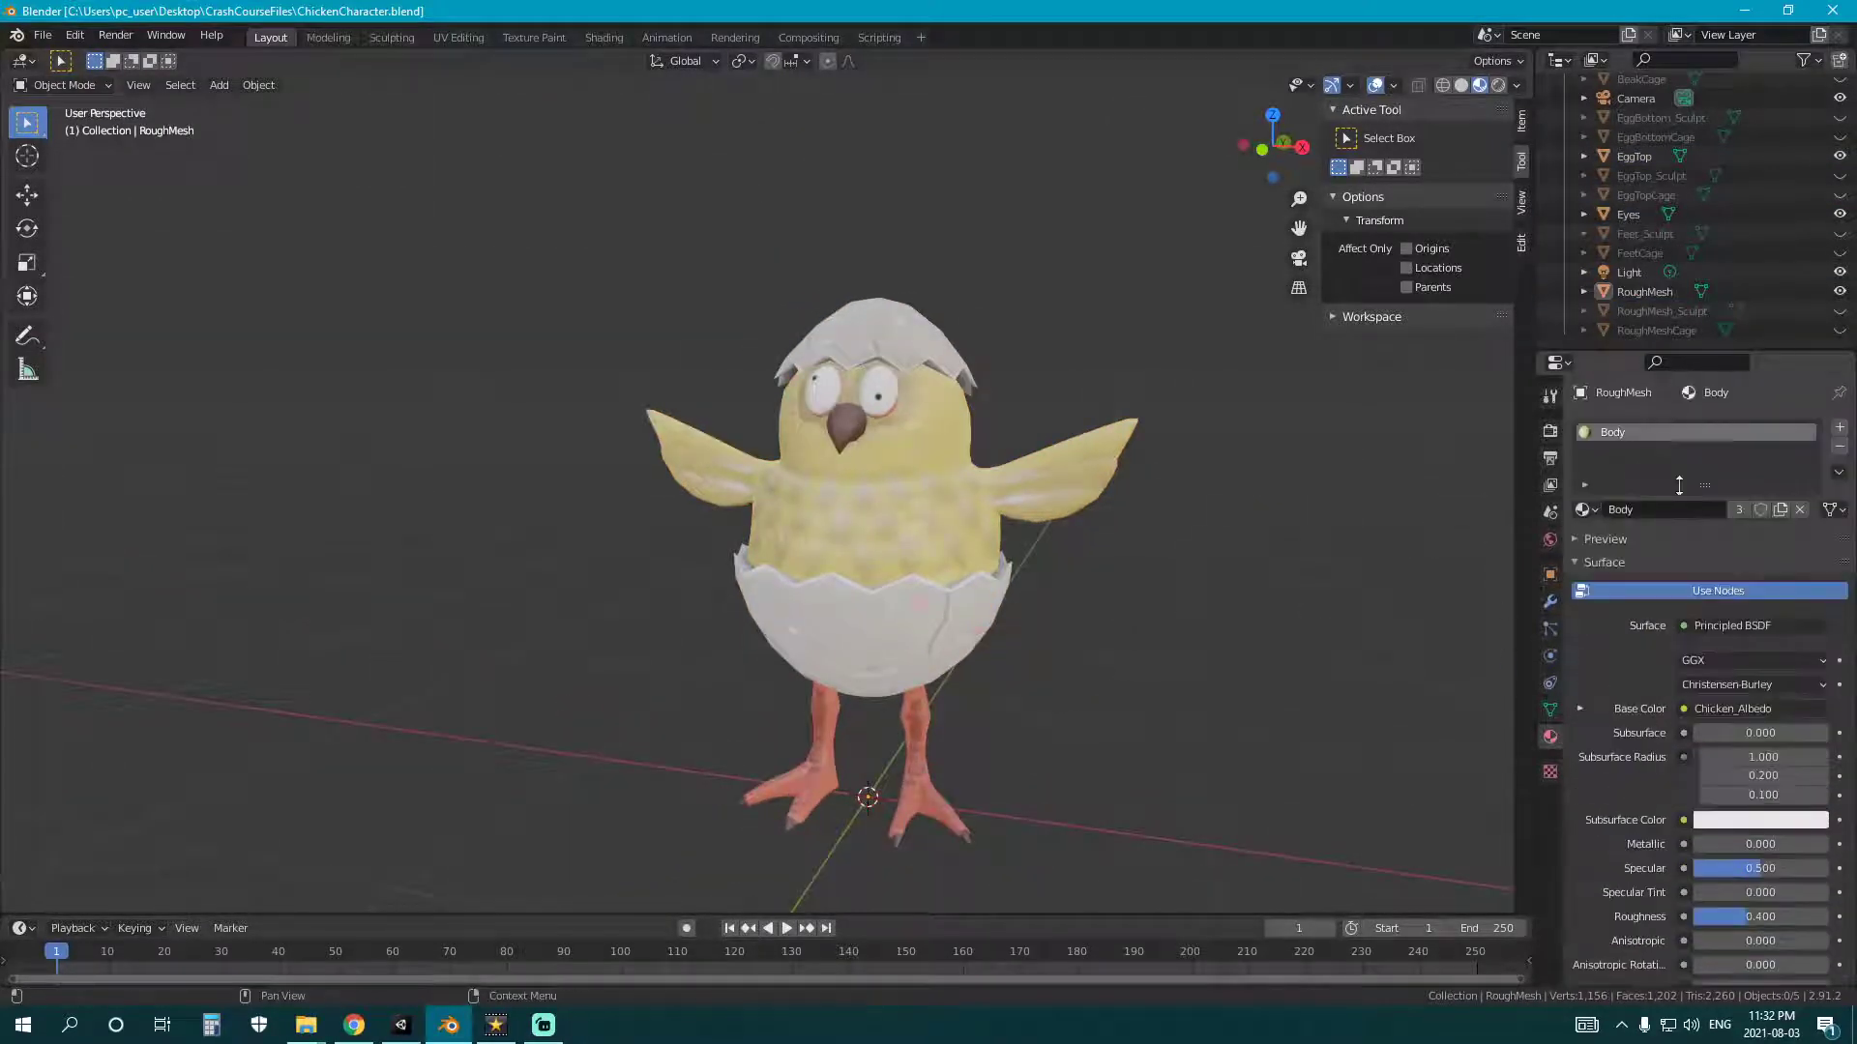
pyautogui.moveTo(1303, 461); pyautogui.dragTo(984, 642, button='middle')
pyautogui.click(909, 649)
pyautogui.moveTo(1009, 439); pyautogui.dragTo(1403, 547, button='middle')
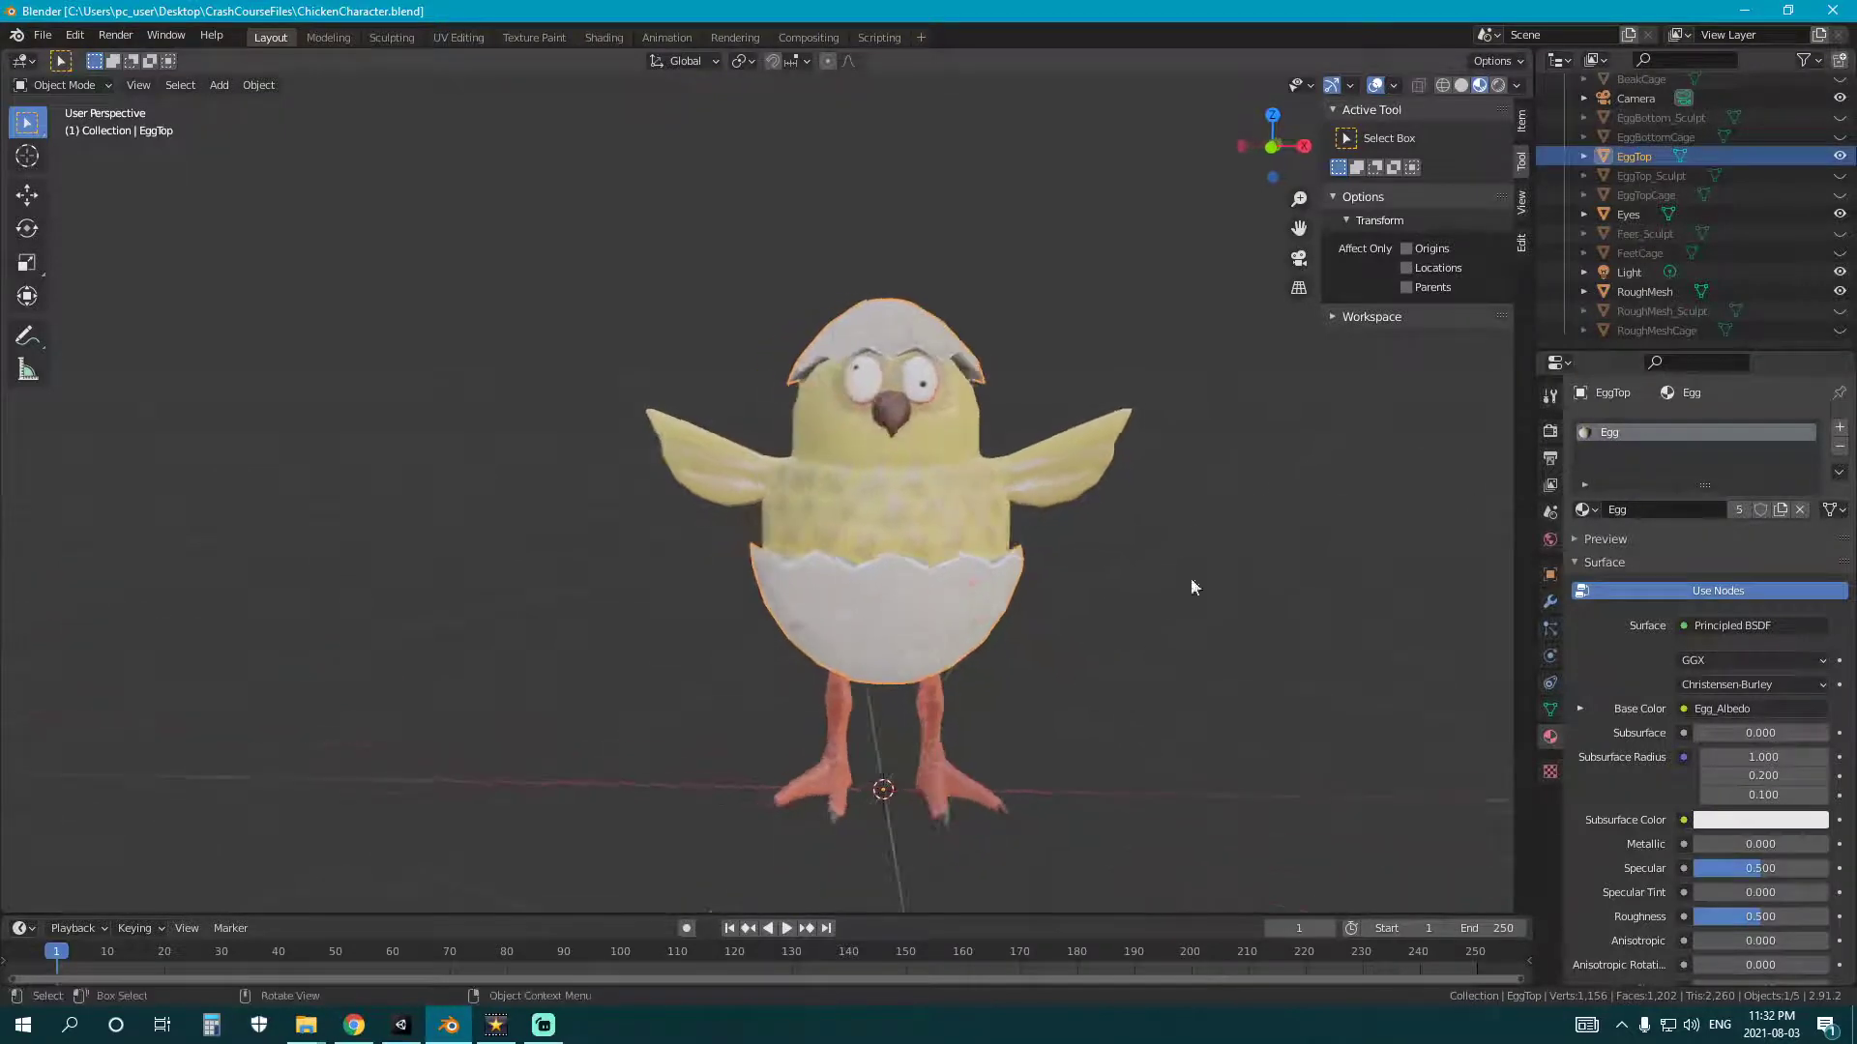
pyautogui.moveTo(830, 593)
pyautogui.mouseDown(button='middle')
pyautogui.moveTo(963, 608)
pyautogui.moveTo(834, 609)
pyautogui.mouseUp(button='middle')
pyautogui.click(1127, 635)
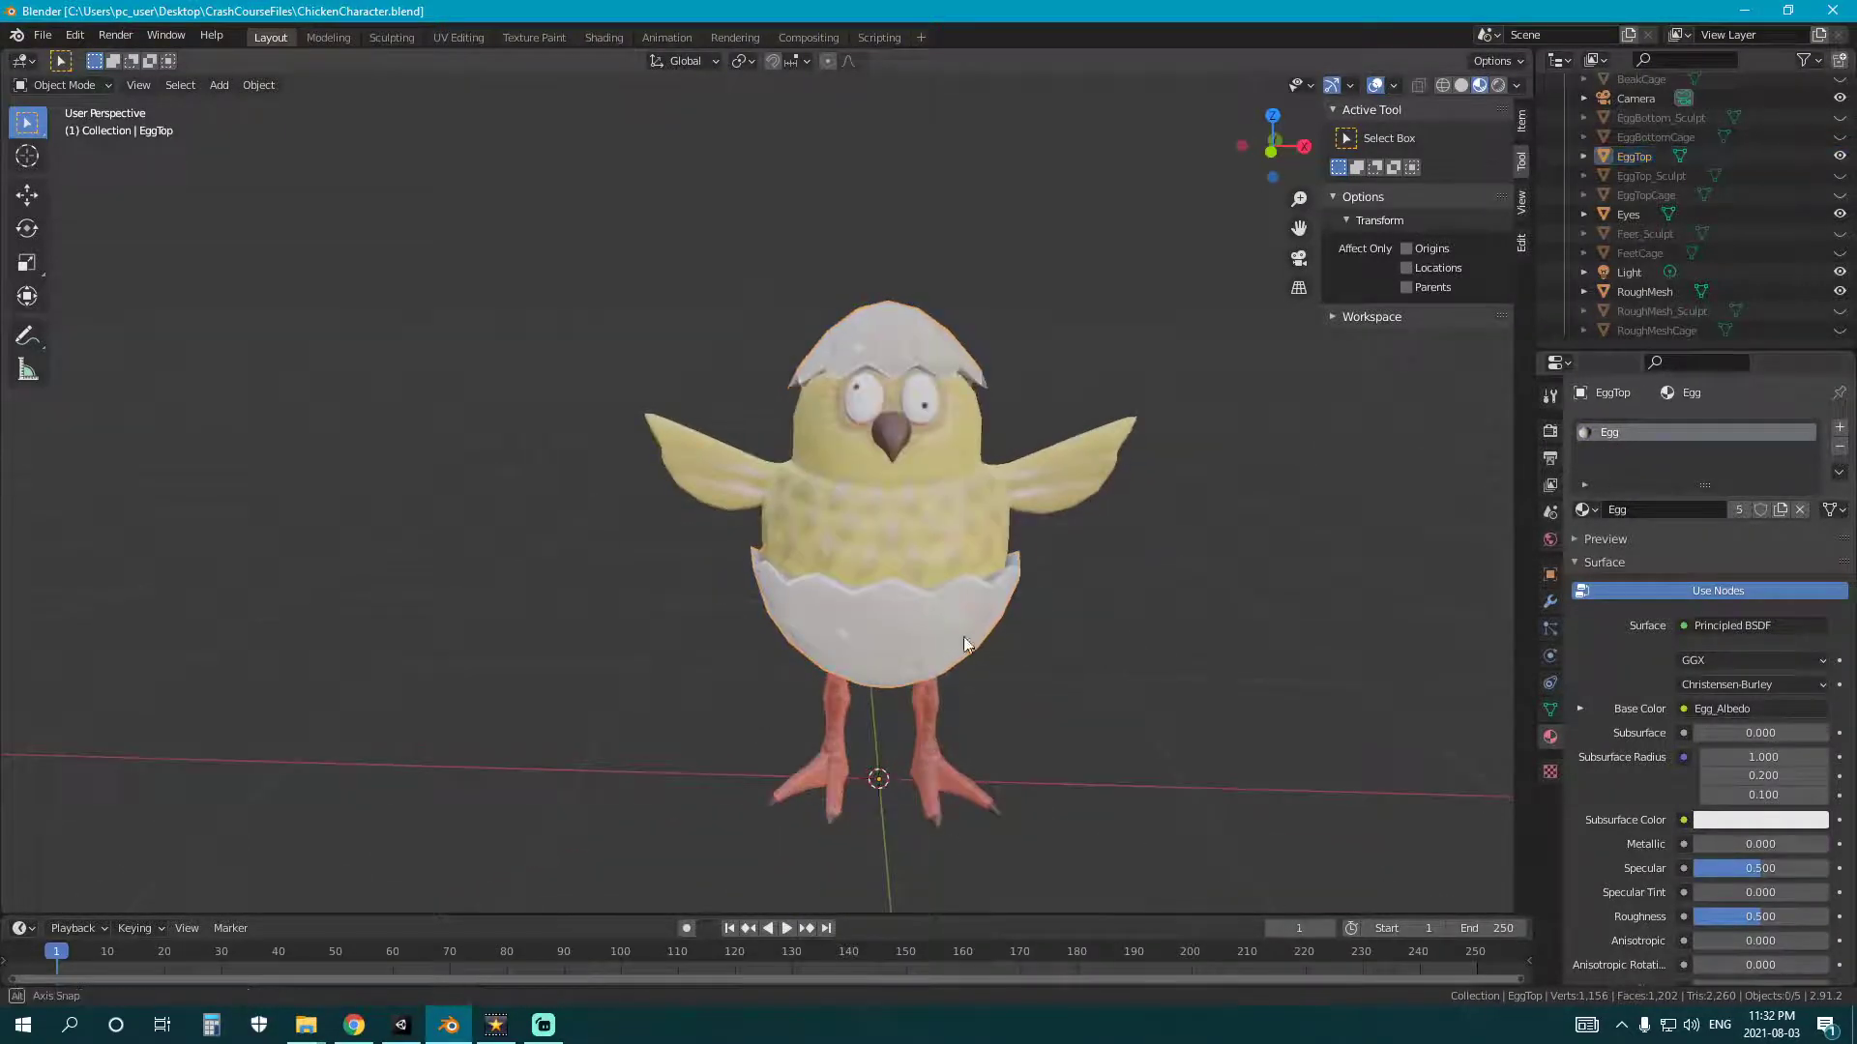
pyautogui.scroll(2, 909, 655)
pyautogui.moveTo(969, 642); pyautogui.dragTo(897, 563, button='middle')
# - Join the egg shell, the eyes-and-feet object and the body into one mesh, with the body as active object
pyautogui.click(826, 743)
pyautogui.keyDown('shift'); pyautogui.click(806, 491); pyautogui.keyUp('shift')
pyautogui.keyDown('shift'); pyautogui.click(709, 580); pyautogui.keyUp('shift')
pyautogui.moveTo(824, 462); pyautogui.dragTo(875, 474, button='middle')
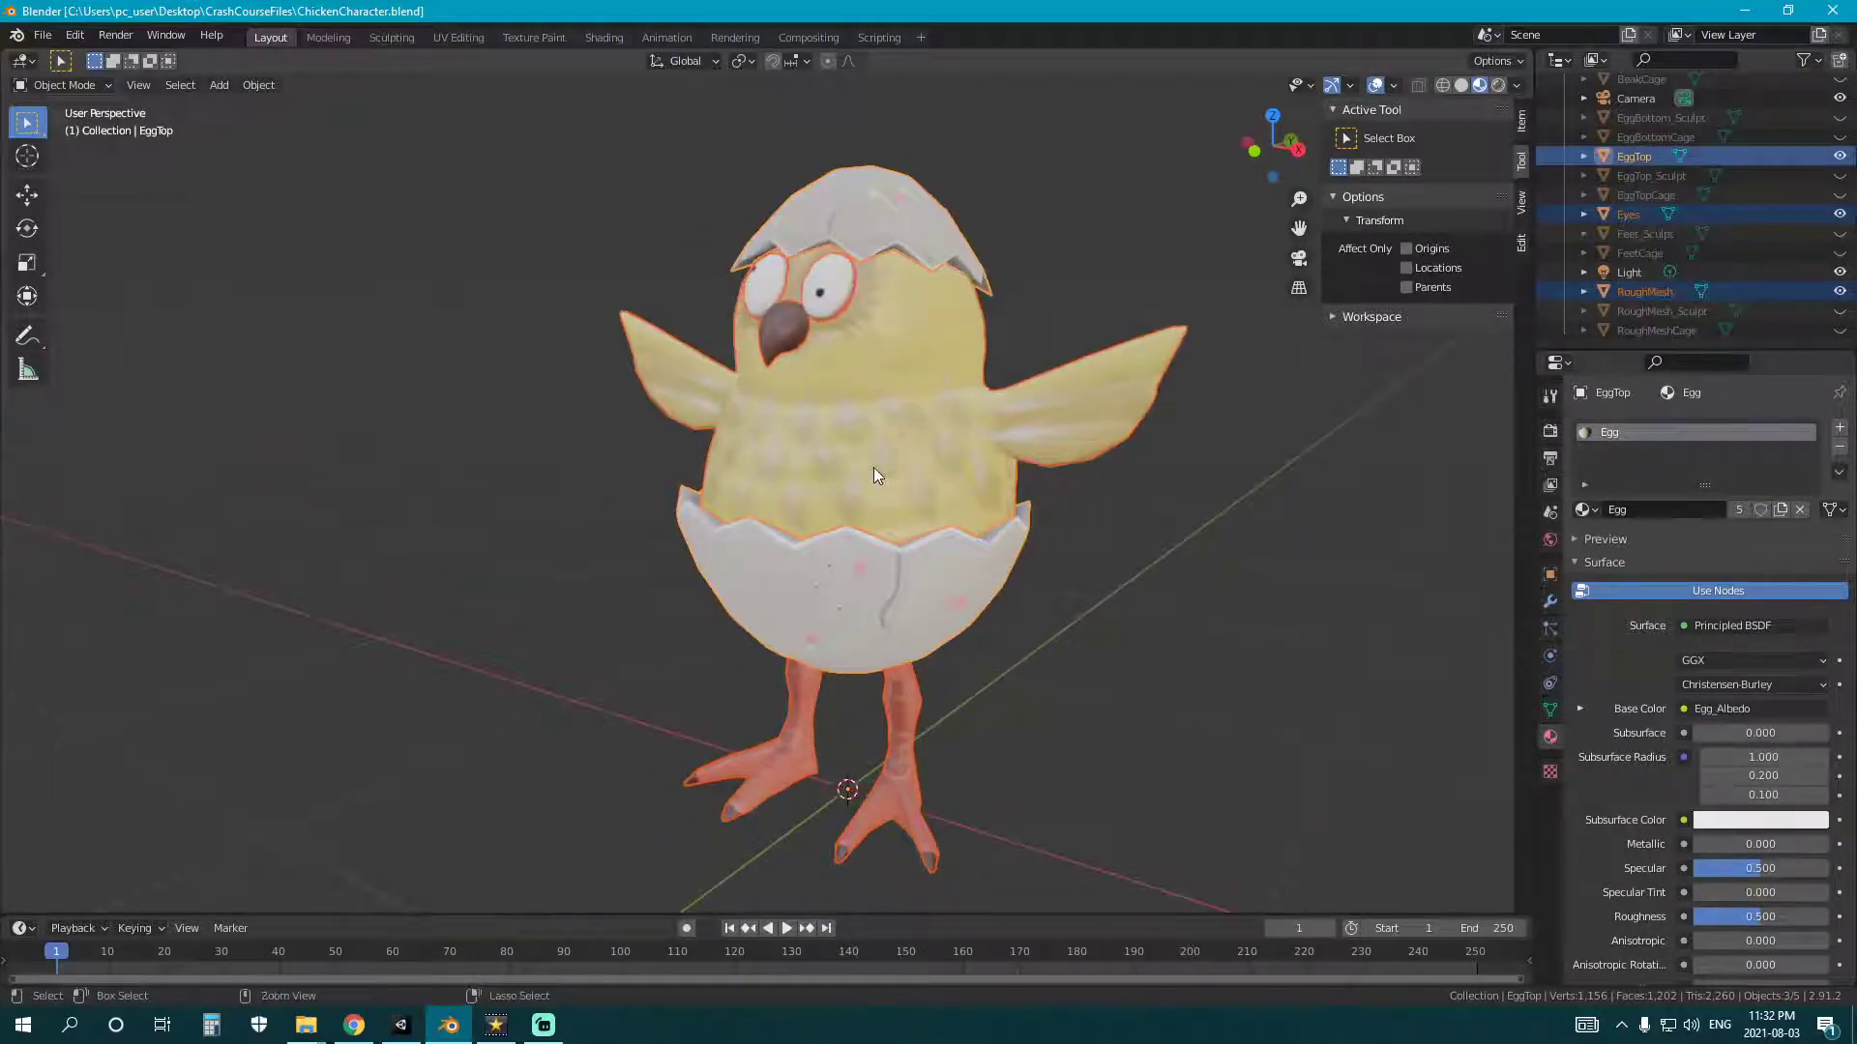
pyautogui.click(853, 600)
pyautogui.keyDown('shift'); pyautogui.click(919, 218); pyautogui.keyUp('shift')
pyautogui.keyDown('shift'); pyautogui.click(921, 413); pyautogui.keyUp('shift')
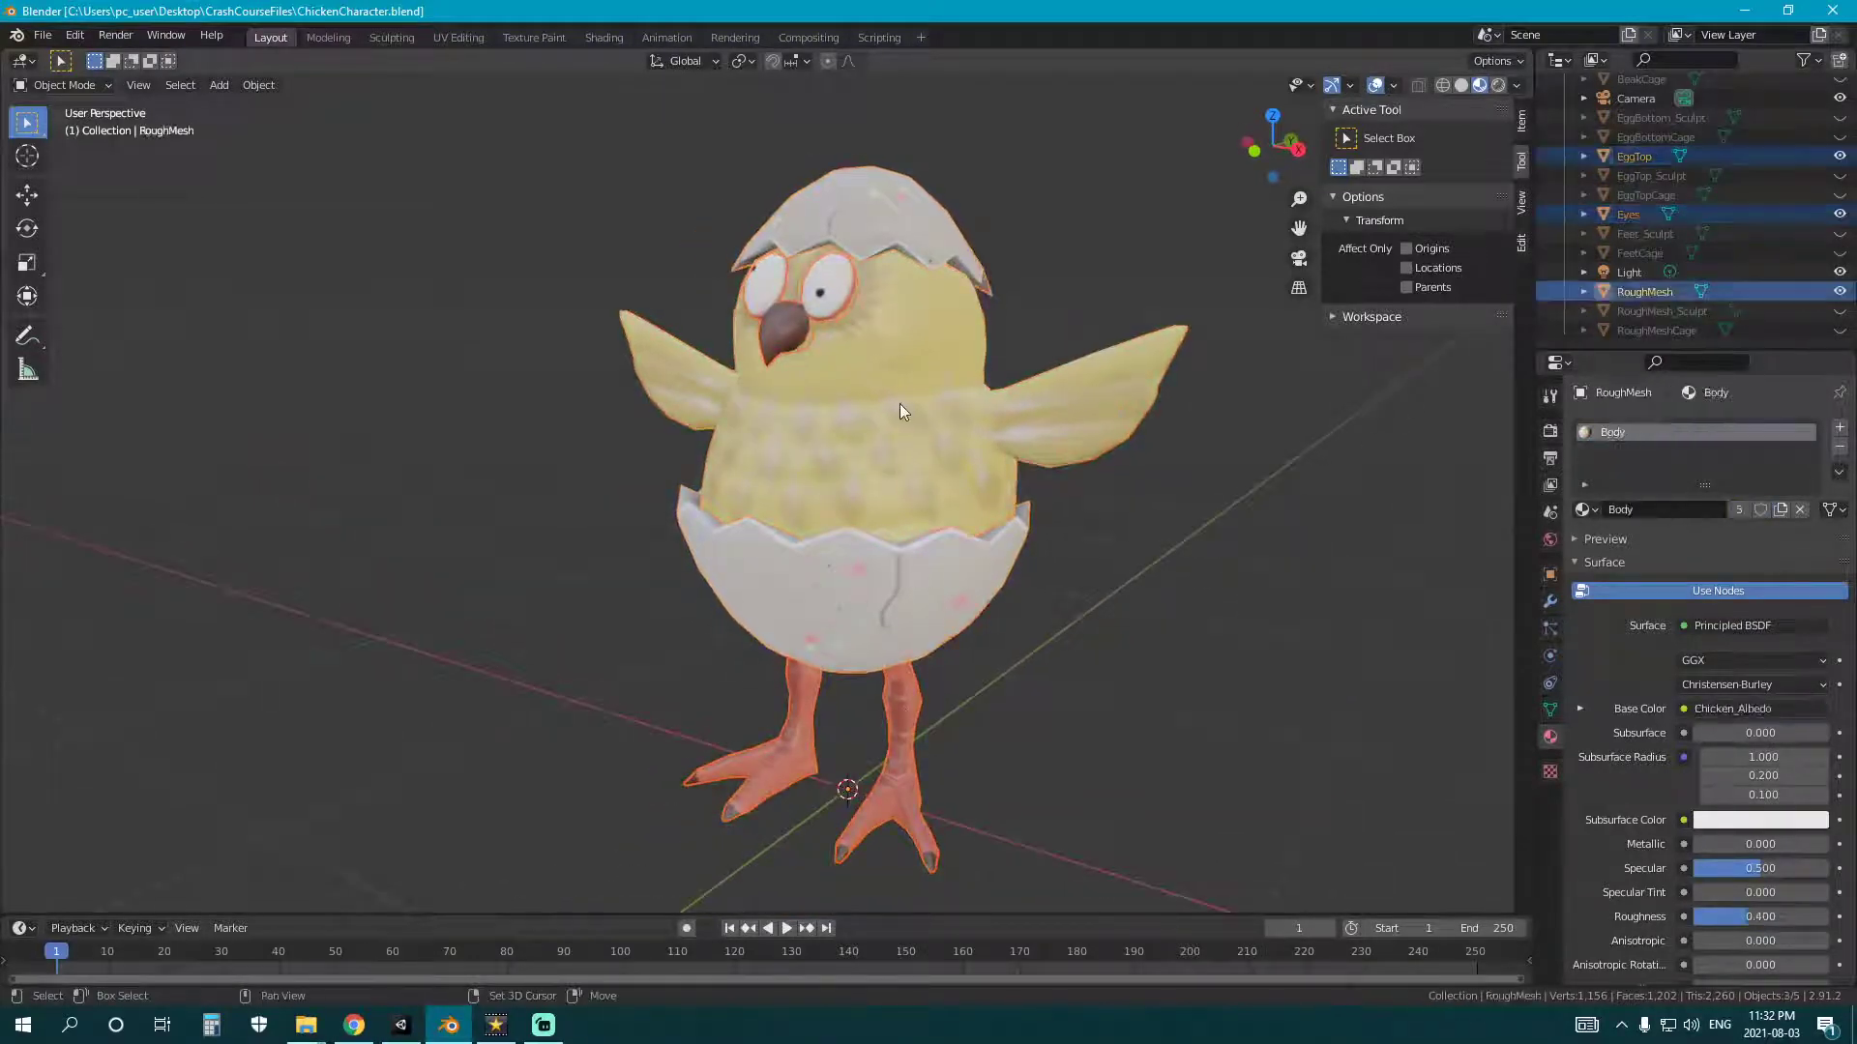
pyautogui.hotkey('ctrl', 'j')
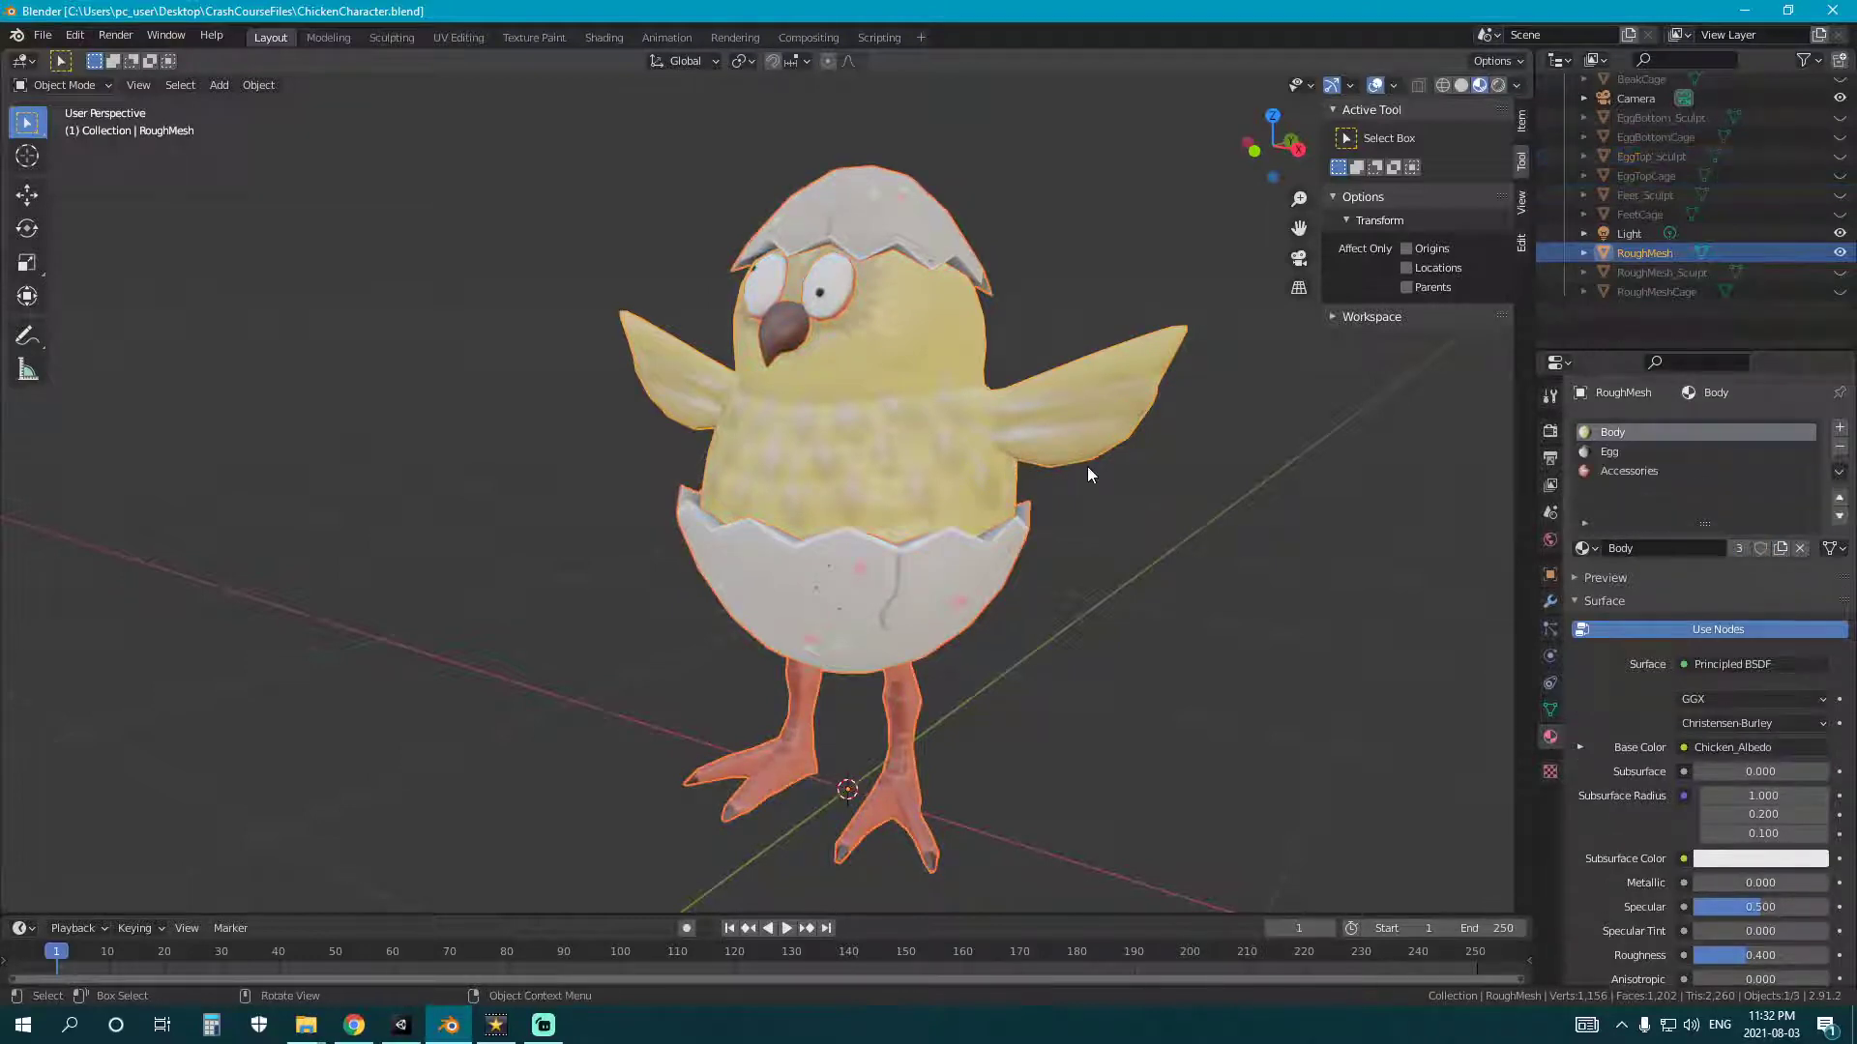
# - Rename the joined mesh object as ChickenCharacter and deselect it
pyautogui.scroll(2, 1638, 263)
pyautogui.doubleClick(1644, 290)
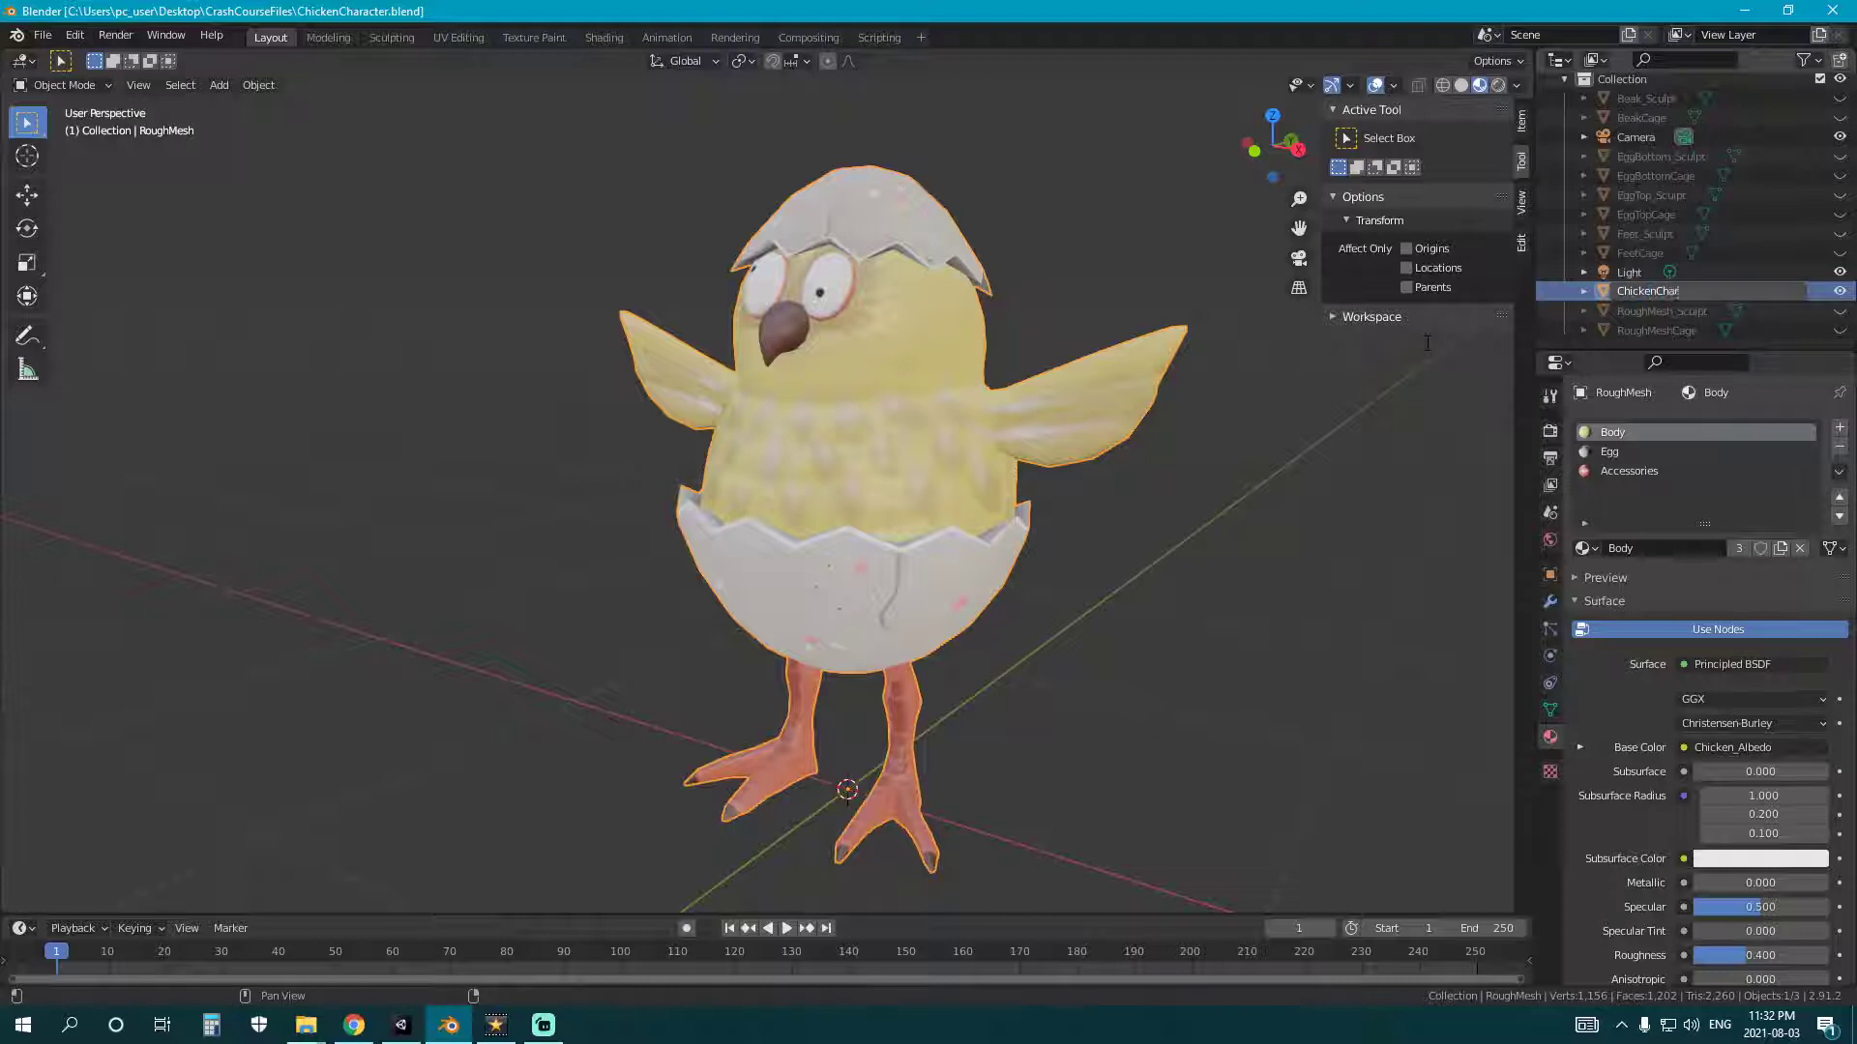
pyautogui.press('Return')
pyautogui.click(1257, 416)
# - Add an armature with a single bone at the world origin, working in the front orthographic view
pyautogui.scroll(-2, 866, 474)
pyautogui.moveTo(866, 474)
pyautogui.mouseDown(button='middle')
pyautogui.moveTo(960, 445)
pyautogui.moveTo(727, 513)
pyautogui.moveTo(872, 501)
pyautogui.mouseUp(button='middle')
pyautogui.moveTo(844, 565); pyautogui.dragTo(927, 495, button='middle')
pyautogui.click(826, 516)
pyautogui.press('KP_1')
pyautogui.click(1060, 594)
pyautogui.scroll(-3, 844, 510)
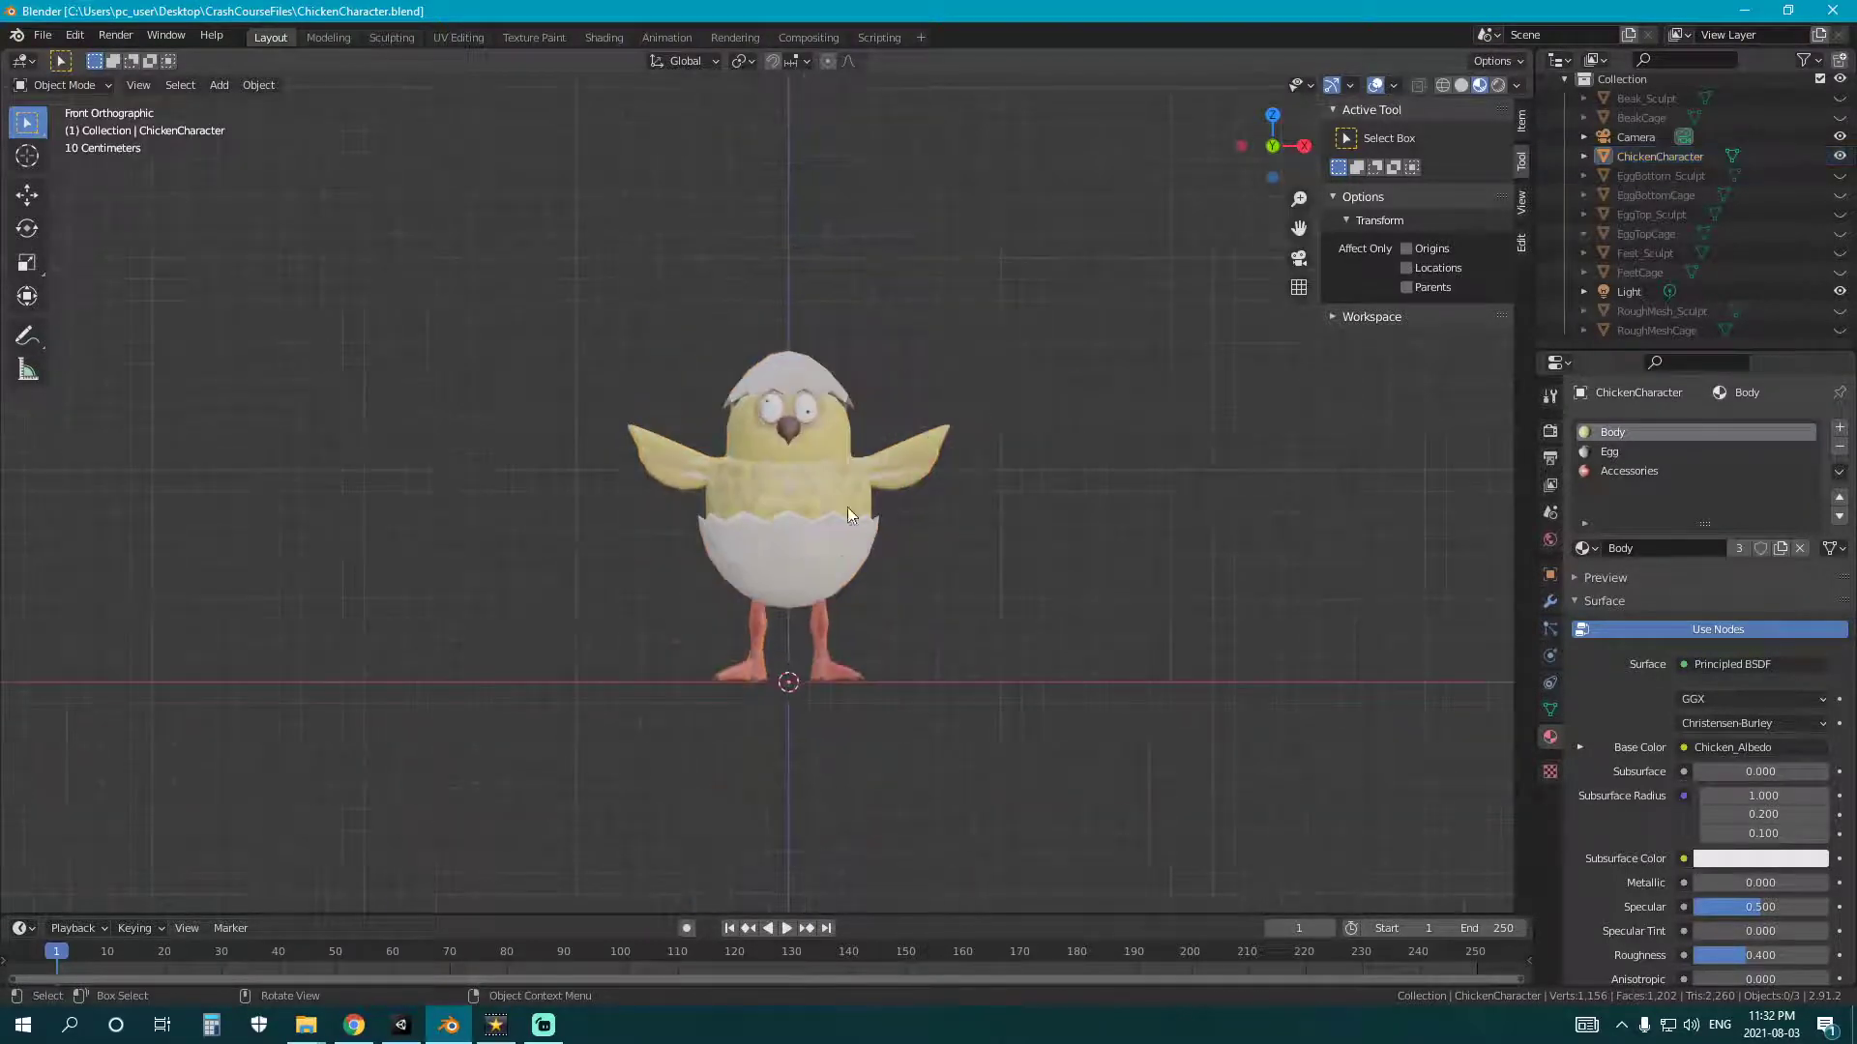
pyautogui.hotkey('shift', 'a')
pyautogui.press('Escape')
pyautogui.hotkey('shift', 'a')
pyautogui.click(850, 640)
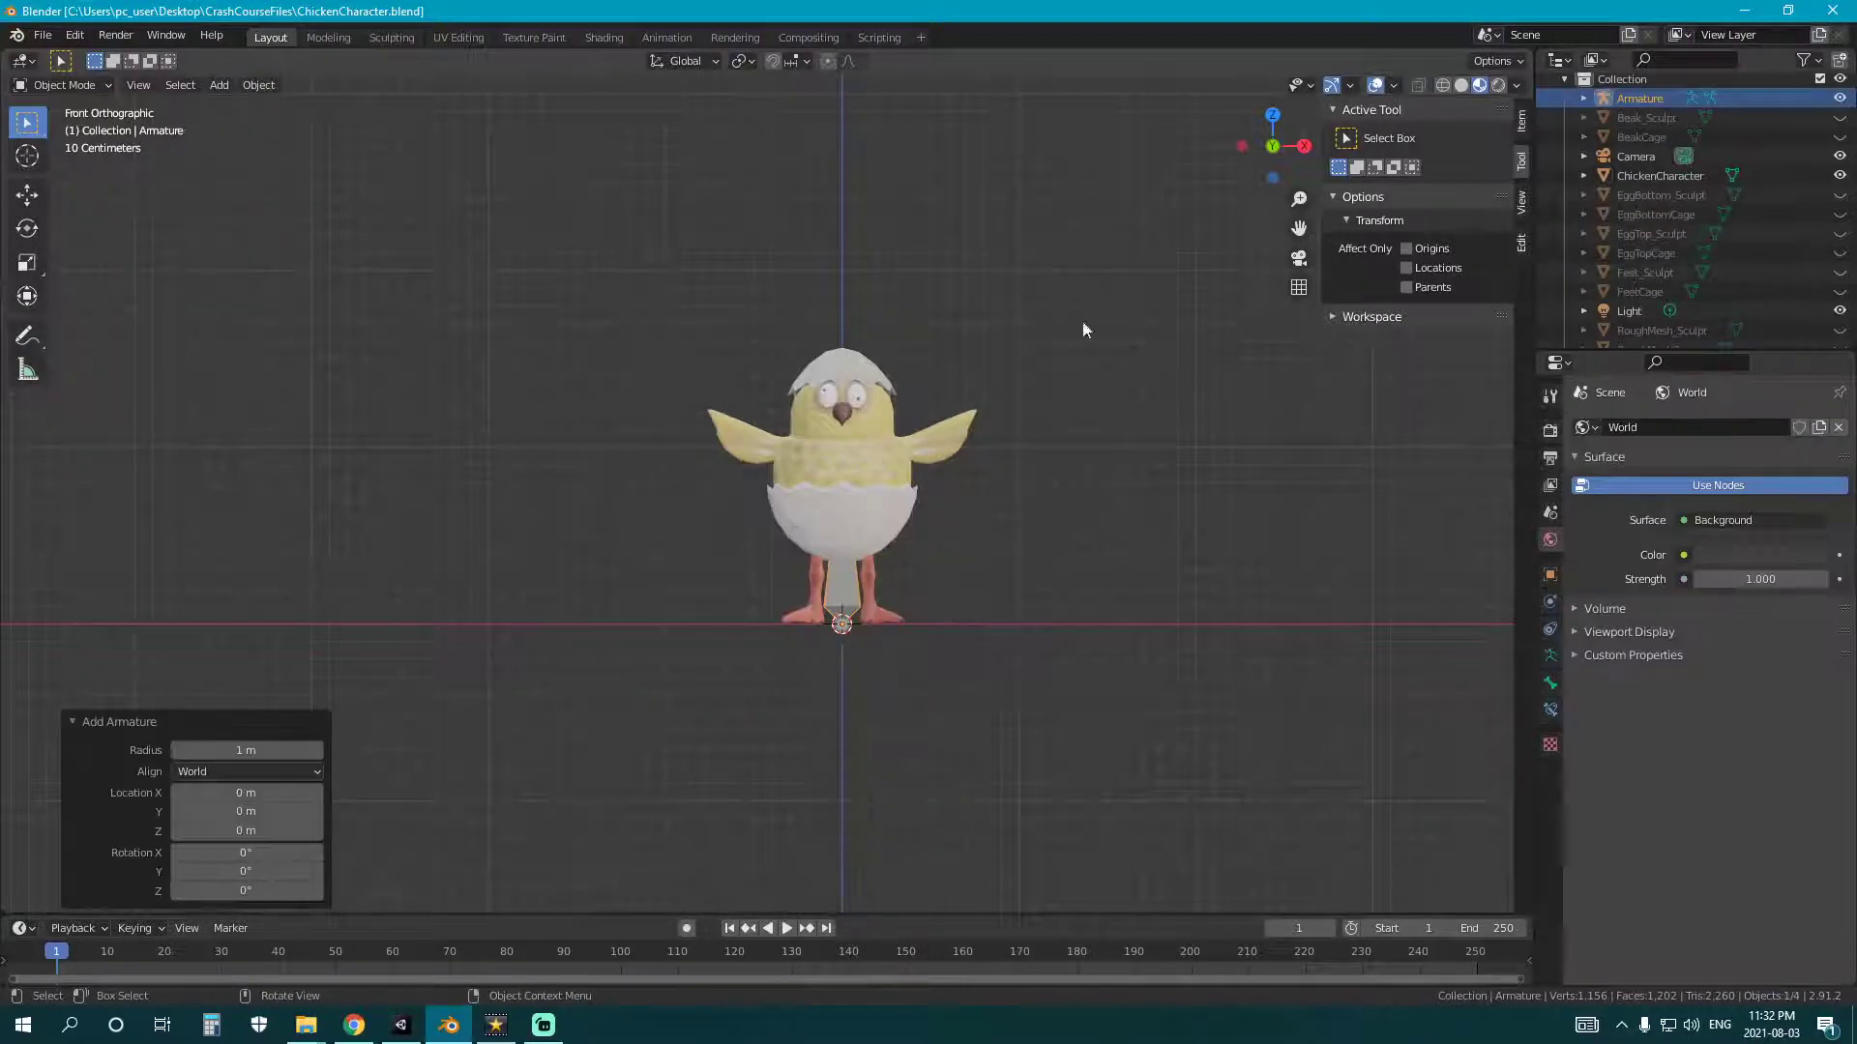
# - Enable In Front in the armature's viewport display so its bone draws over the mesh
pyautogui.click(1550, 682)
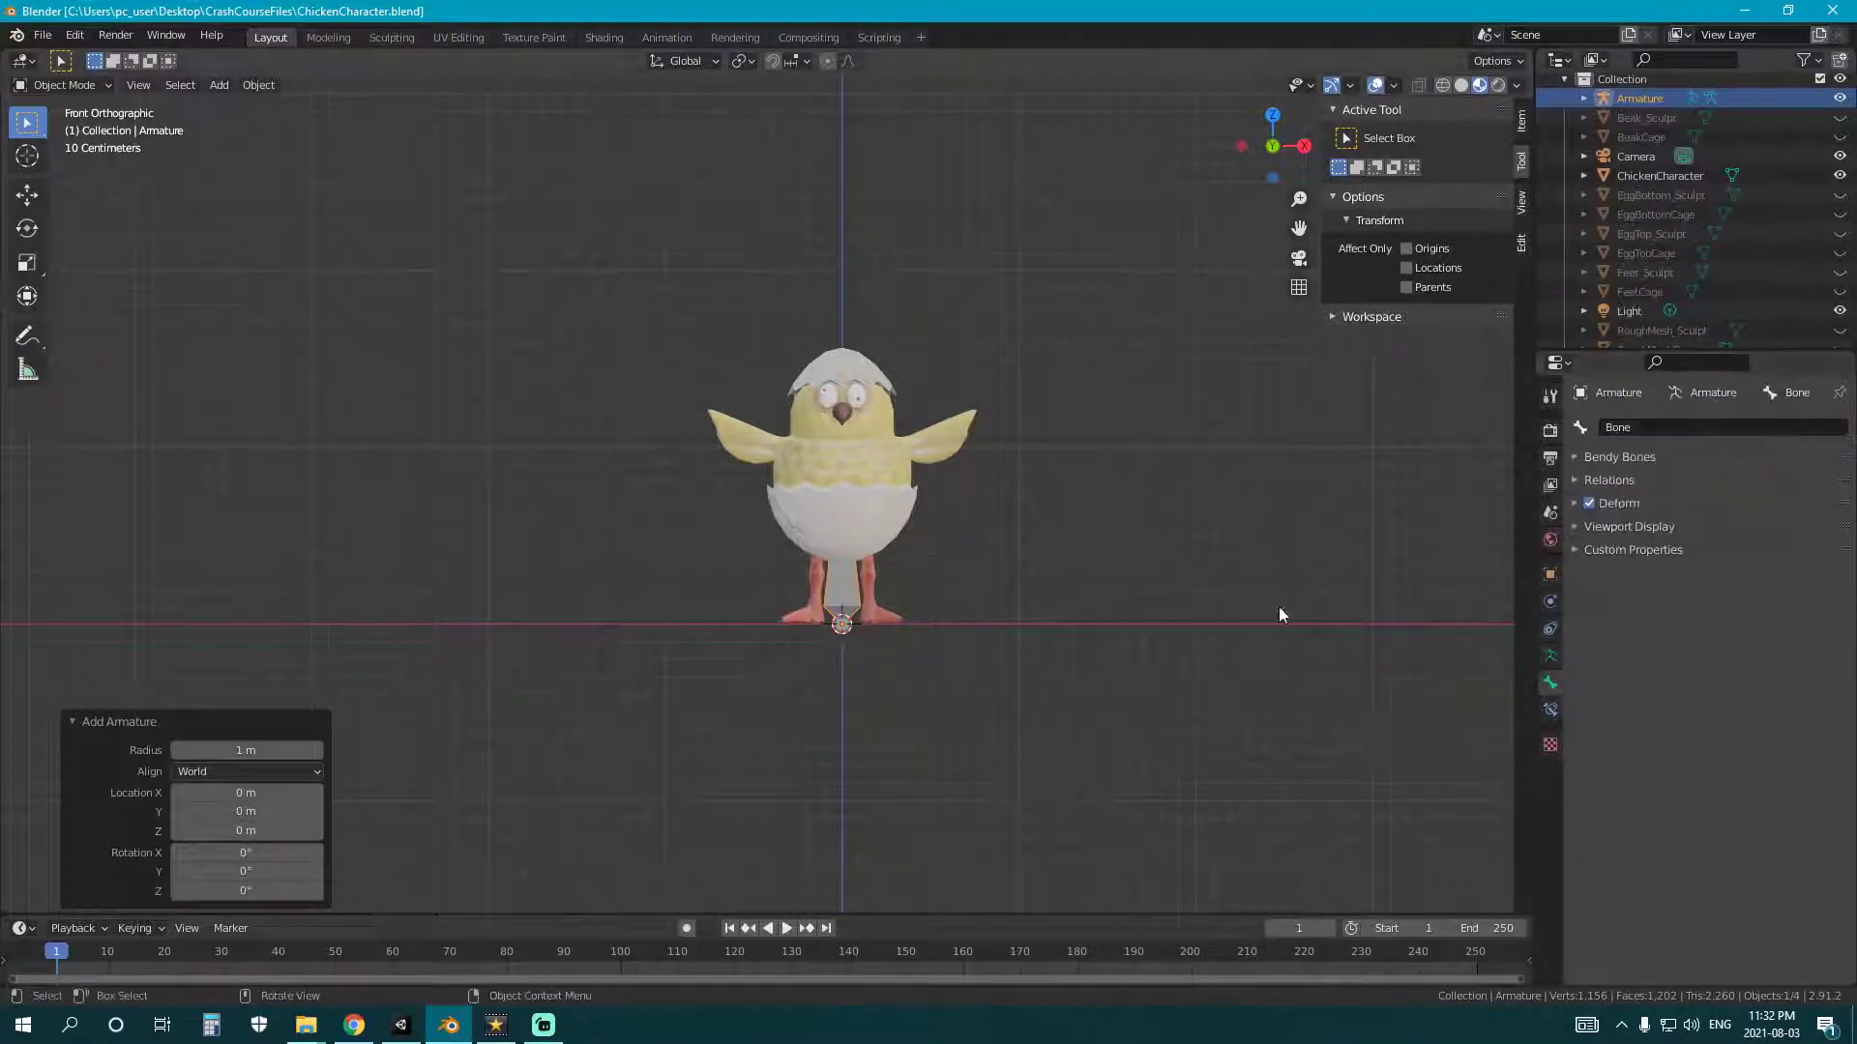
pyautogui.click(1550, 656)
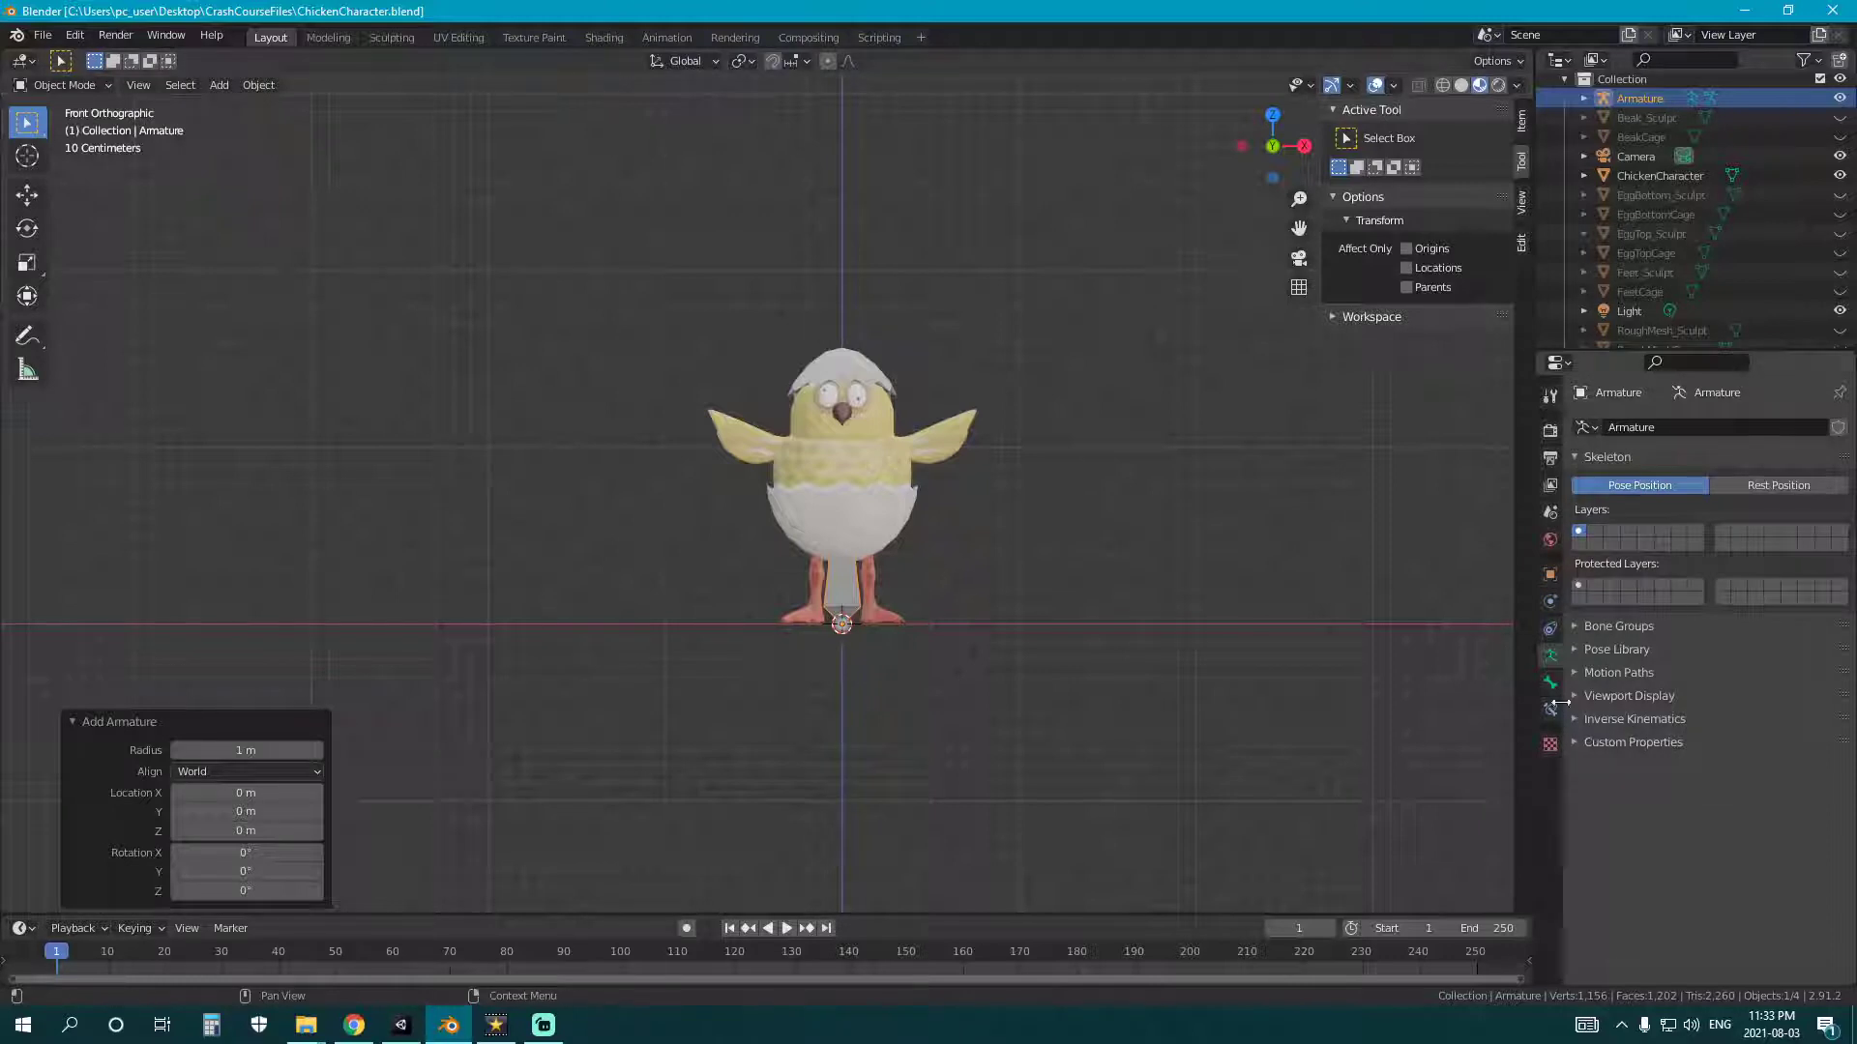
pyautogui.click(1694, 696)
pyautogui.click(1689, 836)
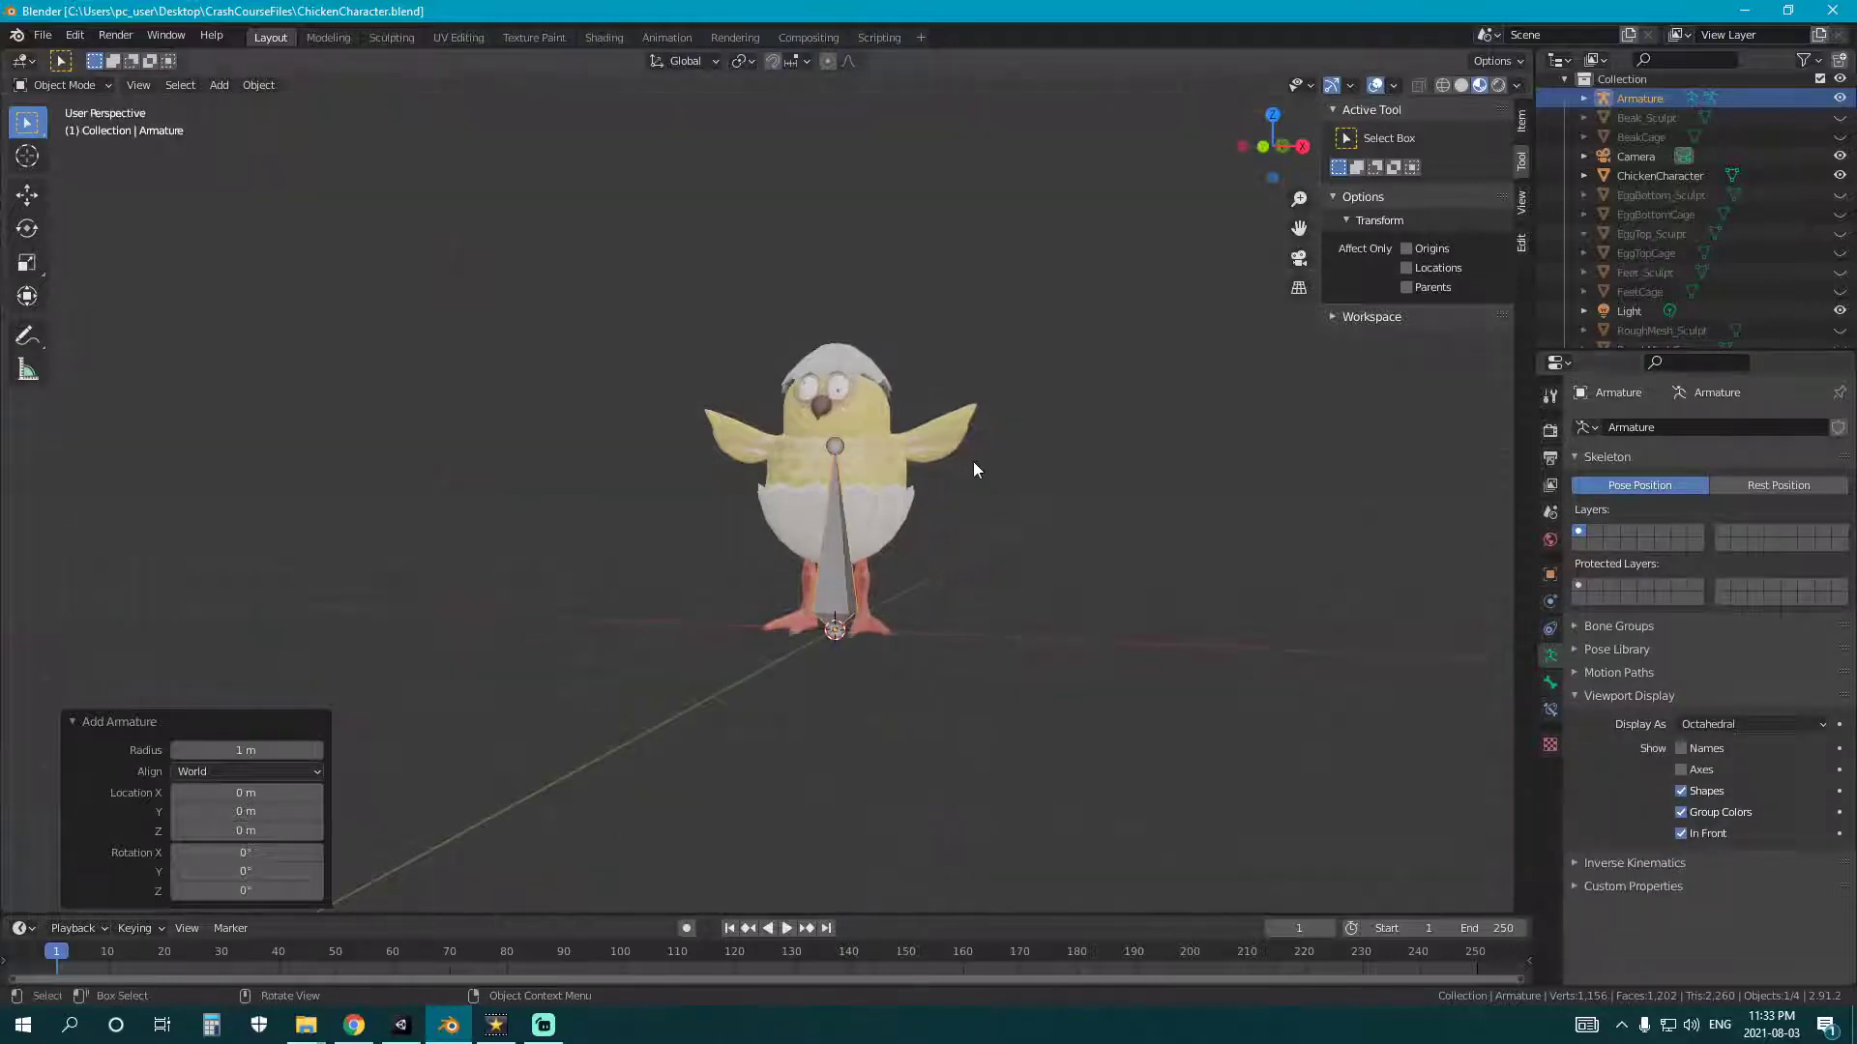
pyautogui.scroll(5, 967, 483)
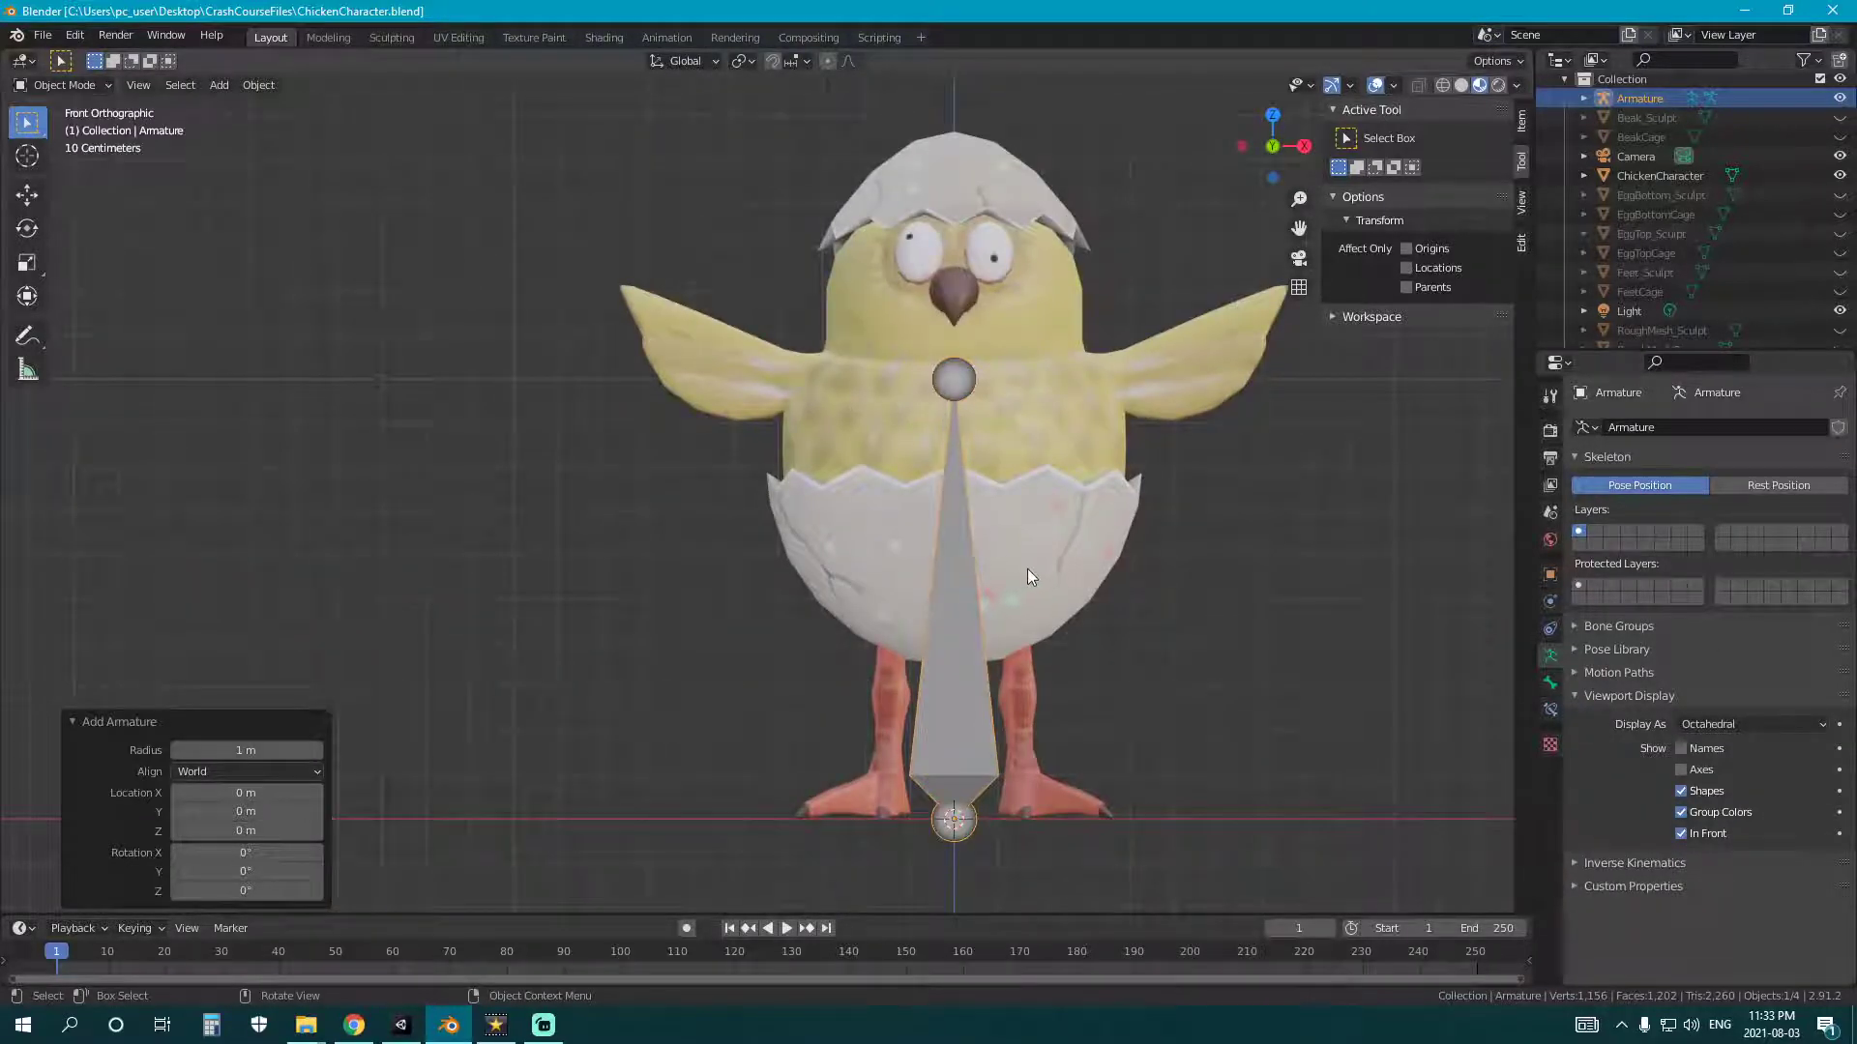
# - Enter Edit Mode on the armature and select its bone
pyautogui.press('Tab')
pyautogui.keyDown('shift'); pyautogui.moveTo(1030, 567); pyautogui.dragTo(924, 531, button='middle'); pyautogui.keyUp('shift')
pyautogui.click(854, 528)
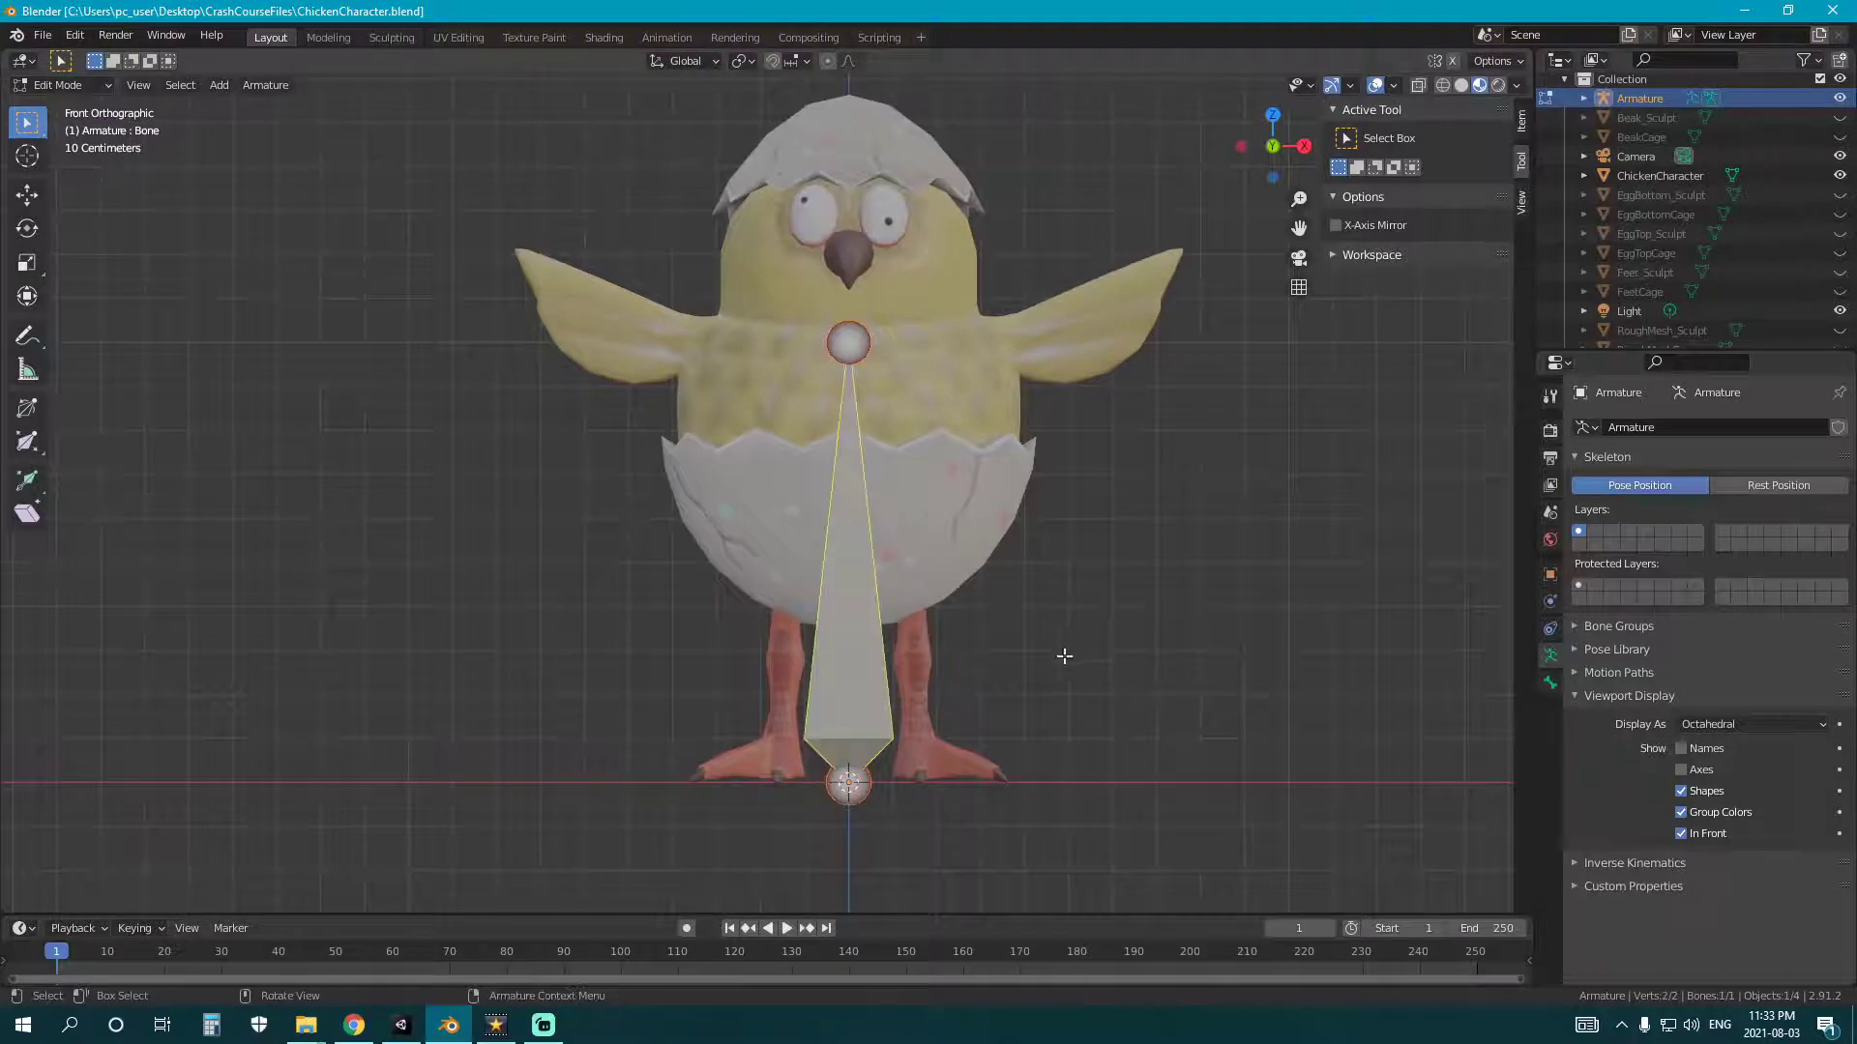
pyautogui.press('g')
pyautogui.rightClick(1070, 493)
pyautogui.moveTo(1069, 448); pyautogui.dragTo(909, 547, button='middle')
pyautogui.press('g')
pyautogui.press('y')
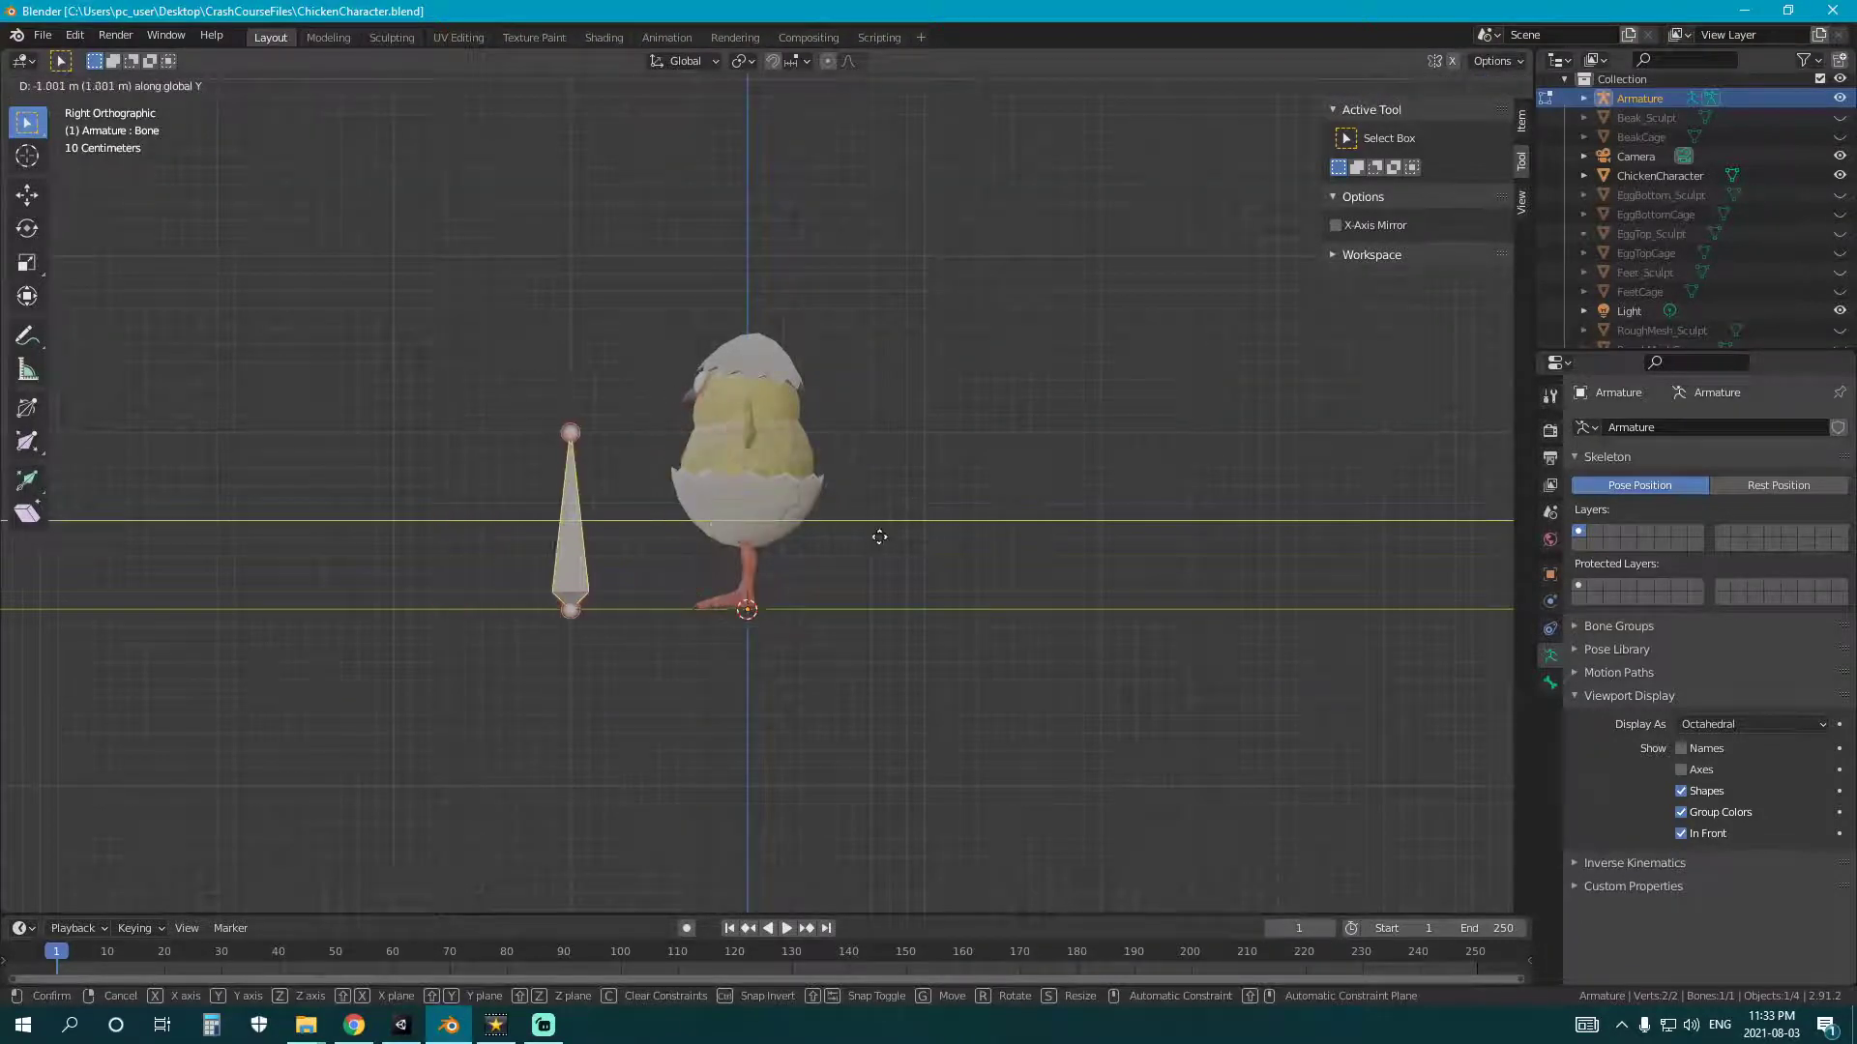
pyautogui.rightClick(885, 537)
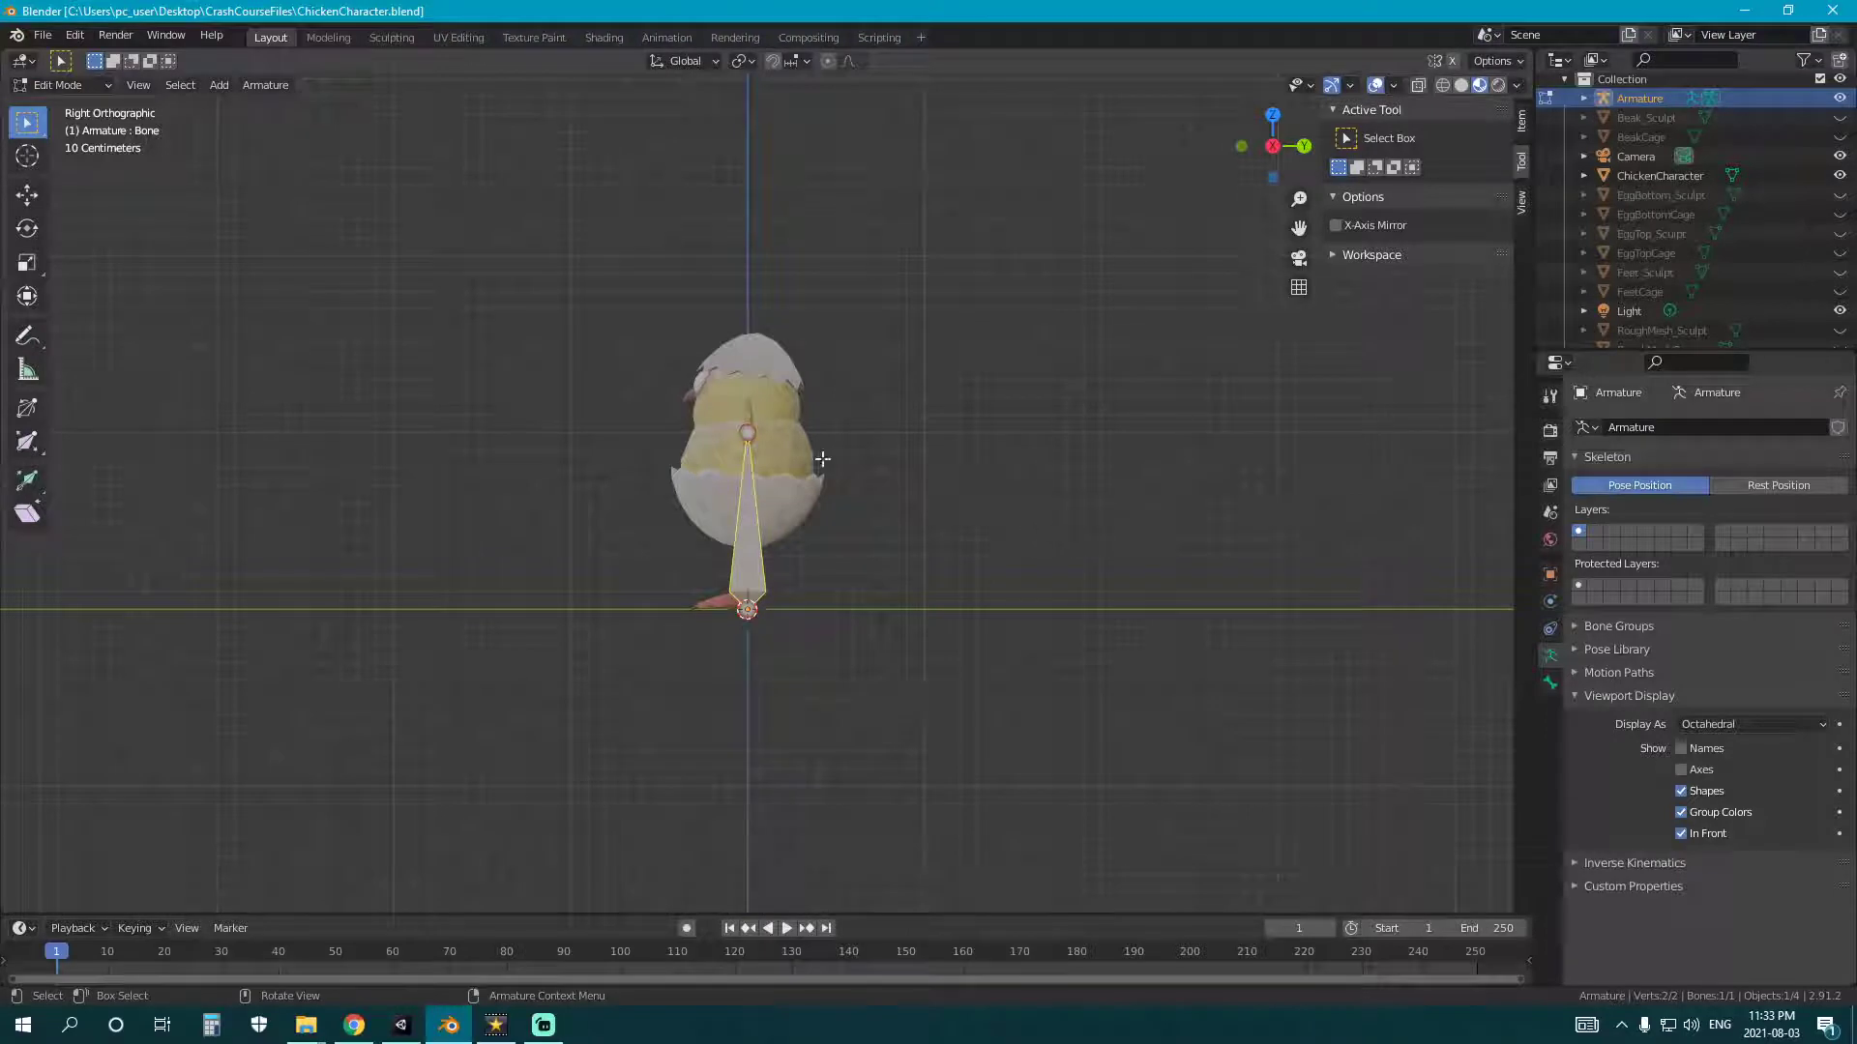
pyautogui.moveTo(922, 454); pyautogui.dragTo(906, 456, button='middle')
pyautogui.press('g')
pyautogui.rightClick(924, 474)
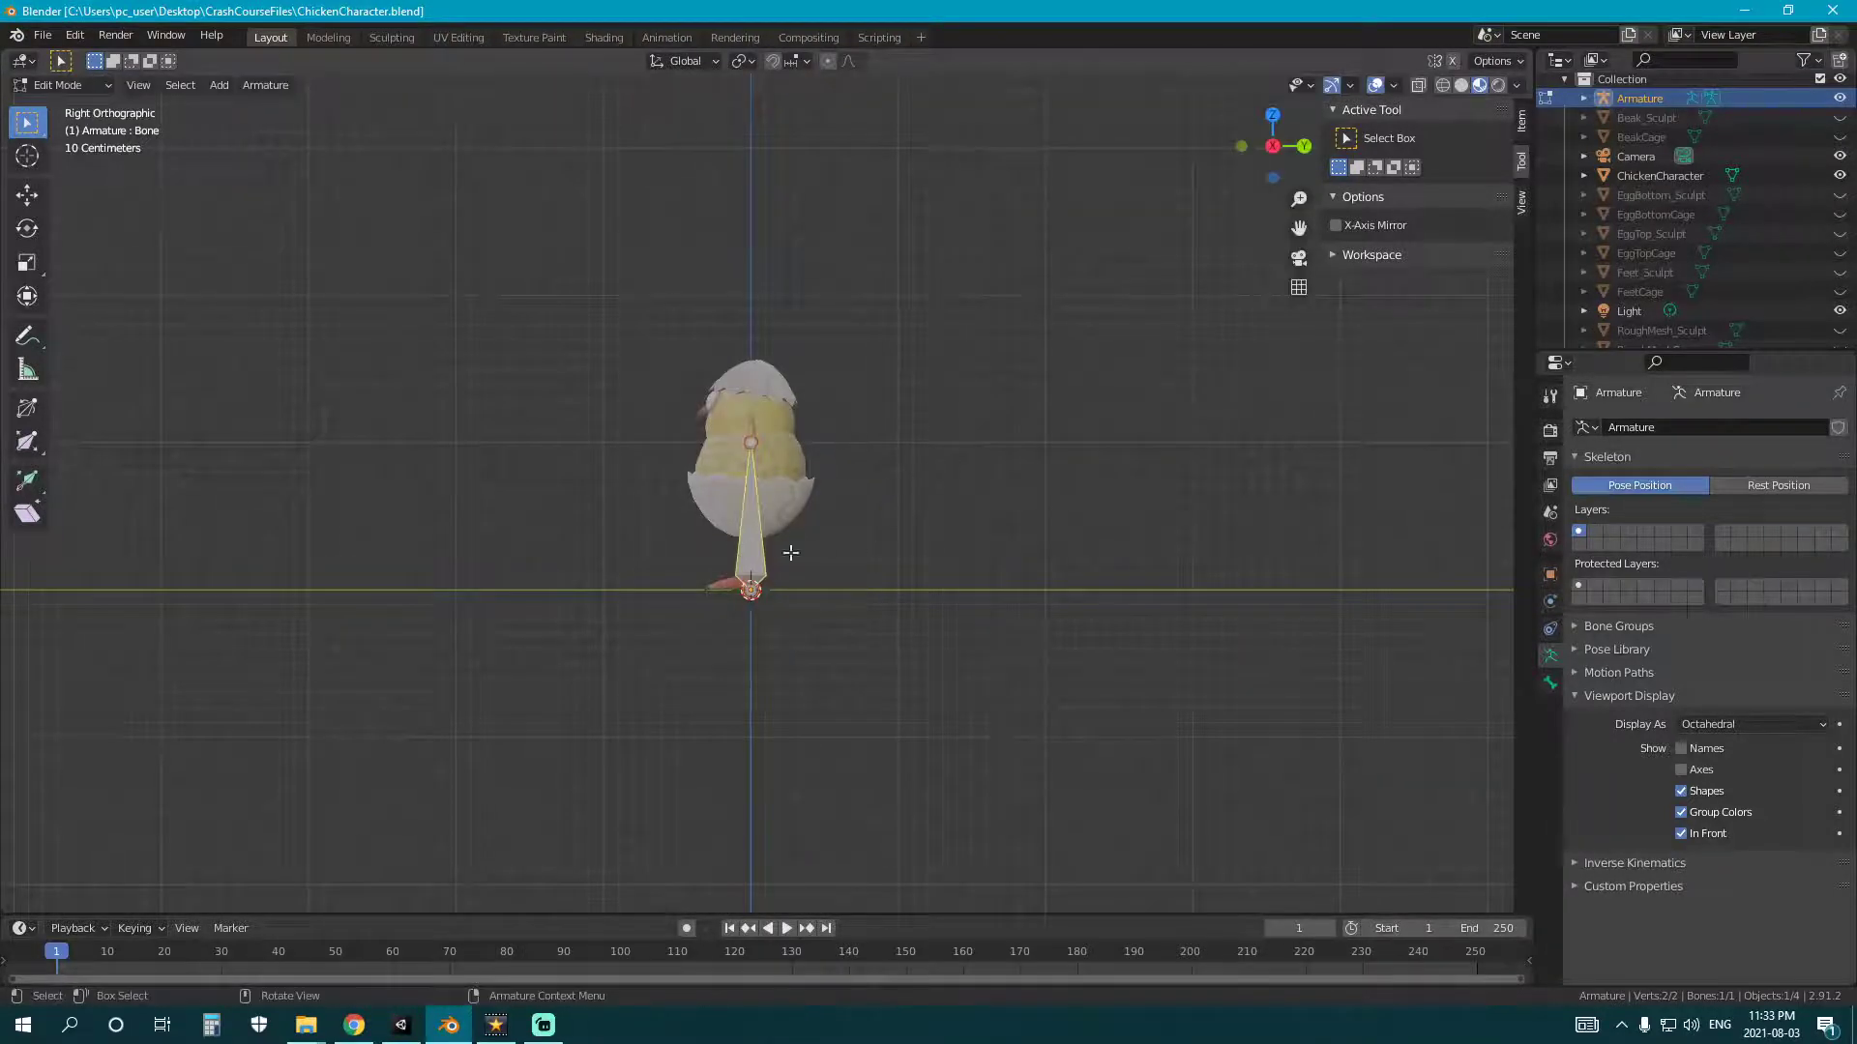
pyautogui.scroll(3, 795, 529)
pyautogui.keyDown('shift'); pyautogui.moveTo(792, 567); pyautogui.dragTo(903, 562, button='middle'); pyautogui.keyUp('shift')
pyautogui.press('g')
pyautogui.press('y')
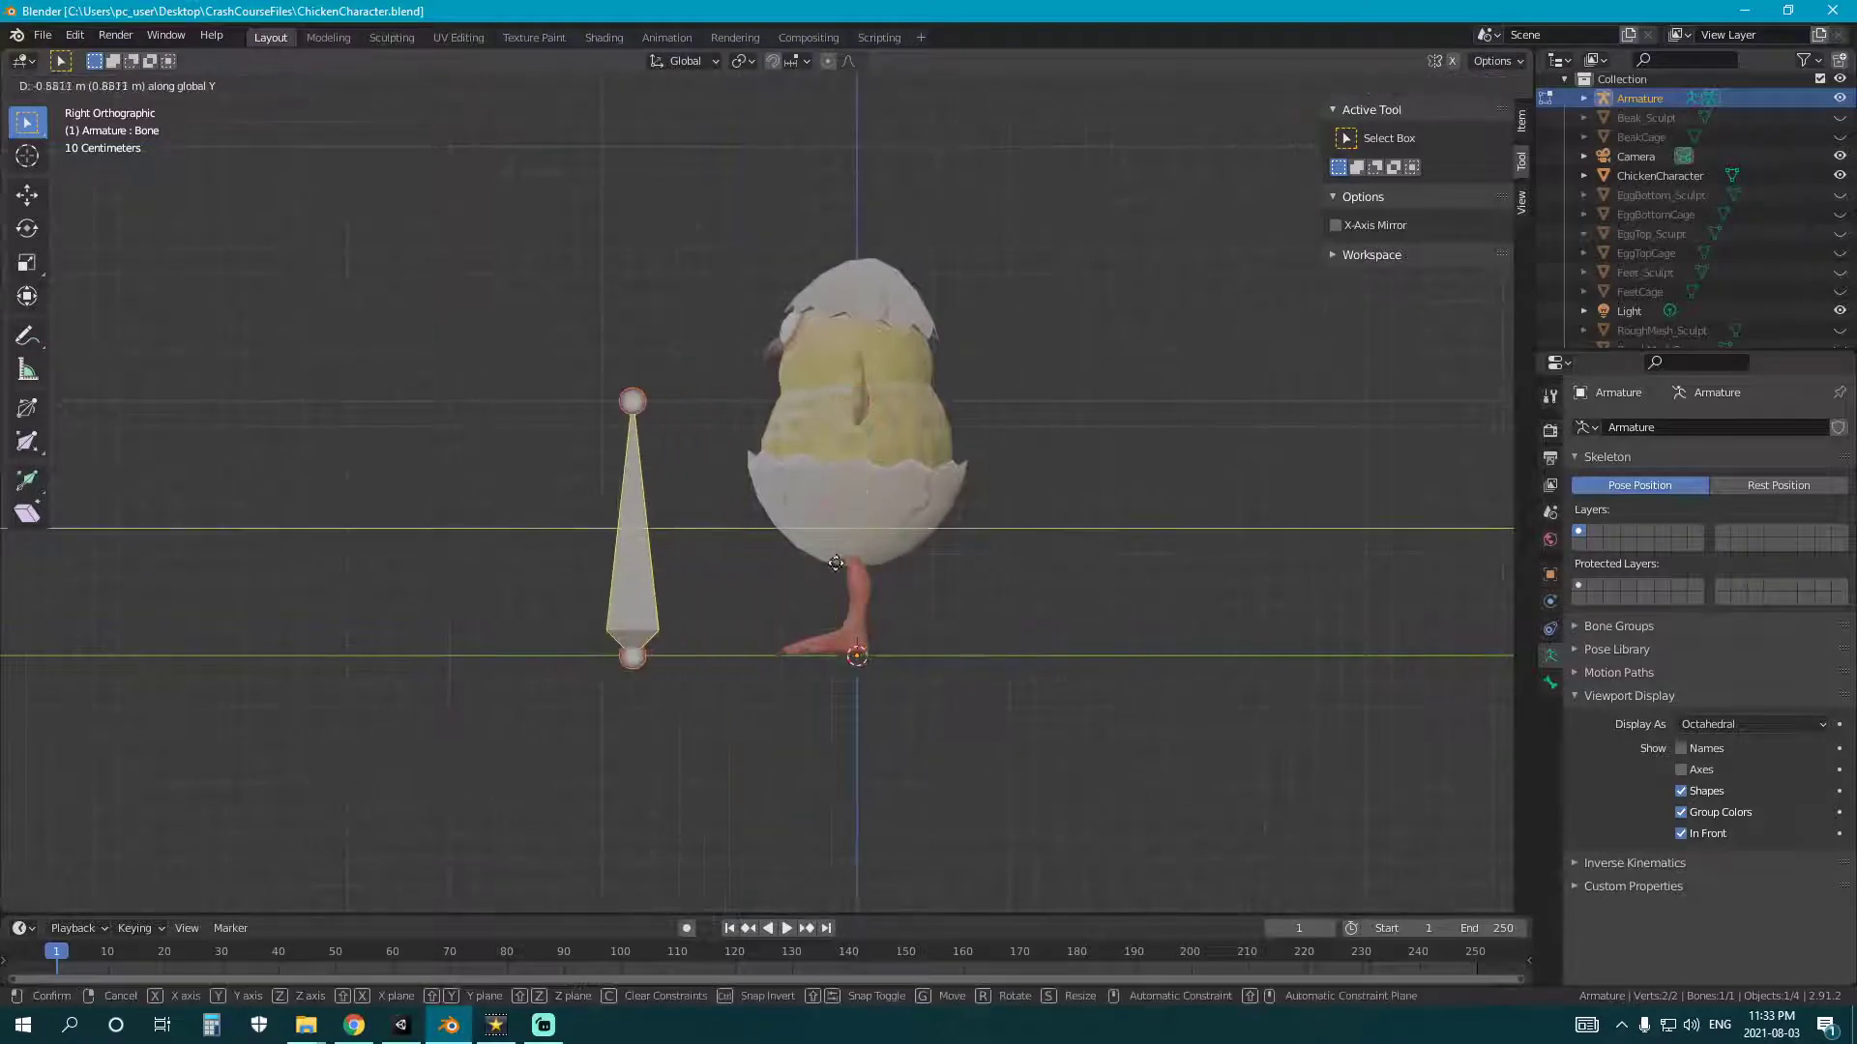
pyautogui.press('Escape')
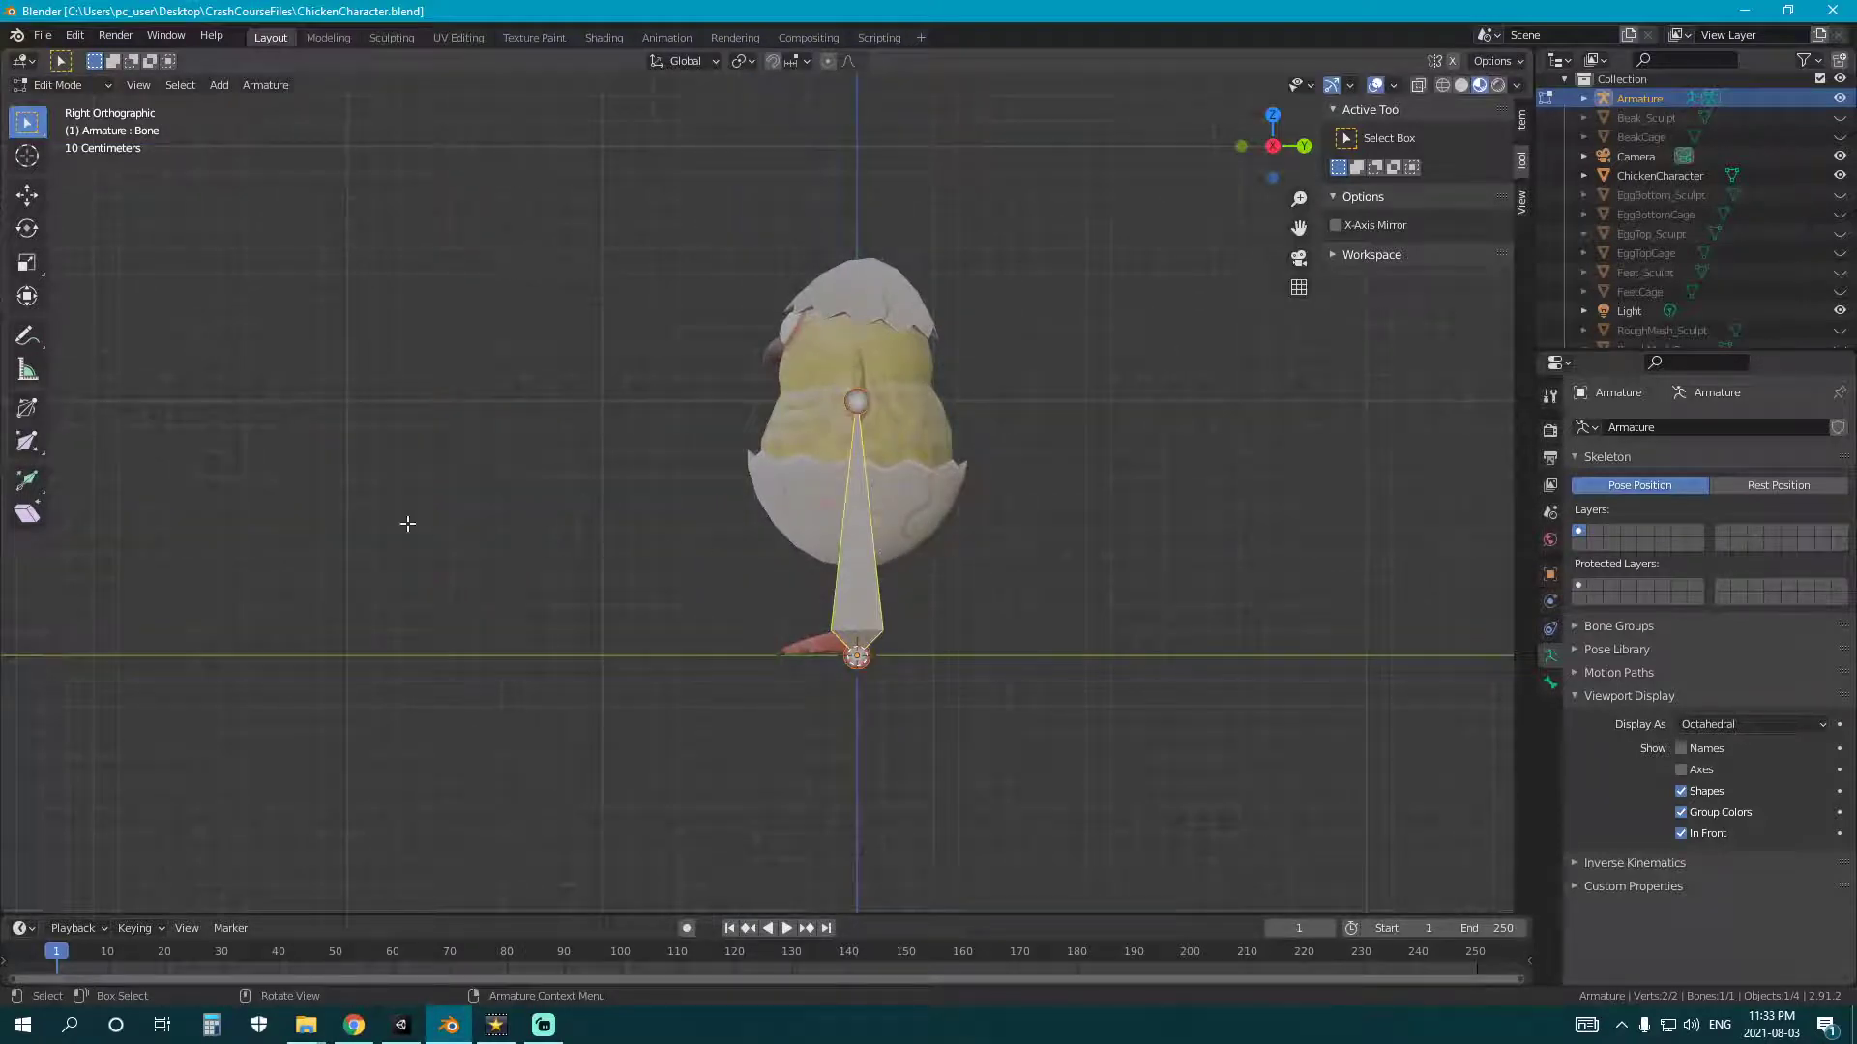
# - In front view, scale the bone down and raise it about 0.13 m along Z into the lower egg shell
pyautogui.press('KP_1')
pyautogui.moveTo(800, 516); pyautogui.dragTo(909, 590, button='middle')
pyautogui.press('KP_1')
pyautogui.scroll(4, 969, 633)
pyautogui.press('s')
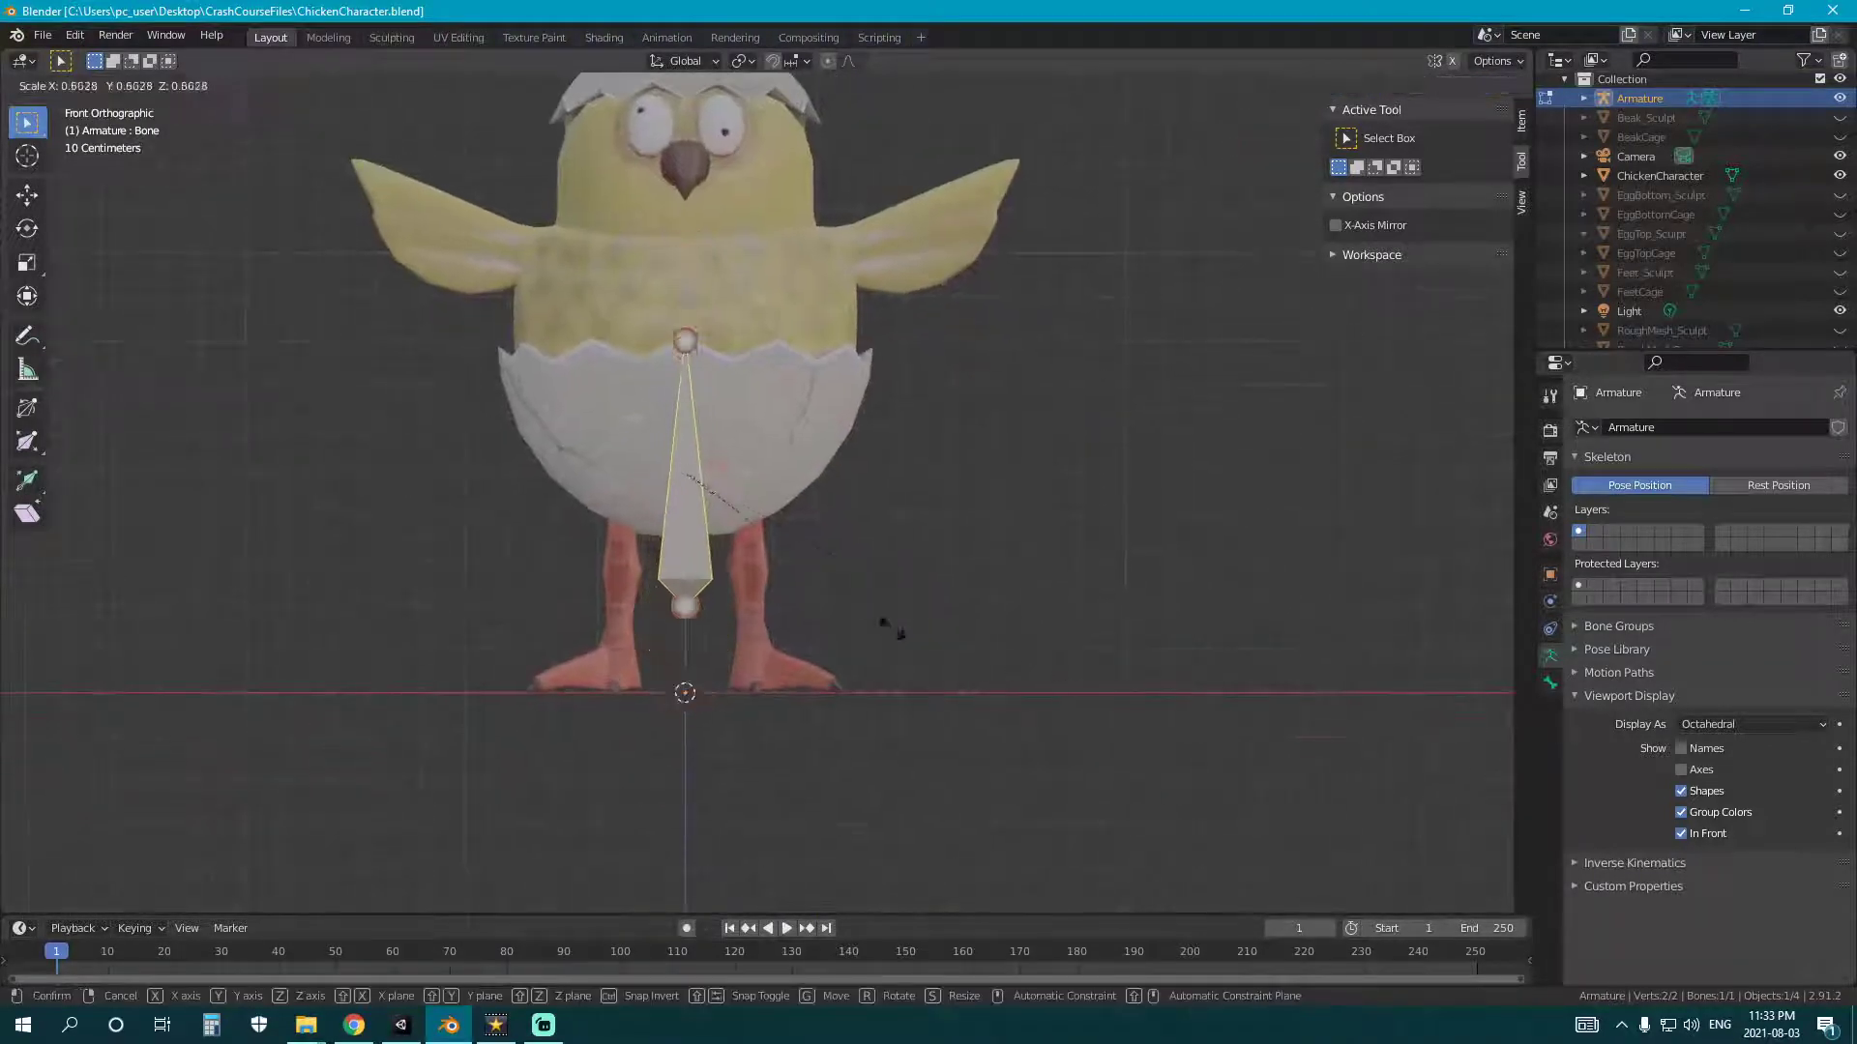
pyautogui.rightClick(827, 559)
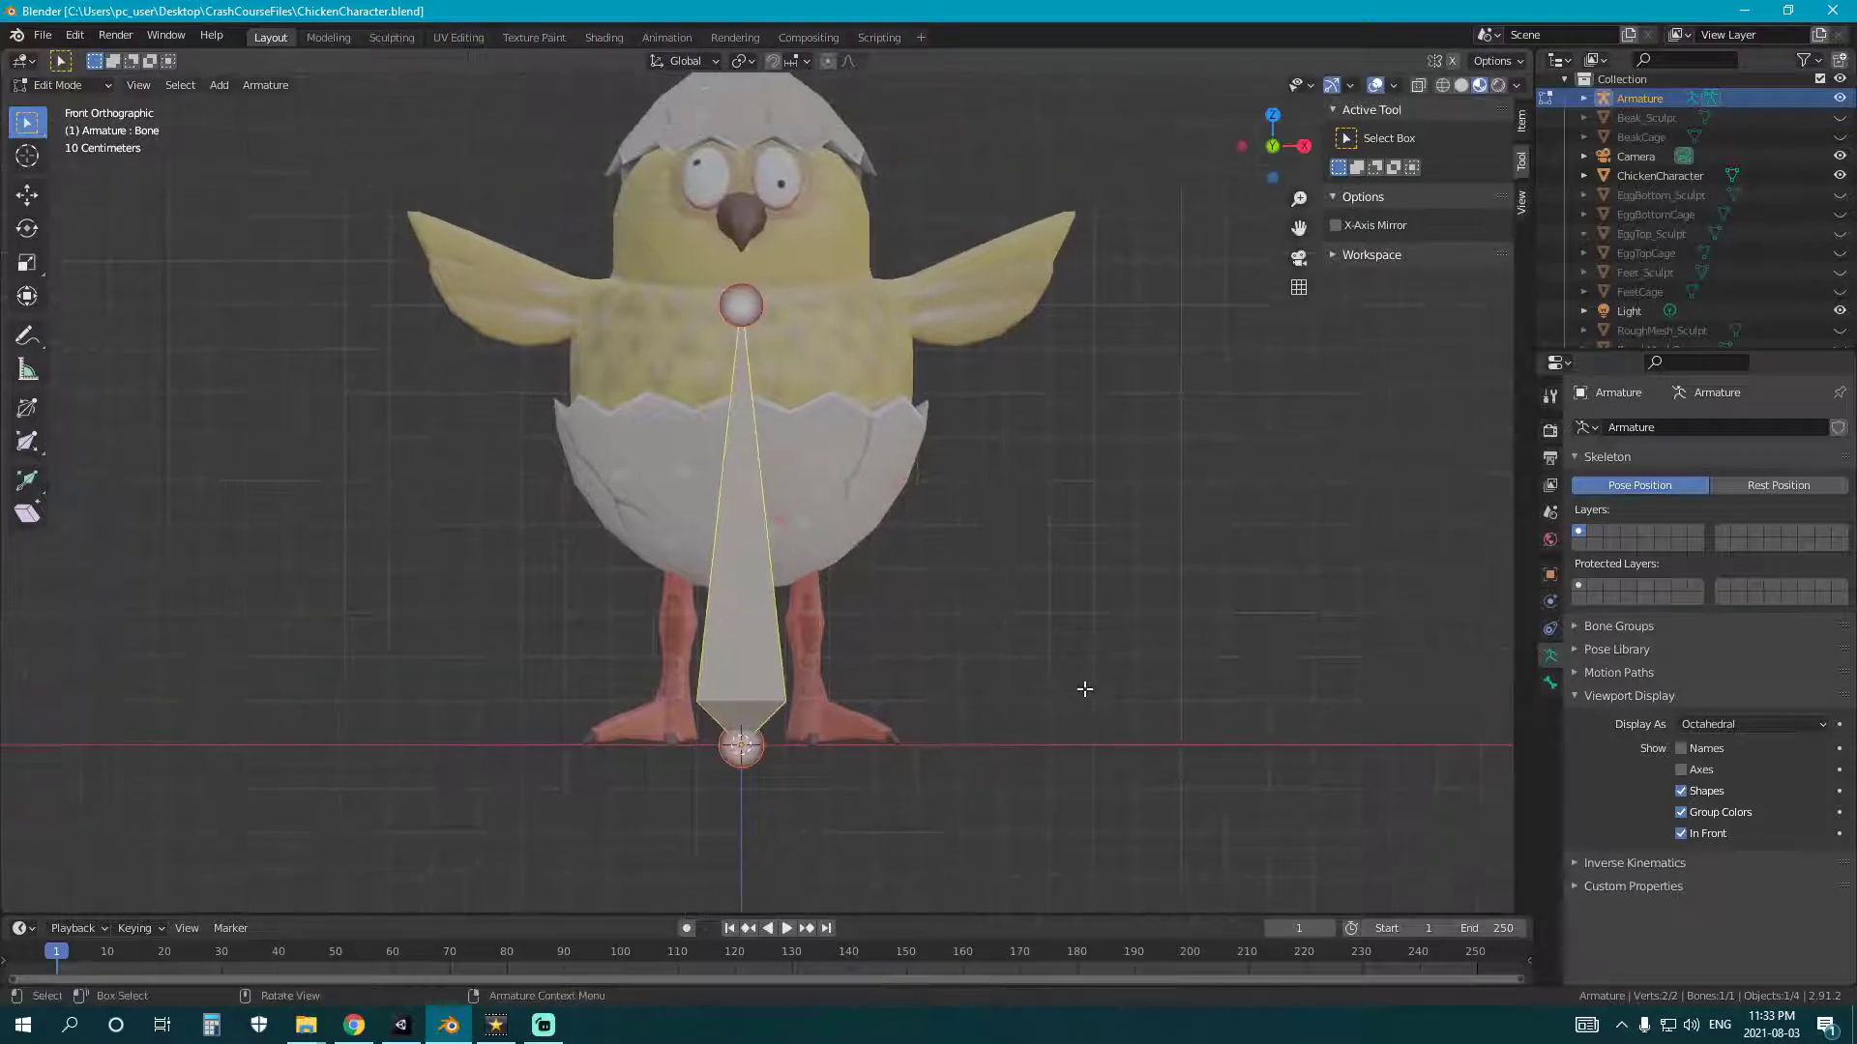
pyautogui.click(850, 590)
pyautogui.press('g')
pyautogui.press('z')
pyautogui.click(732, 607)
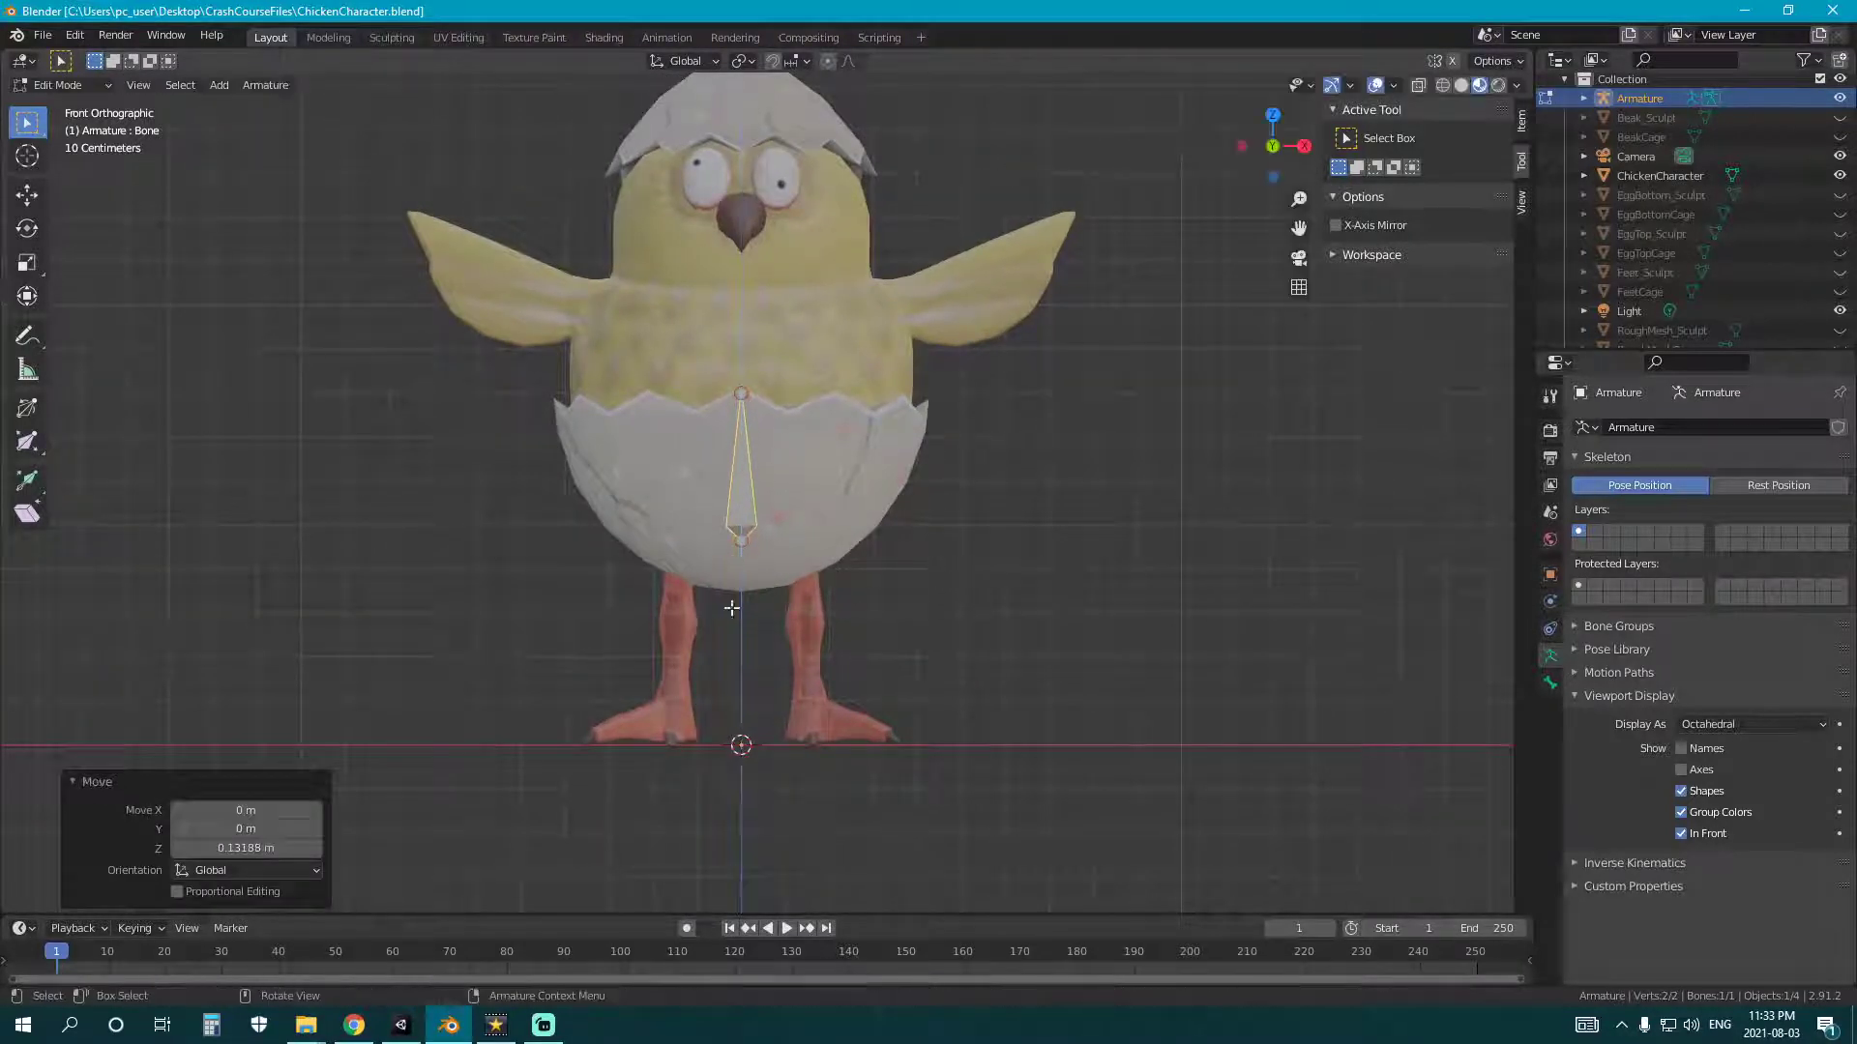
# - Lower the bone about 0.057 m along Z so its base sits near the bottom of the egg shell
pyautogui.press('s')
pyautogui.rightClick(954, 597)
pyautogui.press('g')
pyautogui.press('z')
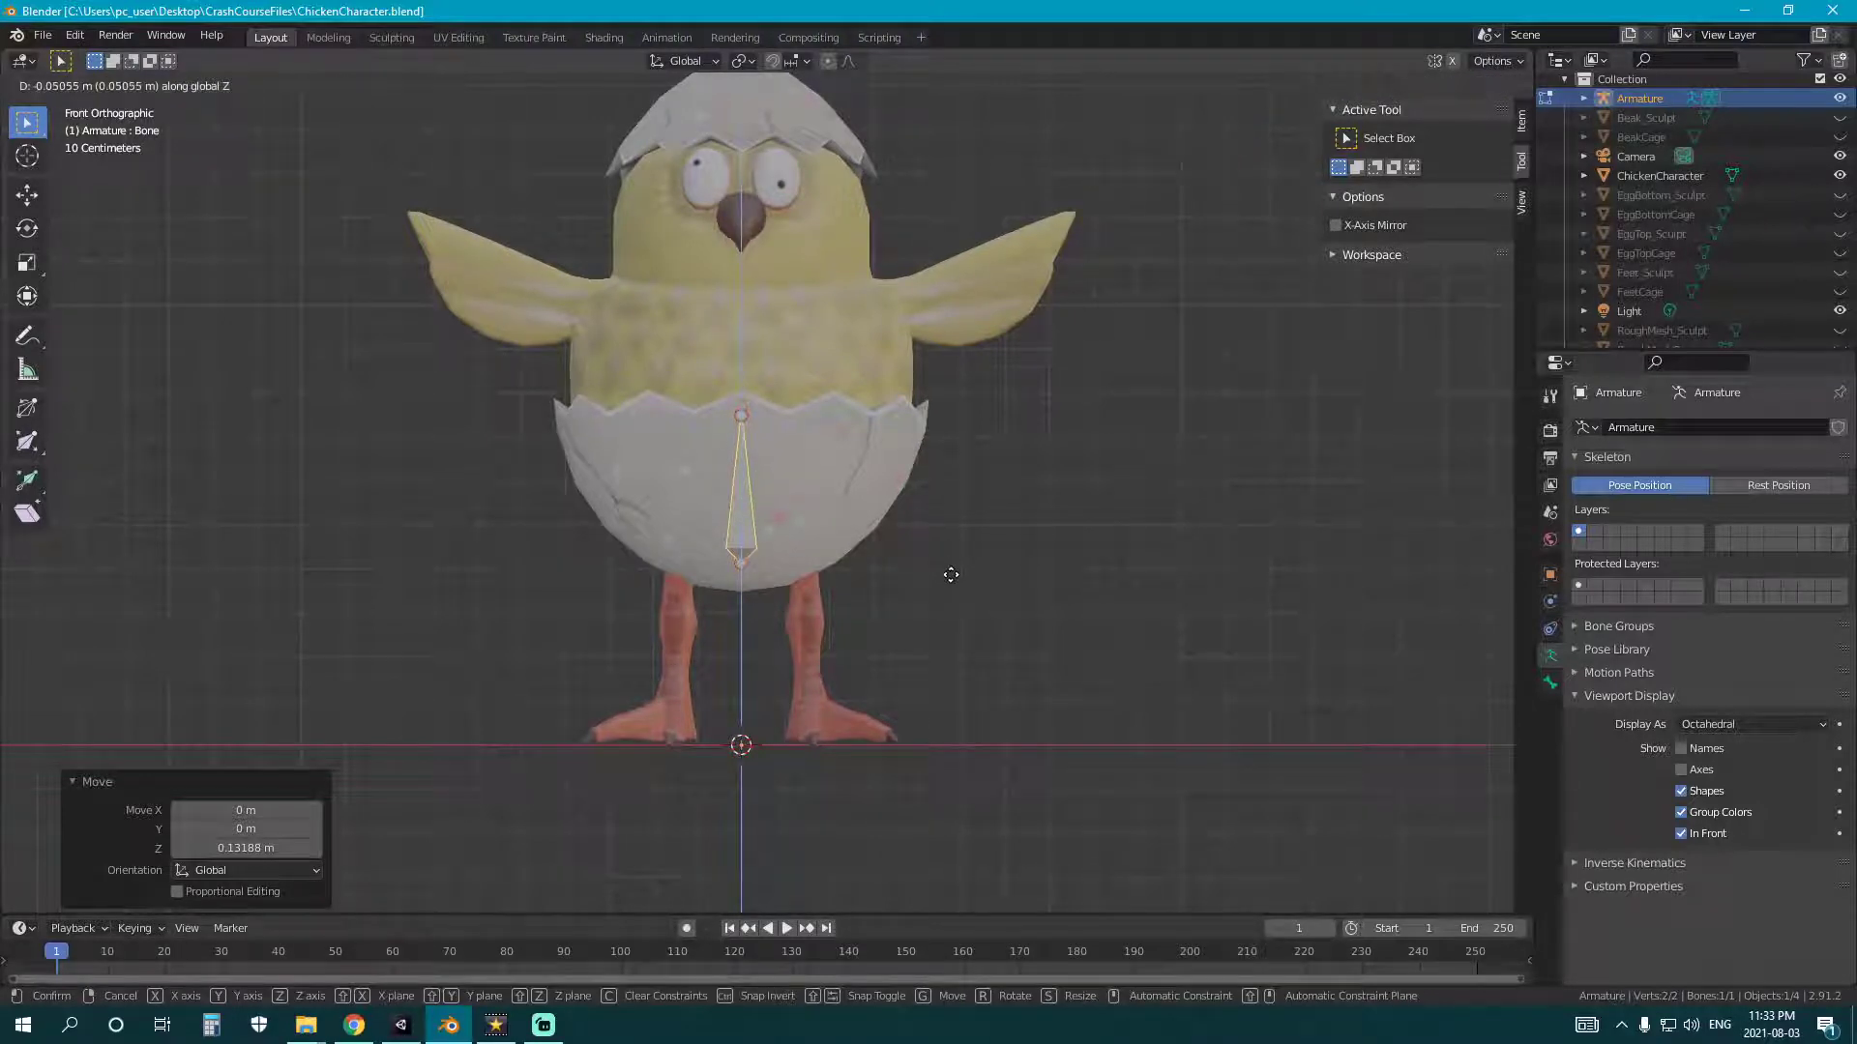
pyautogui.click(951, 577)
# - Rename the armature's bone inside the lower egg shell as Hips
pyautogui.press('F2')
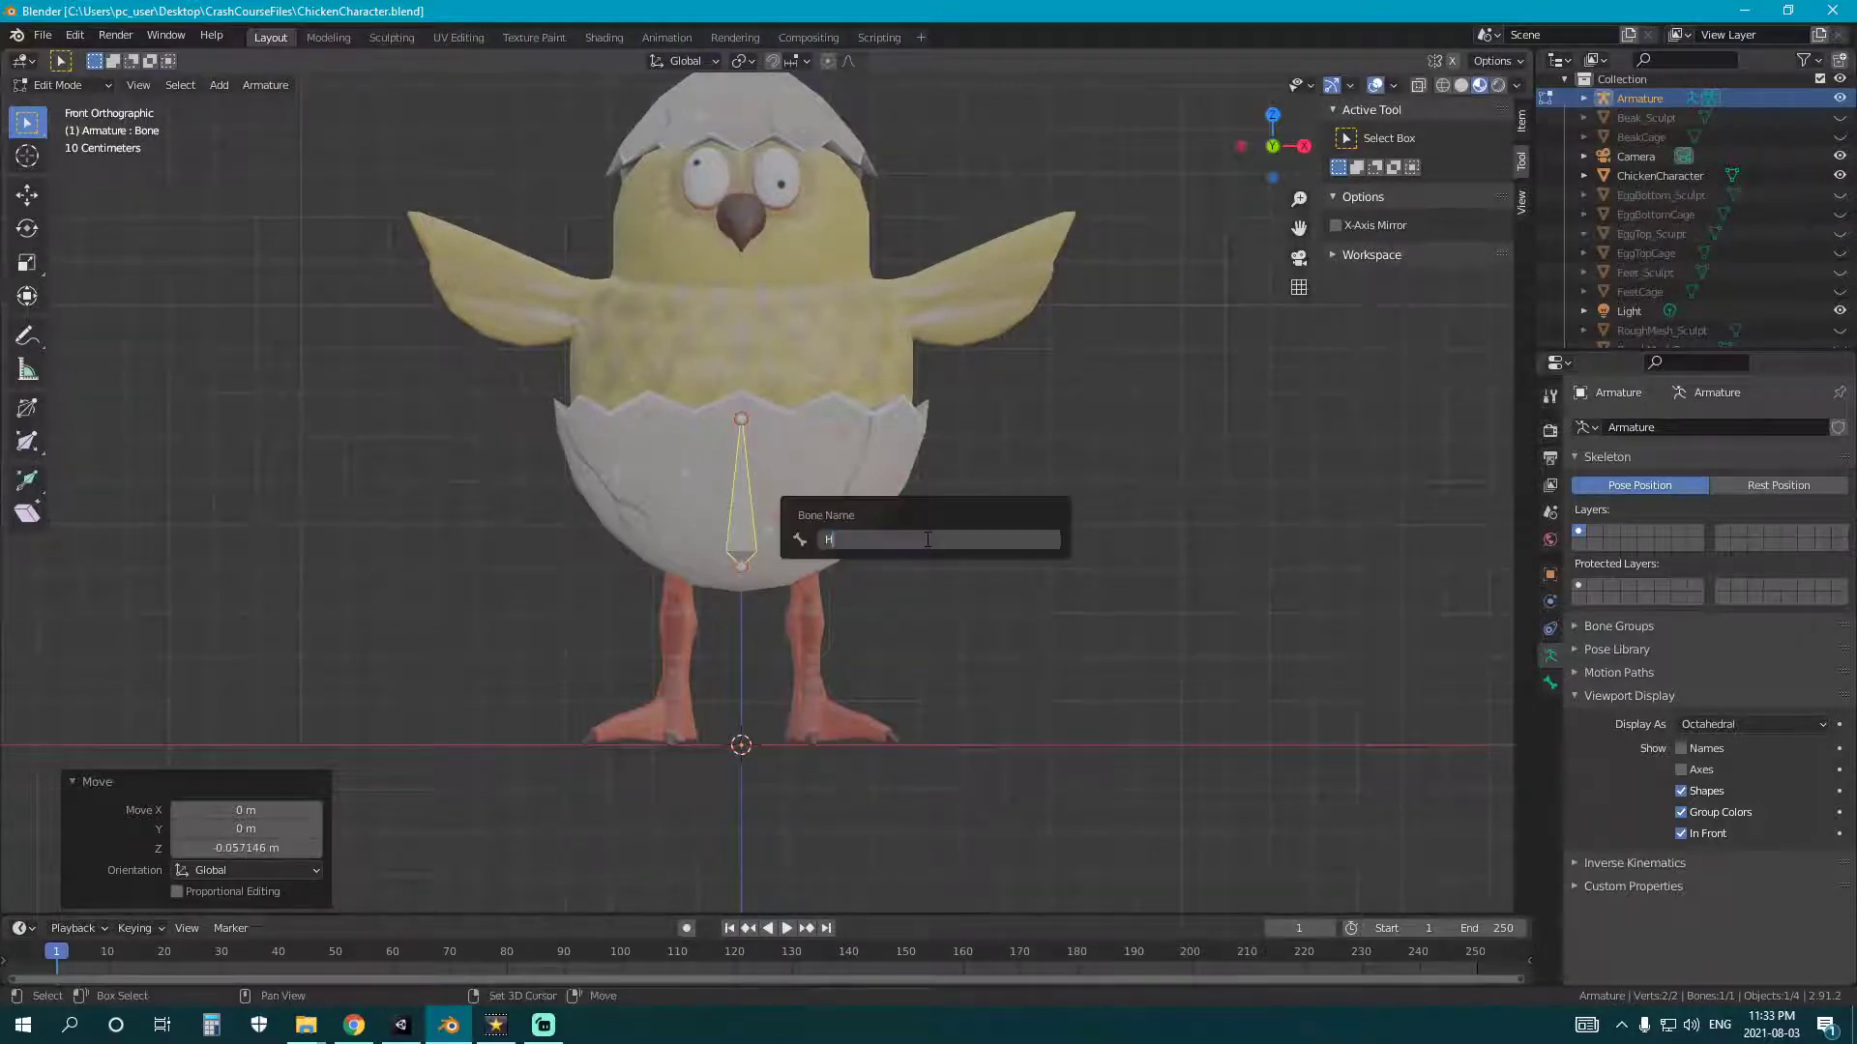
pyautogui.press('Return')
pyautogui.click(839, 464)
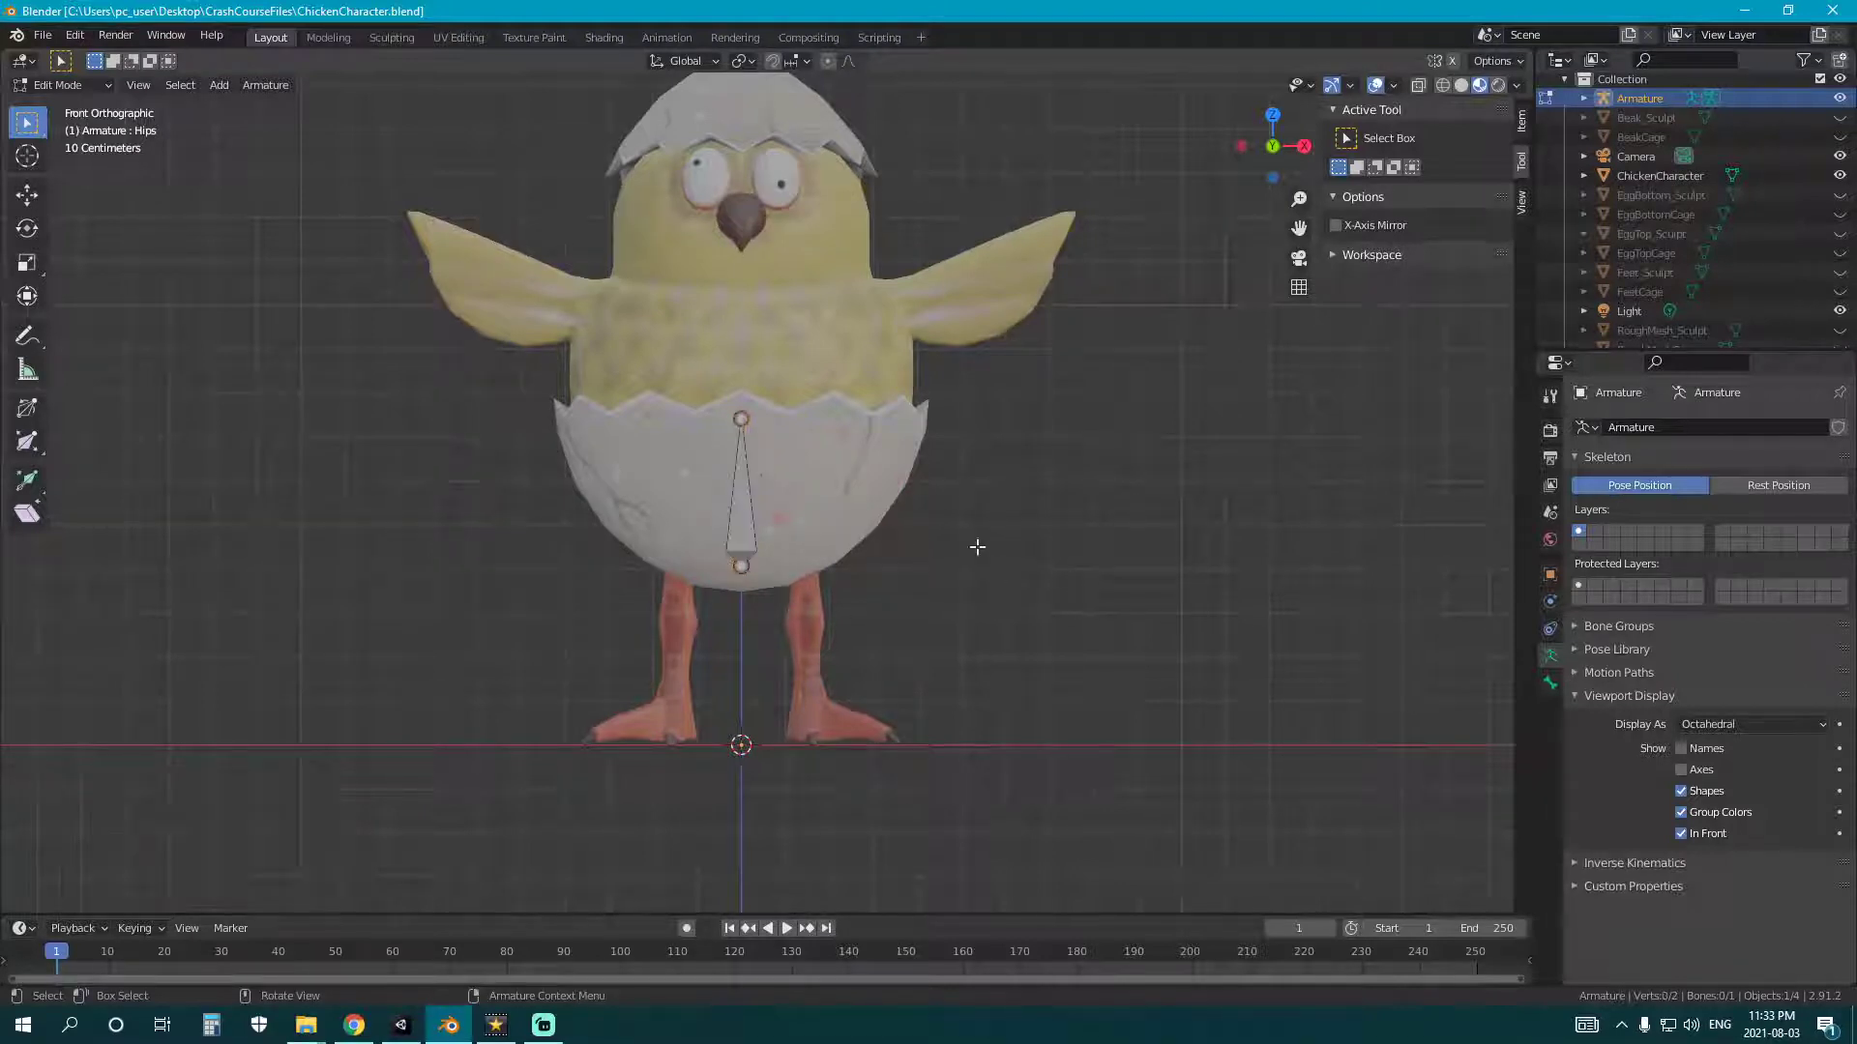
# - In right side view, extrude a second bone straight up along Z from the Hips bone's tip into the chicken's body
pyautogui.keyDown('shift'); pyautogui.moveTo(877, 412); pyautogui.dragTo(853, 510, button='middle'); pyautogui.keyUp('shift')
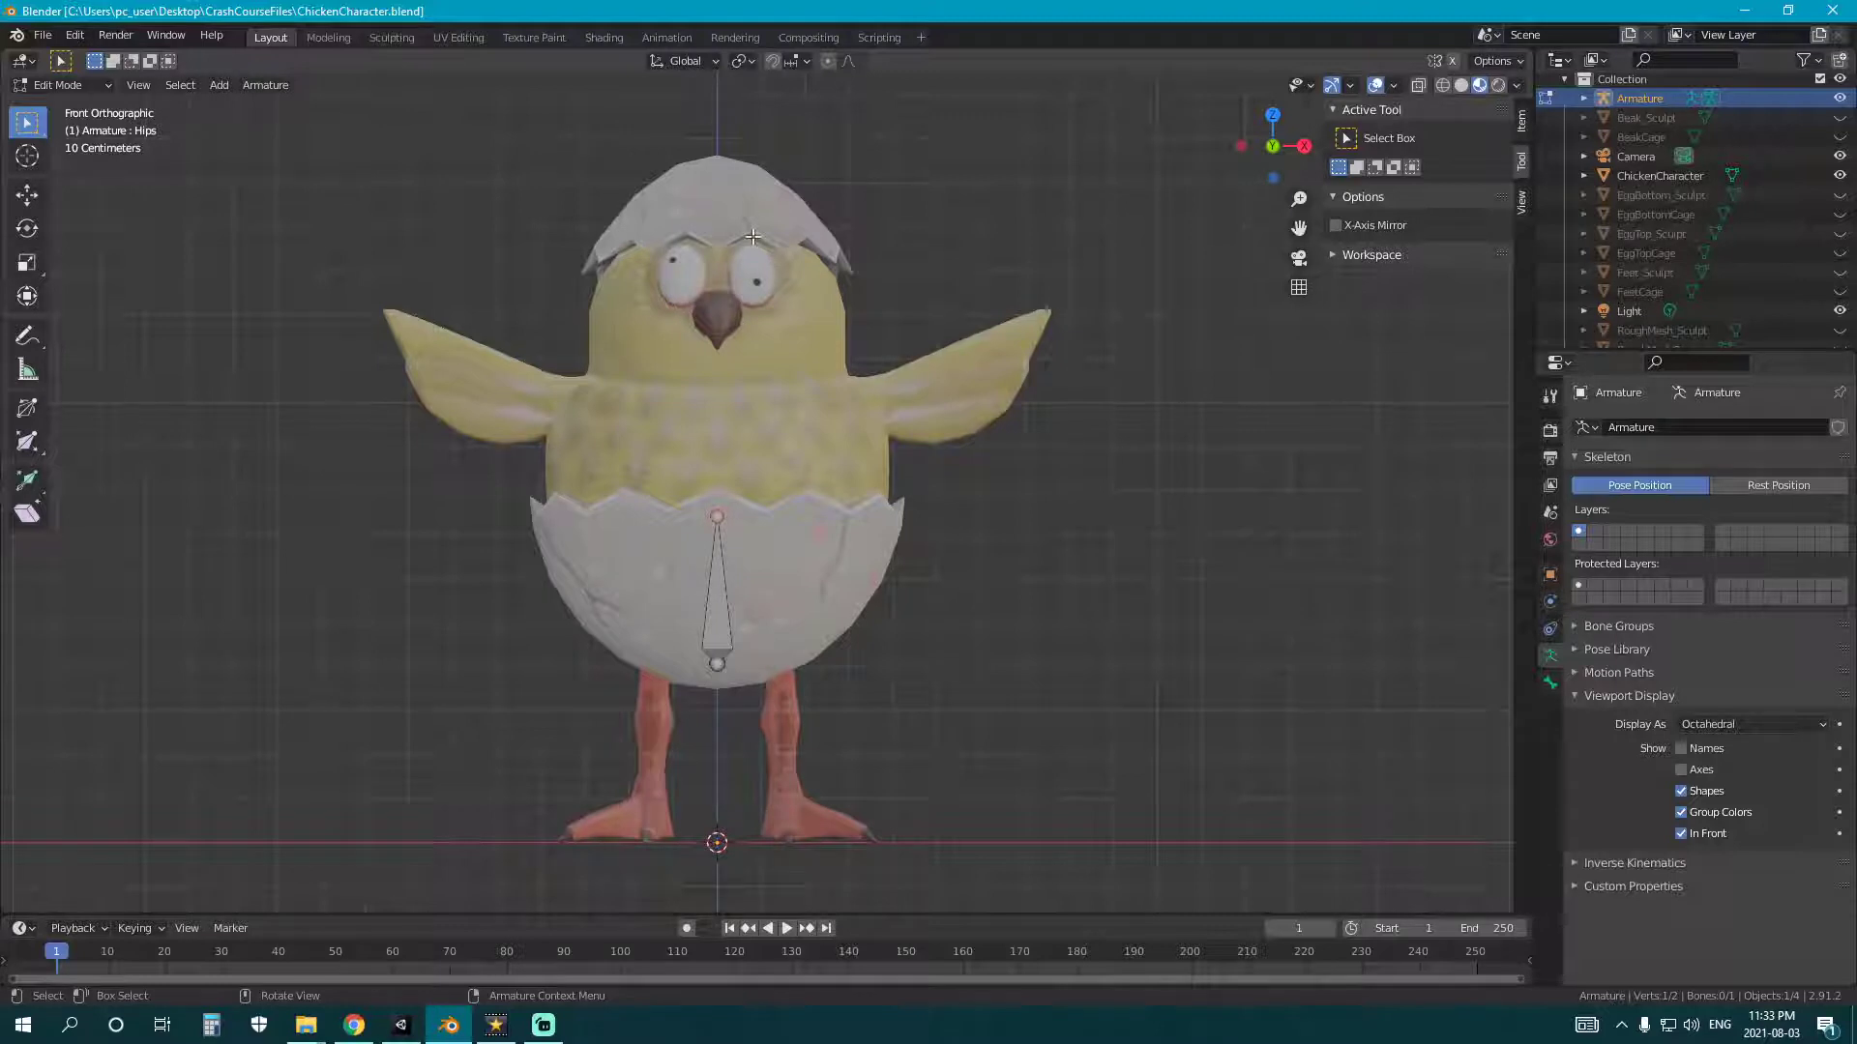
pyautogui.press('KP_3')
pyautogui.keyDown('shift'); pyautogui.moveTo(983, 543); pyautogui.dragTo(927, 540, button='middle'); pyautogui.keyUp('shift')
pyautogui.press('e')
pyautogui.press('z')
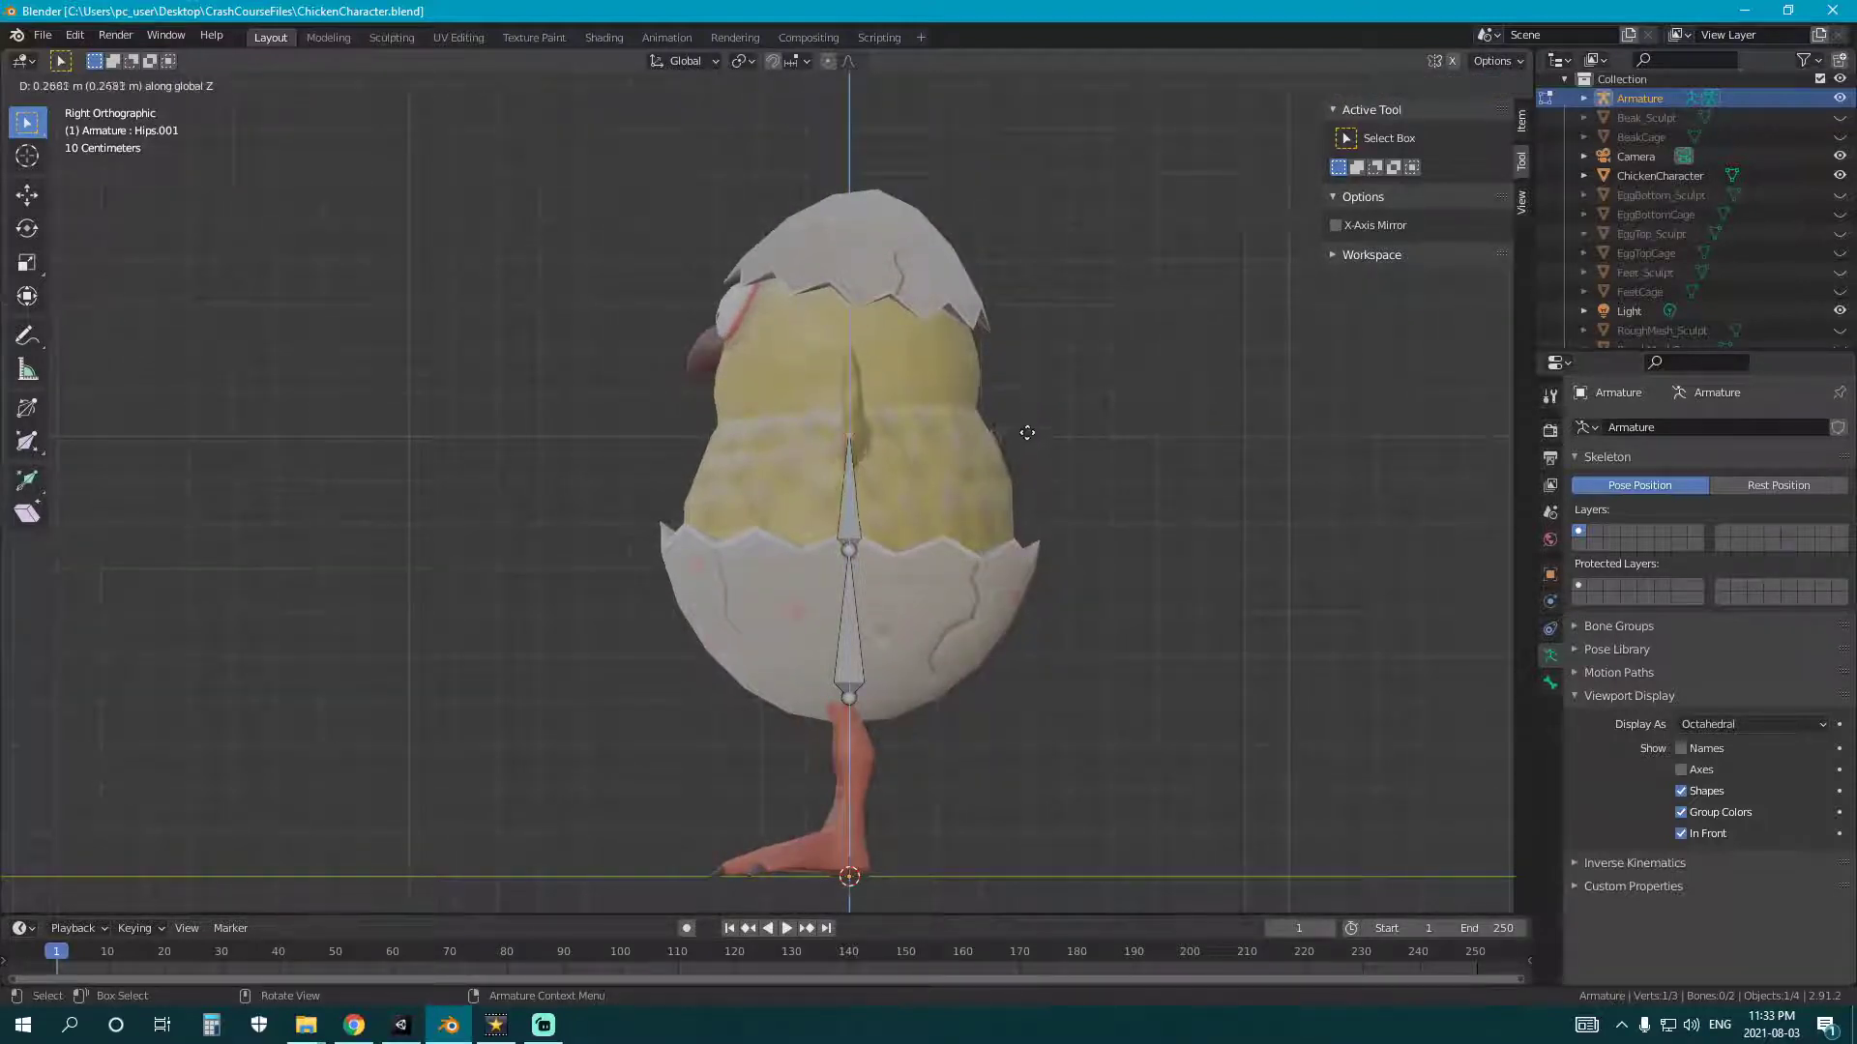
pyautogui.click(1023, 445)
pyautogui.press('r')
pyautogui.click(955, 522)
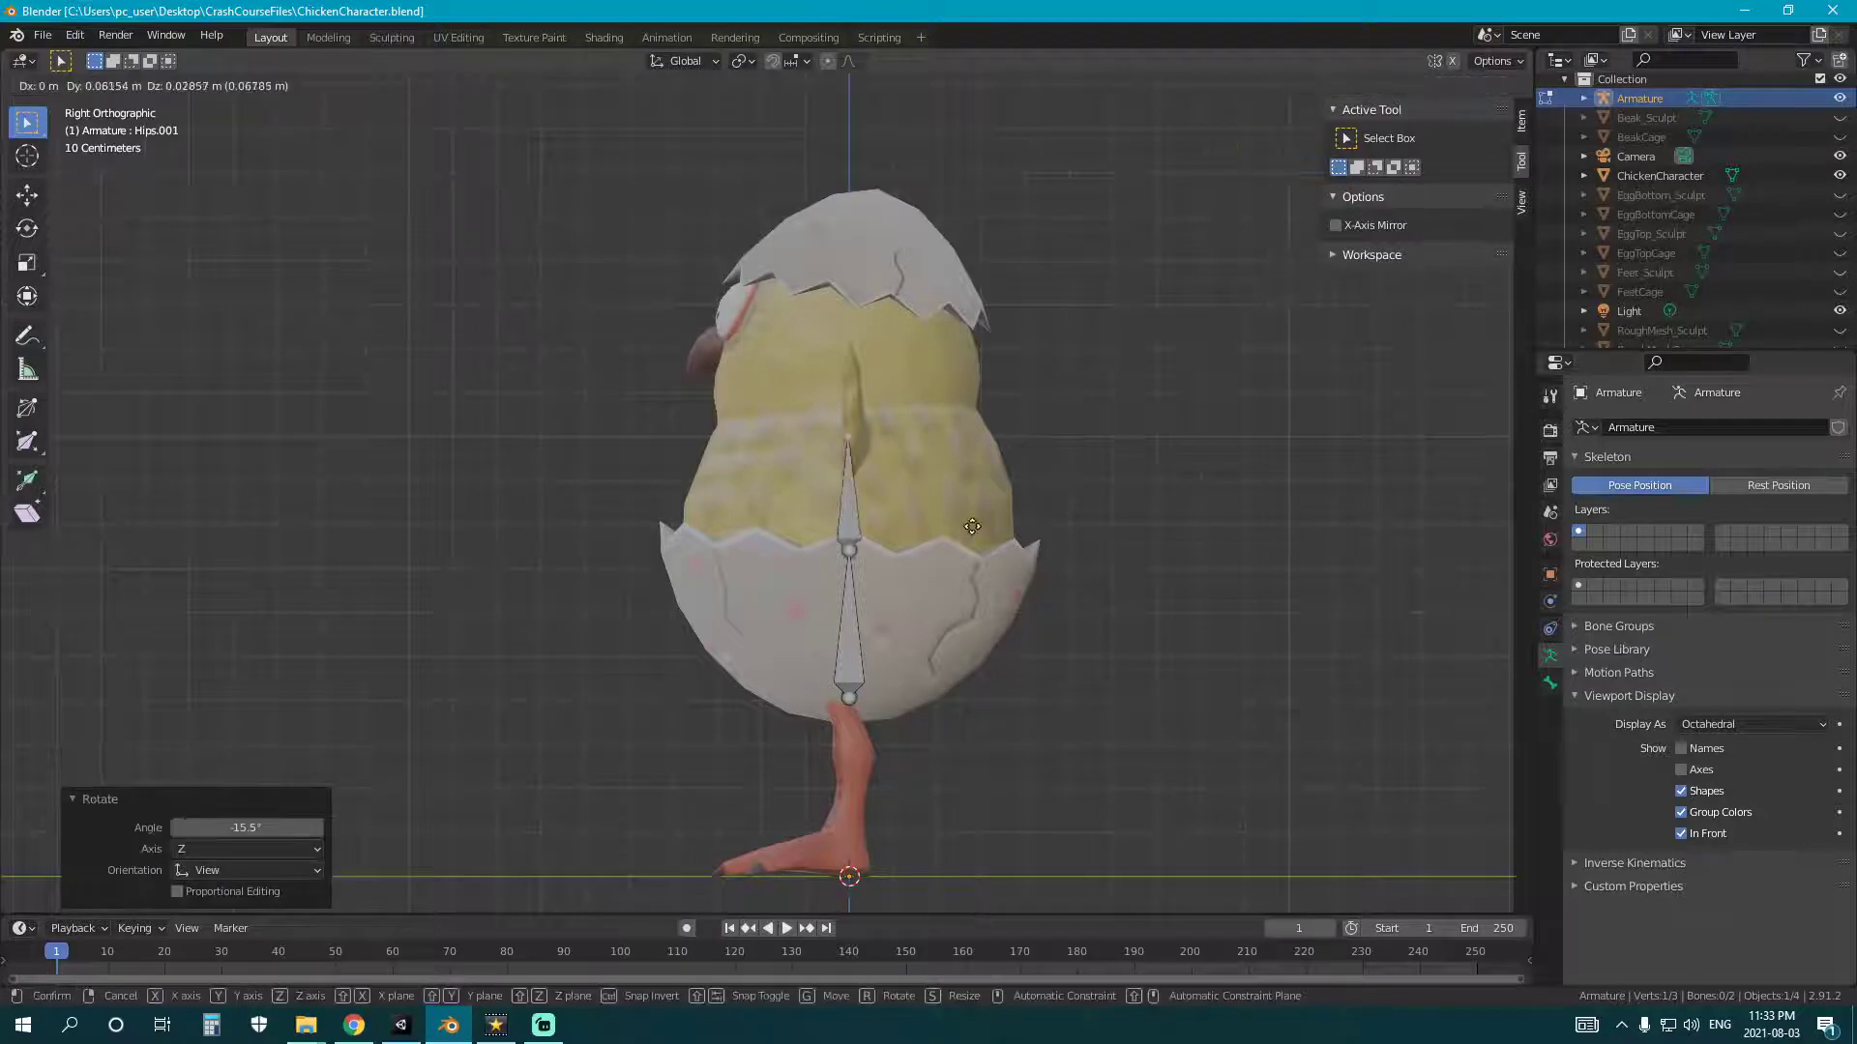
pyautogui.click(821, 507)
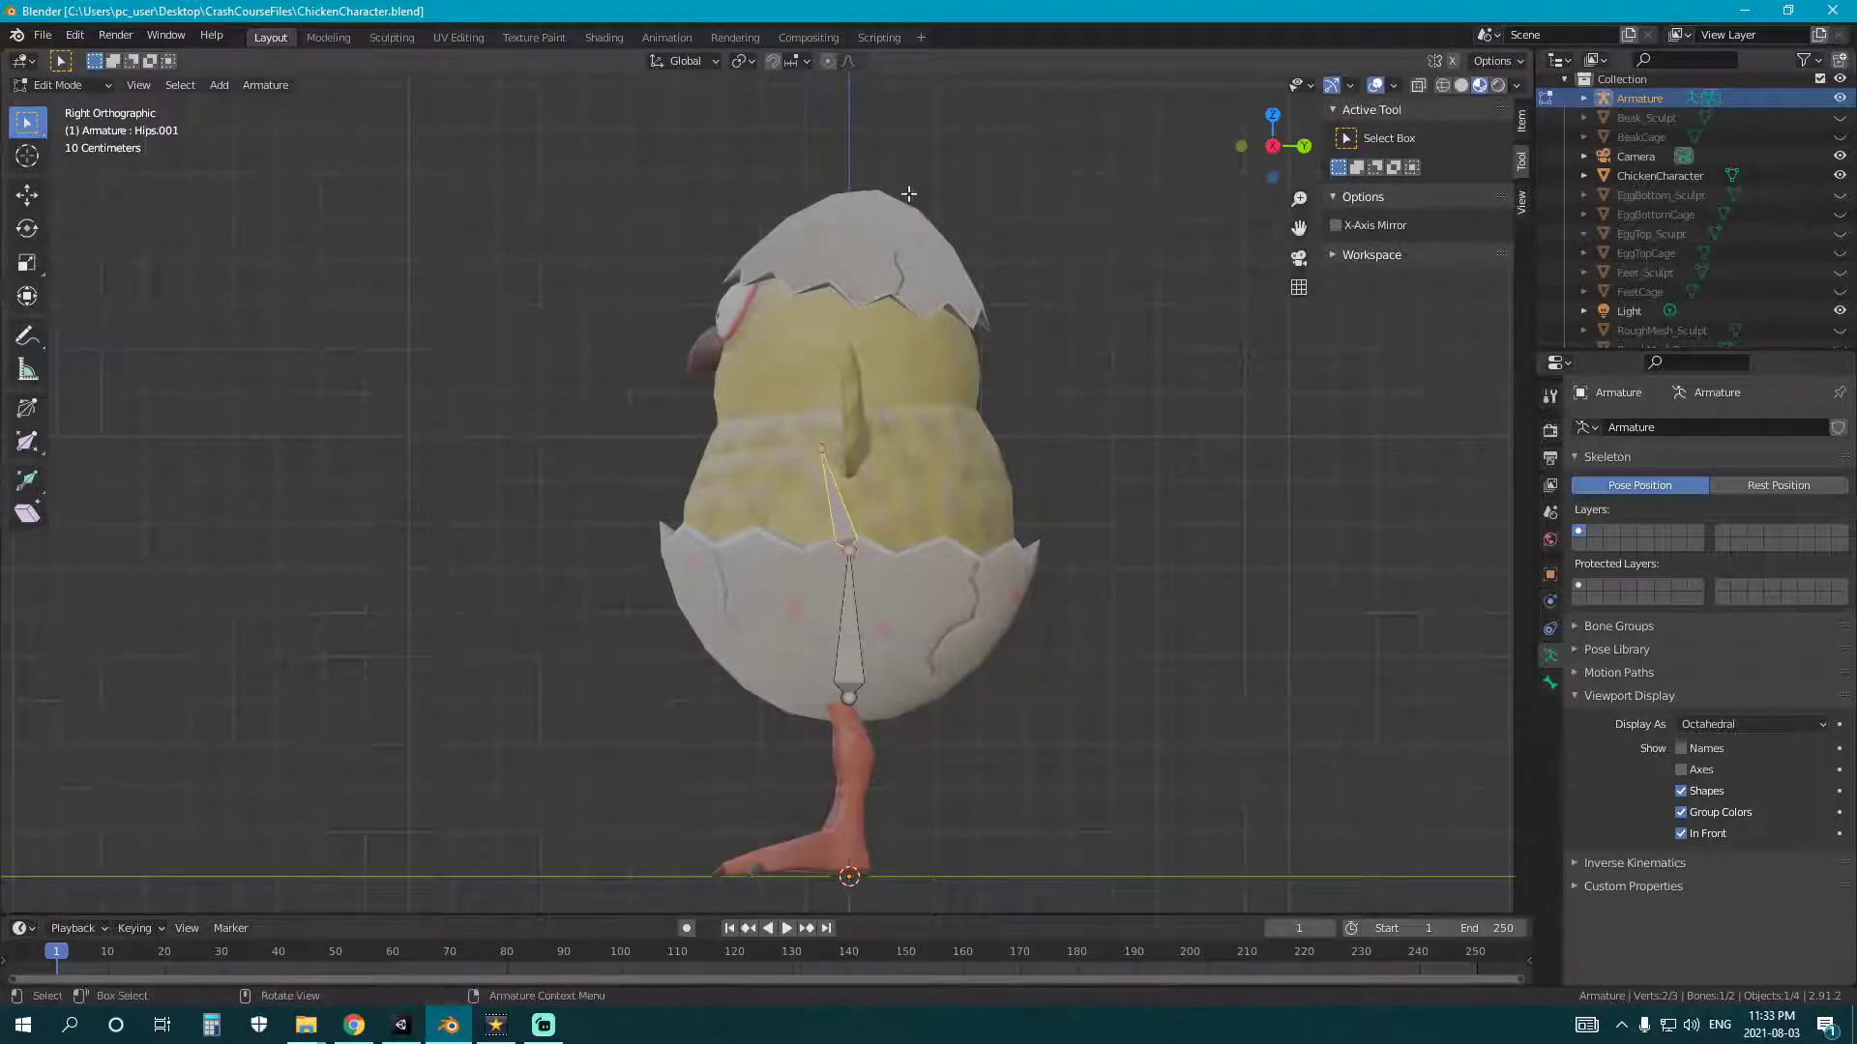
pyautogui.hotkey('ctrl', 'z')
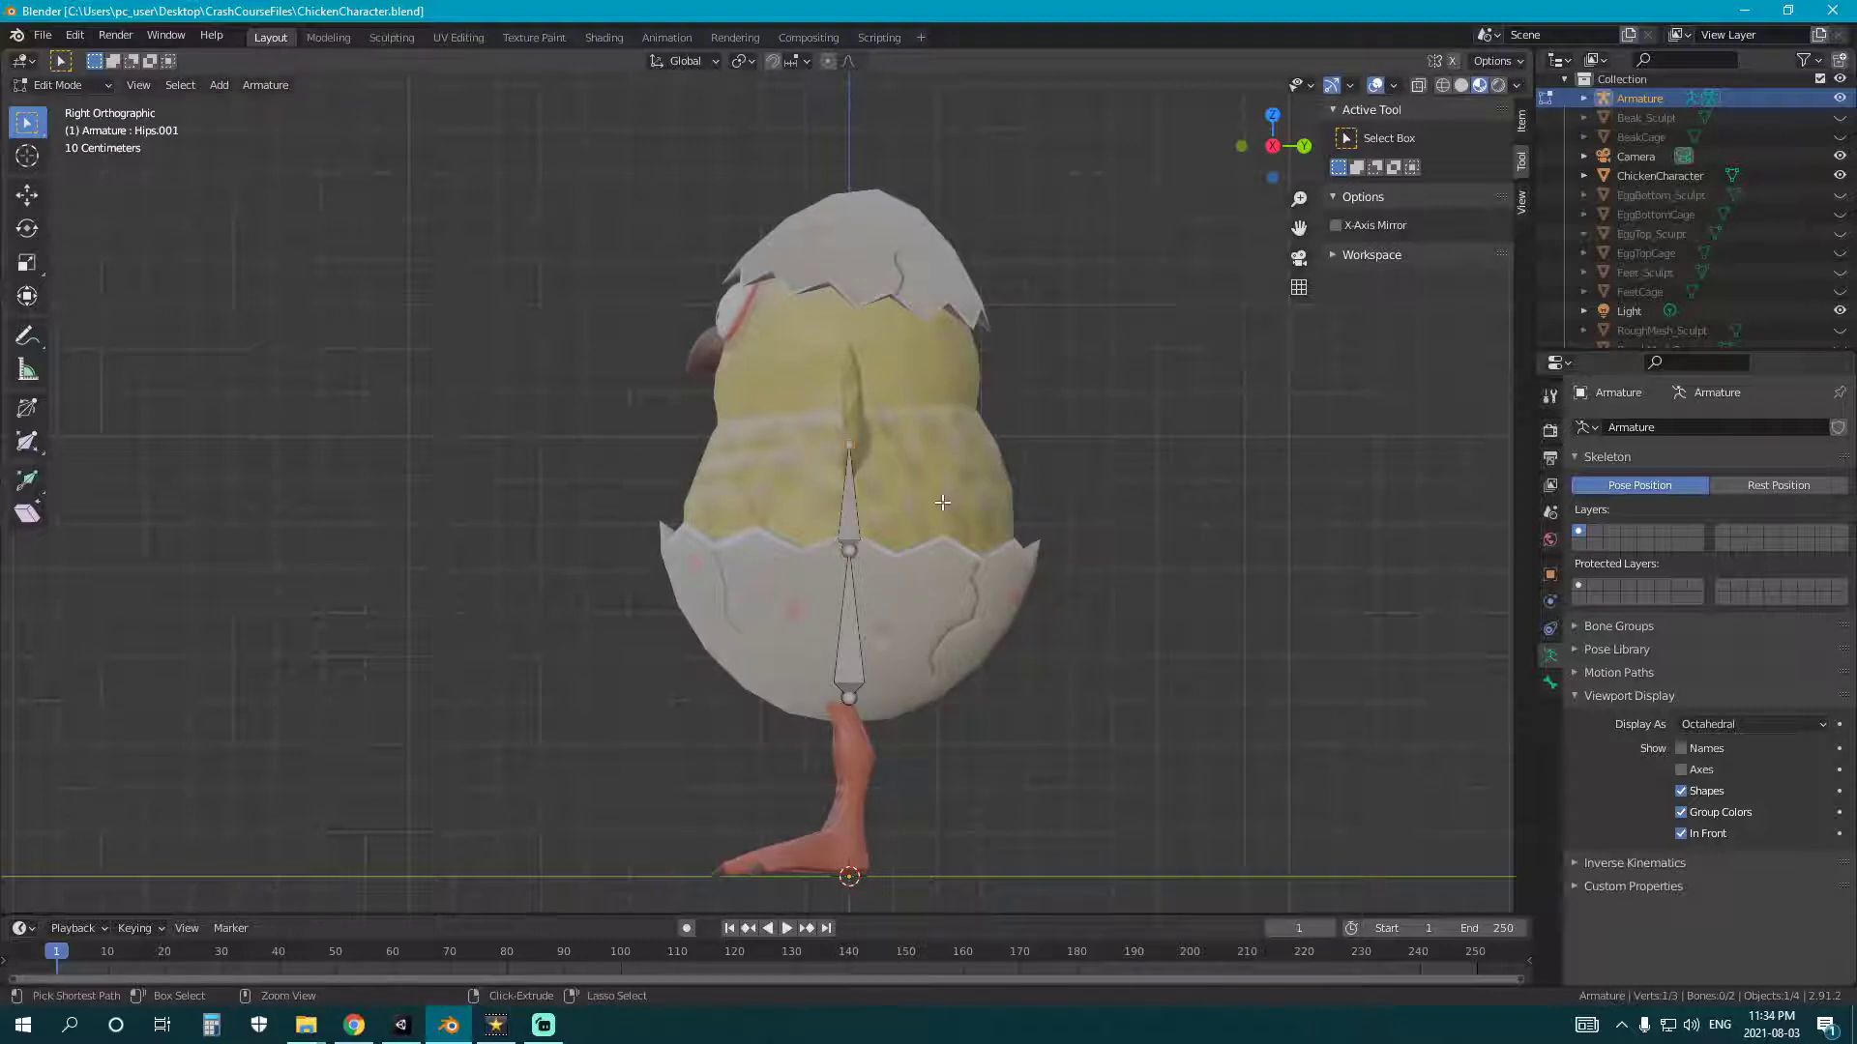
# - Extrude a short third bone about 0.11 m straight up along Z from the second bone's tip
pyautogui.press('e')
pyautogui.press('z')
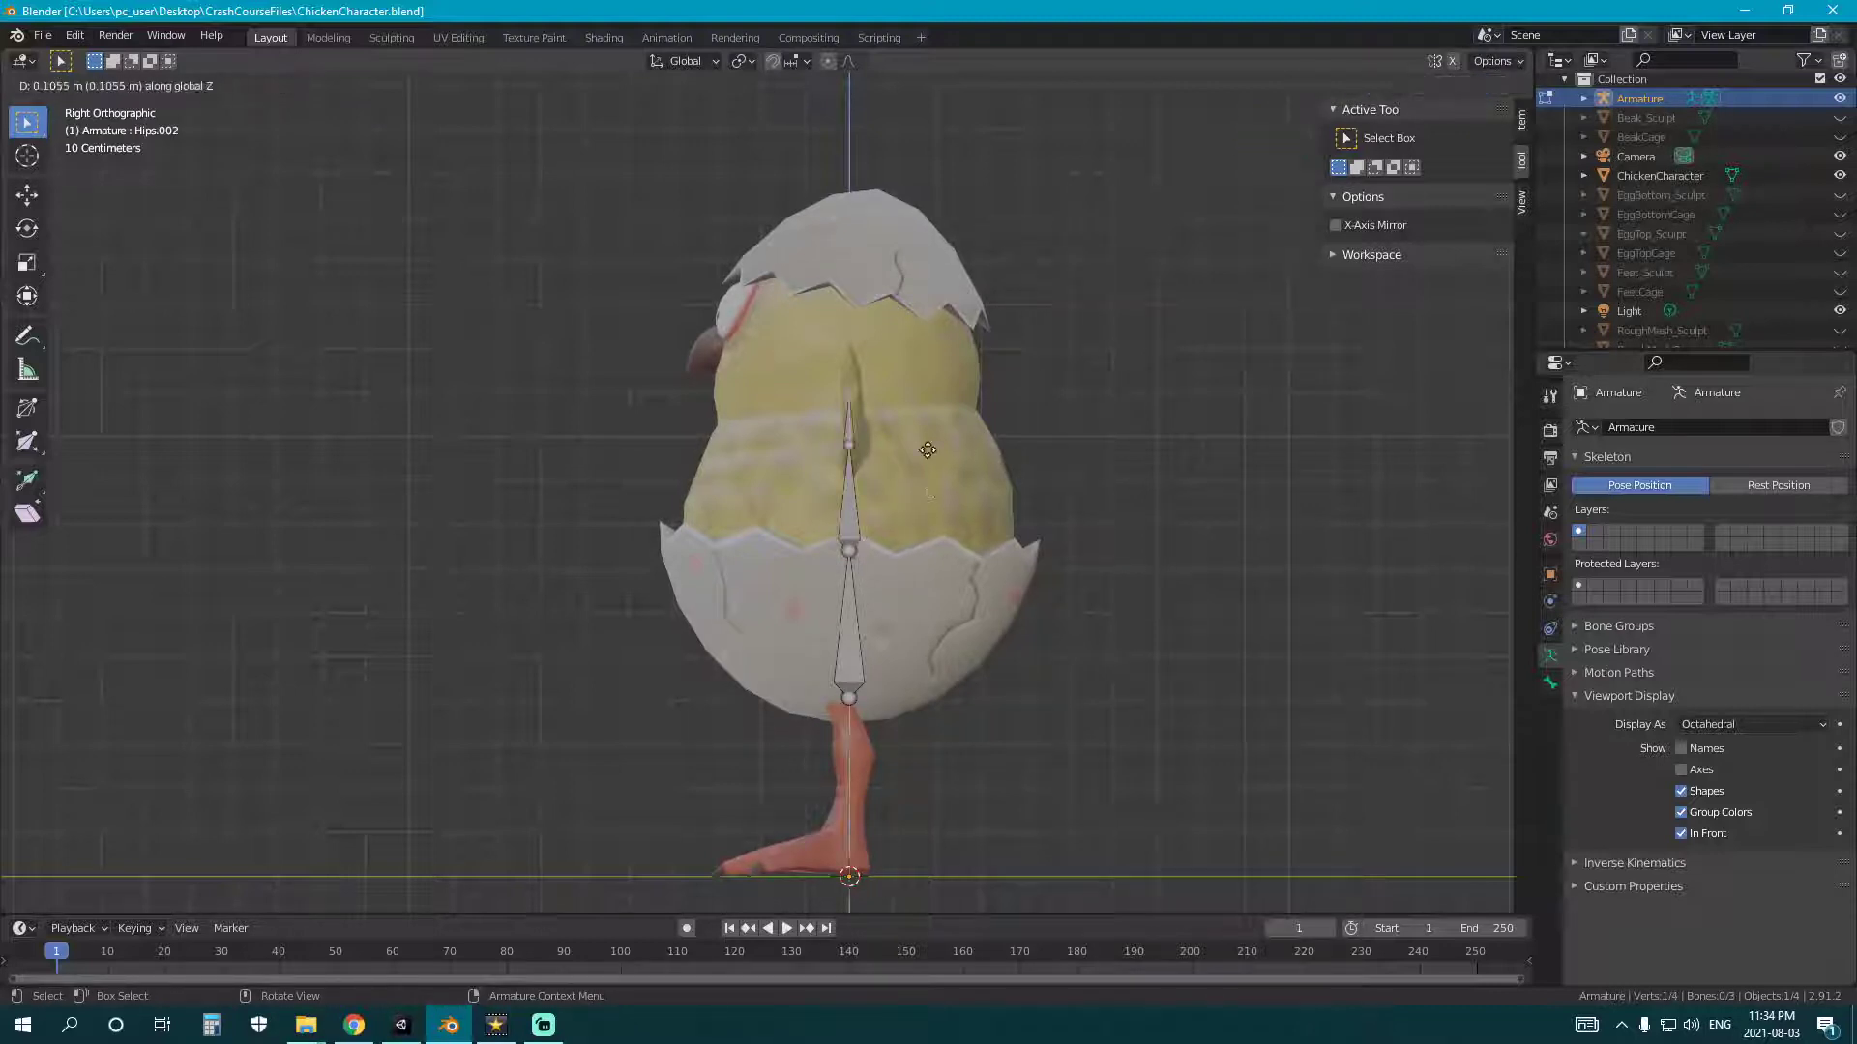
pyautogui.click(928, 442)
# - Raise the short top bone about 0.046 m along Z and lower its tip about 0.044 m
pyautogui.click(847, 421)
pyautogui.press('g')
pyautogui.press('z')
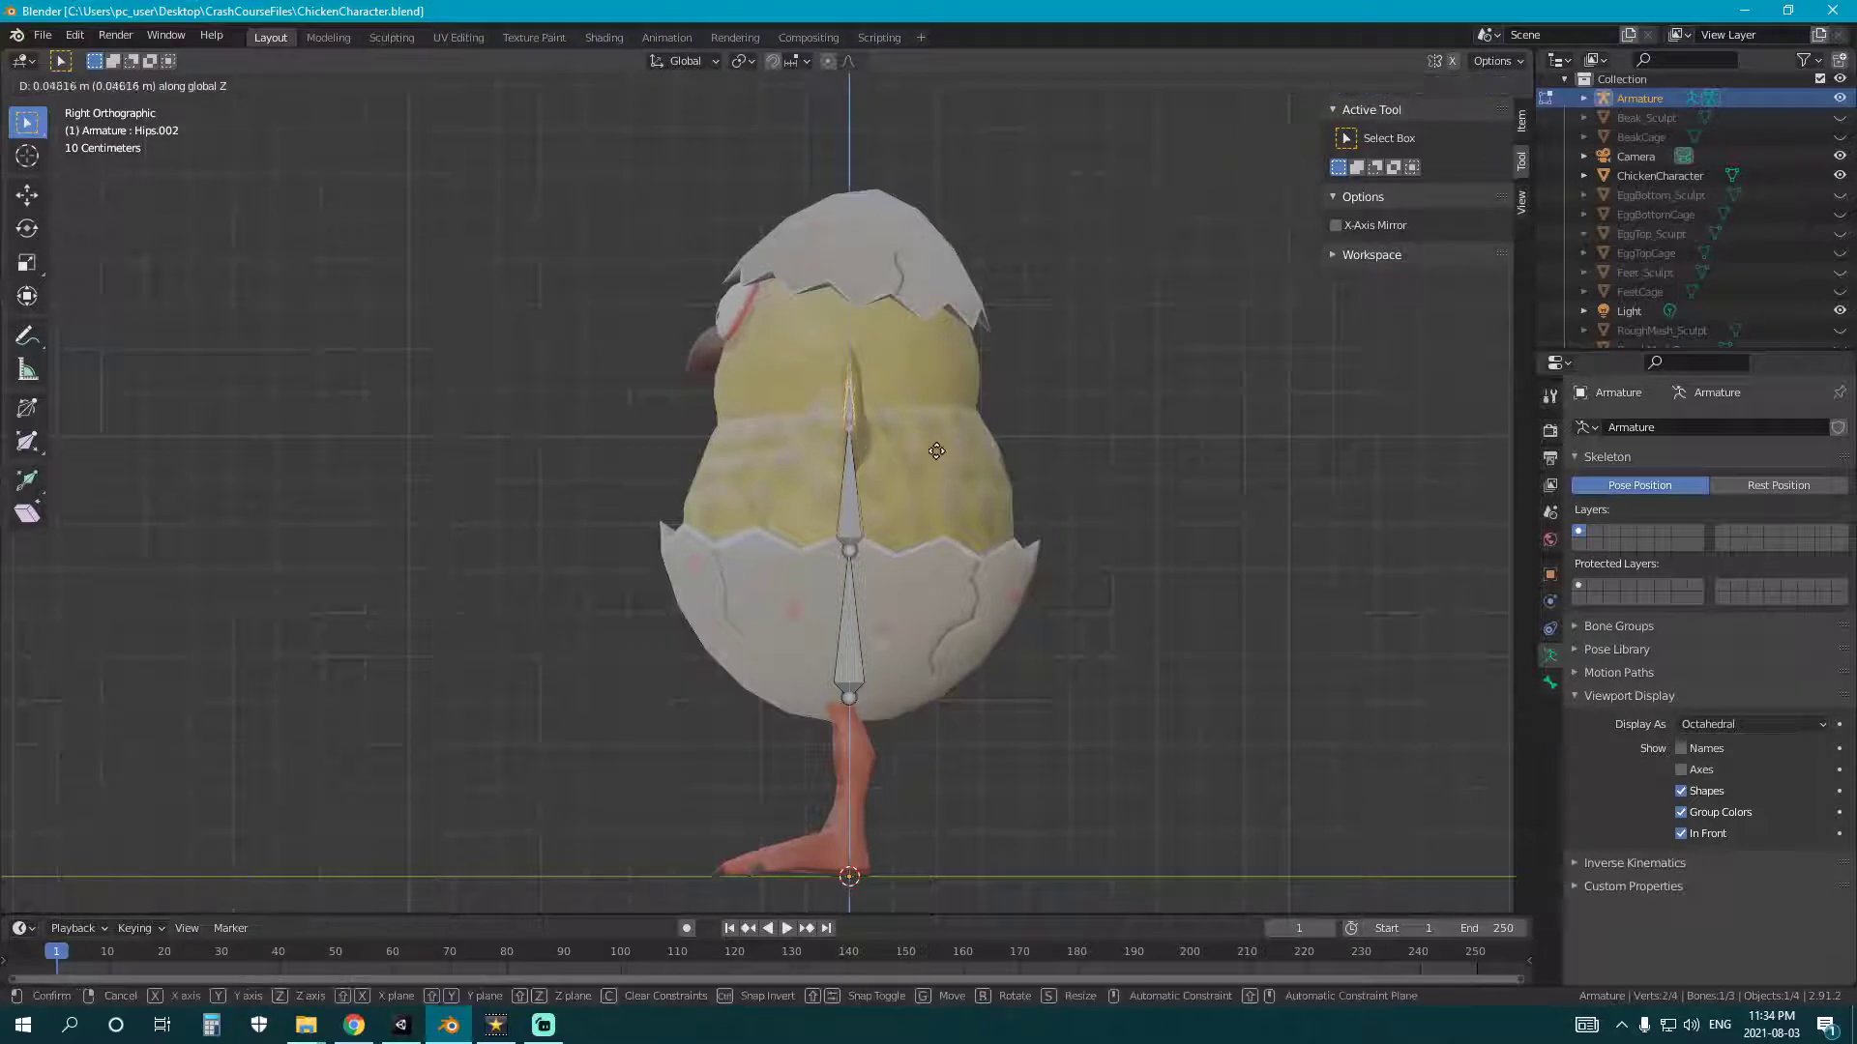
pyautogui.click(935, 450)
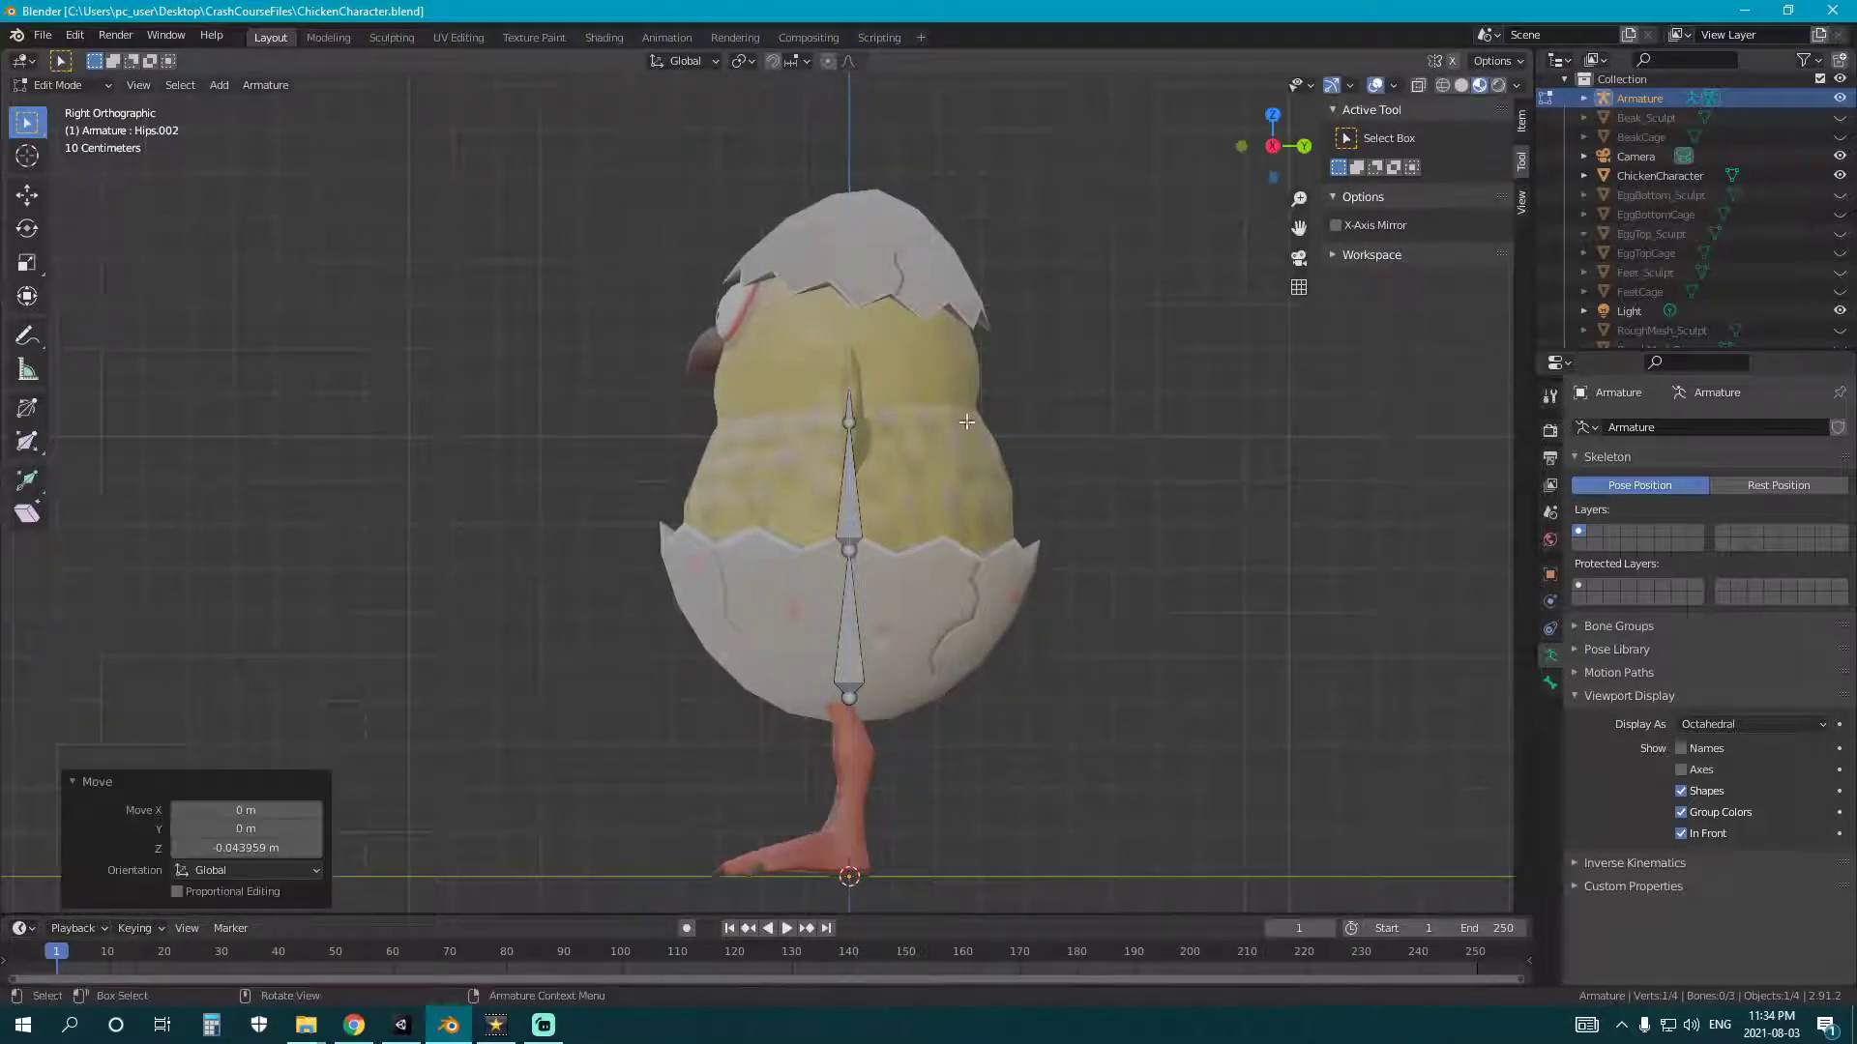
# - Rename the bone above Hips as Spine and the short bone above it as Neck
pyautogui.click(875, 487)
pyautogui.press('F2')
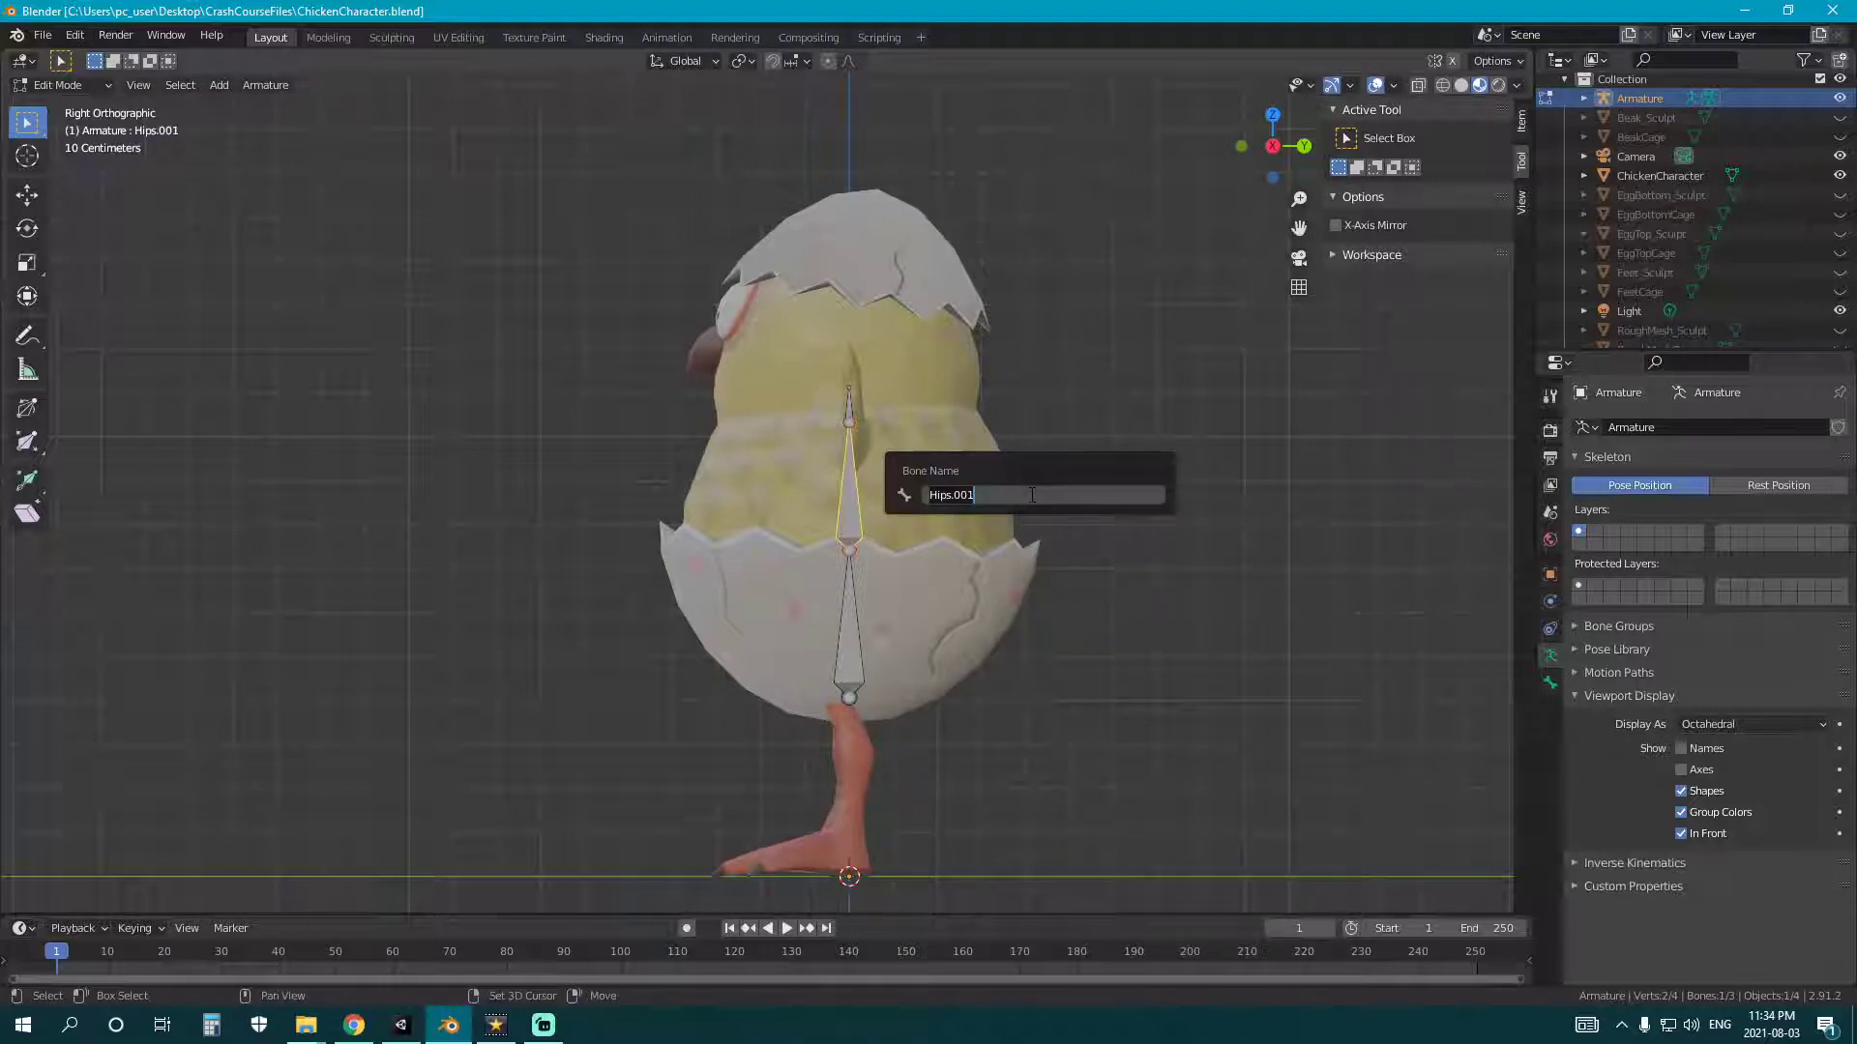
pyautogui.write('Spine')
pyautogui.press('Return')
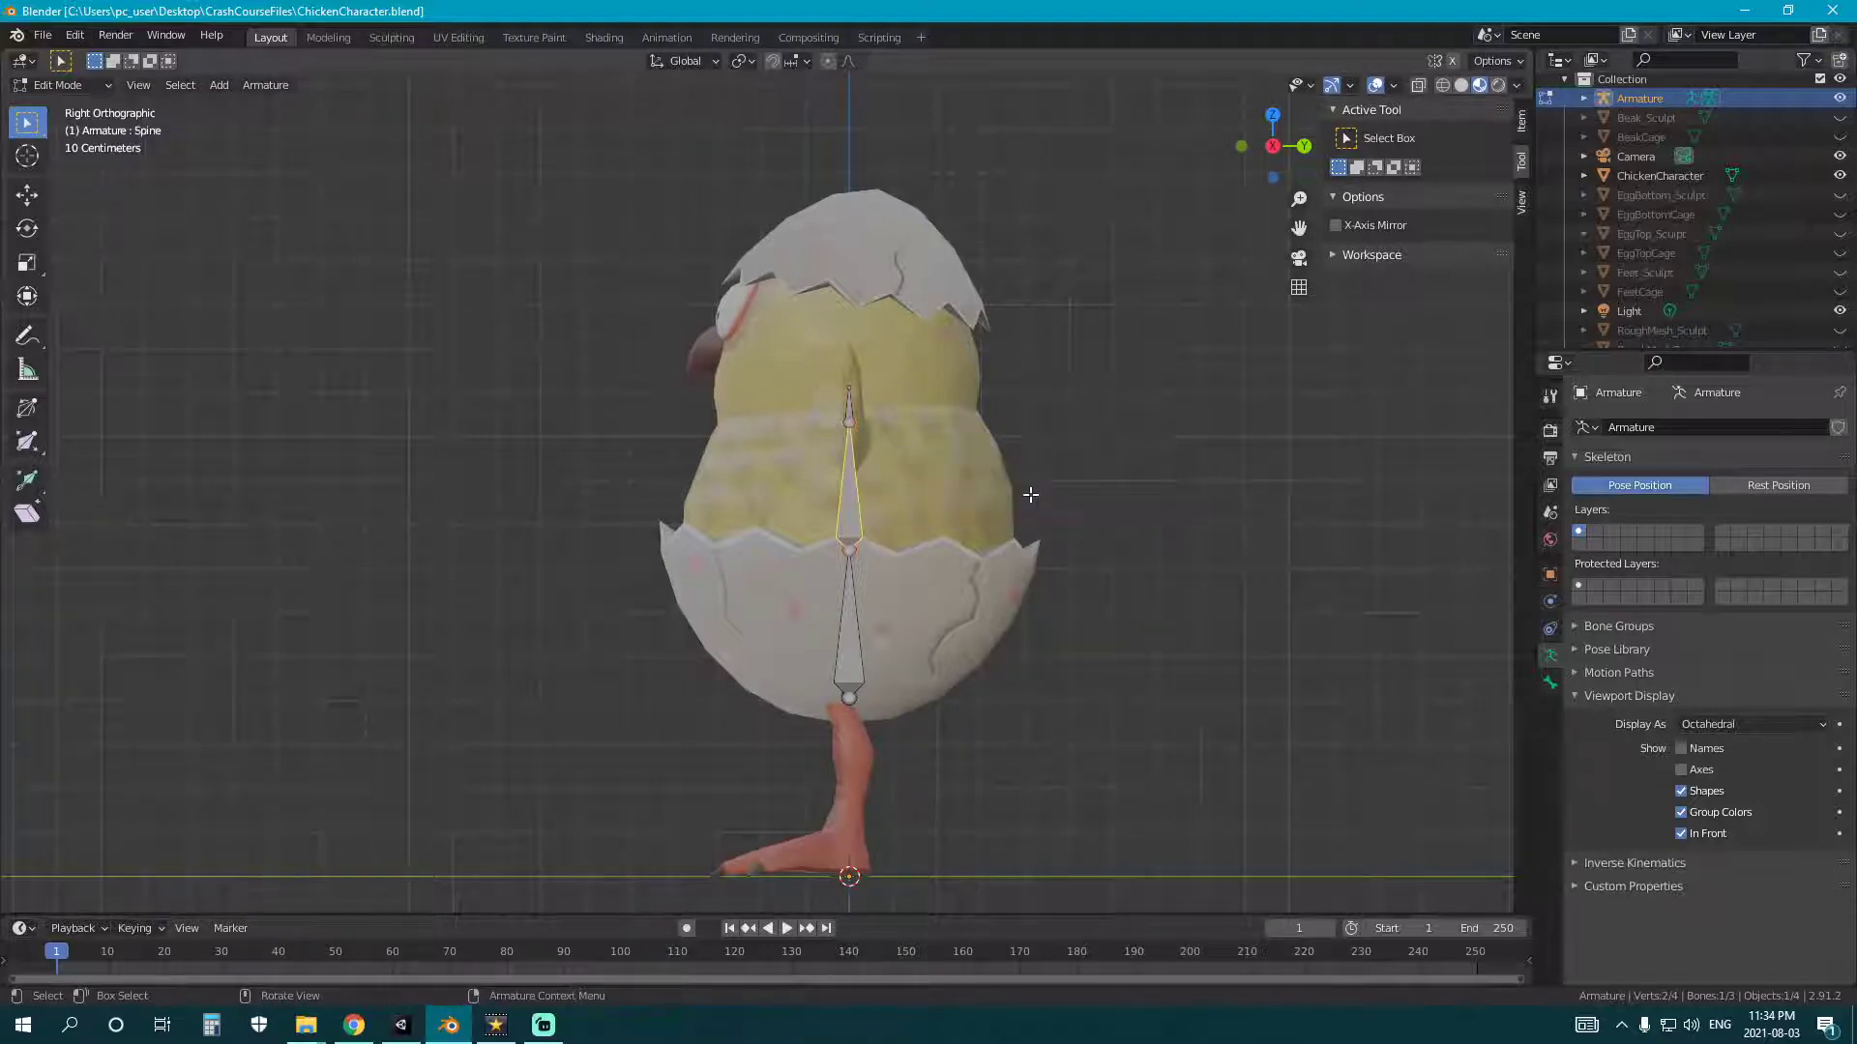
pyautogui.click(845, 406)
pyautogui.press('F2')
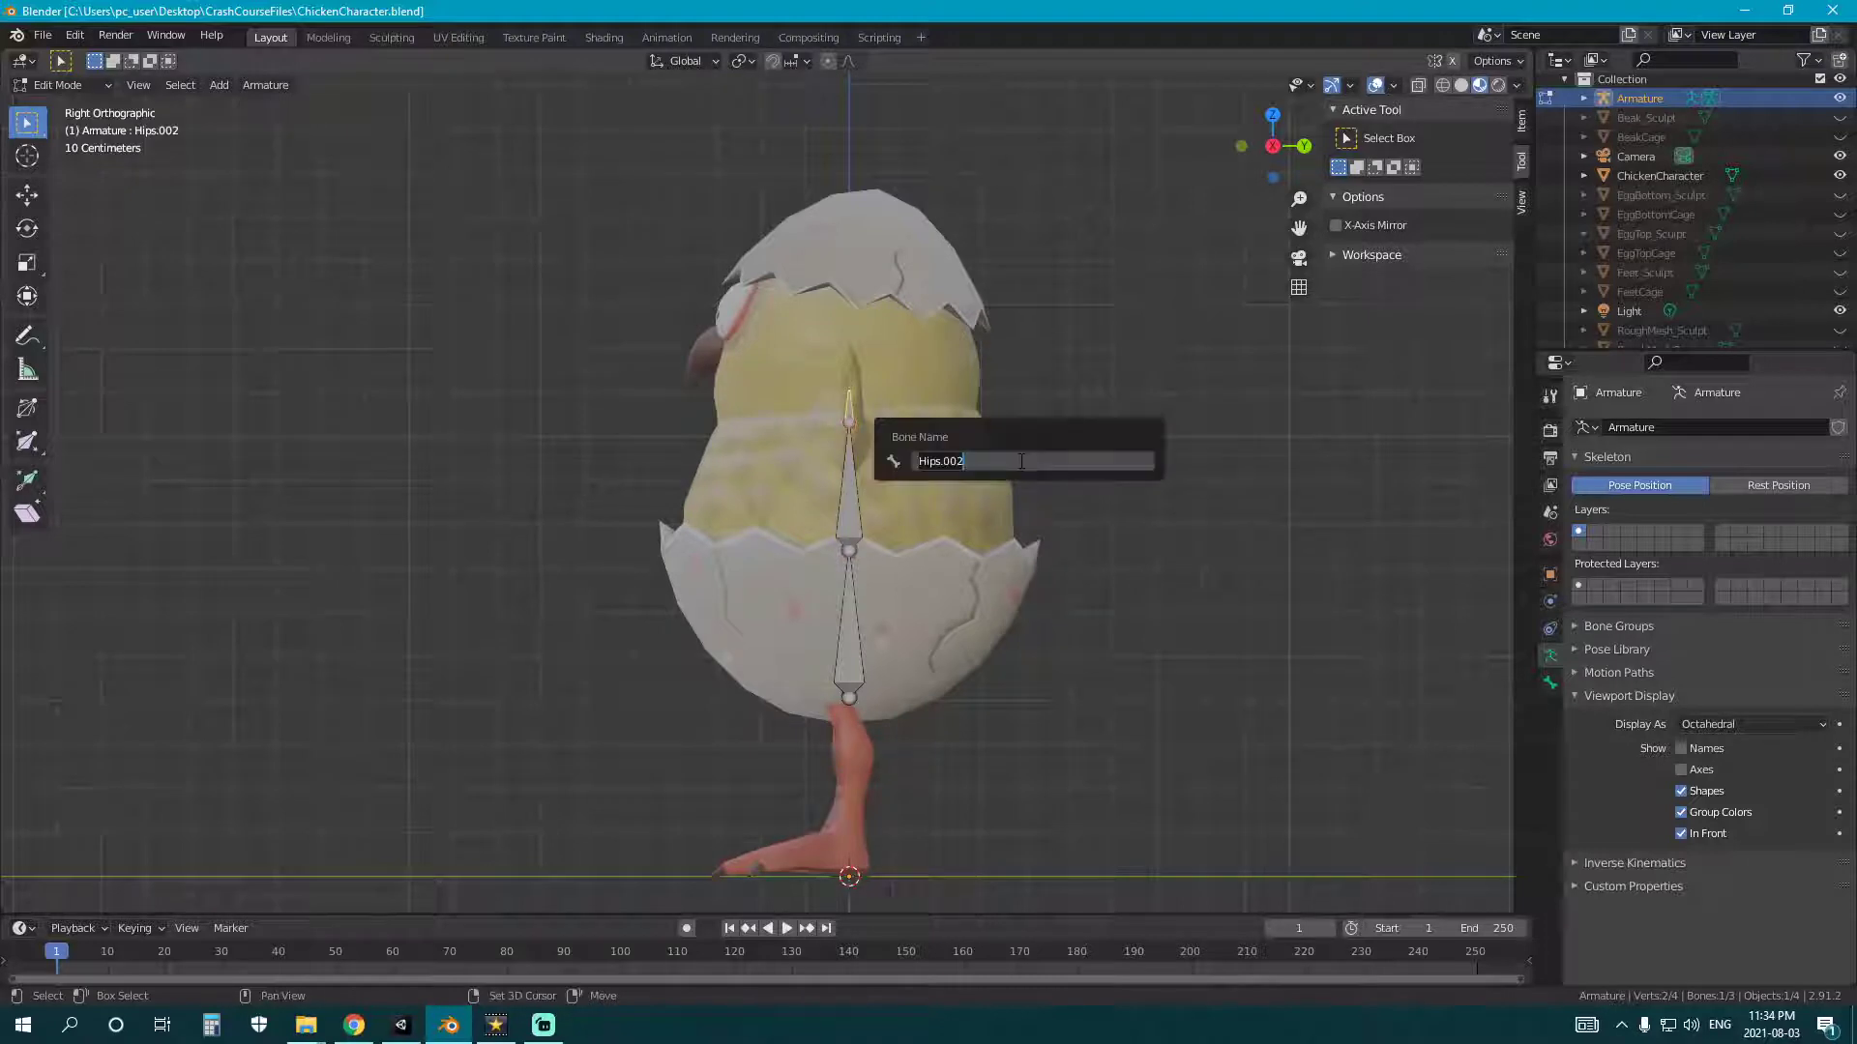
pyautogui.write('Neck')
pyautogui.press('Return')
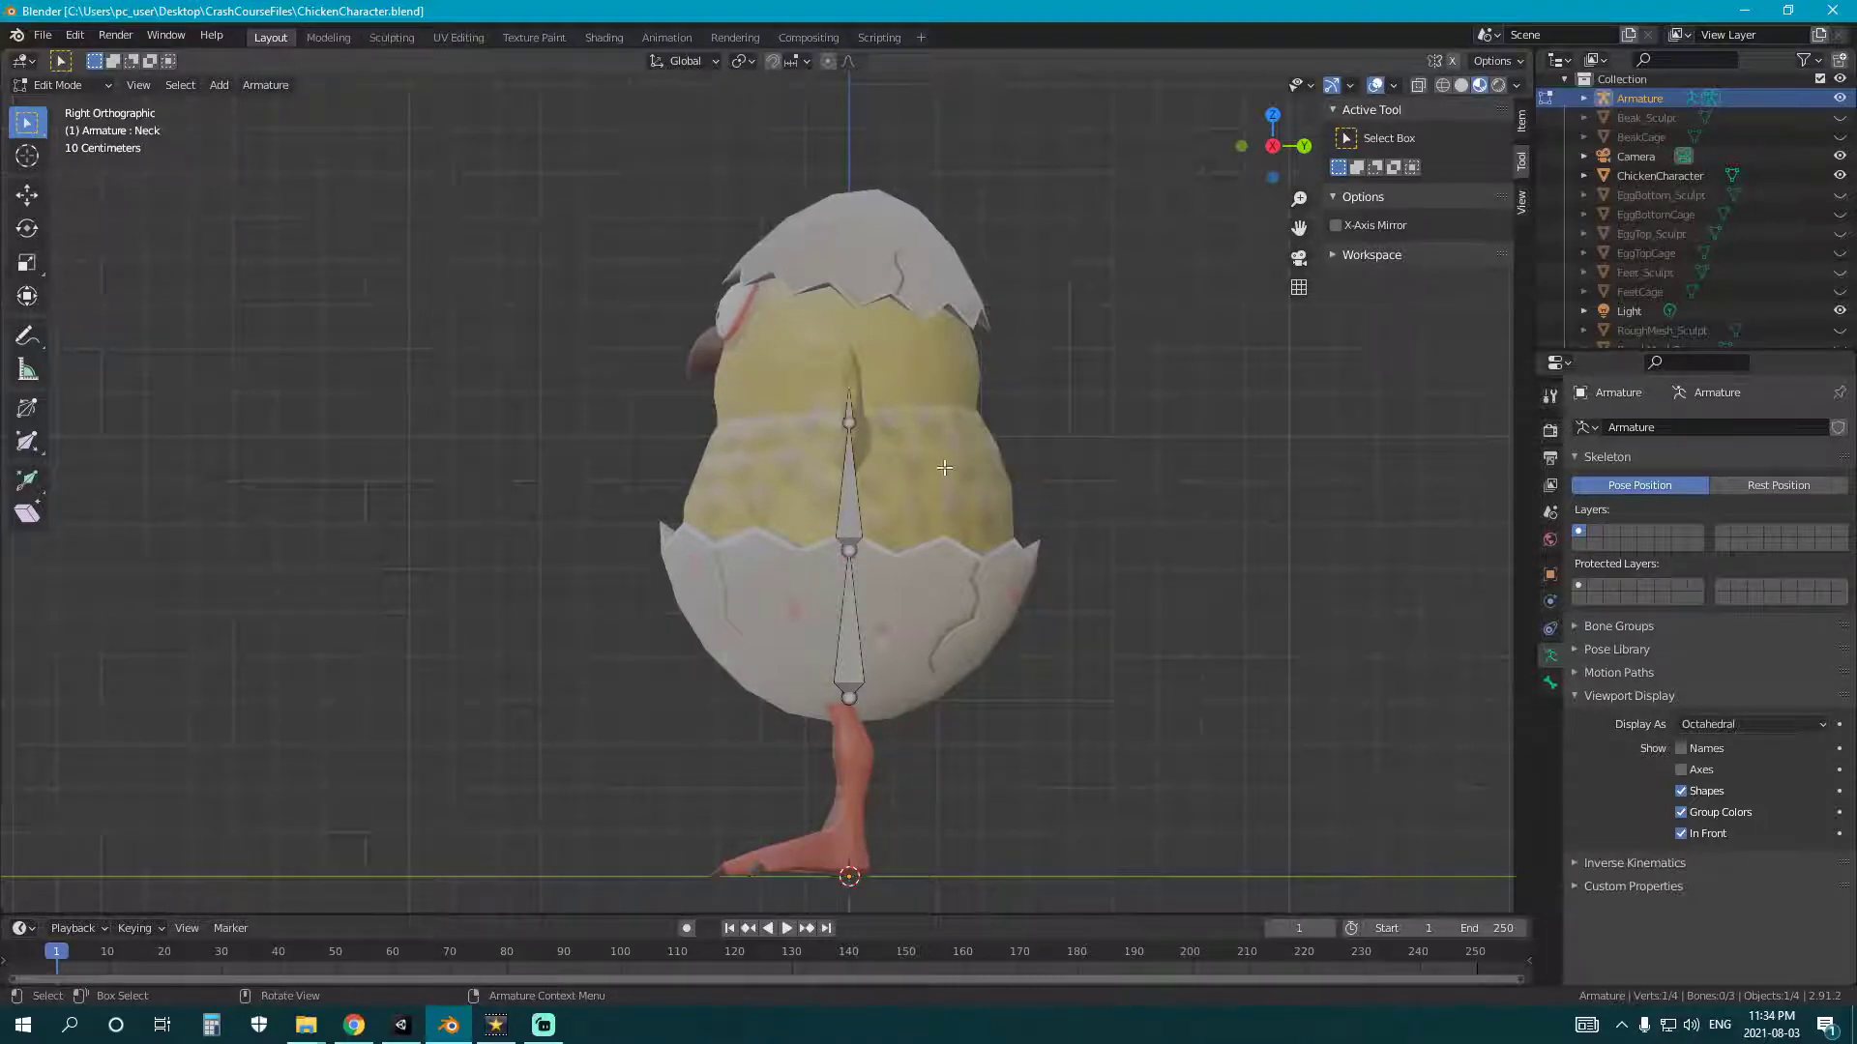
# - Extrude a bone about 0.46 m up along Z from the Neck tip and shift its end about 0.06 m forward along Y
pyautogui.press('e')
pyautogui.press('z')
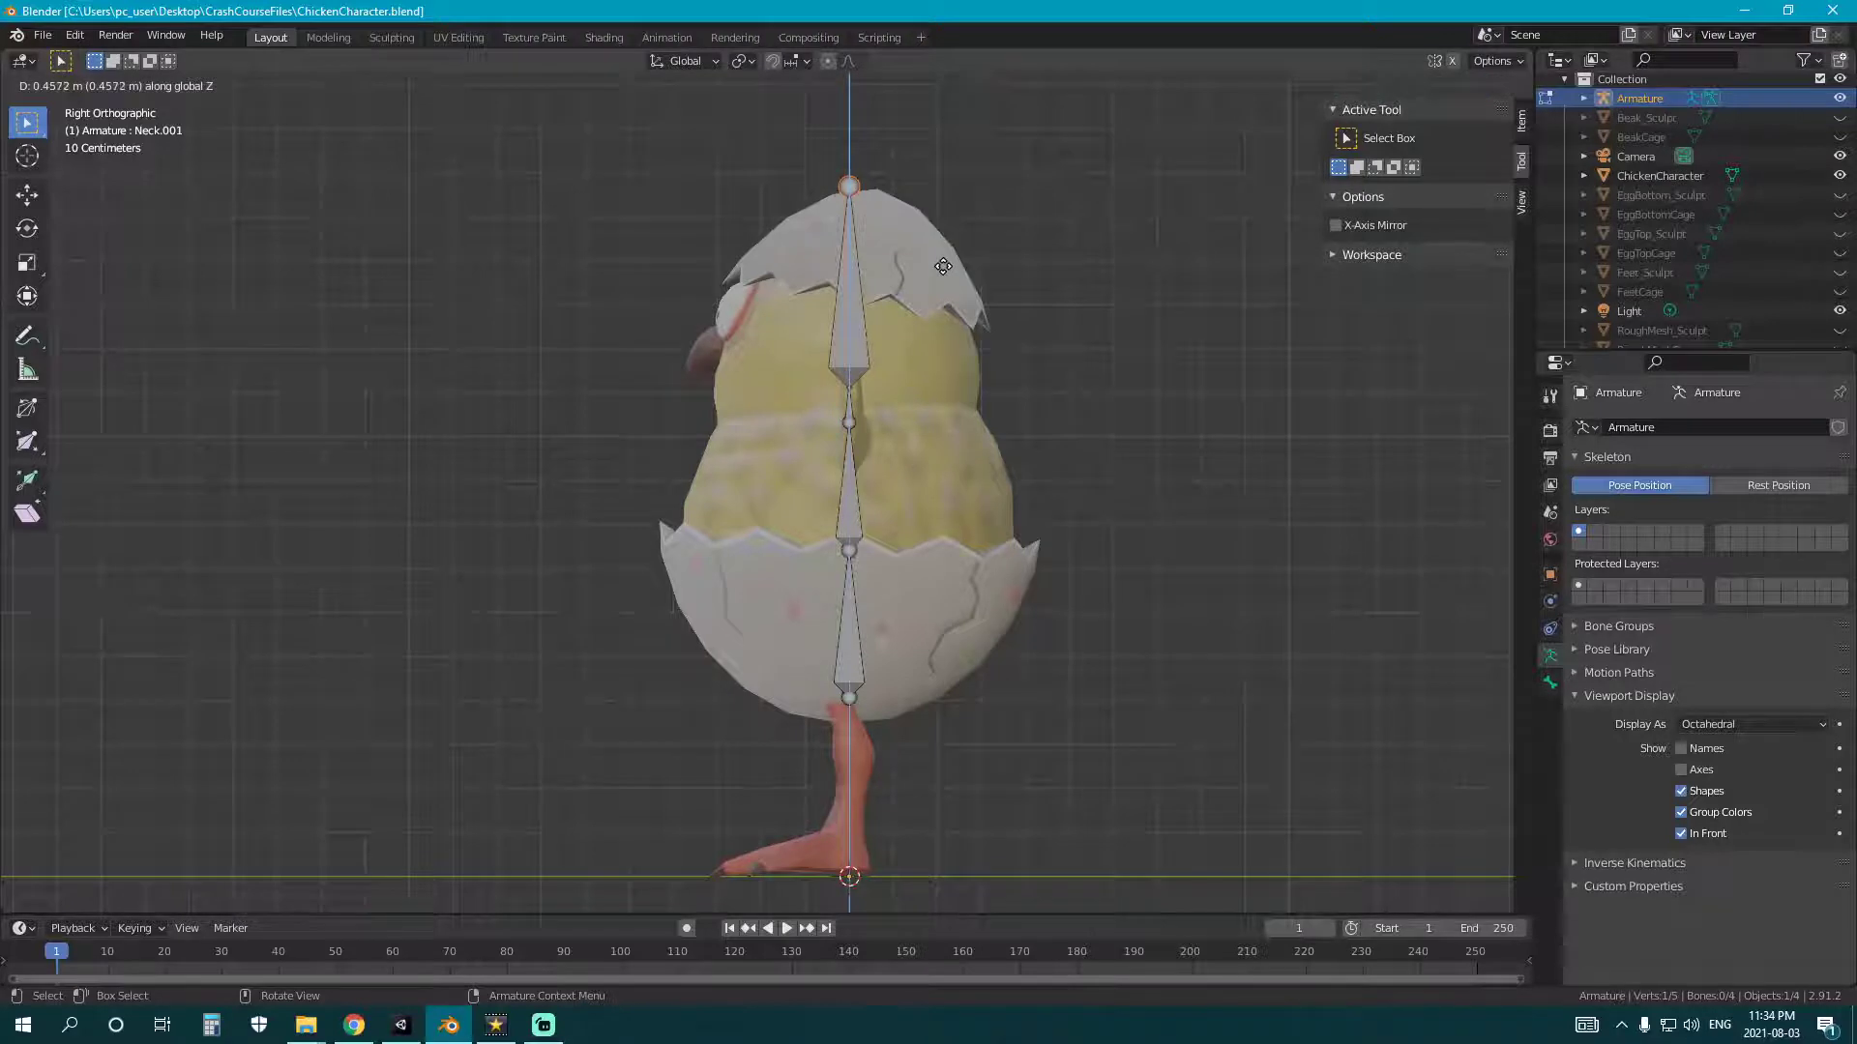
pyautogui.click(943, 266)
pyautogui.press('g')
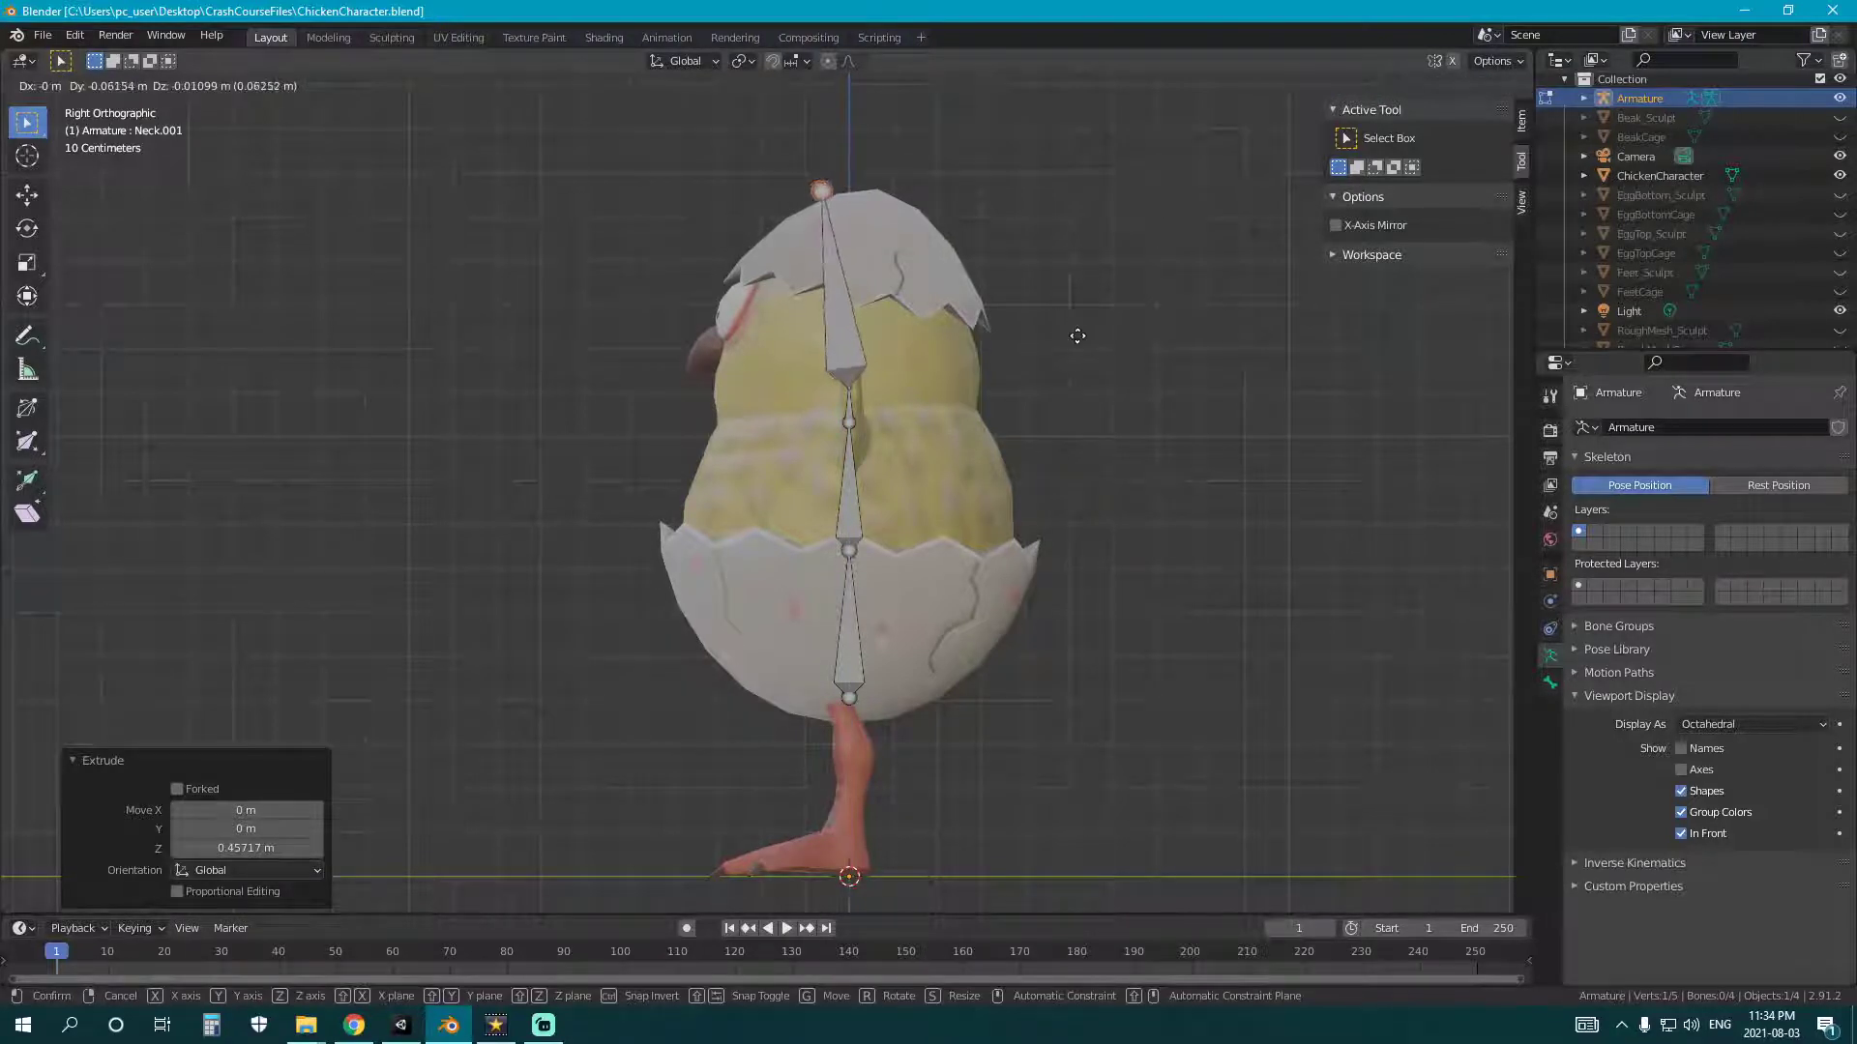
pyautogui.click(1077, 336)
# - Rename the large bone running through the head as Head
pyautogui.click(849, 369)
pyautogui.press('F2')
pyautogui.write('Head')
pyautogui.press('Return')
pyautogui.click(1037, 393)
# - In front view, select the joint between the Spine and Neck bones and enable X-Axis Mirror for the armature
pyautogui.scroll(-2, 967, 406)
pyautogui.moveTo(851, 415); pyautogui.dragTo(774, 388, button='middle')
pyautogui.press('KP_1')
pyautogui.scroll(2, 827, 391)
pyautogui.scroll(1, 824, 392)
pyautogui.scroll(-1, 864, 482)
pyautogui.press('KP_1')
pyautogui.keyDown('shift'); pyautogui.moveTo(781, 662); pyautogui.dragTo(768, 533, button='middle'); pyautogui.keyUp('shift')
pyautogui.click(767, 535)
pyautogui.keyDown('shift'); pyautogui.moveTo(891, 560); pyautogui.dragTo(887, 610, button='middle'); pyautogui.keyUp('shift')
pyautogui.keyDown('shift'); pyautogui.scroll(3, 887, 608); pyautogui.keyUp('shift')
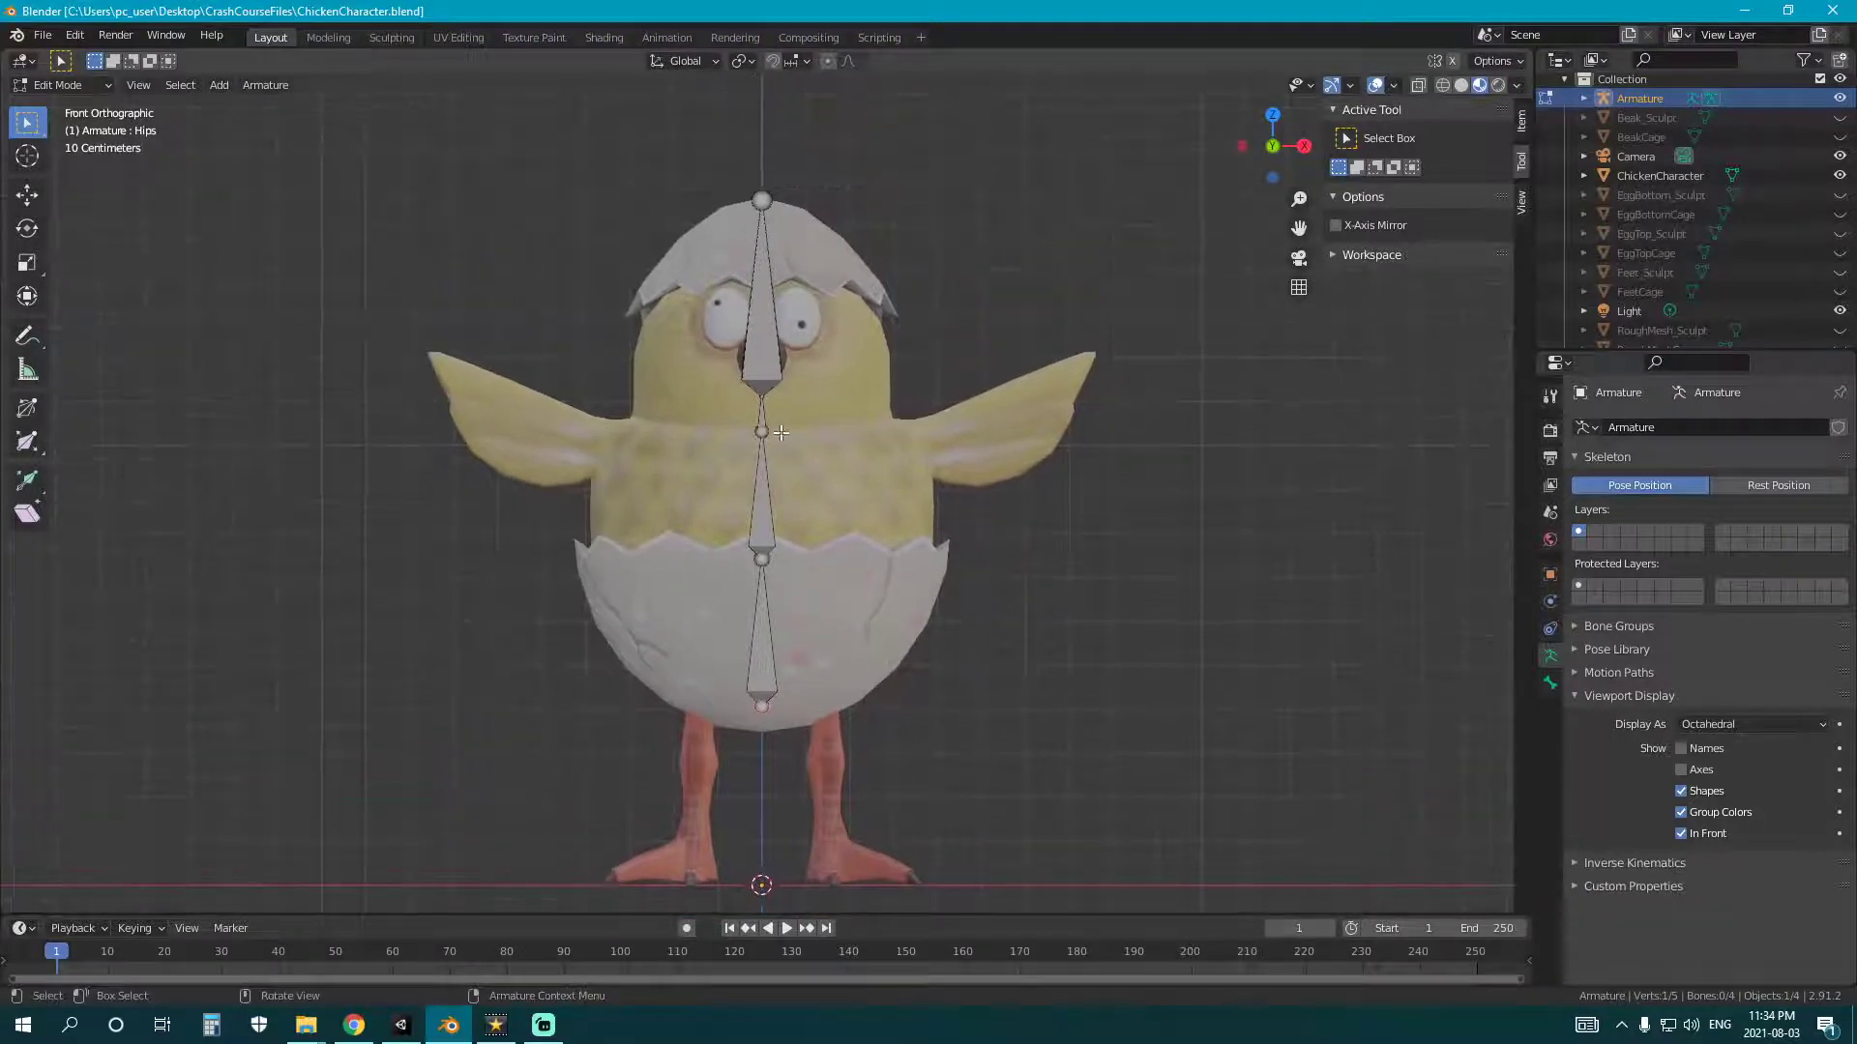
pyautogui.click(765, 432)
pyautogui.scroll(3, 766, 433)
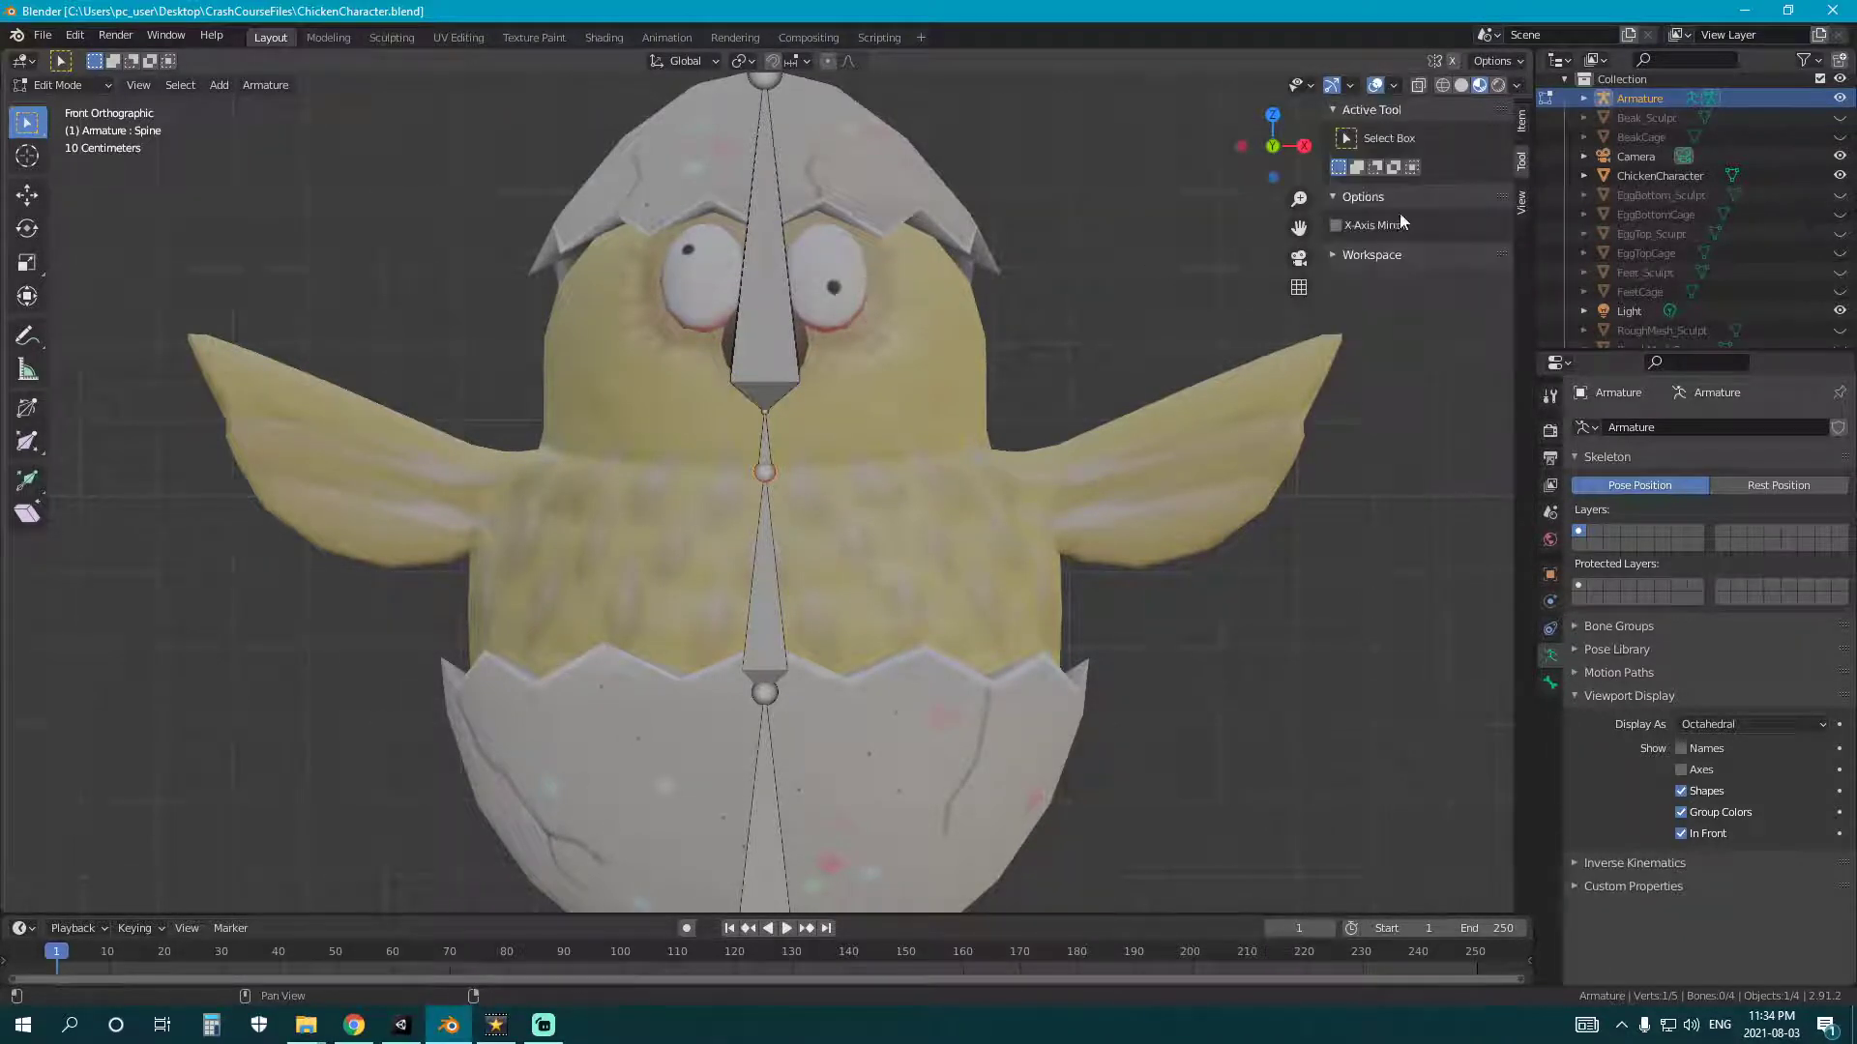
pyautogui.click(1337, 228)
# - Fork-extrude a mirrored pair of shoulder bones from the Spine's top joint toward the wings, about 0.33 m along X and 0.056 m down
pyautogui.keyDown('shift'); pyautogui.moveTo(1249, 647); pyautogui.dragTo(1240, 560, button='middle'); pyautogui.keyUp('shift')
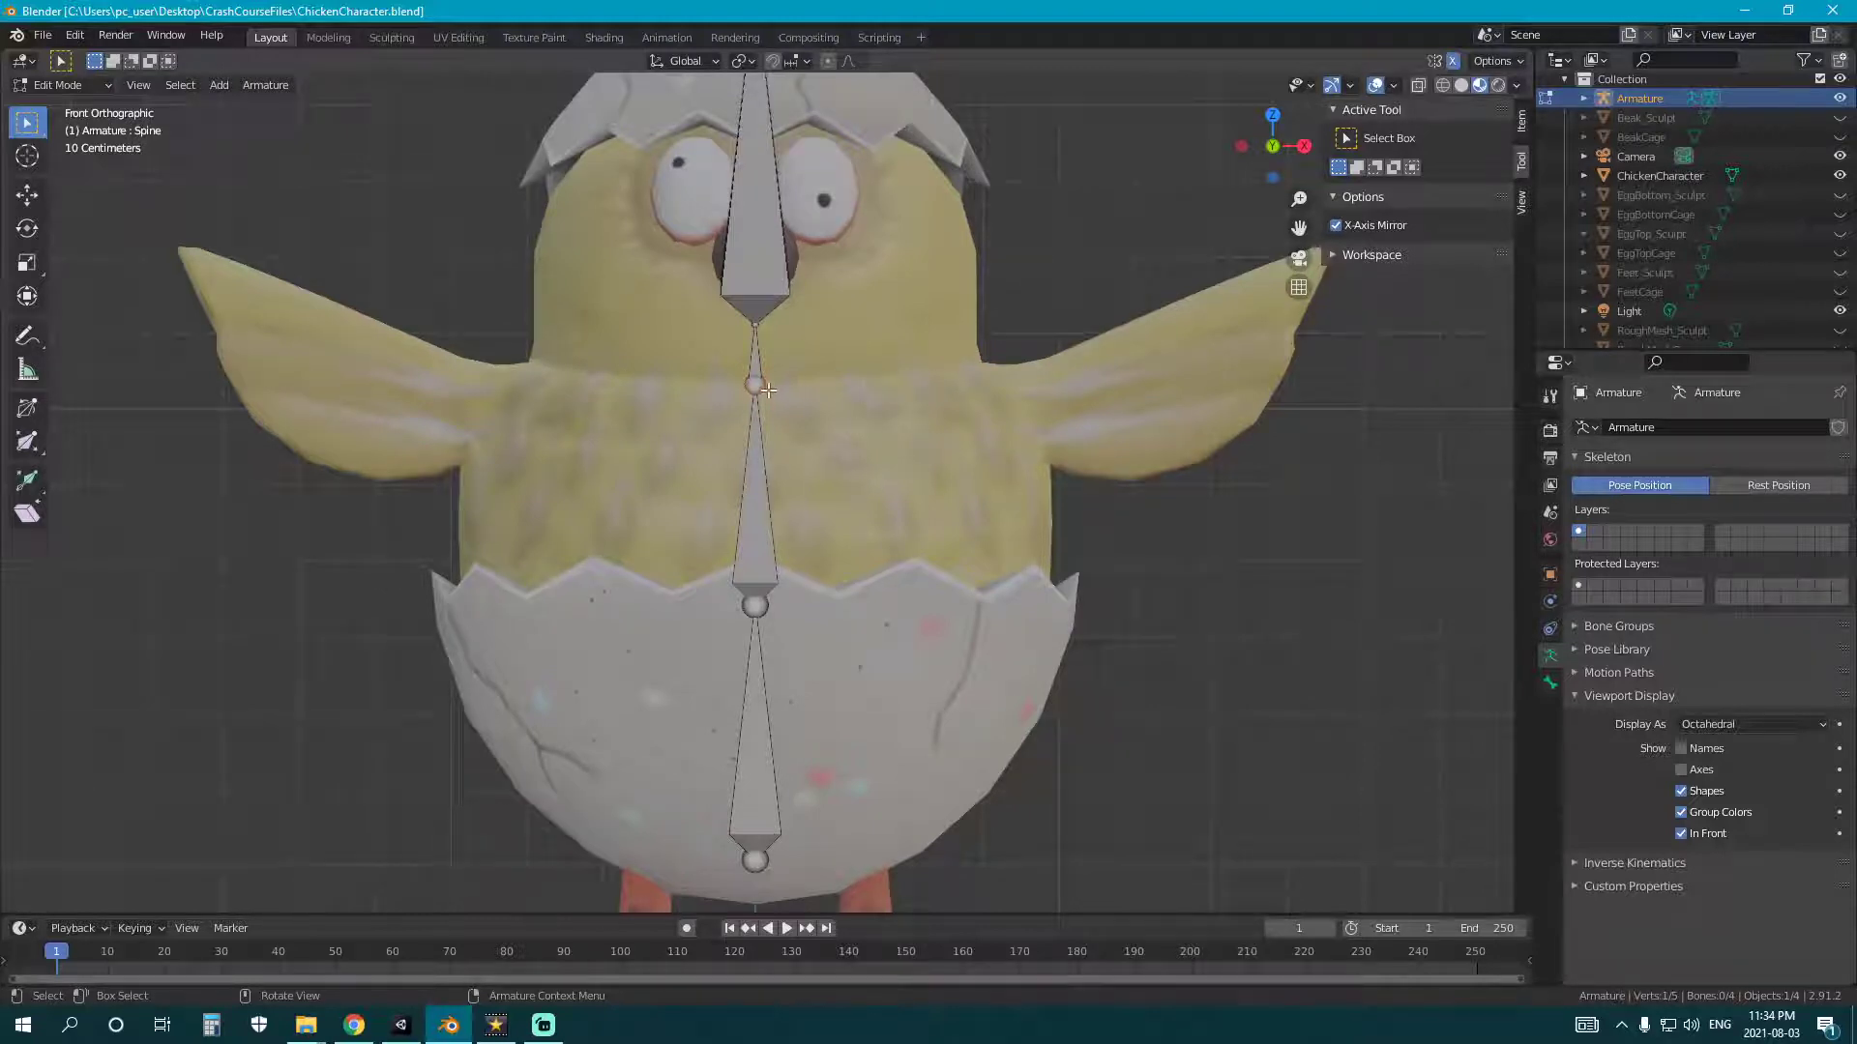
pyautogui.hotkey('shift', 'e')
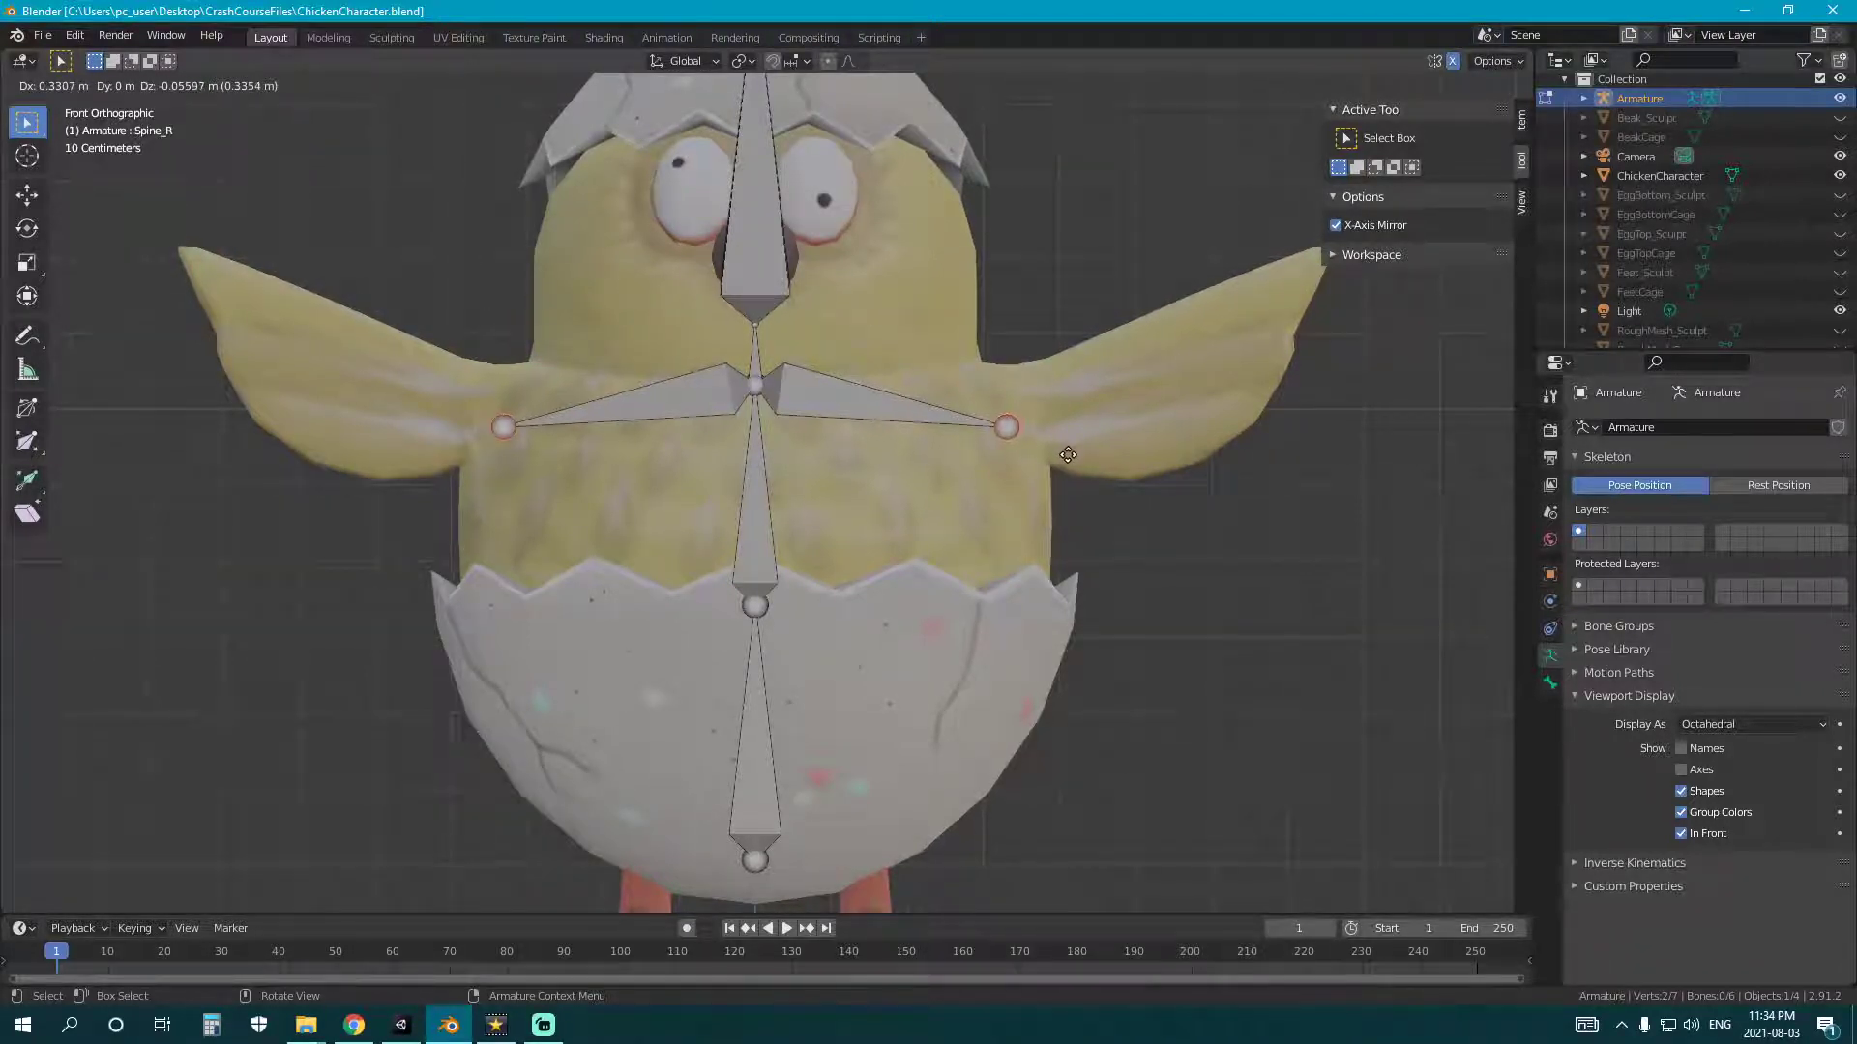
pyautogui.click(1065, 454)
# - Examine the two mirrored shoulder bones and their side names by selecting each one
pyautogui.keyDown('shift'); pyautogui.moveTo(1064, 454); pyautogui.dragTo(935, 478, button='middle'); pyautogui.keyUp('shift')
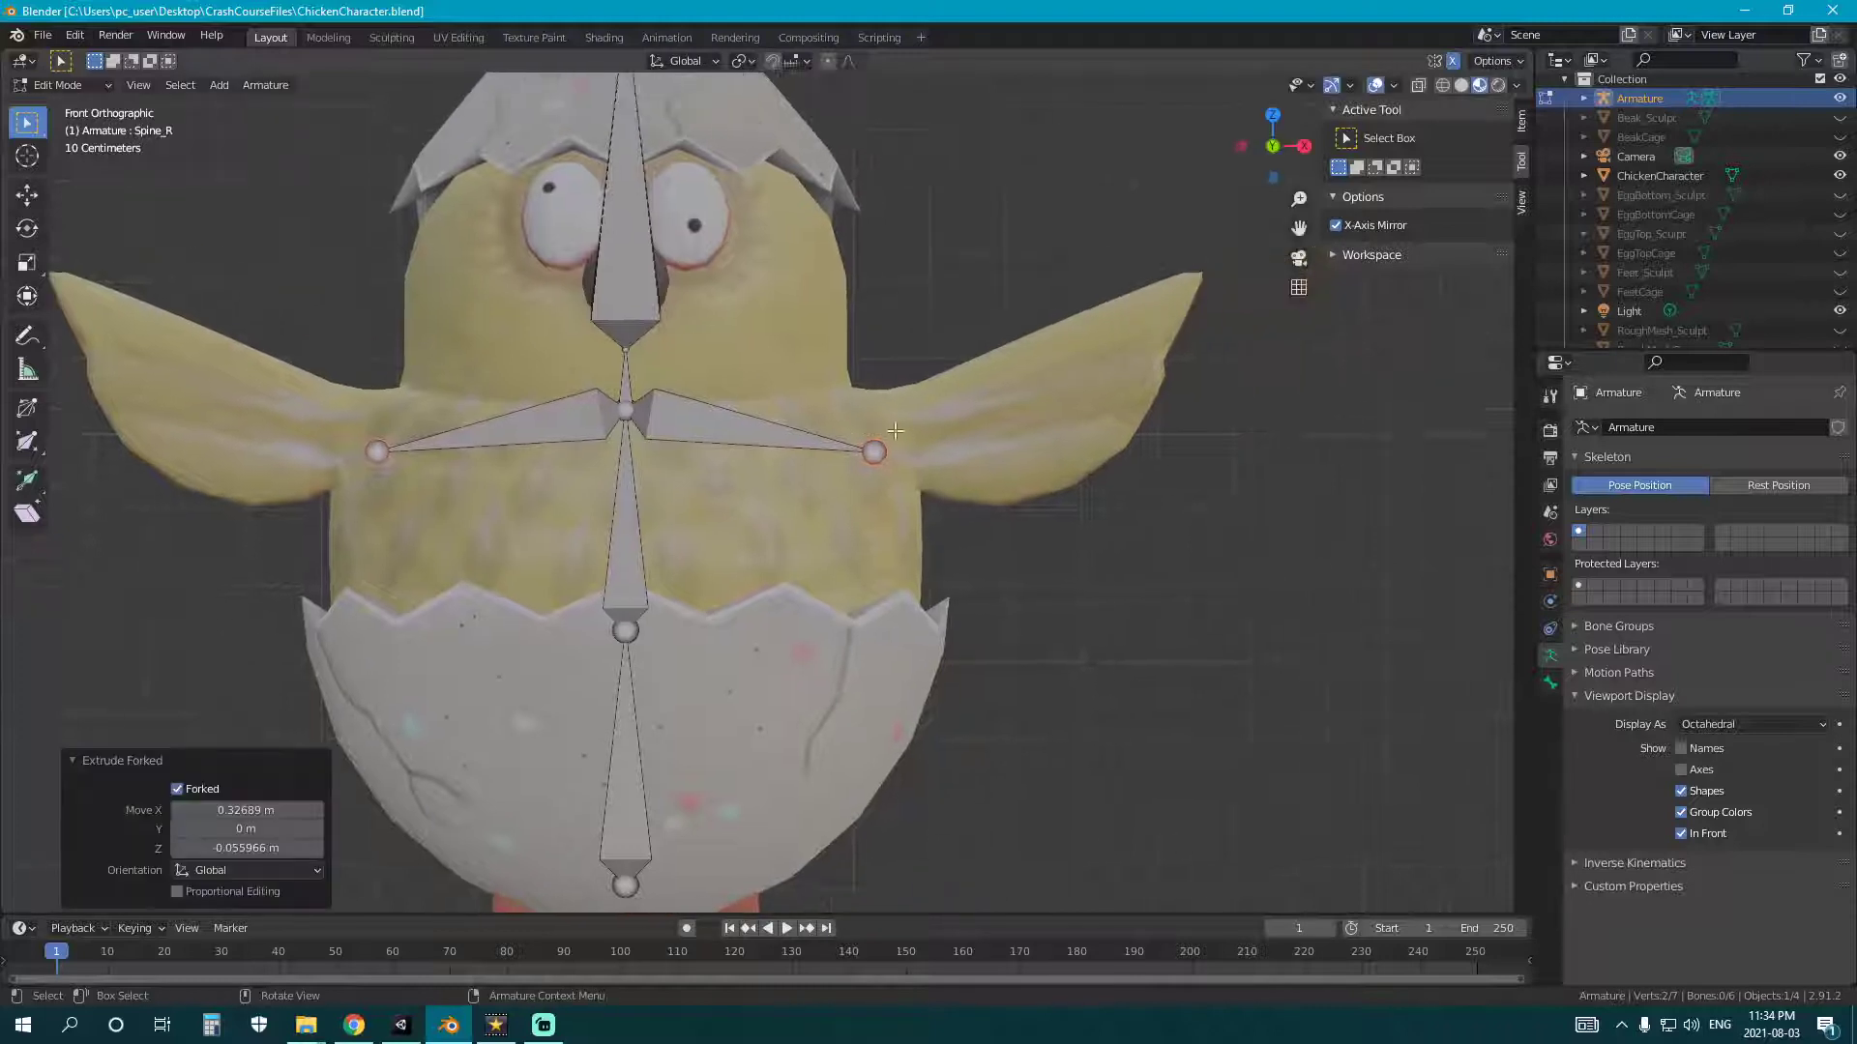
pyautogui.click(896, 454)
pyautogui.moveTo(707, 355); pyautogui.dragTo(725, 420, button='middle')
pyautogui.scroll(6, 941, 452)
pyautogui.scroll(-4, 880, 473)
pyautogui.scroll(-1, 880, 473)
pyautogui.scroll(2, 909, 483)
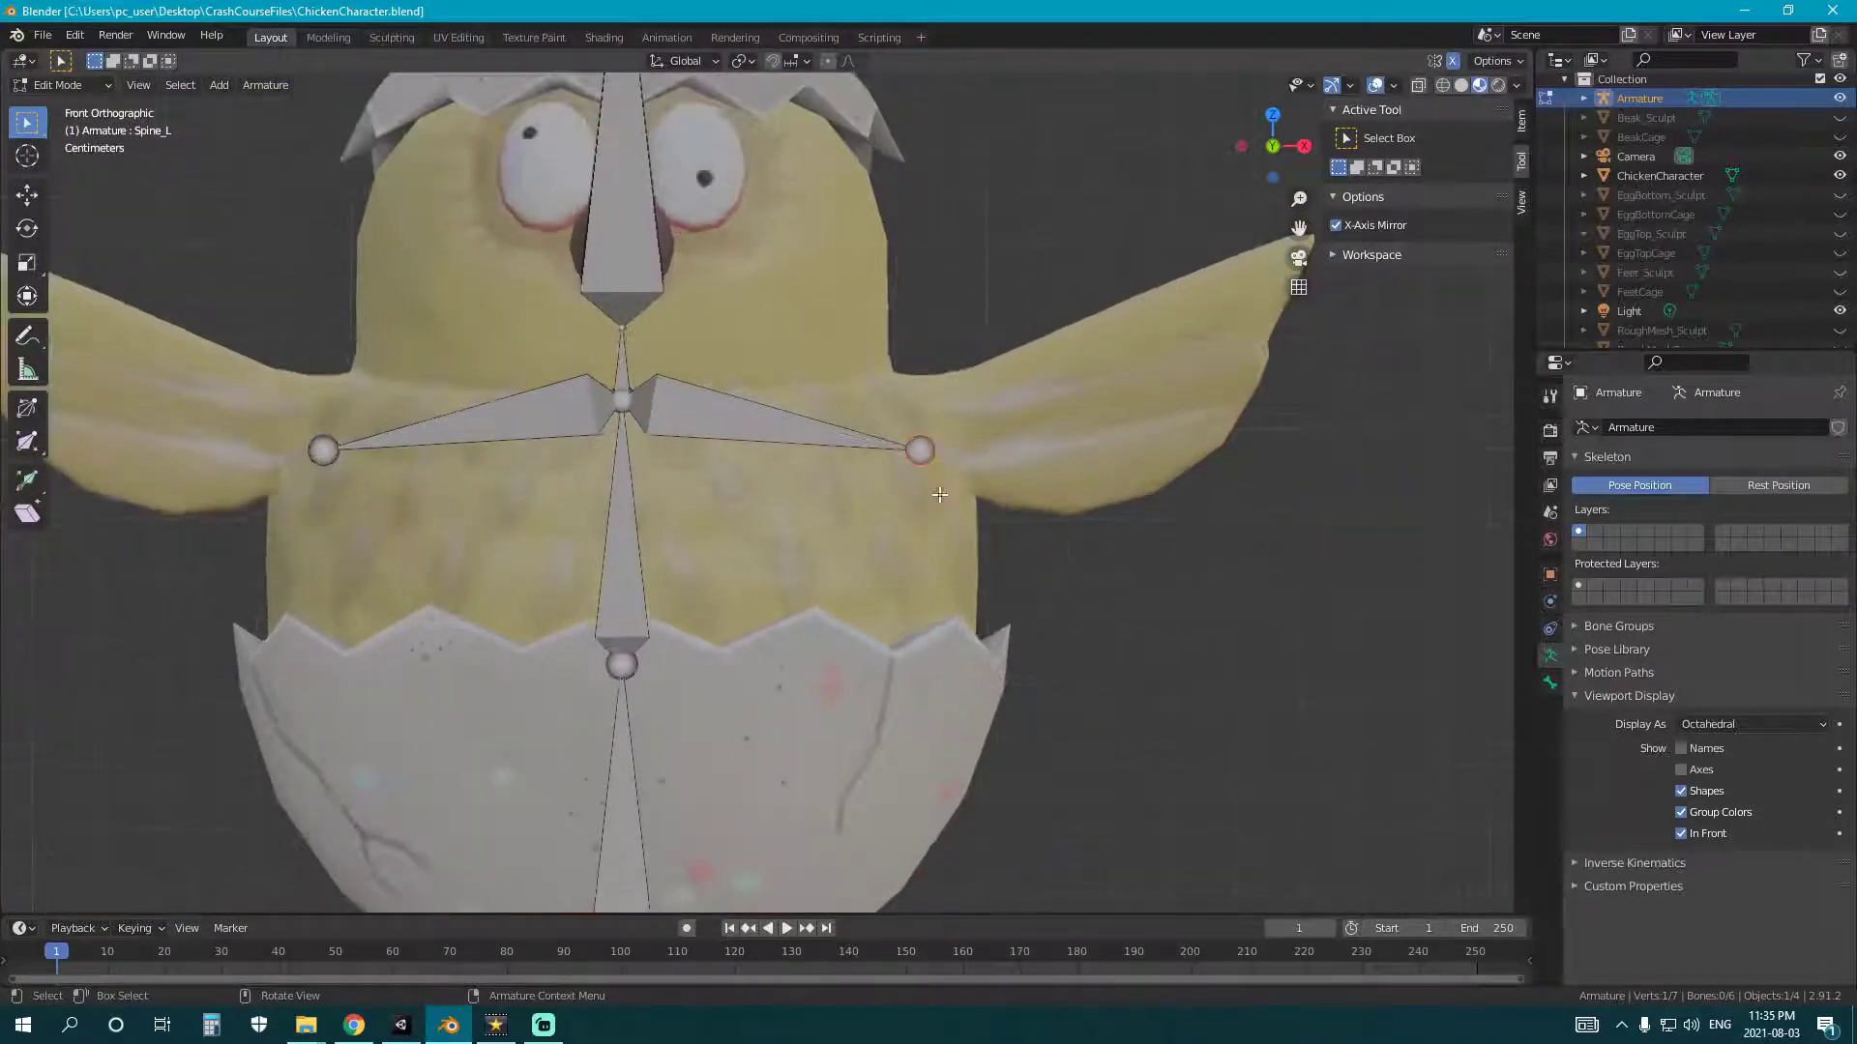
pyautogui.click(700, 437)
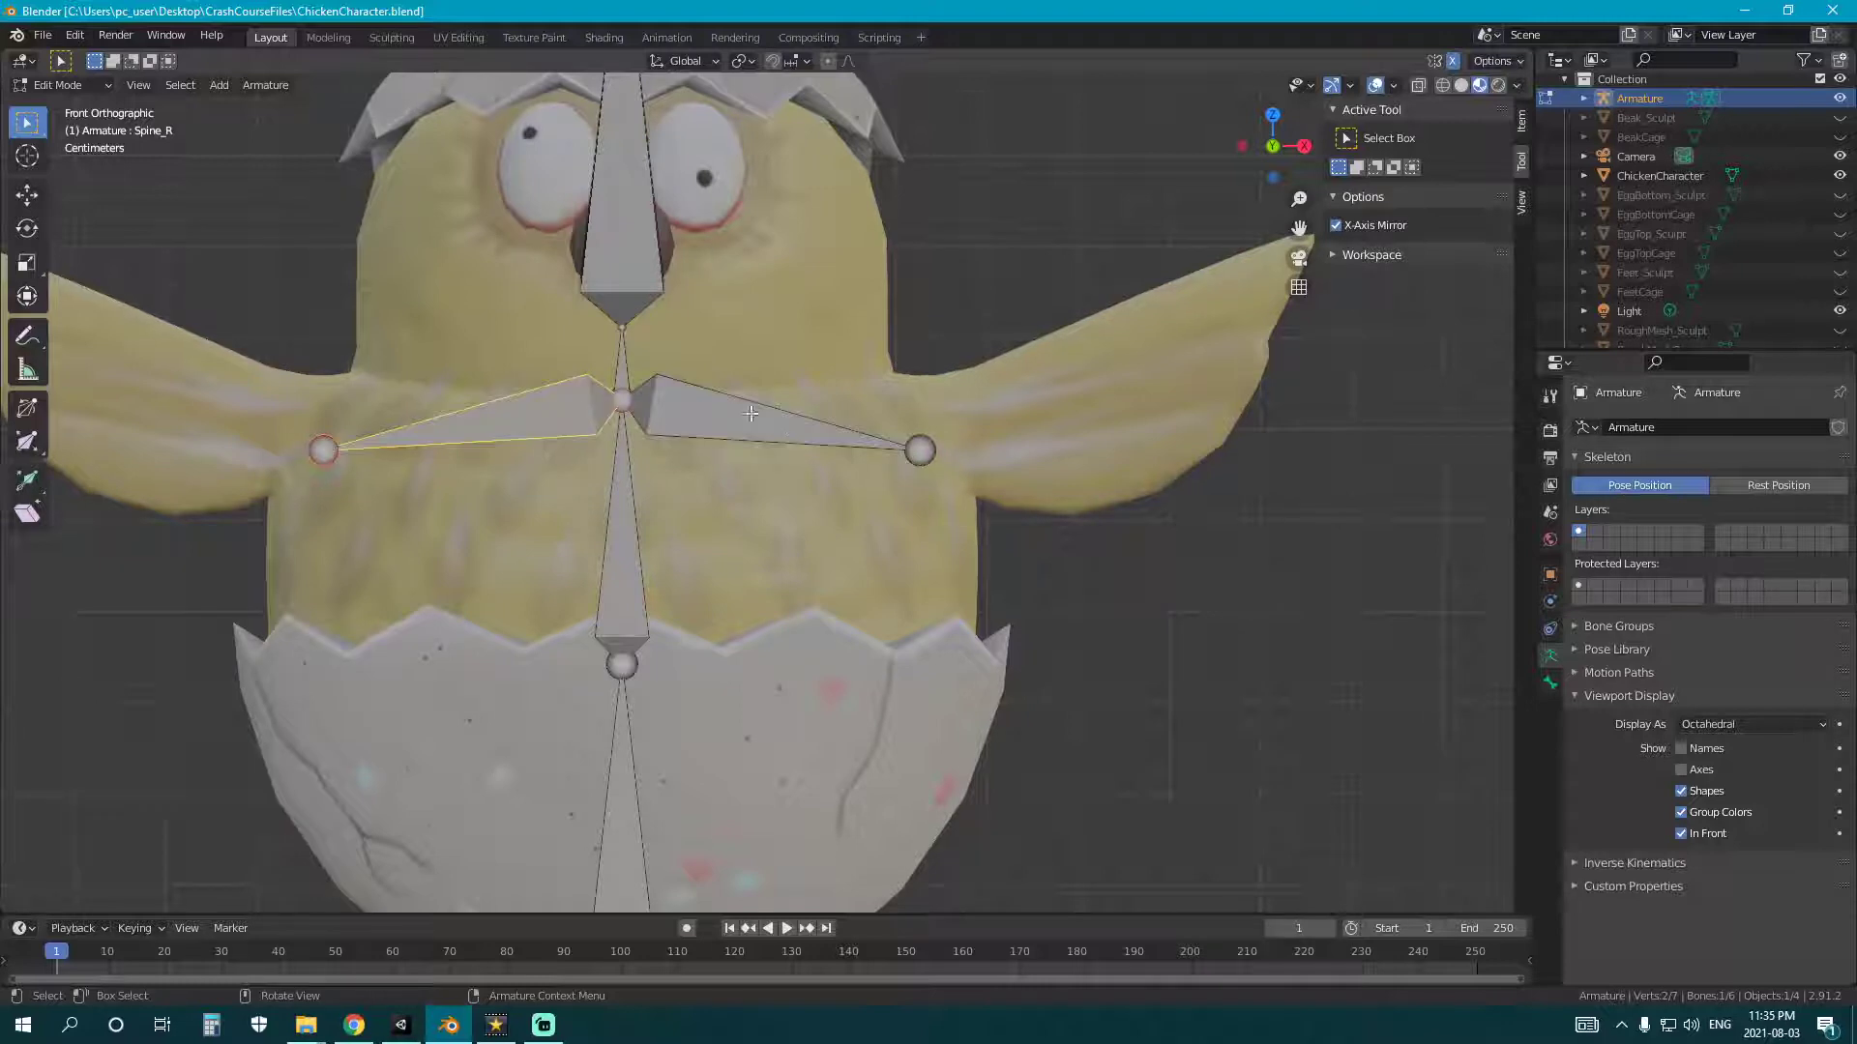
pyautogui.click(546, 422)
pyautogui.click(723, 423)
# - Nudge the shoulder bone's outer joint slightly up and outward, and extrude a short mirrored bone about 0.056 m along X and 0.014 m up
pyautogui.click(920, 455)
pyautogui.keyDown('shift'); pyautogui.moveTo(977, 470); pyautogui.dragTo(882, 485, button='middle'); pyautogui.keyUp('shift')
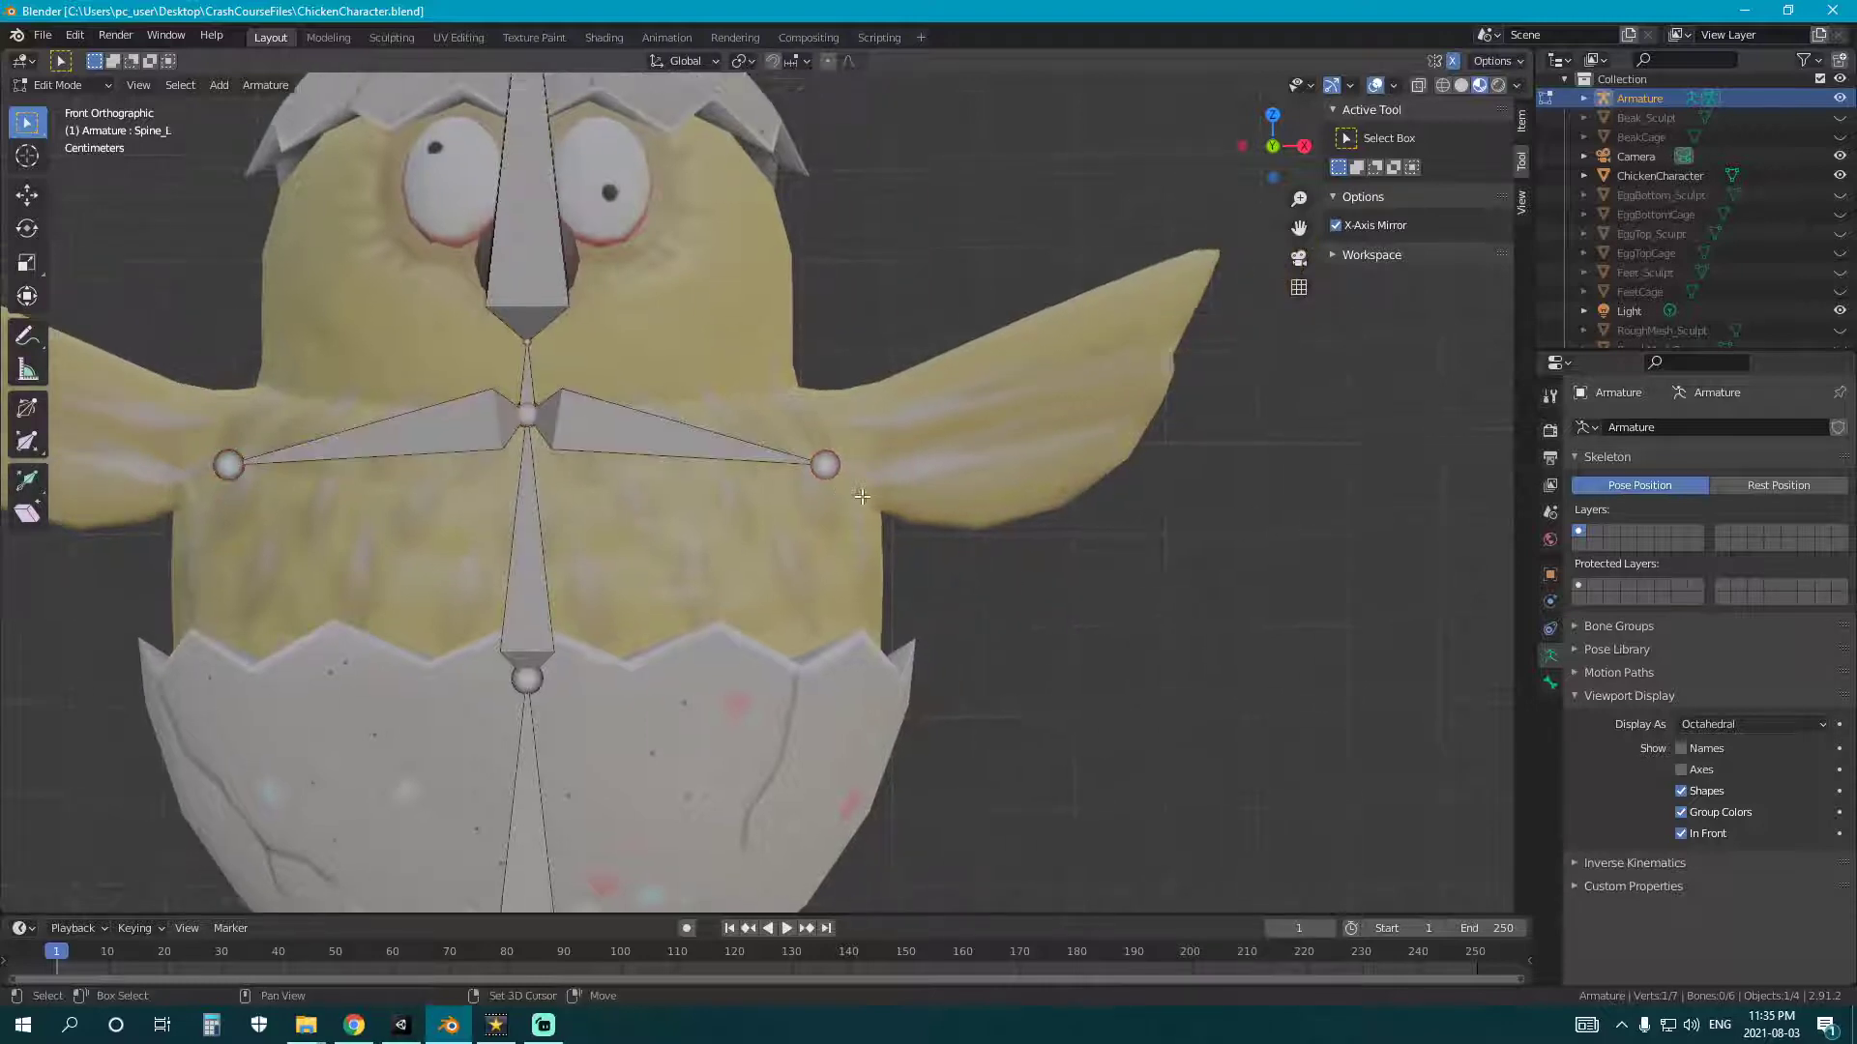
pyautogui.press('e')
pyautogui.click(870, 481)
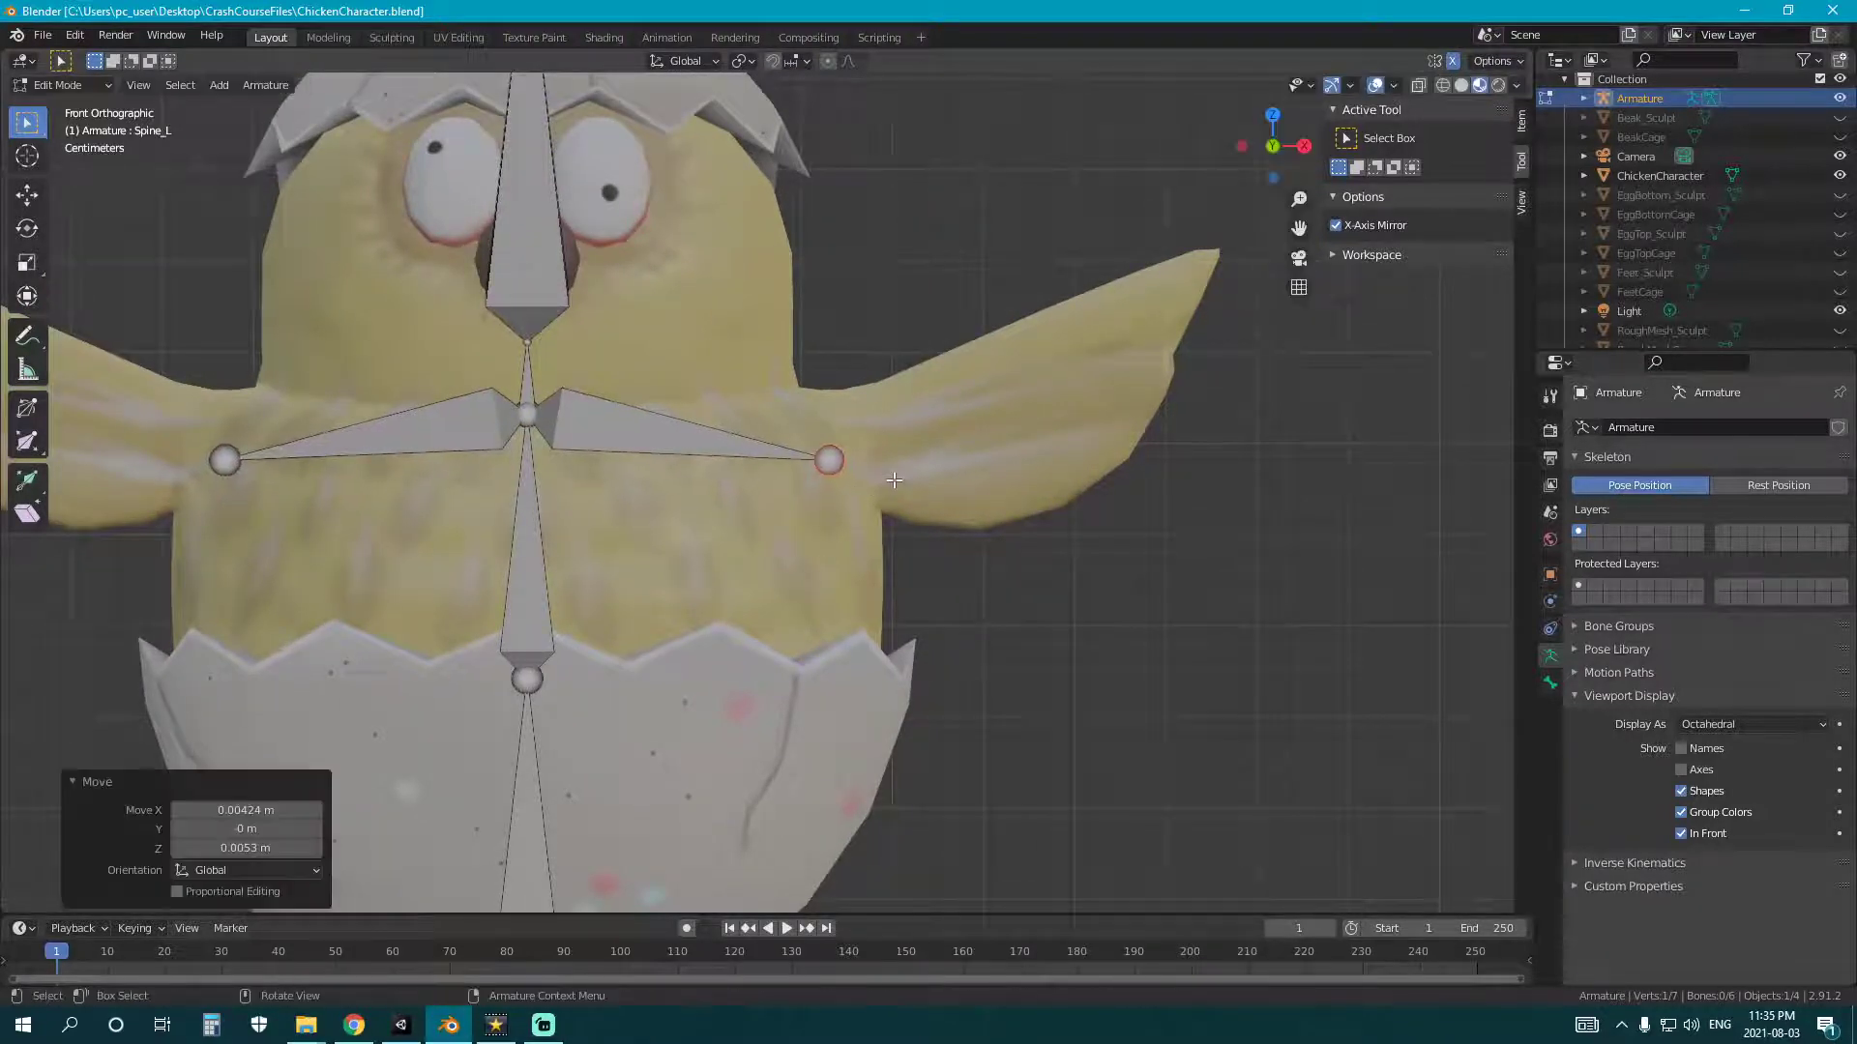
pyautogui.press('g')
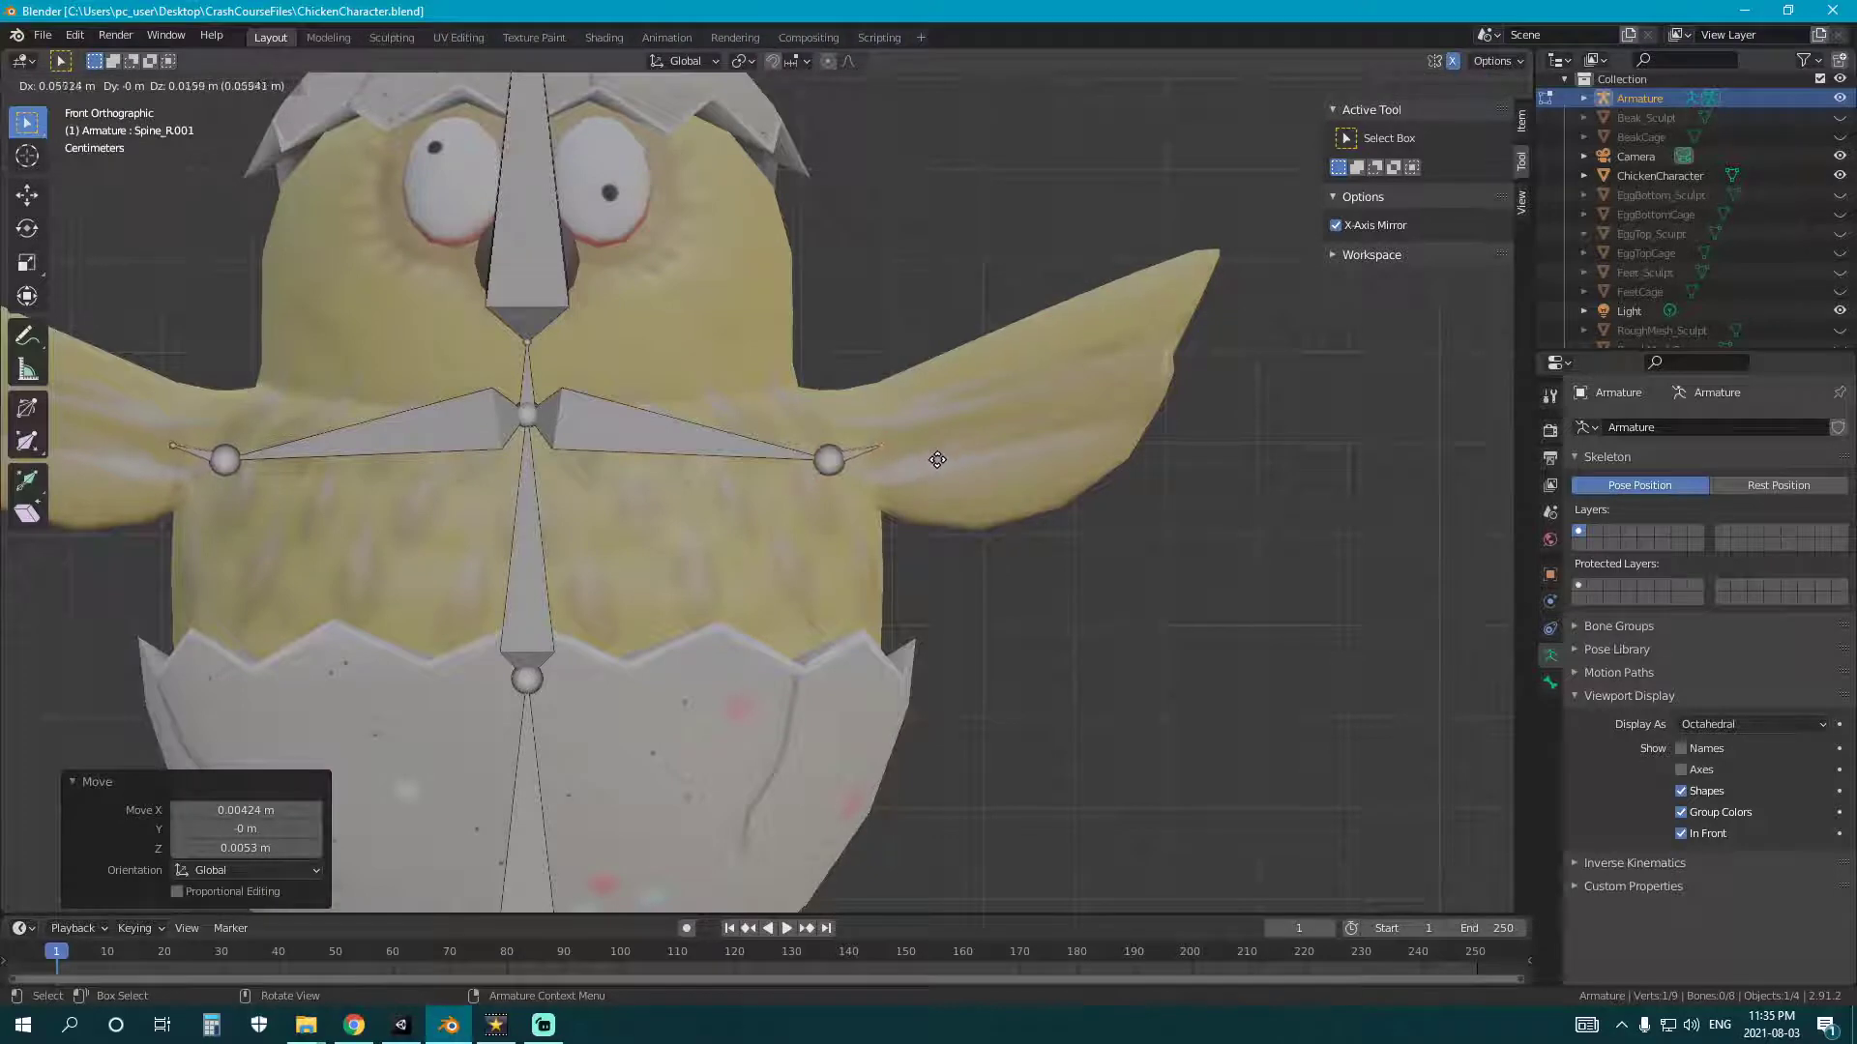
pyautogui.click(936, 460)
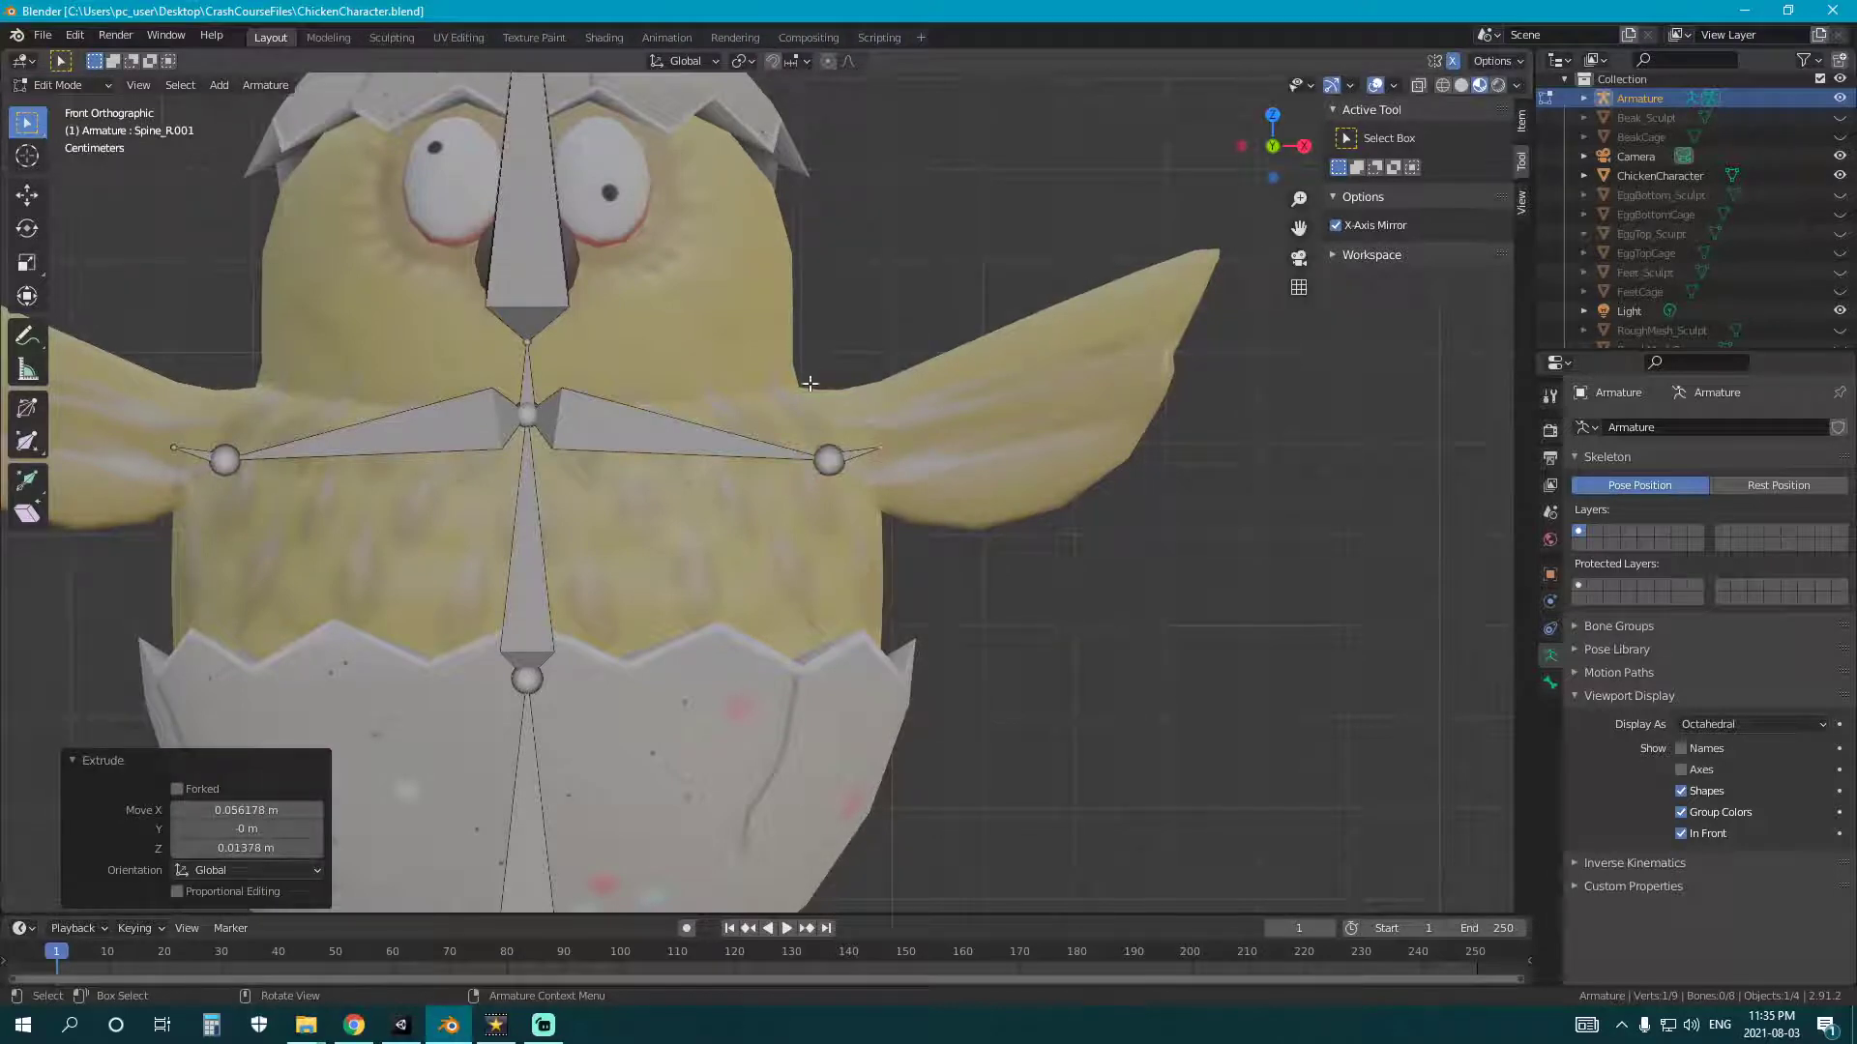
# - Examine the shoulder bone and the short bone at the wing's base from several angles
pyautogui.click(858, 459)
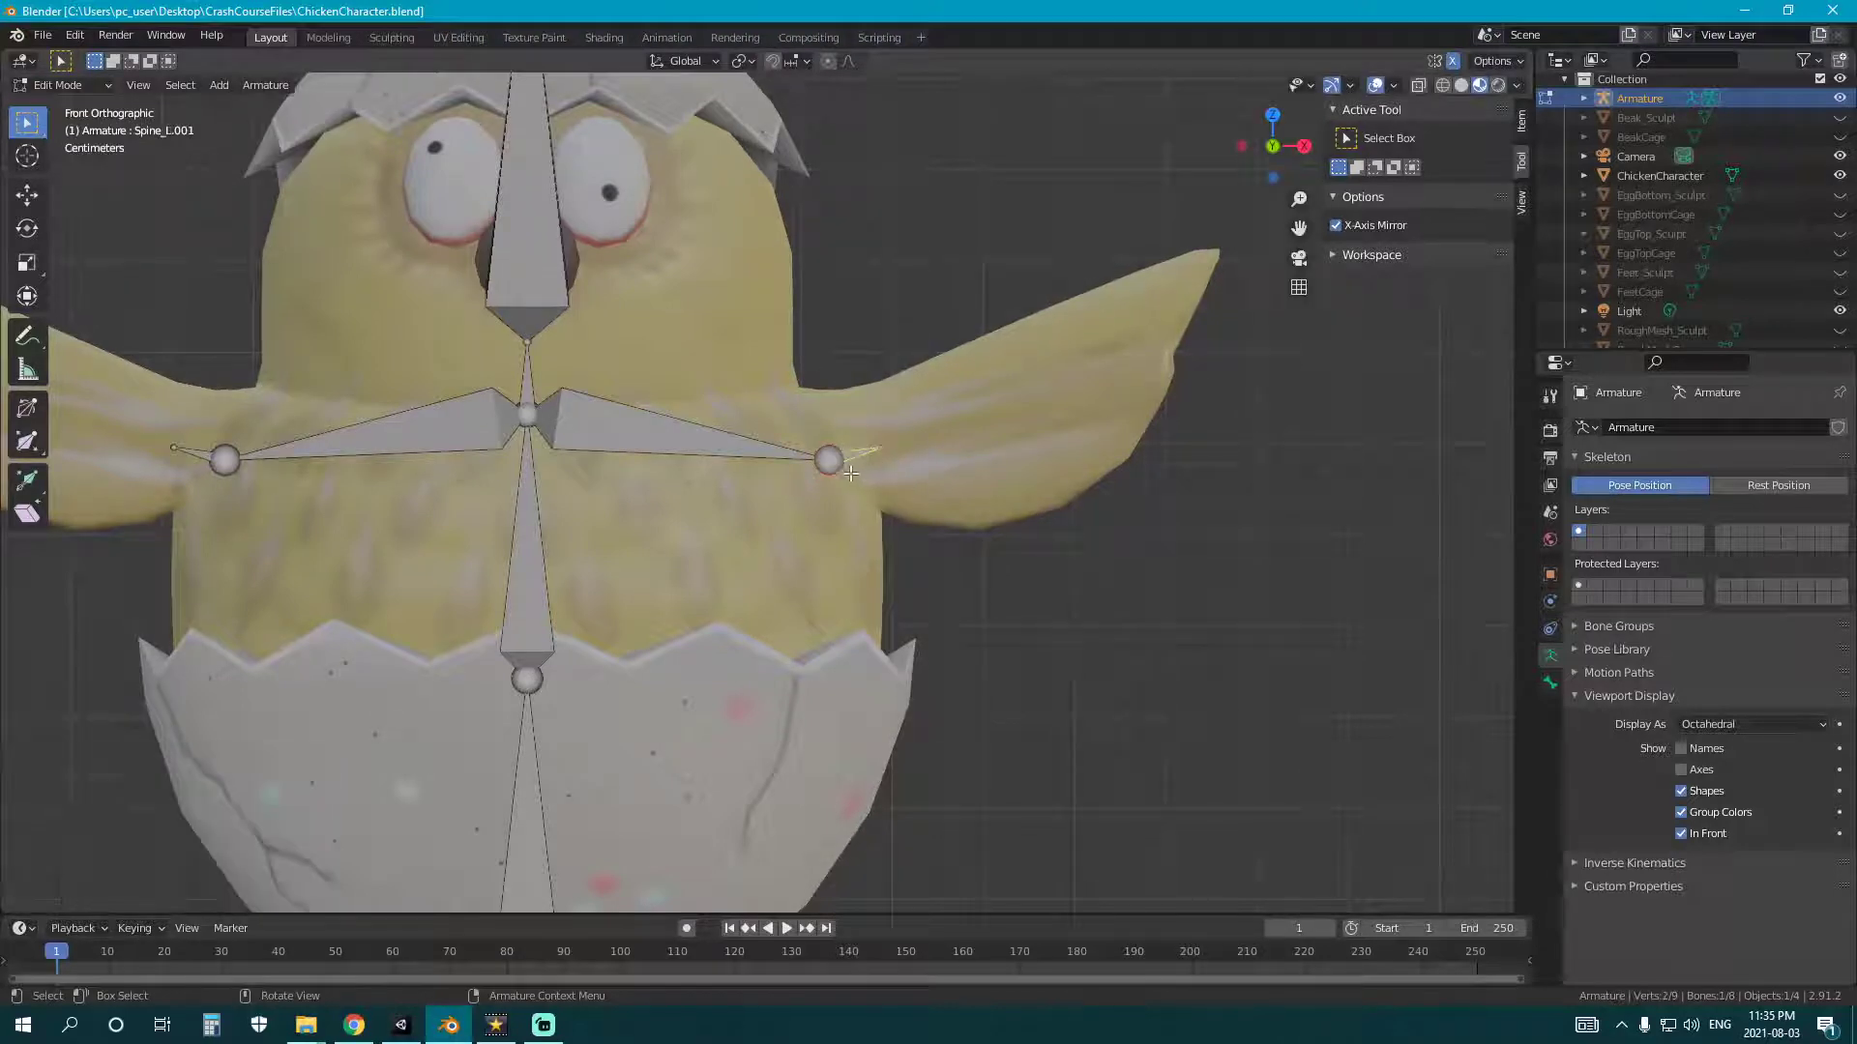
pyautogui.moveTo(850, 471); pyautogui.dragTo(880, 414, button='middle')
pyautogui.moveTo(1009, 424); pyautogui.dragTo(902, 438, button='middle')
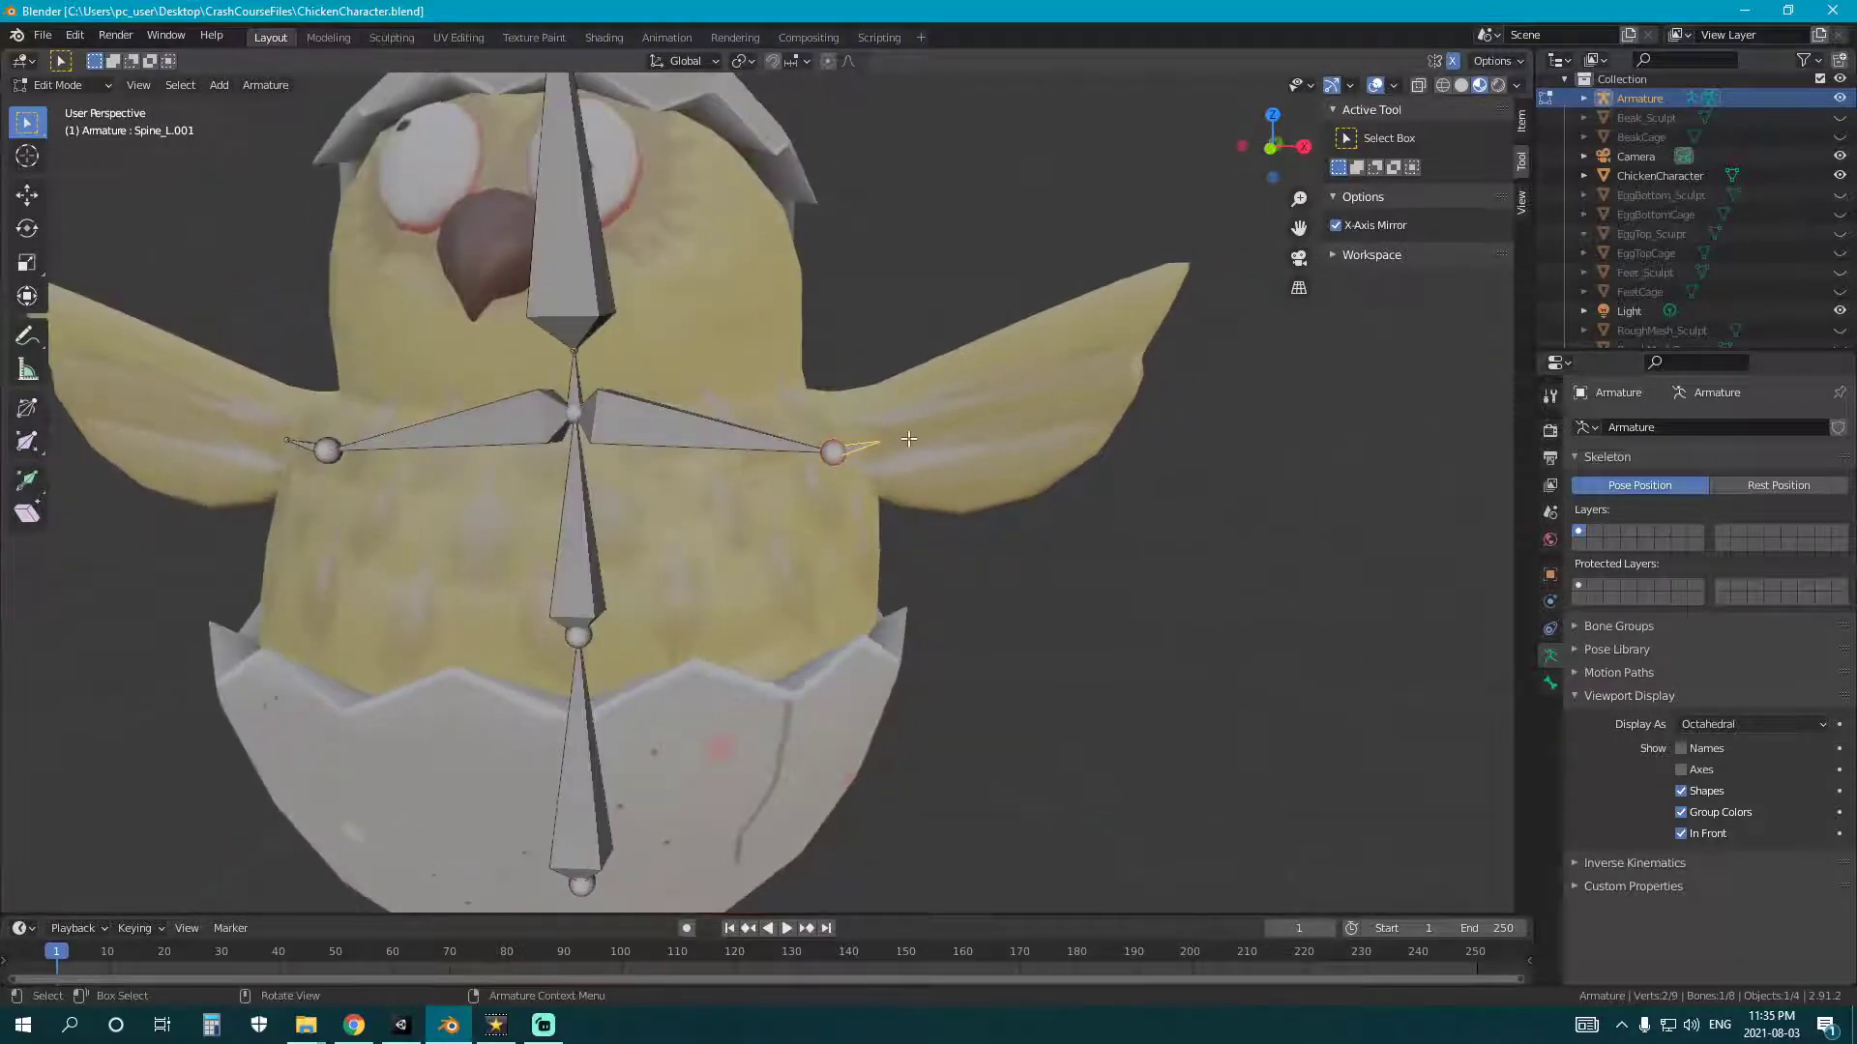
pyautogui.click(679, 433)
pyautogui.press('KP_1')
pyautogui.moveTo(841, 407); pyautogui.dragTo(807, 406, button='middle')
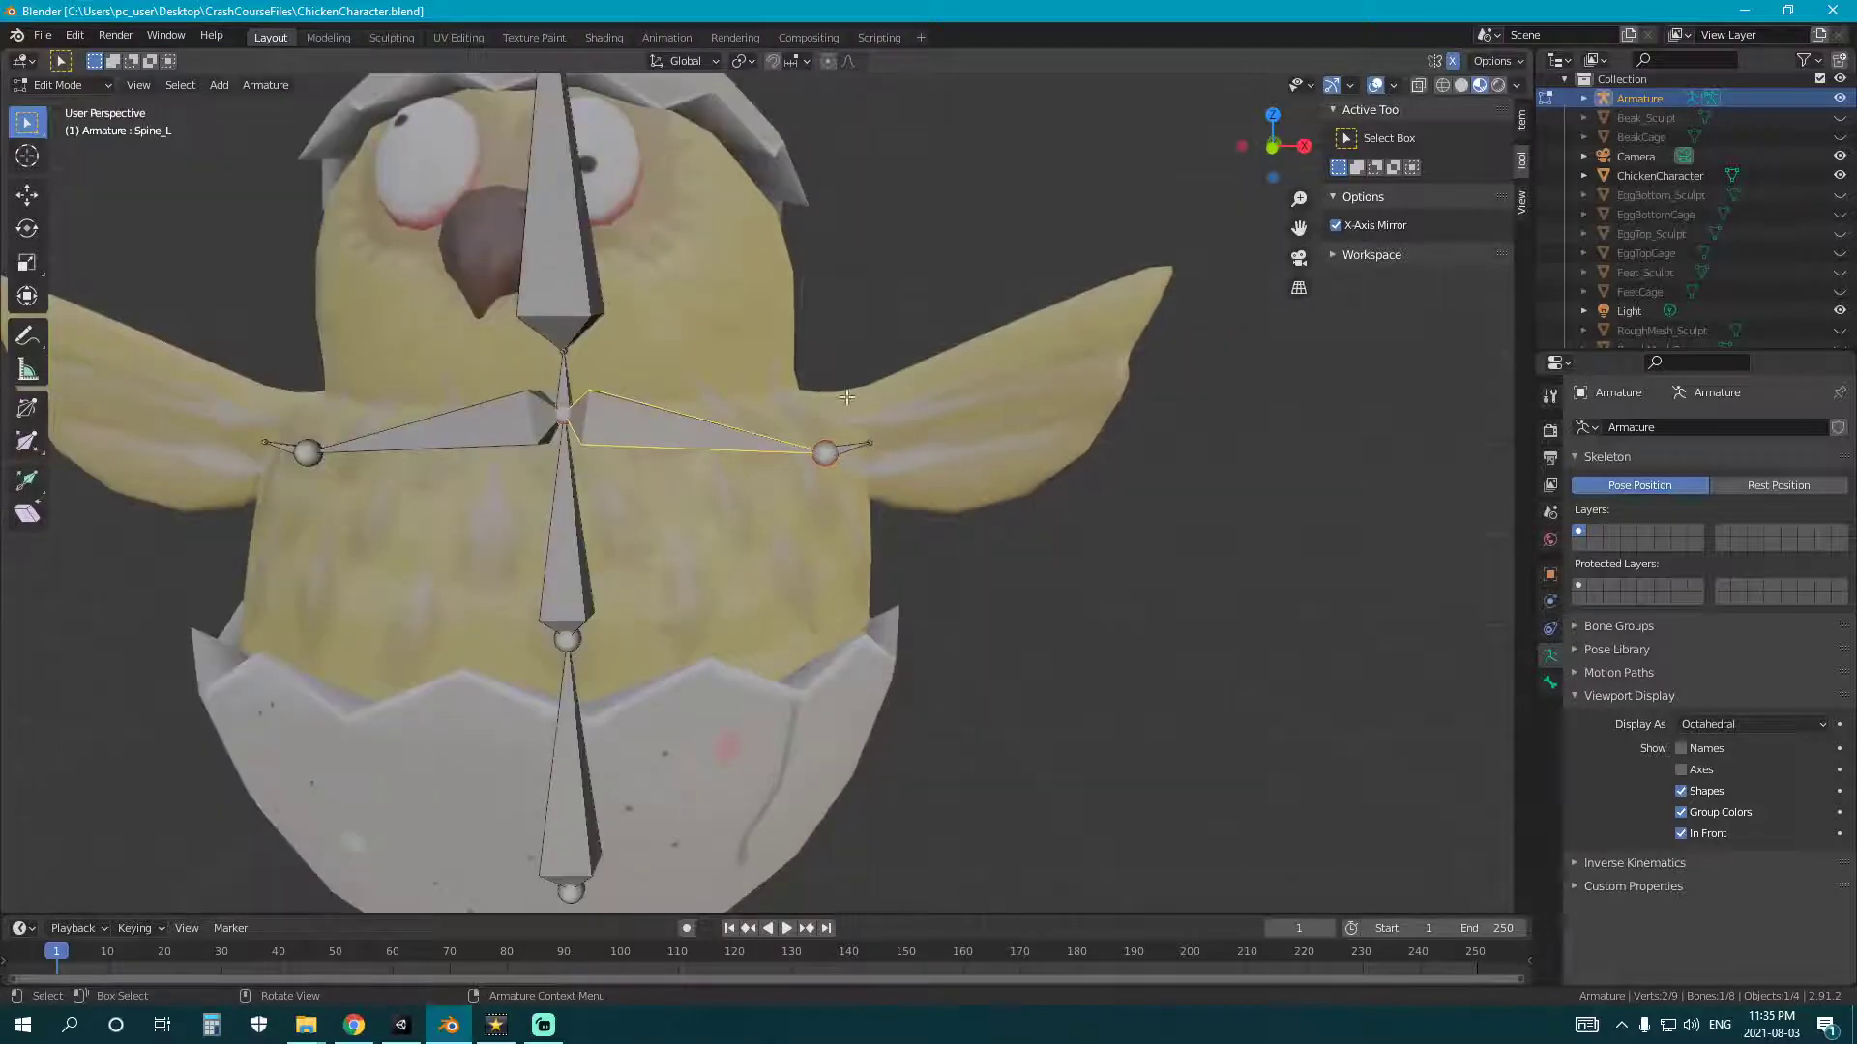
pyautogui.moveTo(953, 414); pyautogui.dragTo(1122, 531, button='middle')
pyautogui.press('KP_1')
pyautogui.click(877, 449)
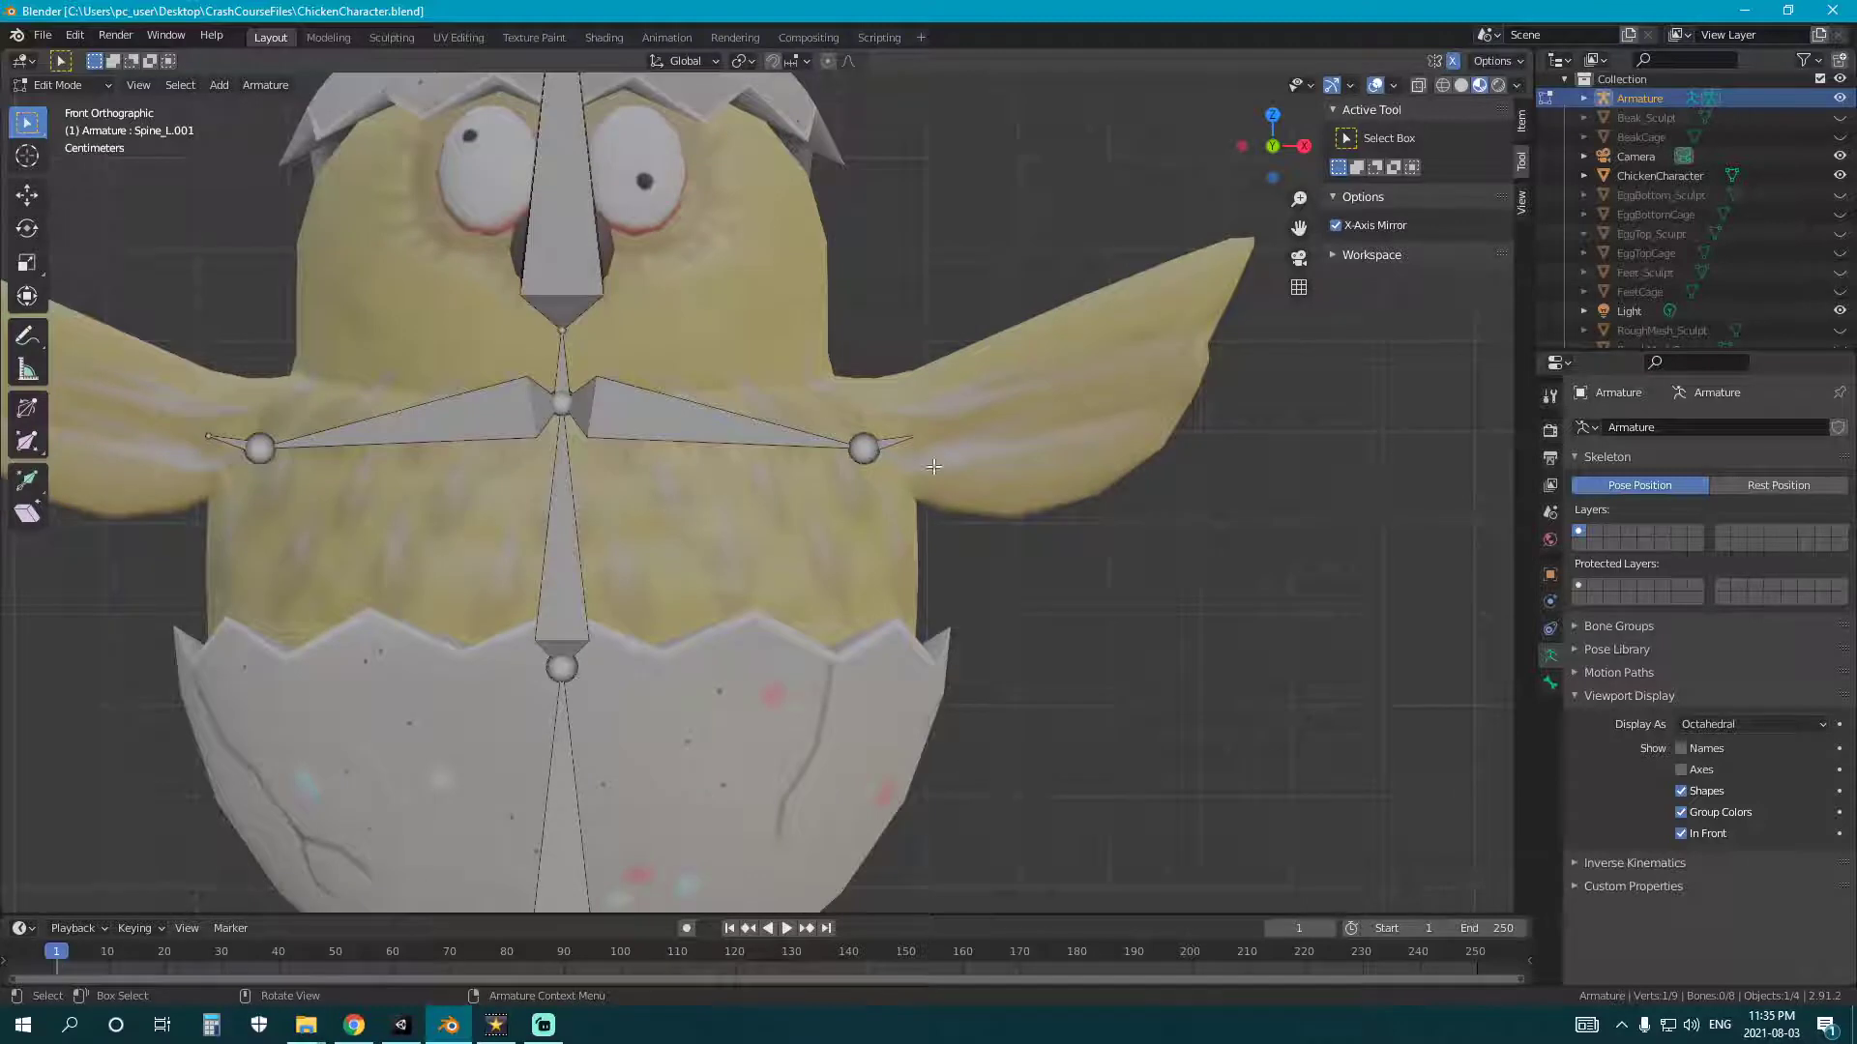
pyautogui.click(677, 420)
# - Extrude a mirrored wing bone from the short bone's tip toward the wing tip, about 0.32 m along X and 0.17 m up
pyautogui.click(899, 438)
pyautogui.press('e')
pyautogui.rightClick(1208, 420)
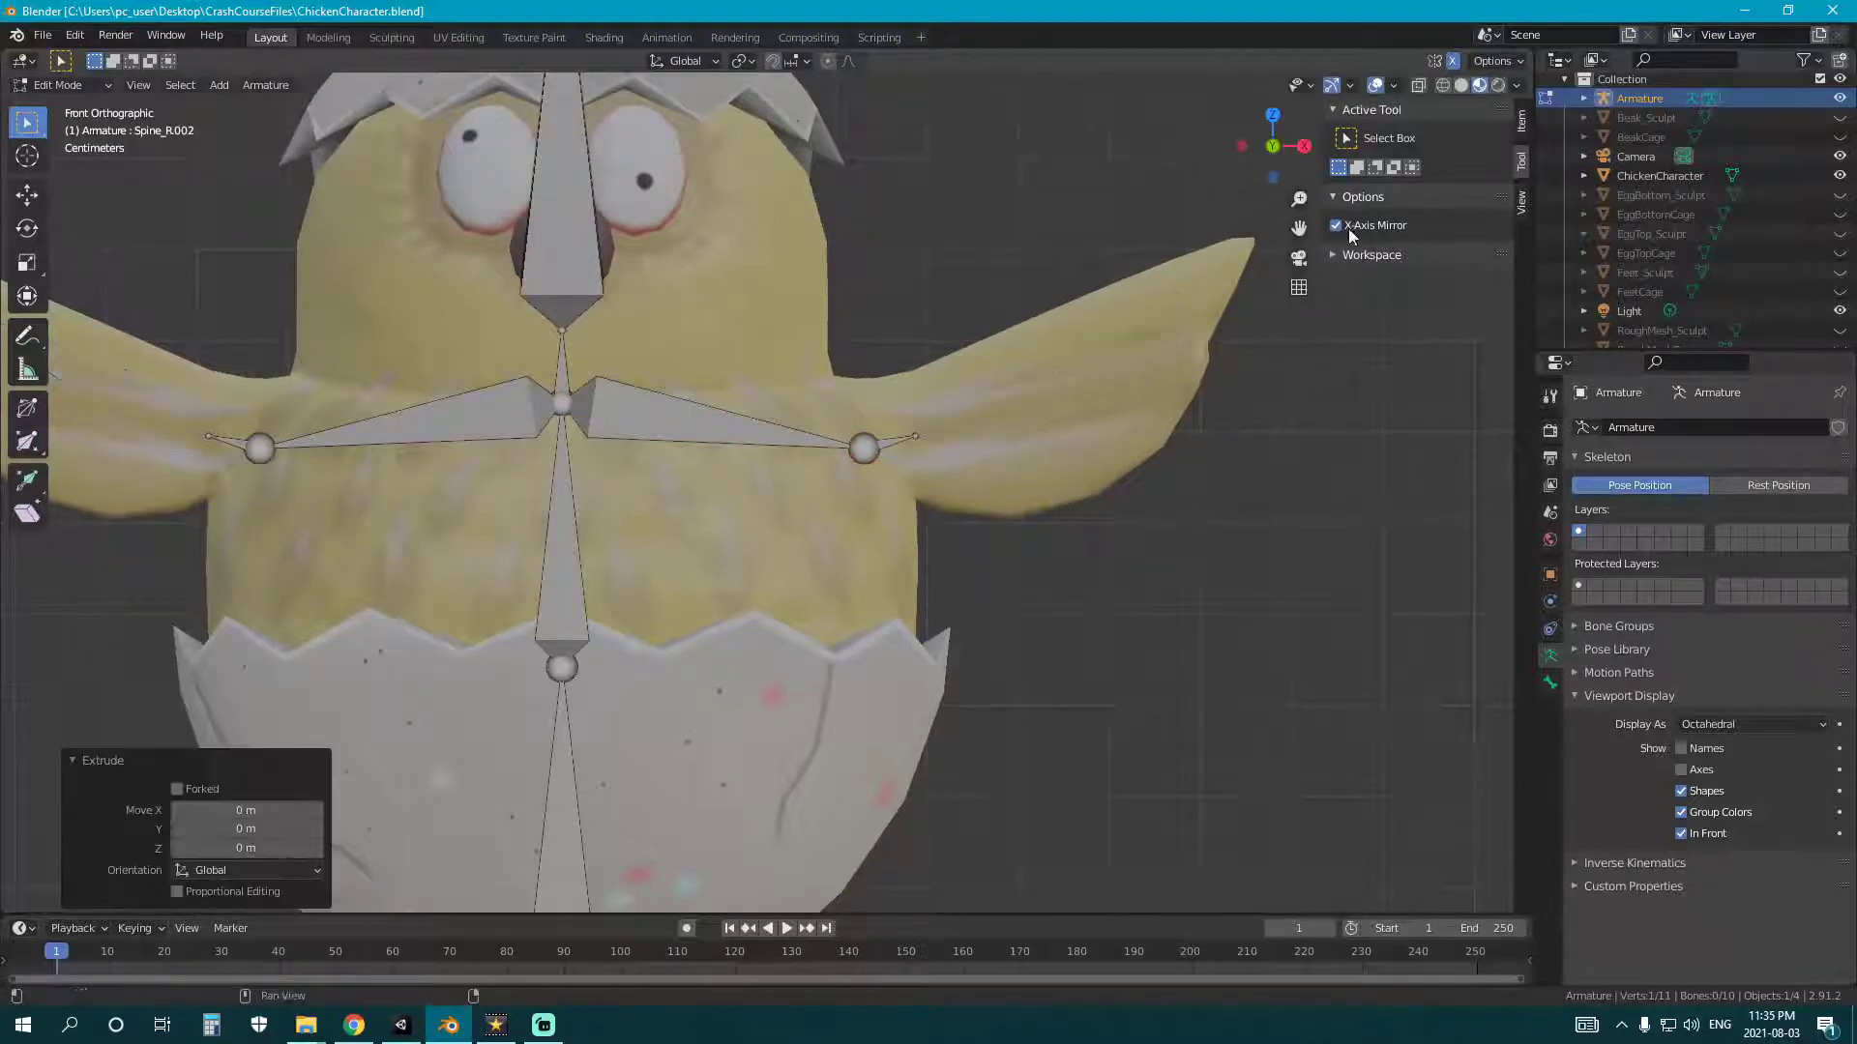
pyautogui.press('g')
pyautogui.click(1200, 442)
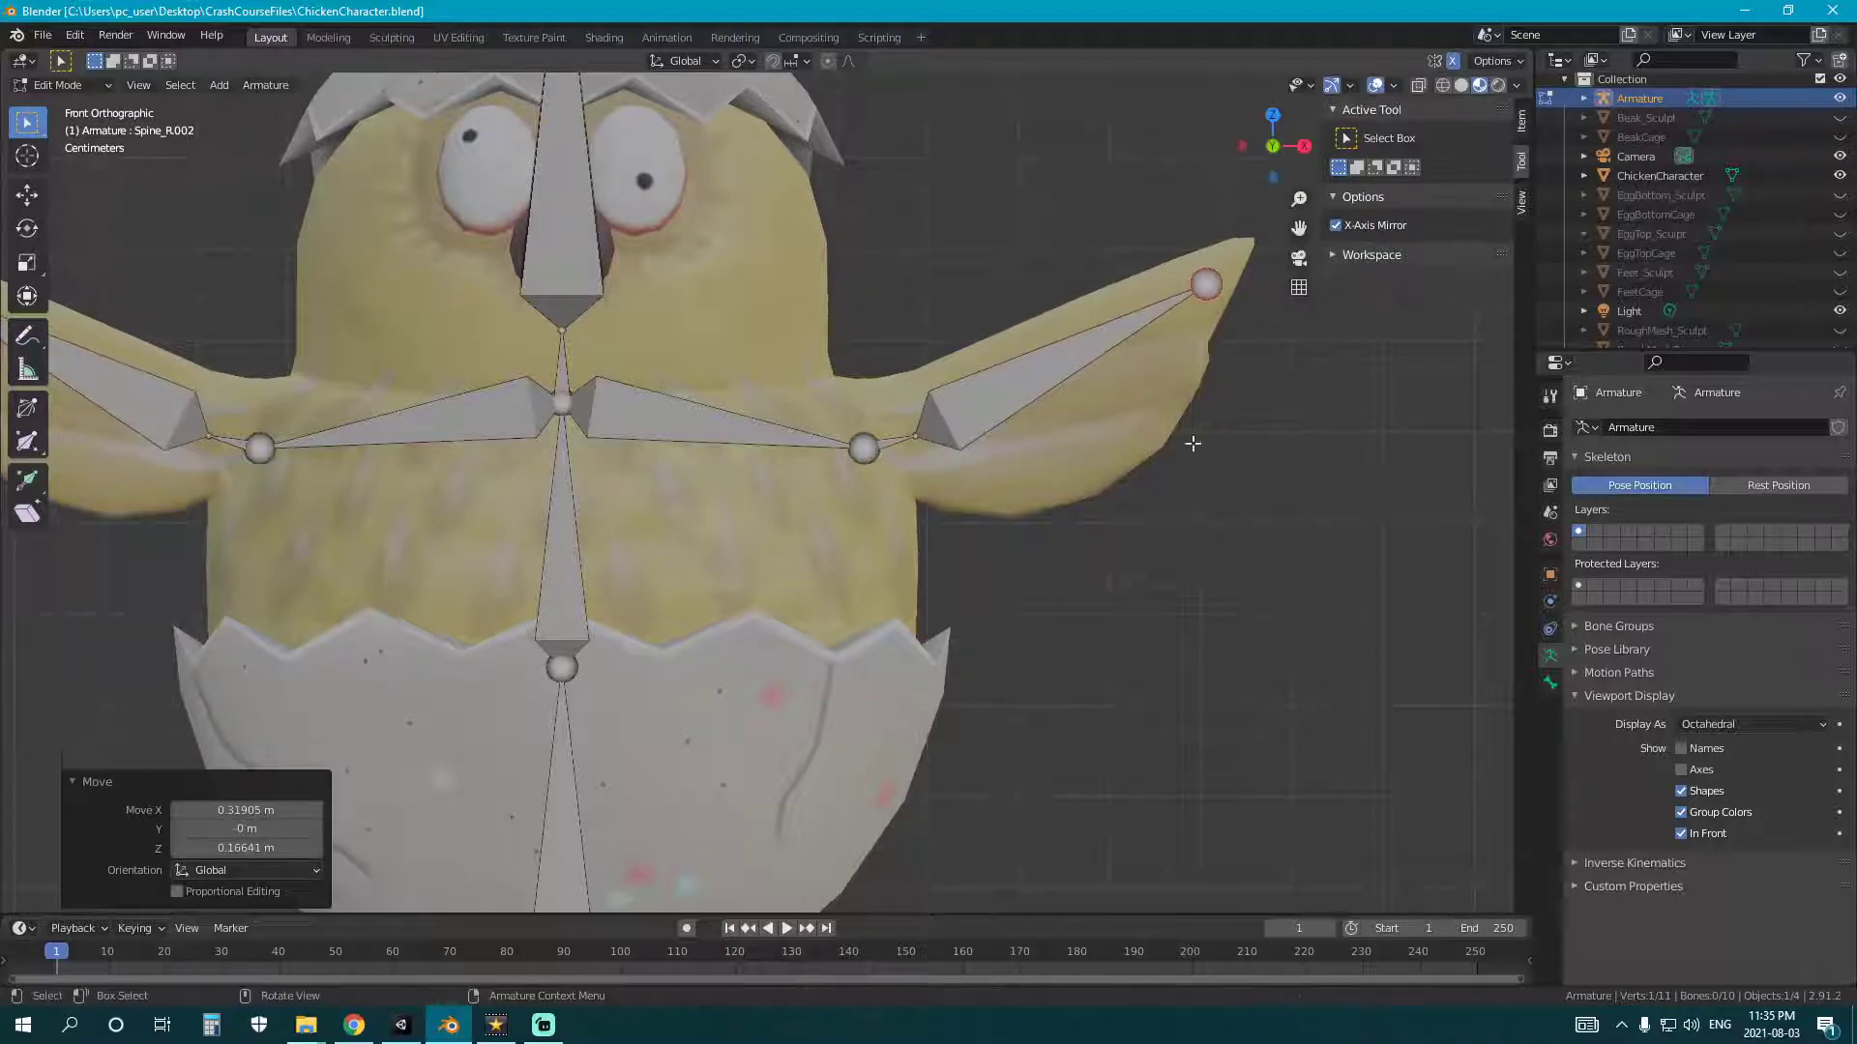
# - Shorten the wing bone by moving its outer tip back toward the body, inside the inner half of the wing
pyautogui.keyDown('shift'); pyautogui.moveTo(1070, 455); pyautogui.dragTo(889, 498, button='middle'); pyautogui.keyUp('shift')
pyautogui.press('g')
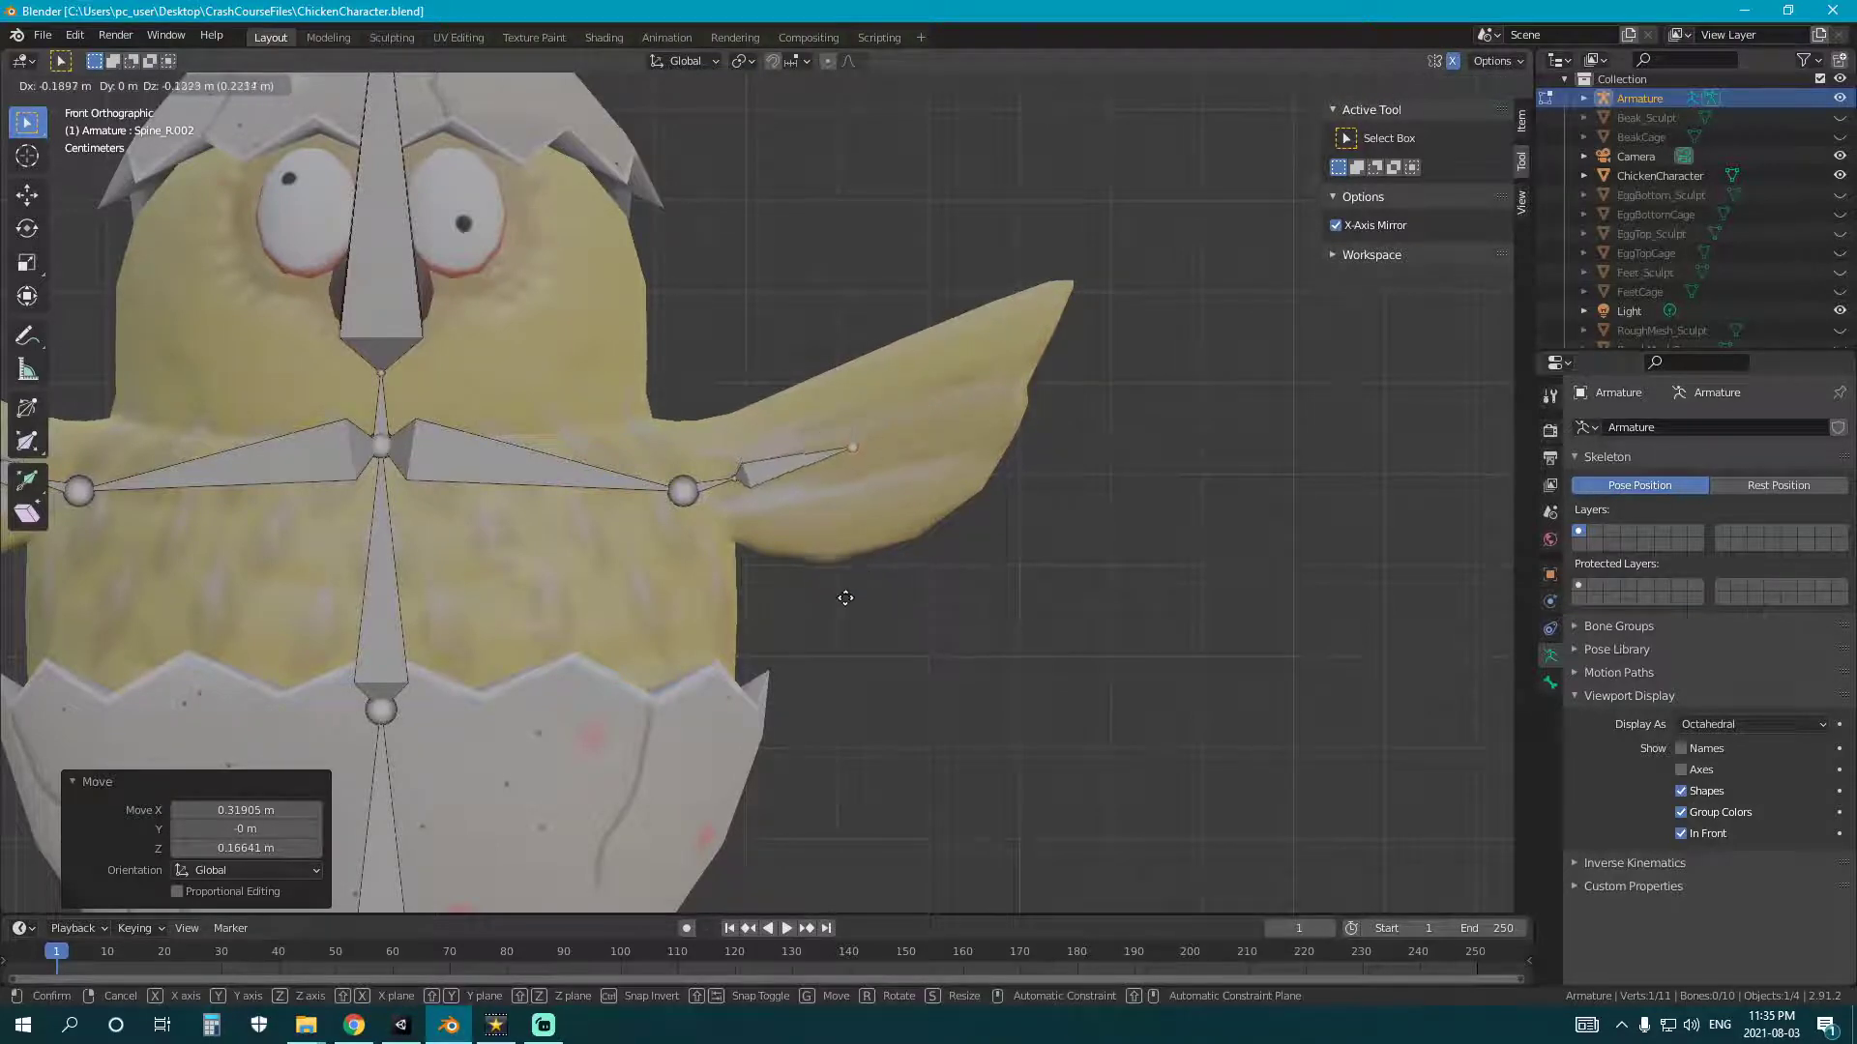
pyautogui.click(839, 595)
# - Extrude two more mirrored bones toward the wing tip, about 0.11 m along X and 0.04 m up, and about 0.18 m along X and 0.09 m up
pyautogui.press('e')
pyautogui.click(1003, 531)
pyautogui.press('e')
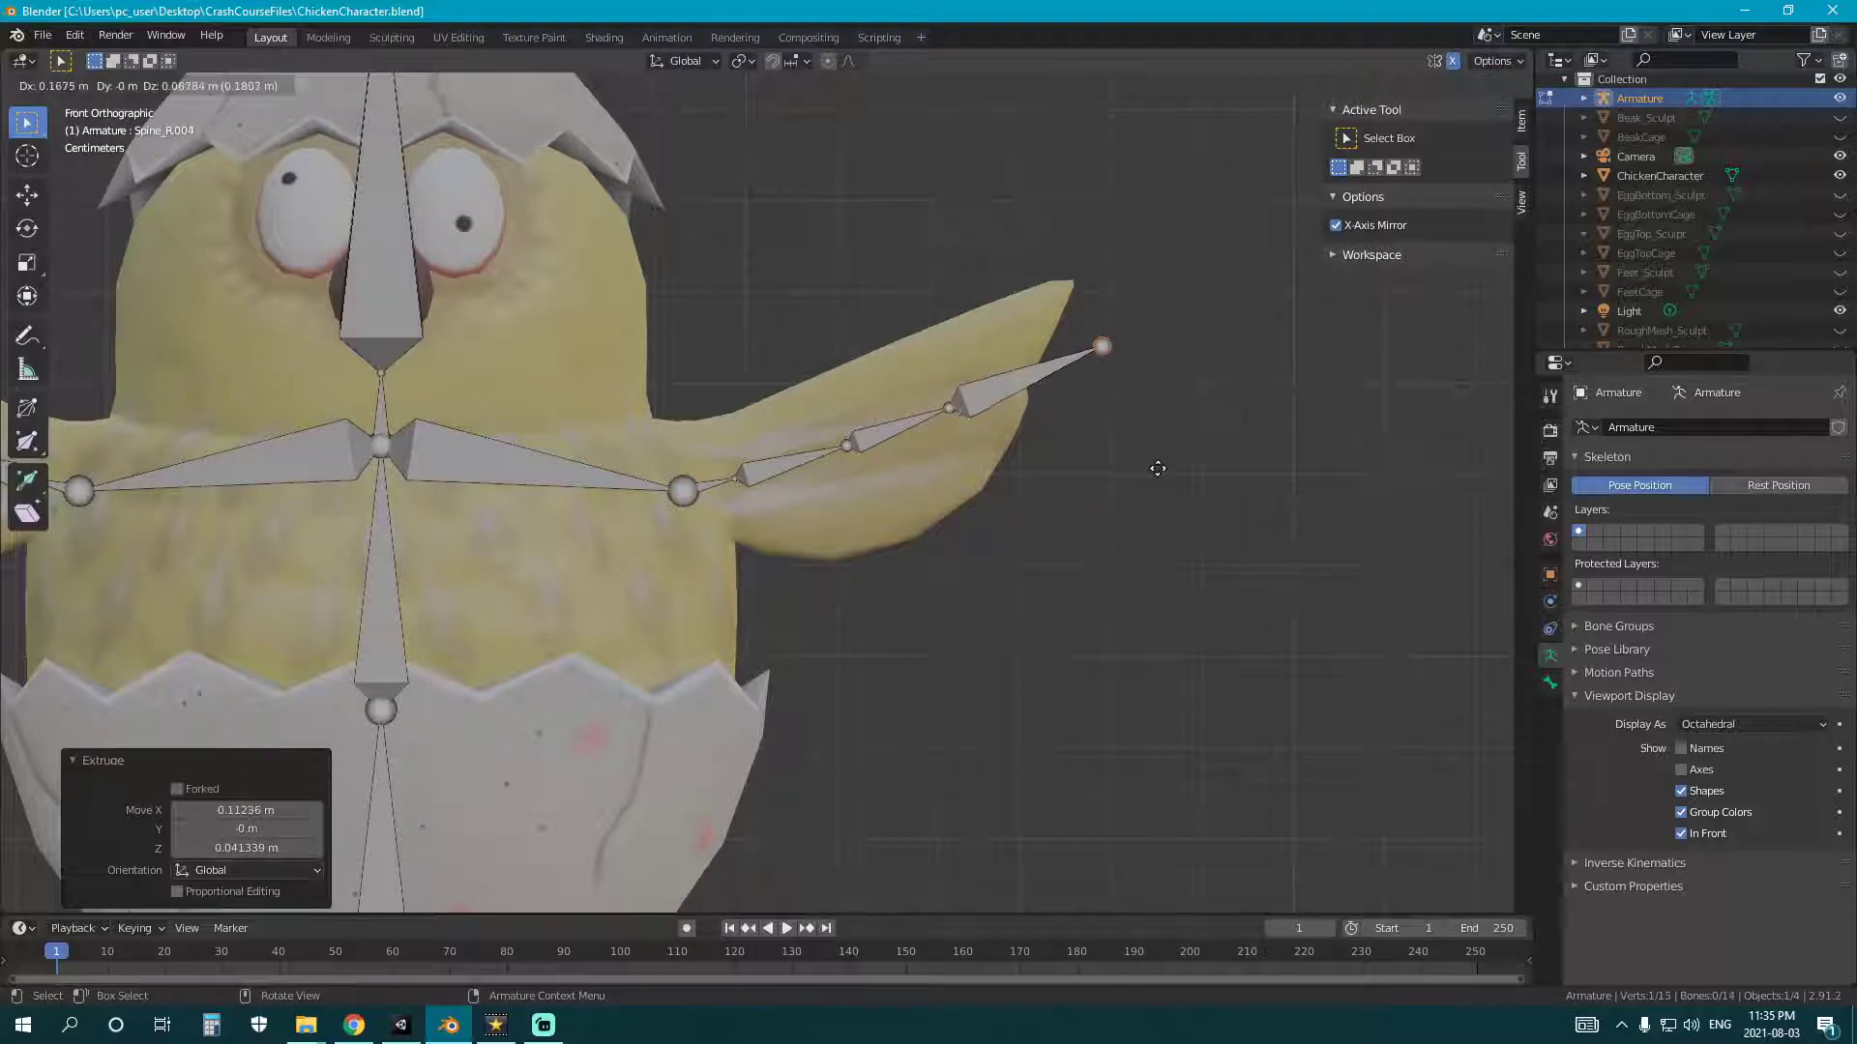
pyautogui.click(1150, 467)
# - Rename the character's left shoulder bone as Spine.L
pyautogui.click(703, 487)
pyautogui.keyDown('shift'); pyautogui.moveTo(703, 488); pyautogui.dragTo(957, 503, button='middle'); pyautogui.keyUp('shift')
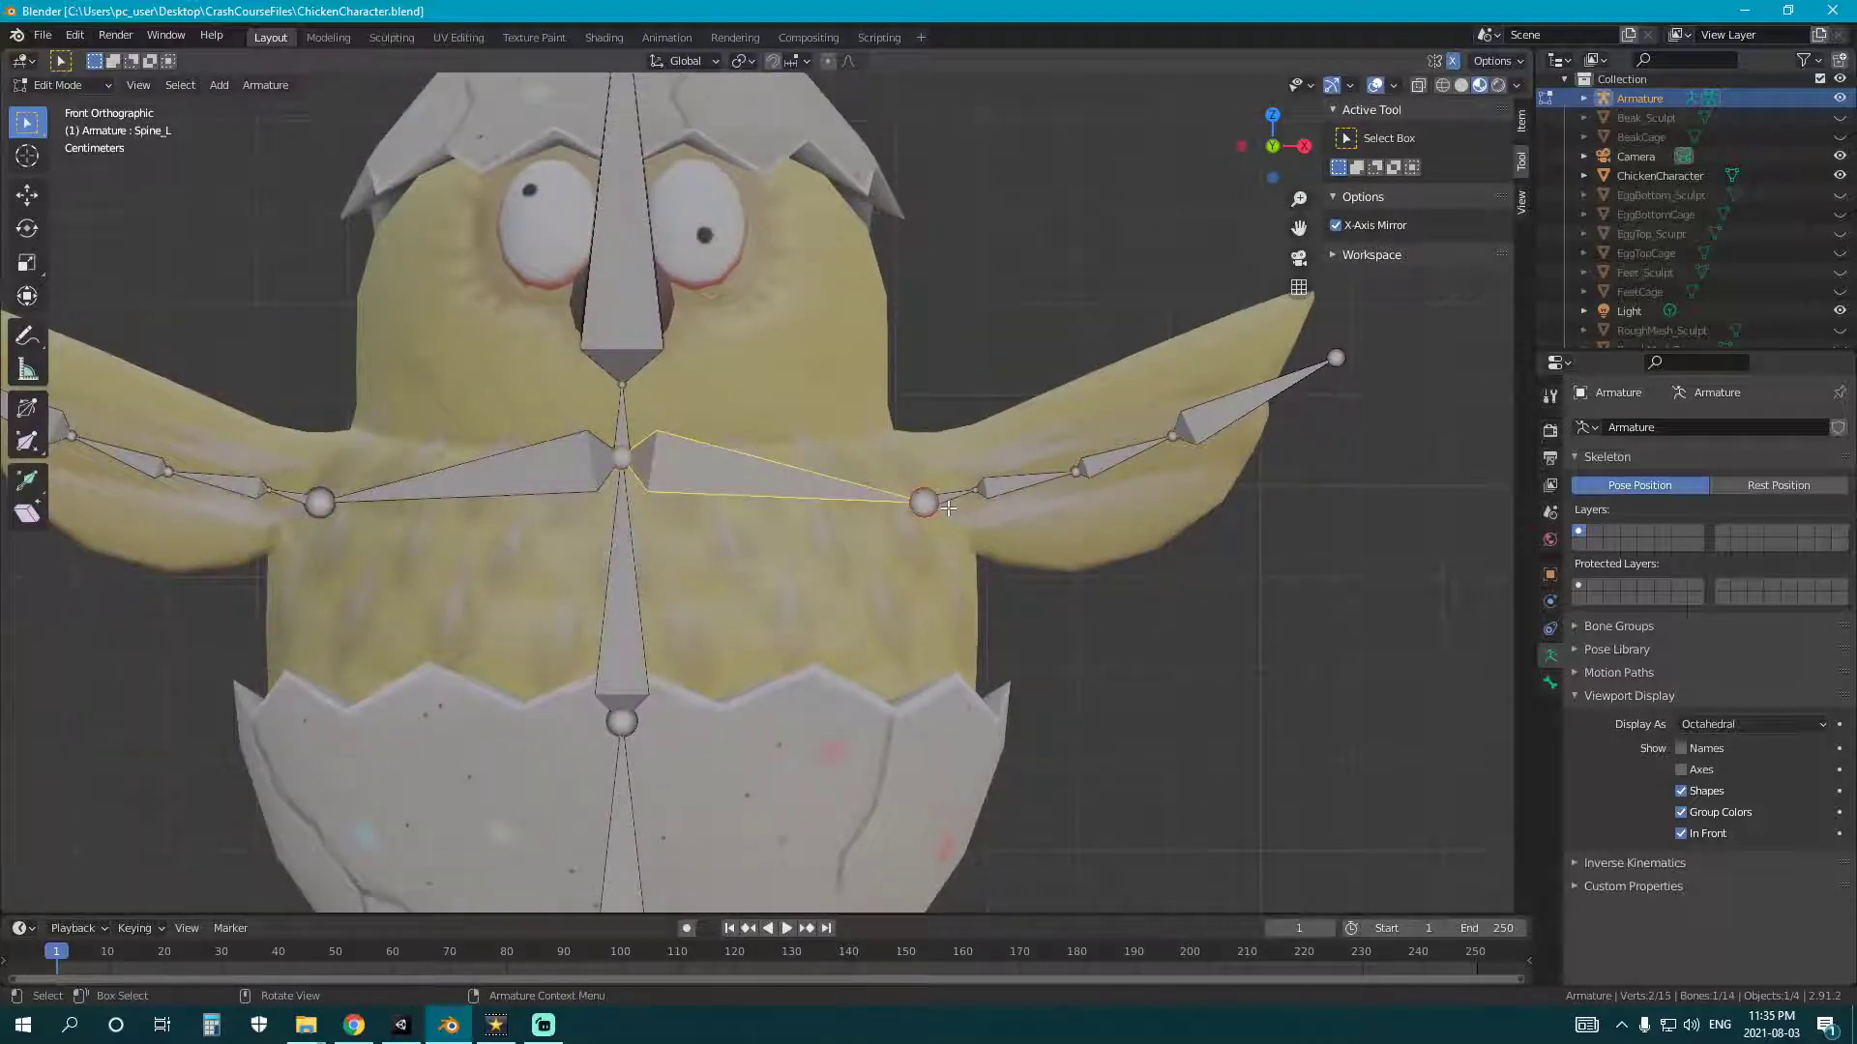
pyautogui.press('F2')
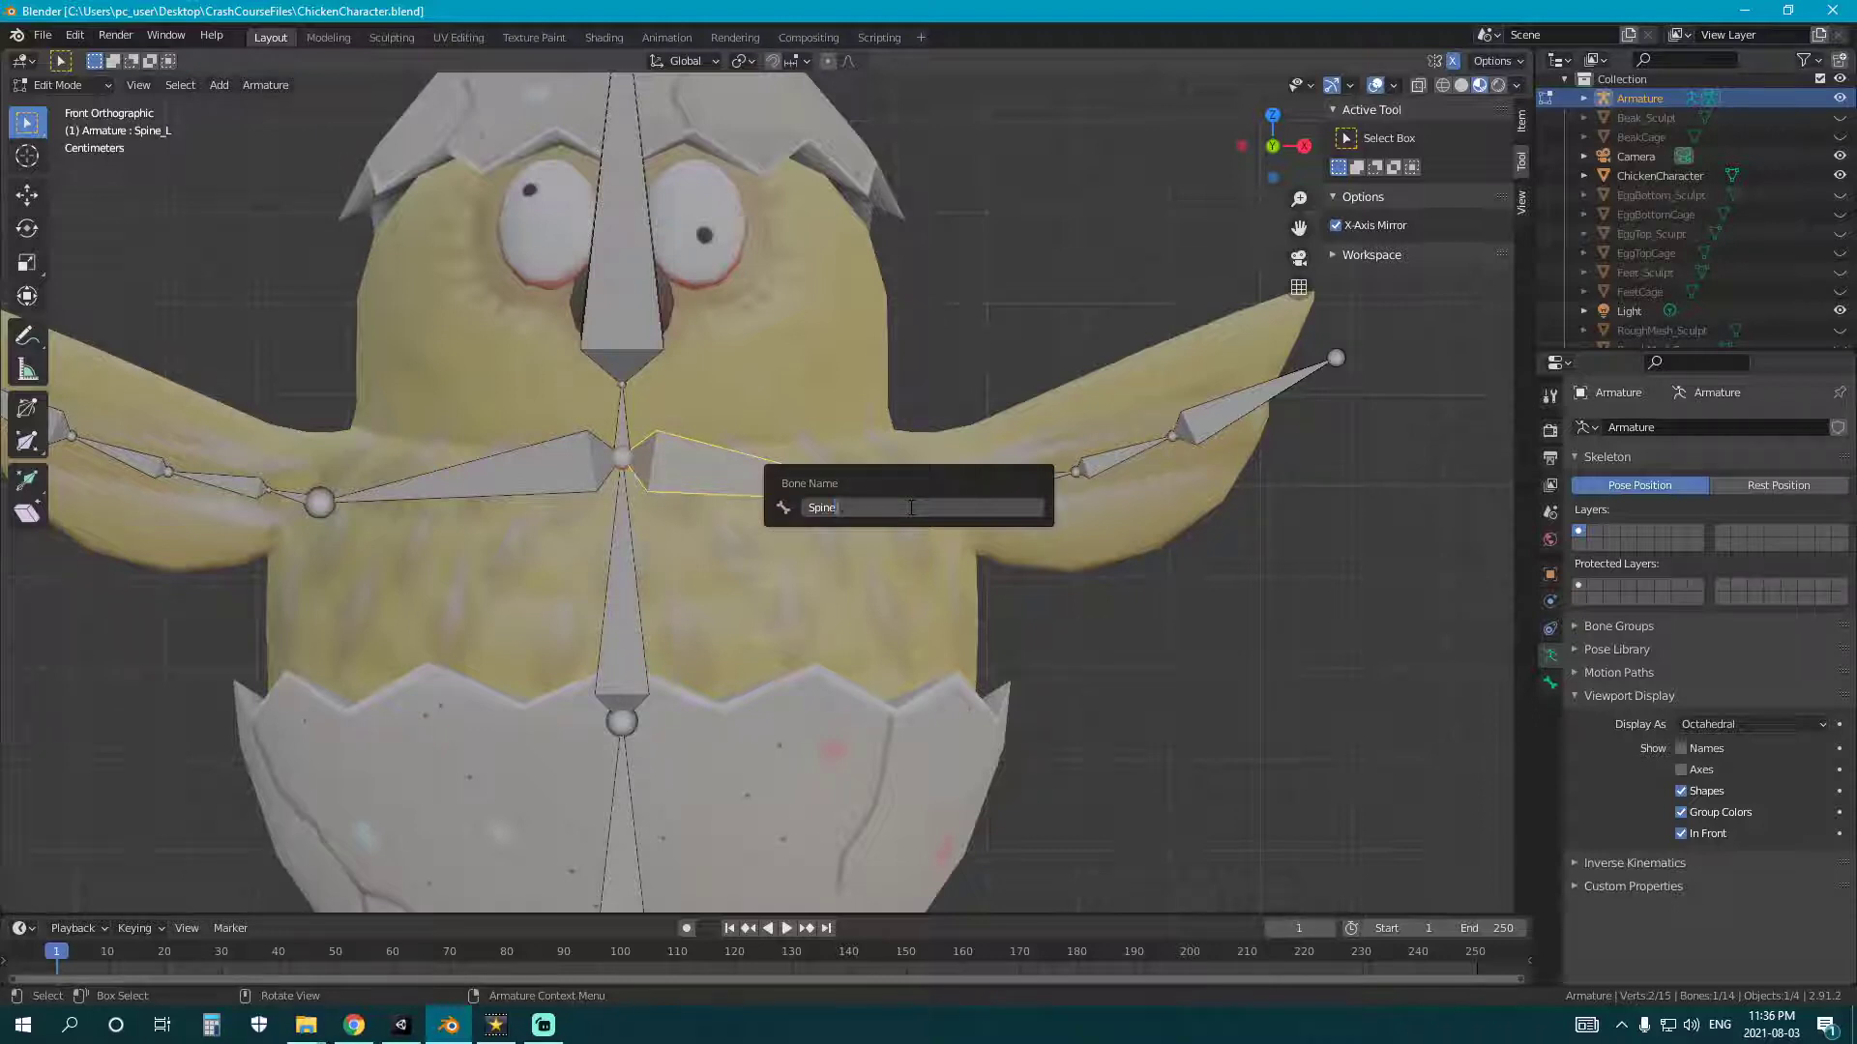
pyautogui.write('_L')
pyautogui.press('Return')
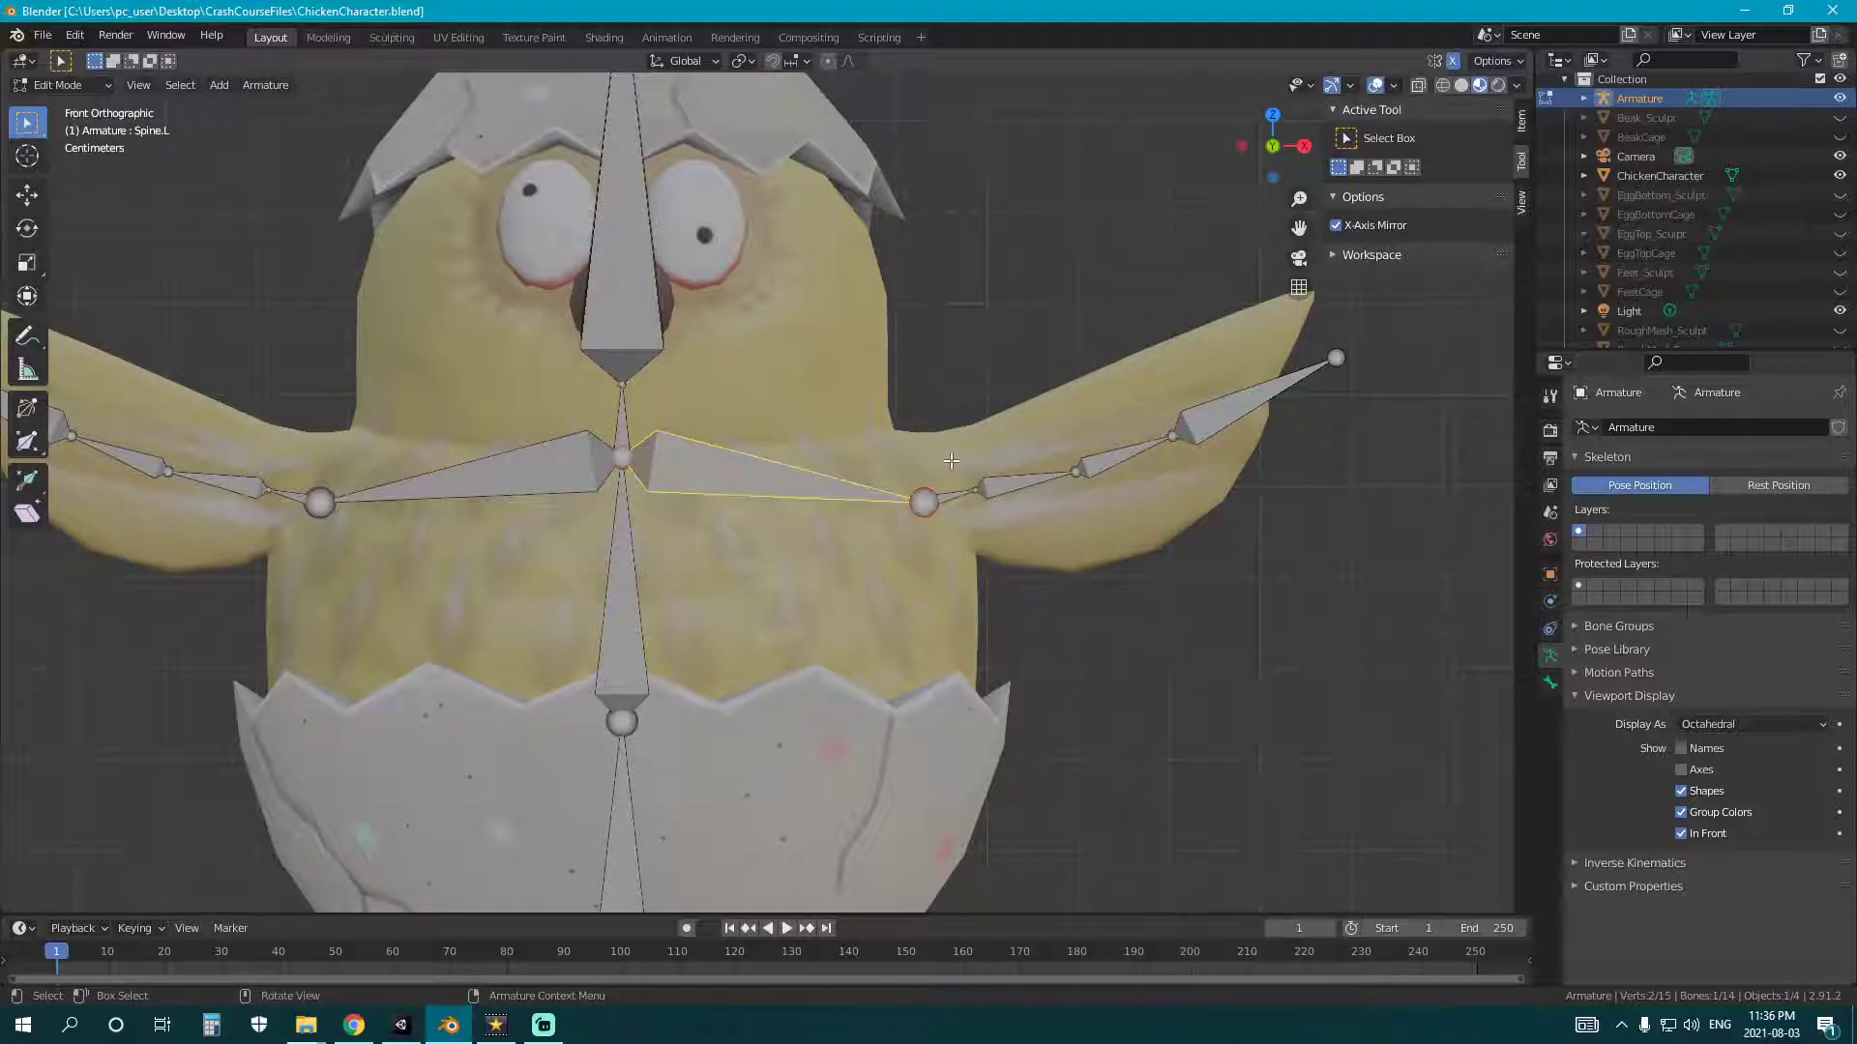
# - From the back view, rename the character's left shoulder bone as Shoulder.L
pyautogui.scroll(-2, 888, 490)
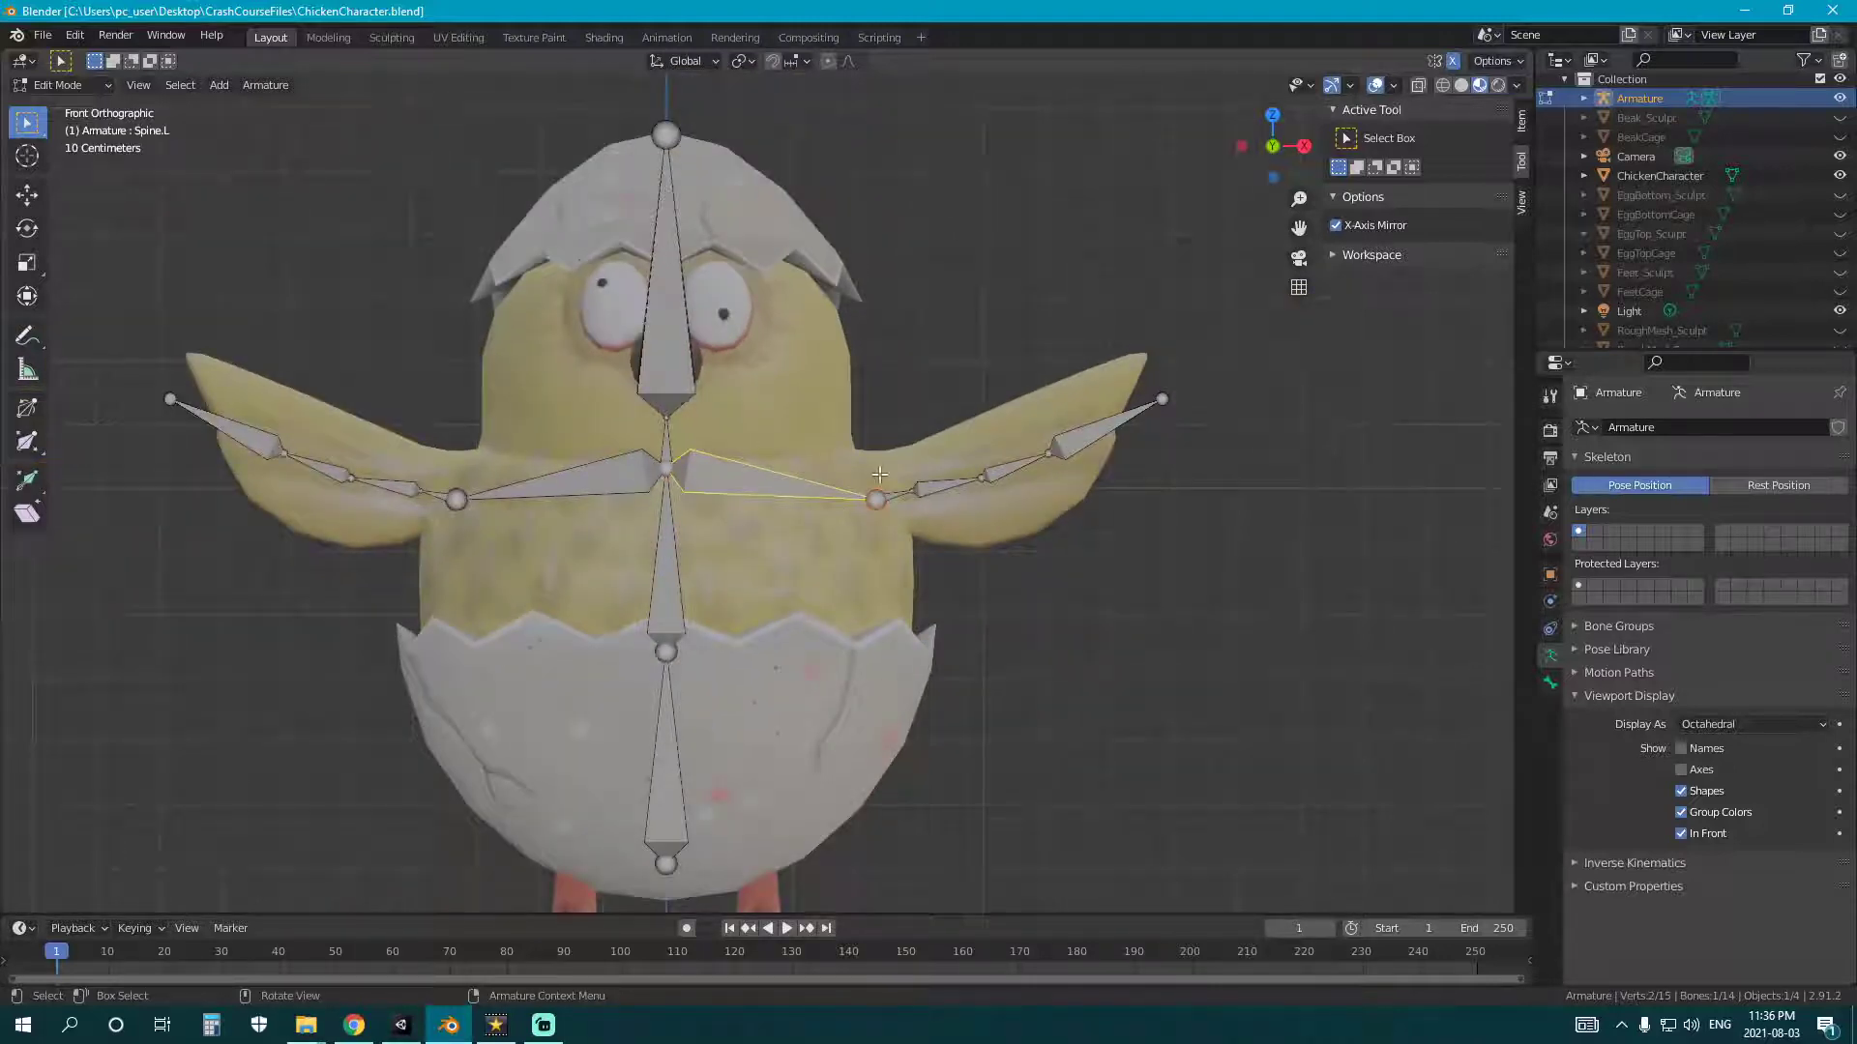
pyautogui.press('ctrl+KP_1')
pyautogui.scroll(-2, 750, 501)
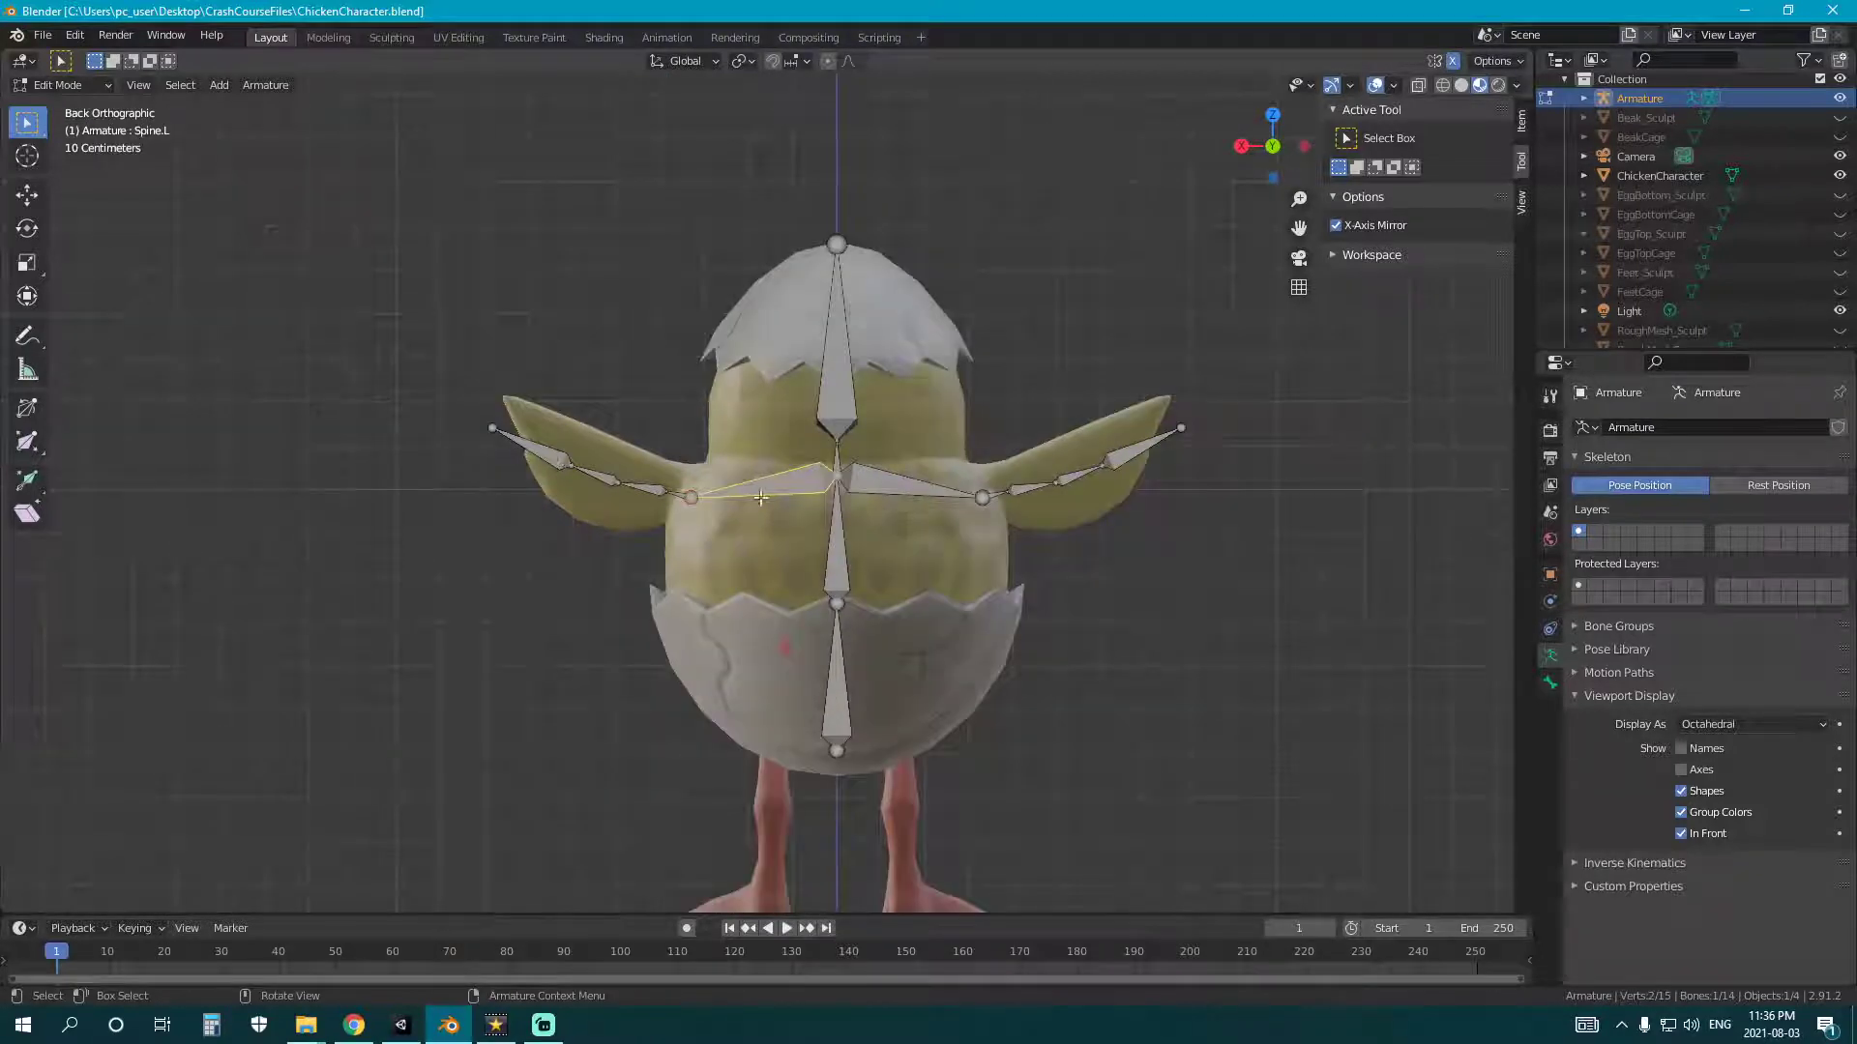
pyautogui.click(690, 497)
pyautogui.scroll(3, 667, 511)
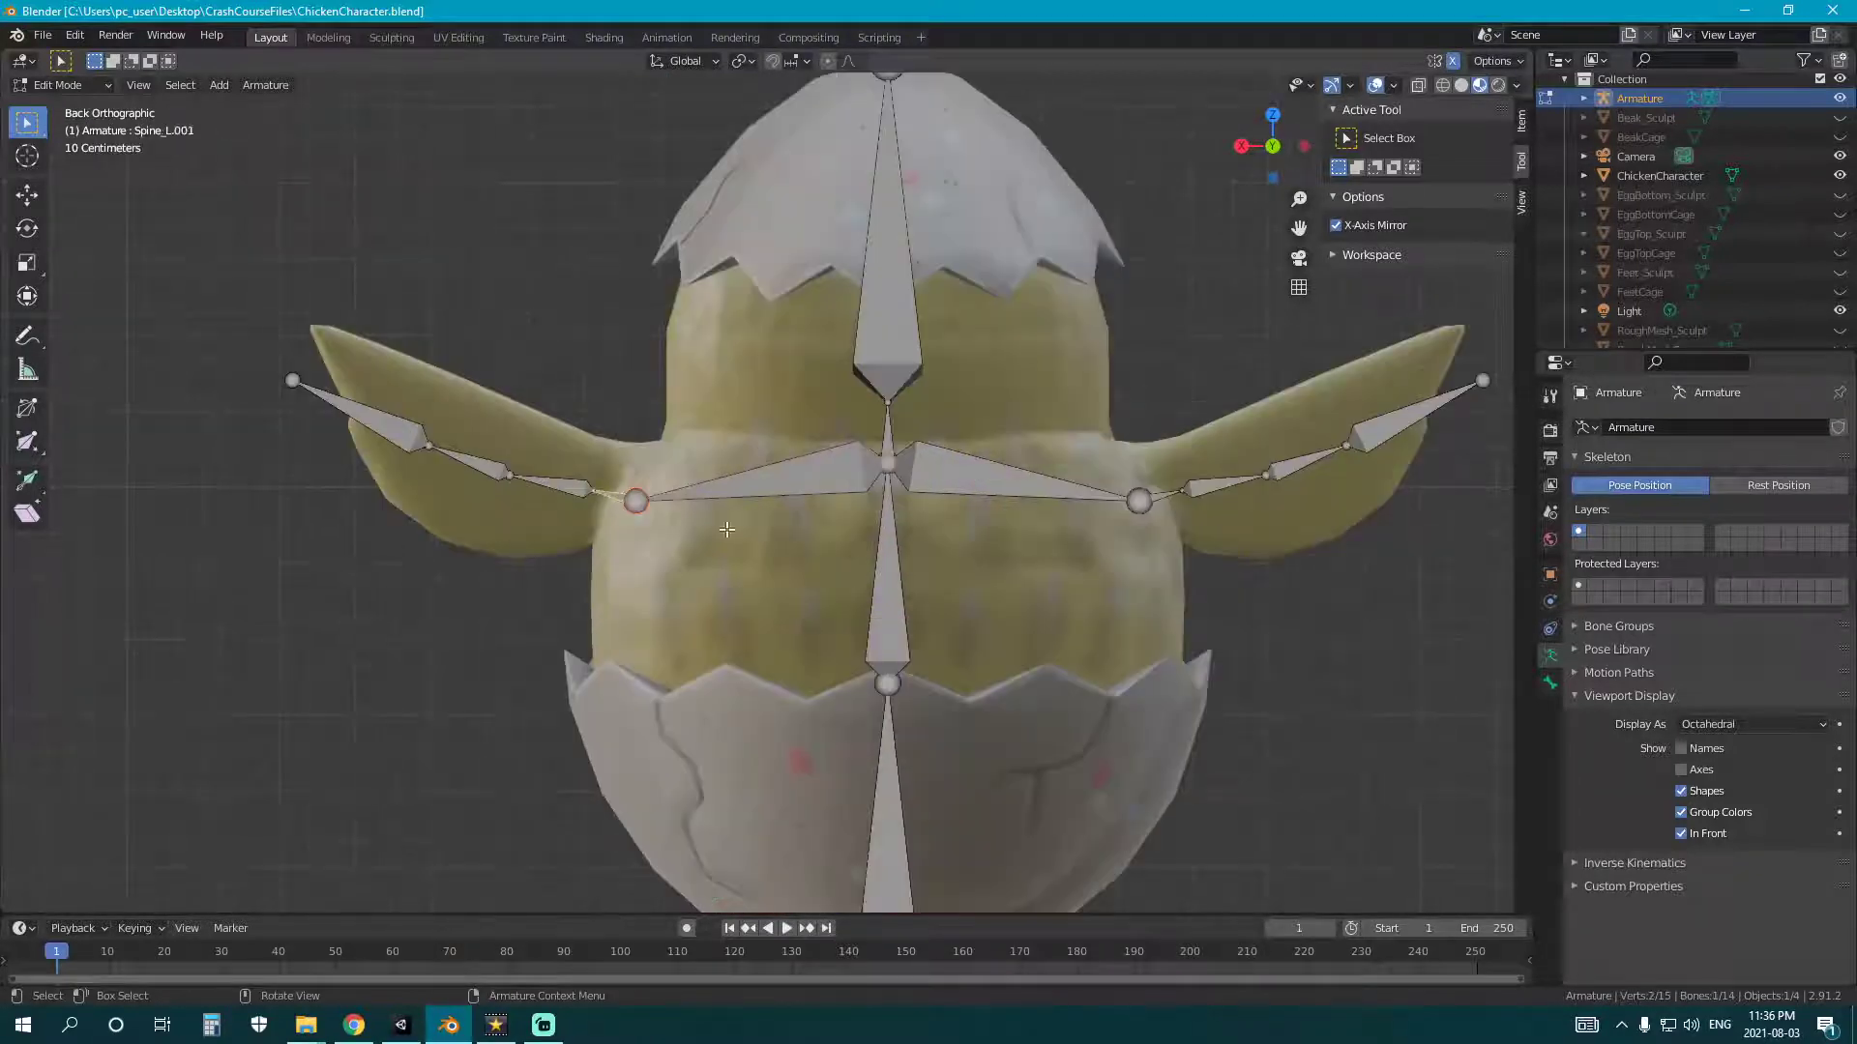
pyautogui.press('F2')
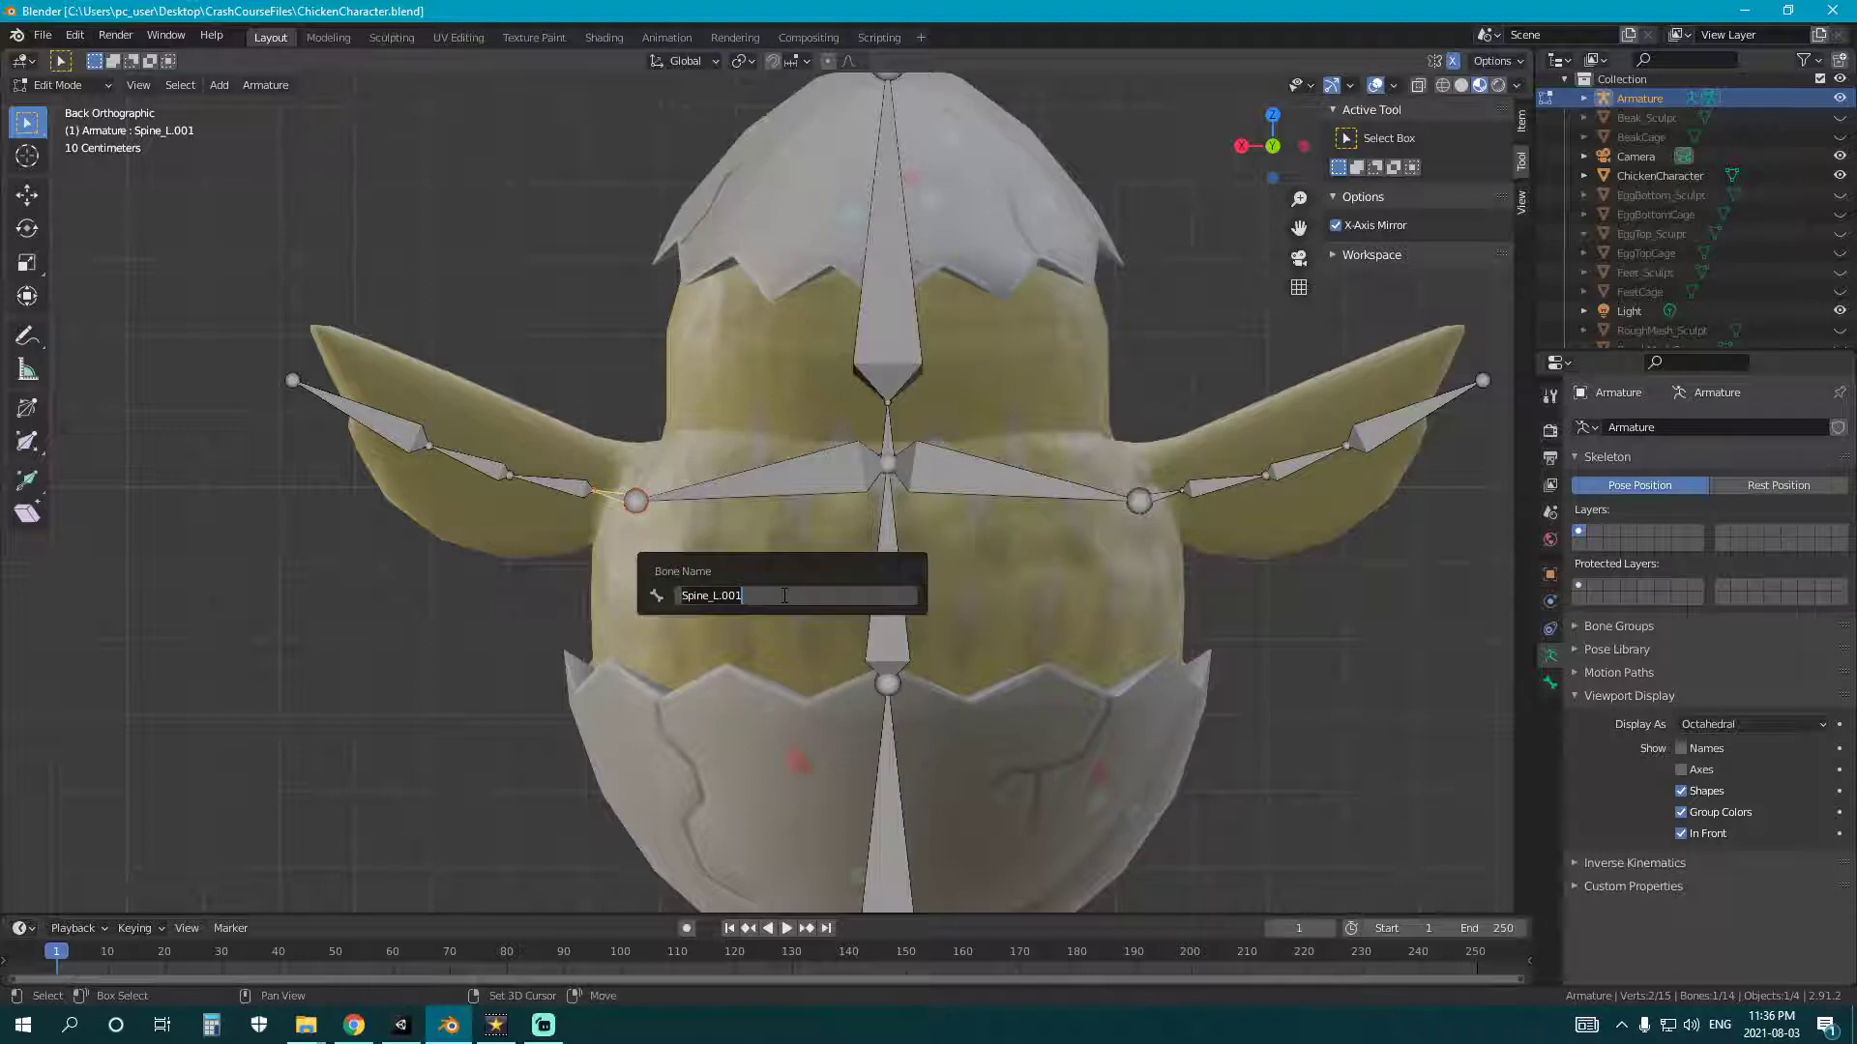
pyautogui.click(837, 485)
pyautogui.click(817, 480)
pyautogui.press('F2')
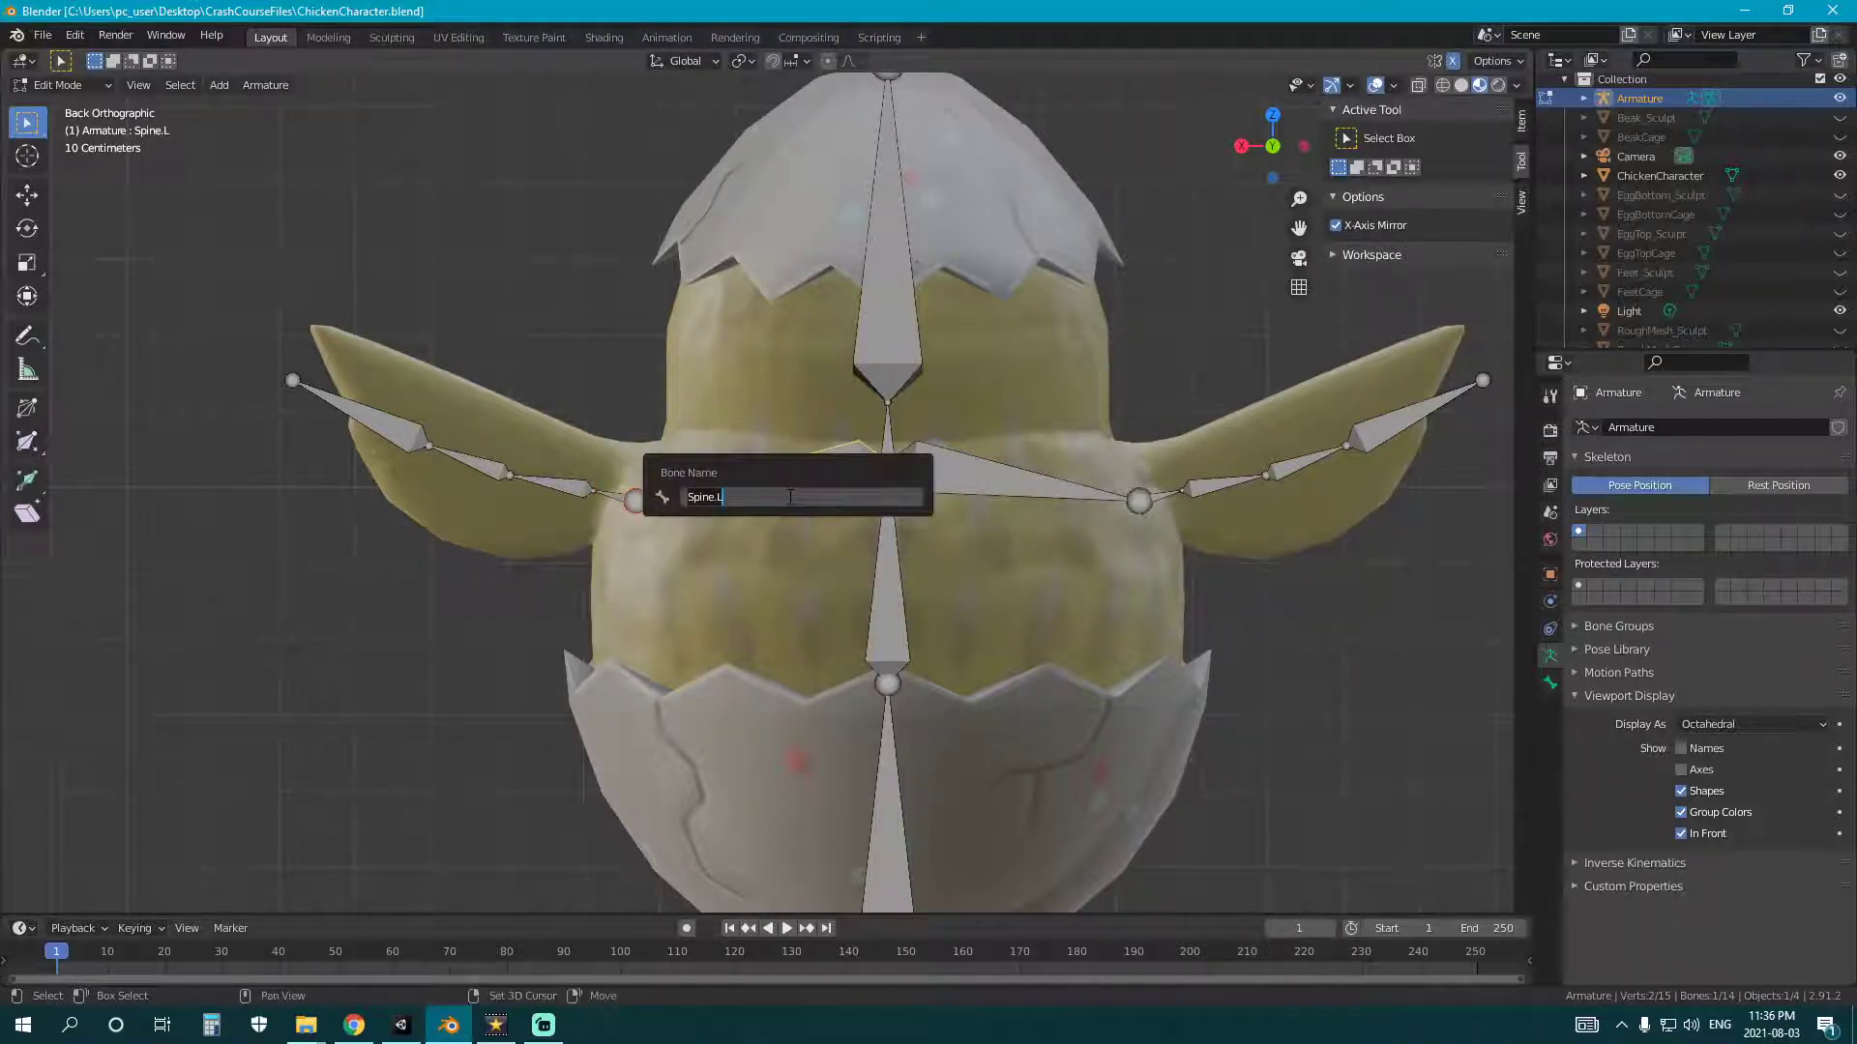
pyautogui.write('Shoulder')
pyautogui.press('Return')
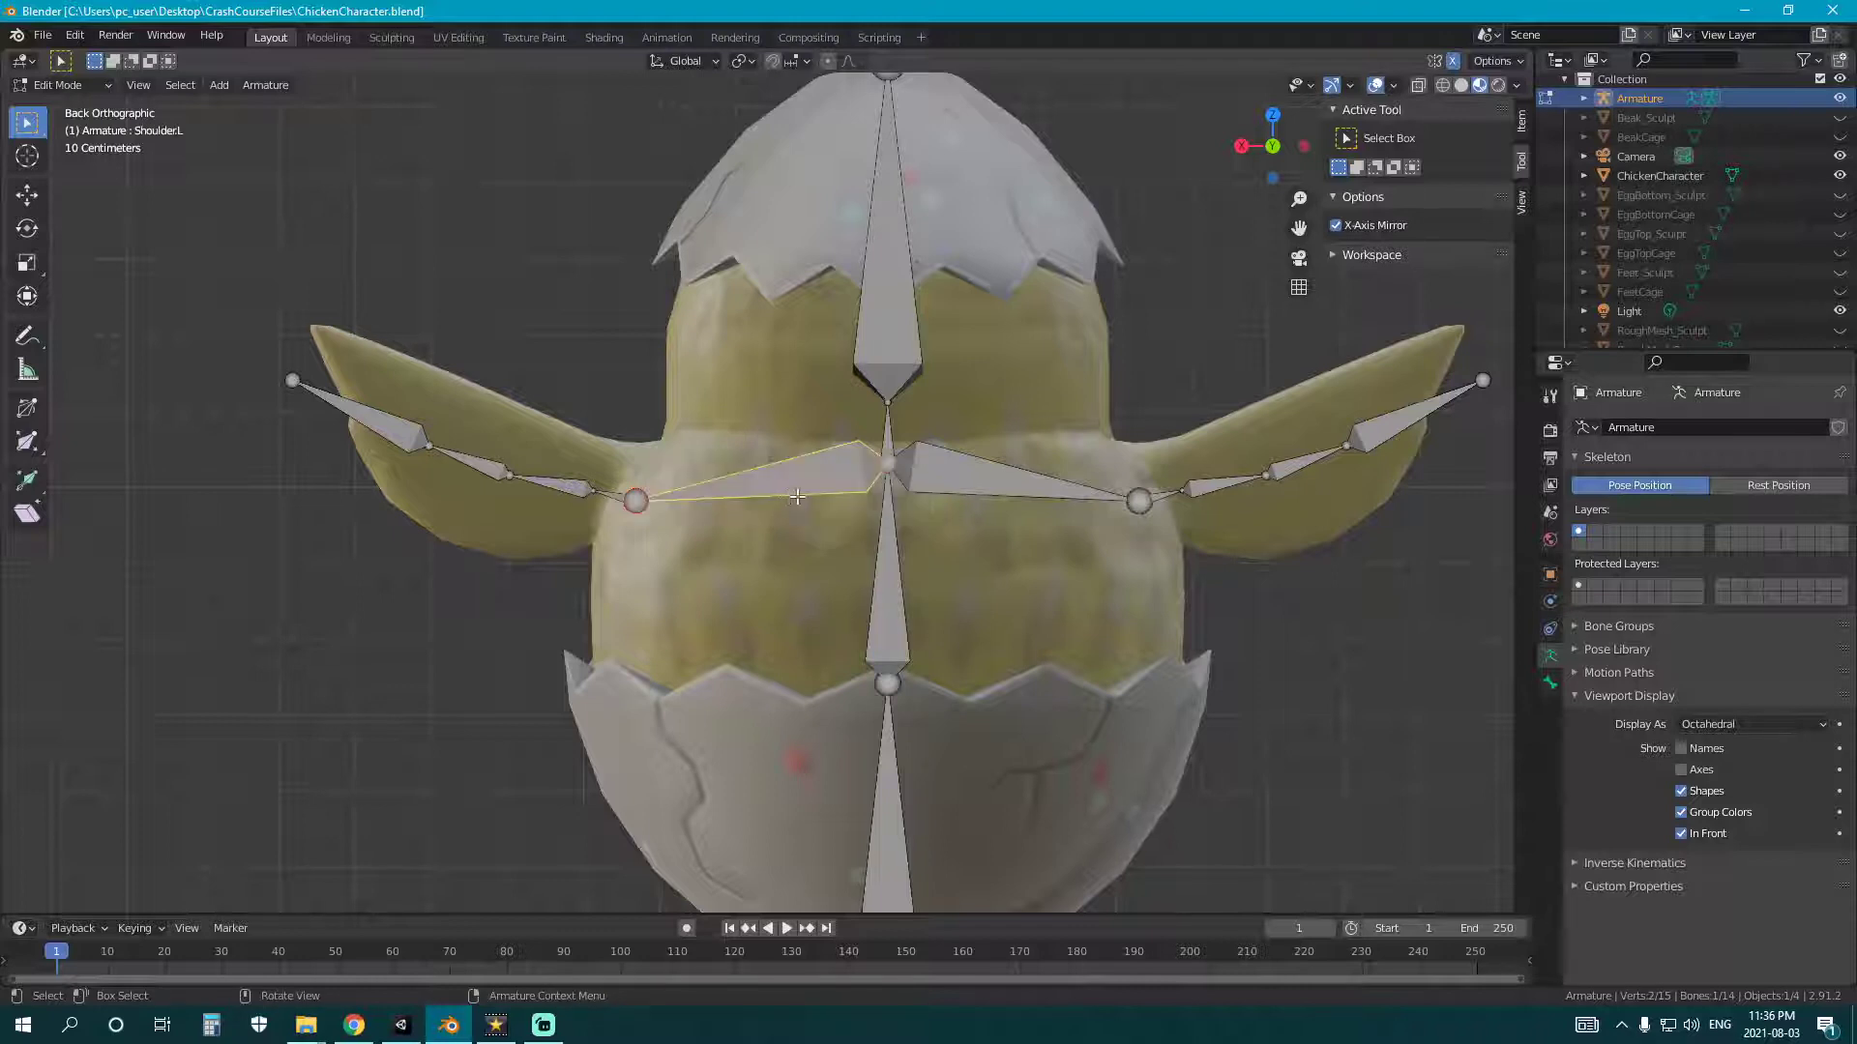
# - Rename the opposite shoulder bone as Shoulder.R
pyautogui.click(1021, 492)
pyautogui.press('F2')
pyautogui.write('Shoulder.R')
pyautogui.press('Return')
# - Rename the short bone at the base of the left wing as Wing1.L
pyautogui.click(621, 503)
pyautogui.press('F2')
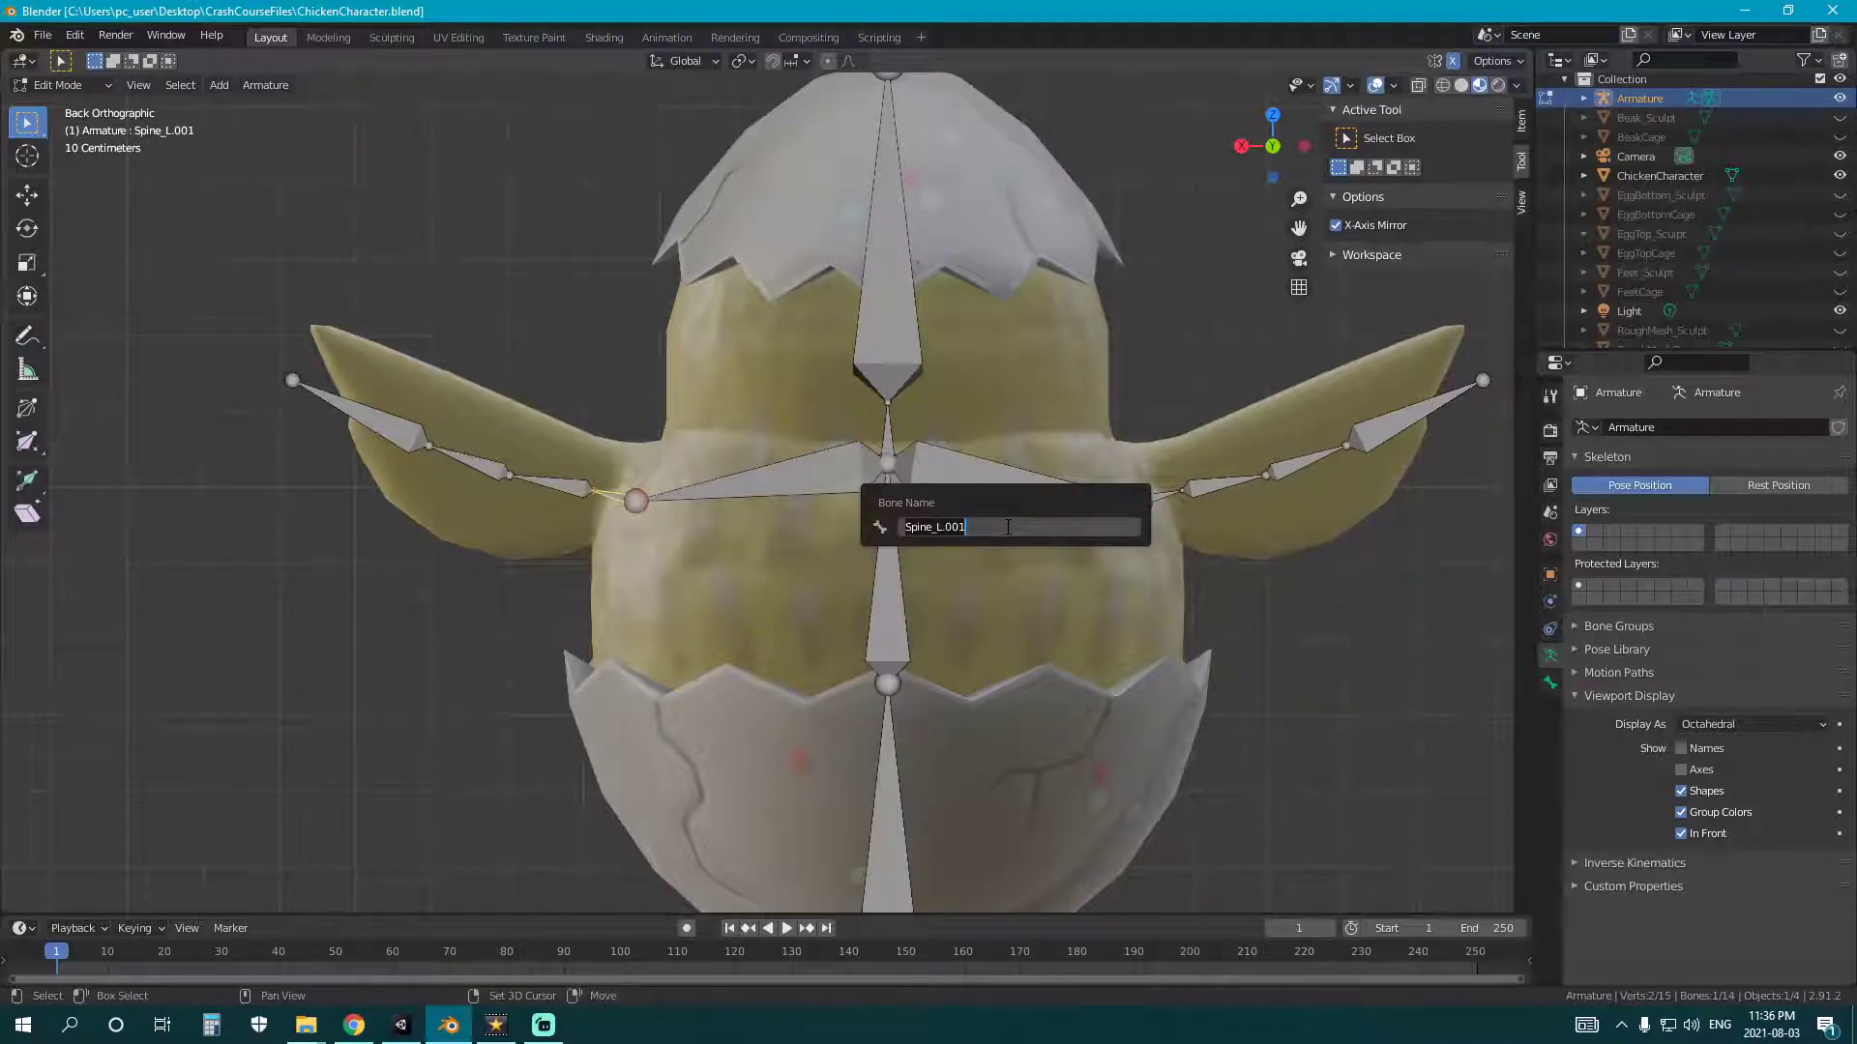
pyautogui.write('Wing')
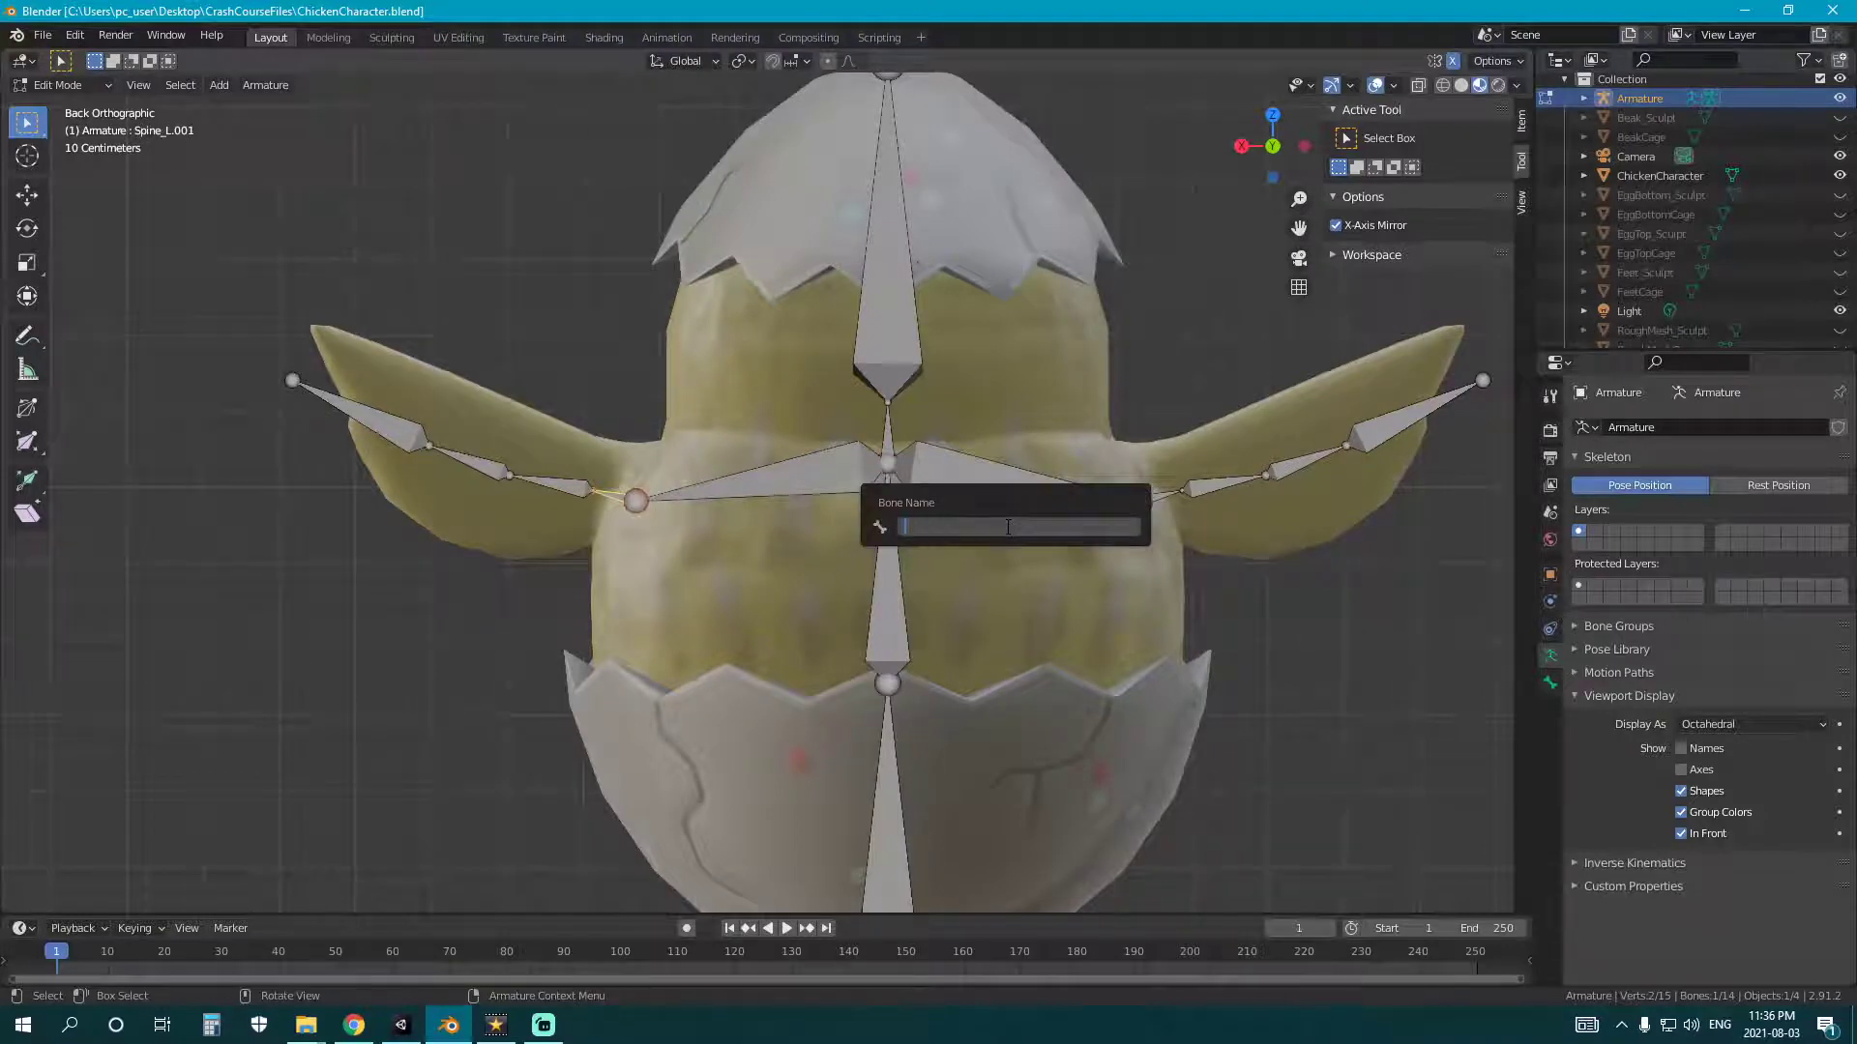
pyautogui.press('shift')
pyautogui.write('Wing1_L')
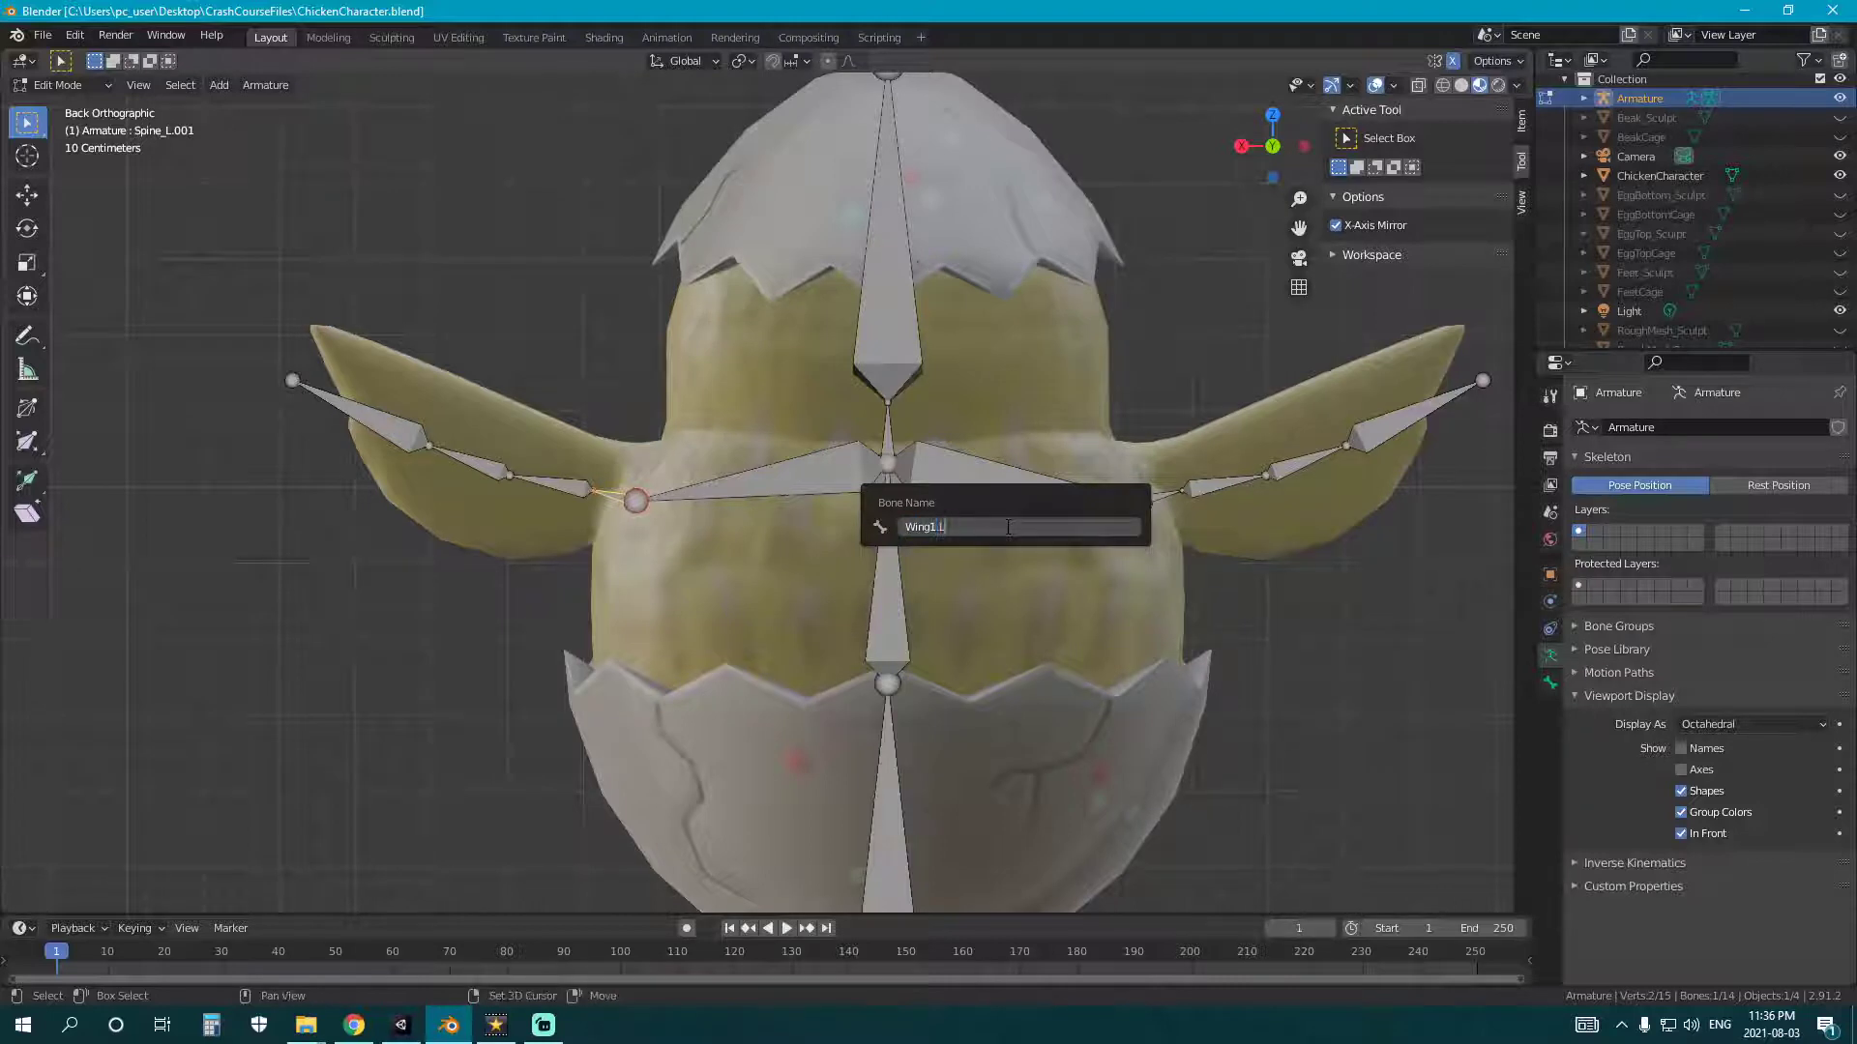
pyautogui.press('Return')
# - Rename the matching short bone at the base of the right wing as Wing1.R
pyautogui.click(1179, 497)
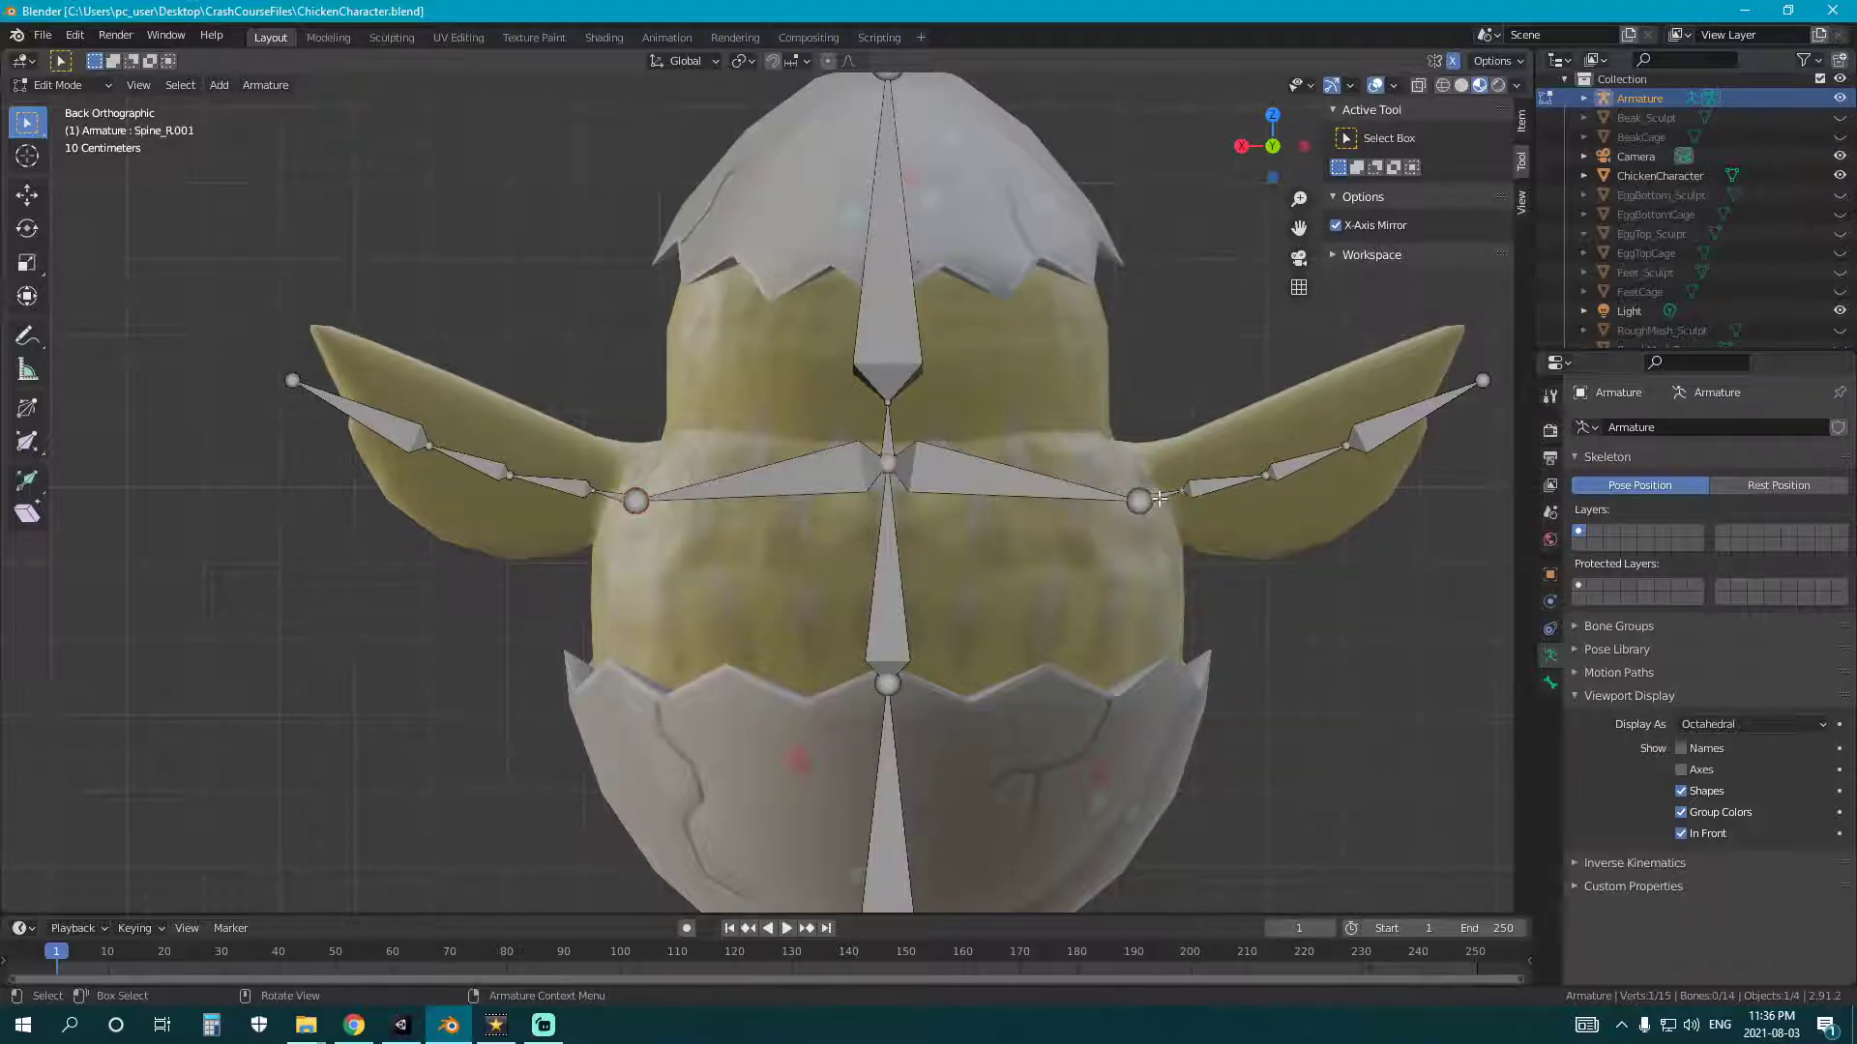
pyautogui.press('F2')
pyautogui.write('Wing1')
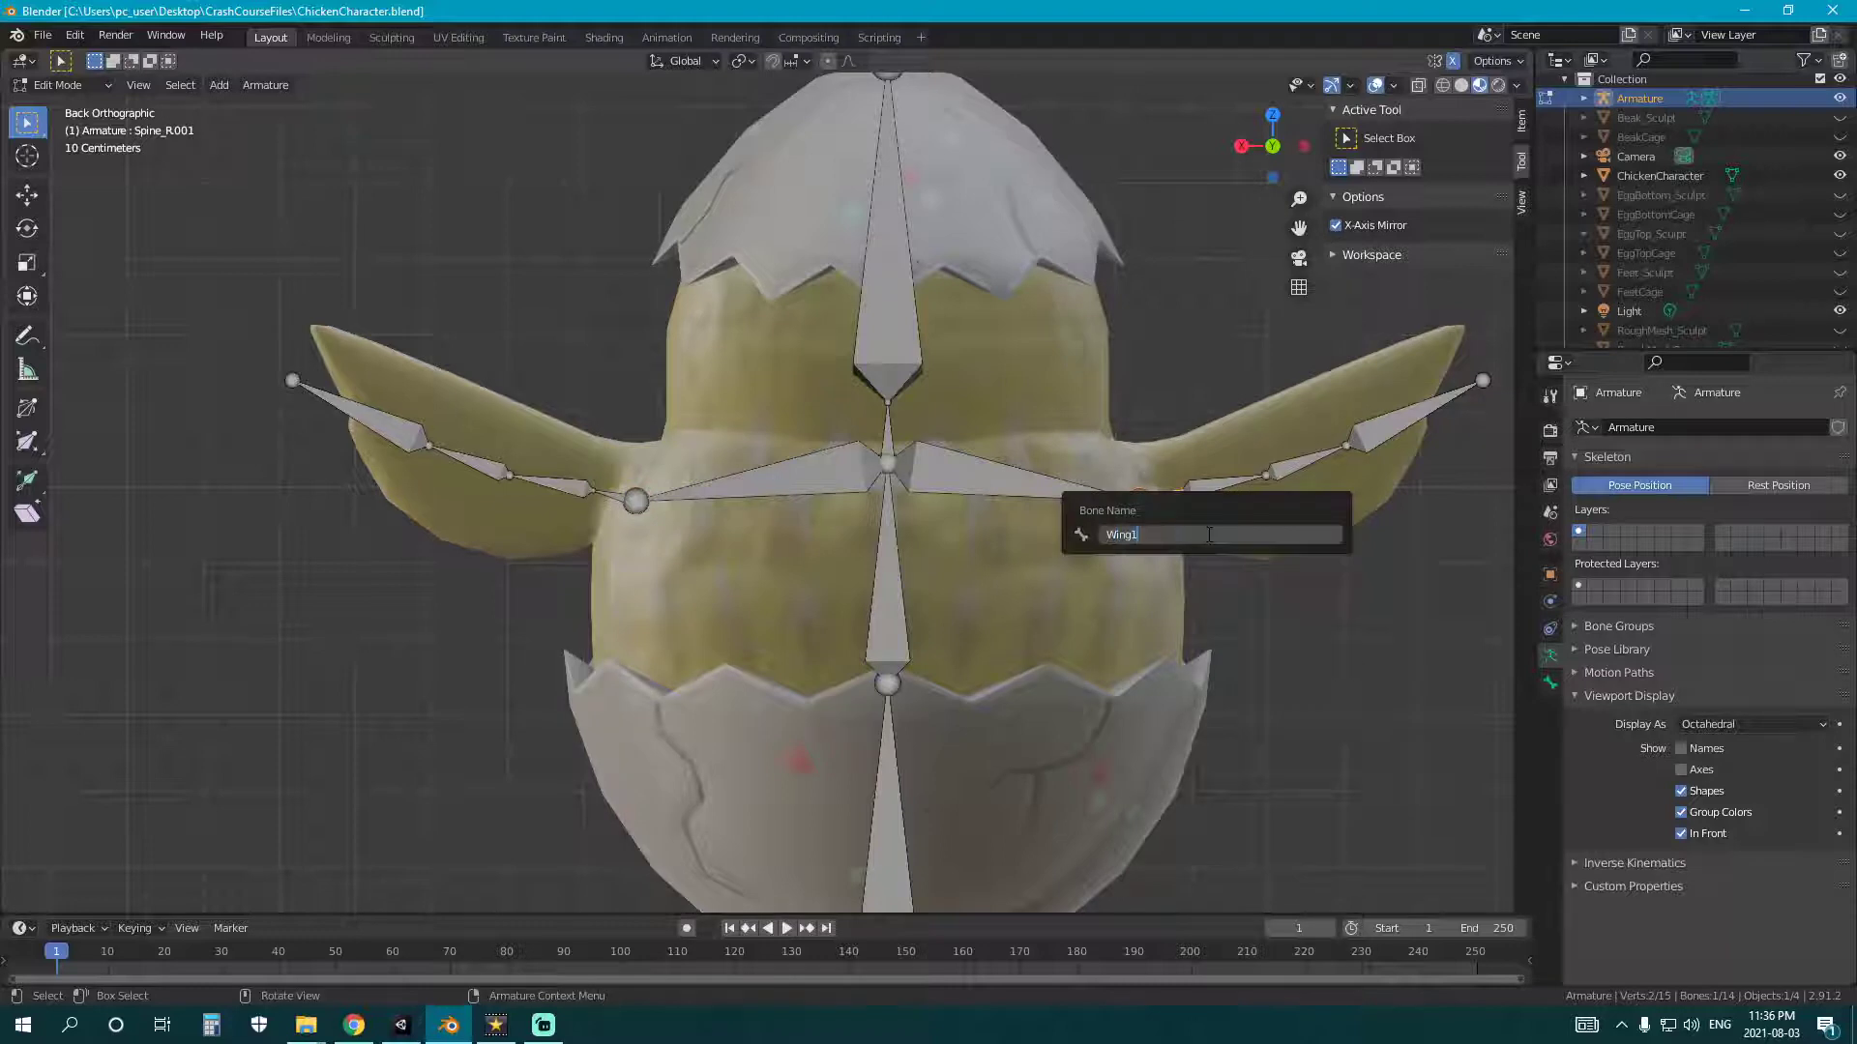
pyautogui.write('.R')
pyautogui.press('Return')
# - Rename the second bone of the left wing as Wing2.L
pyautogui.click(556, 486)
pyautogui.press('F2')
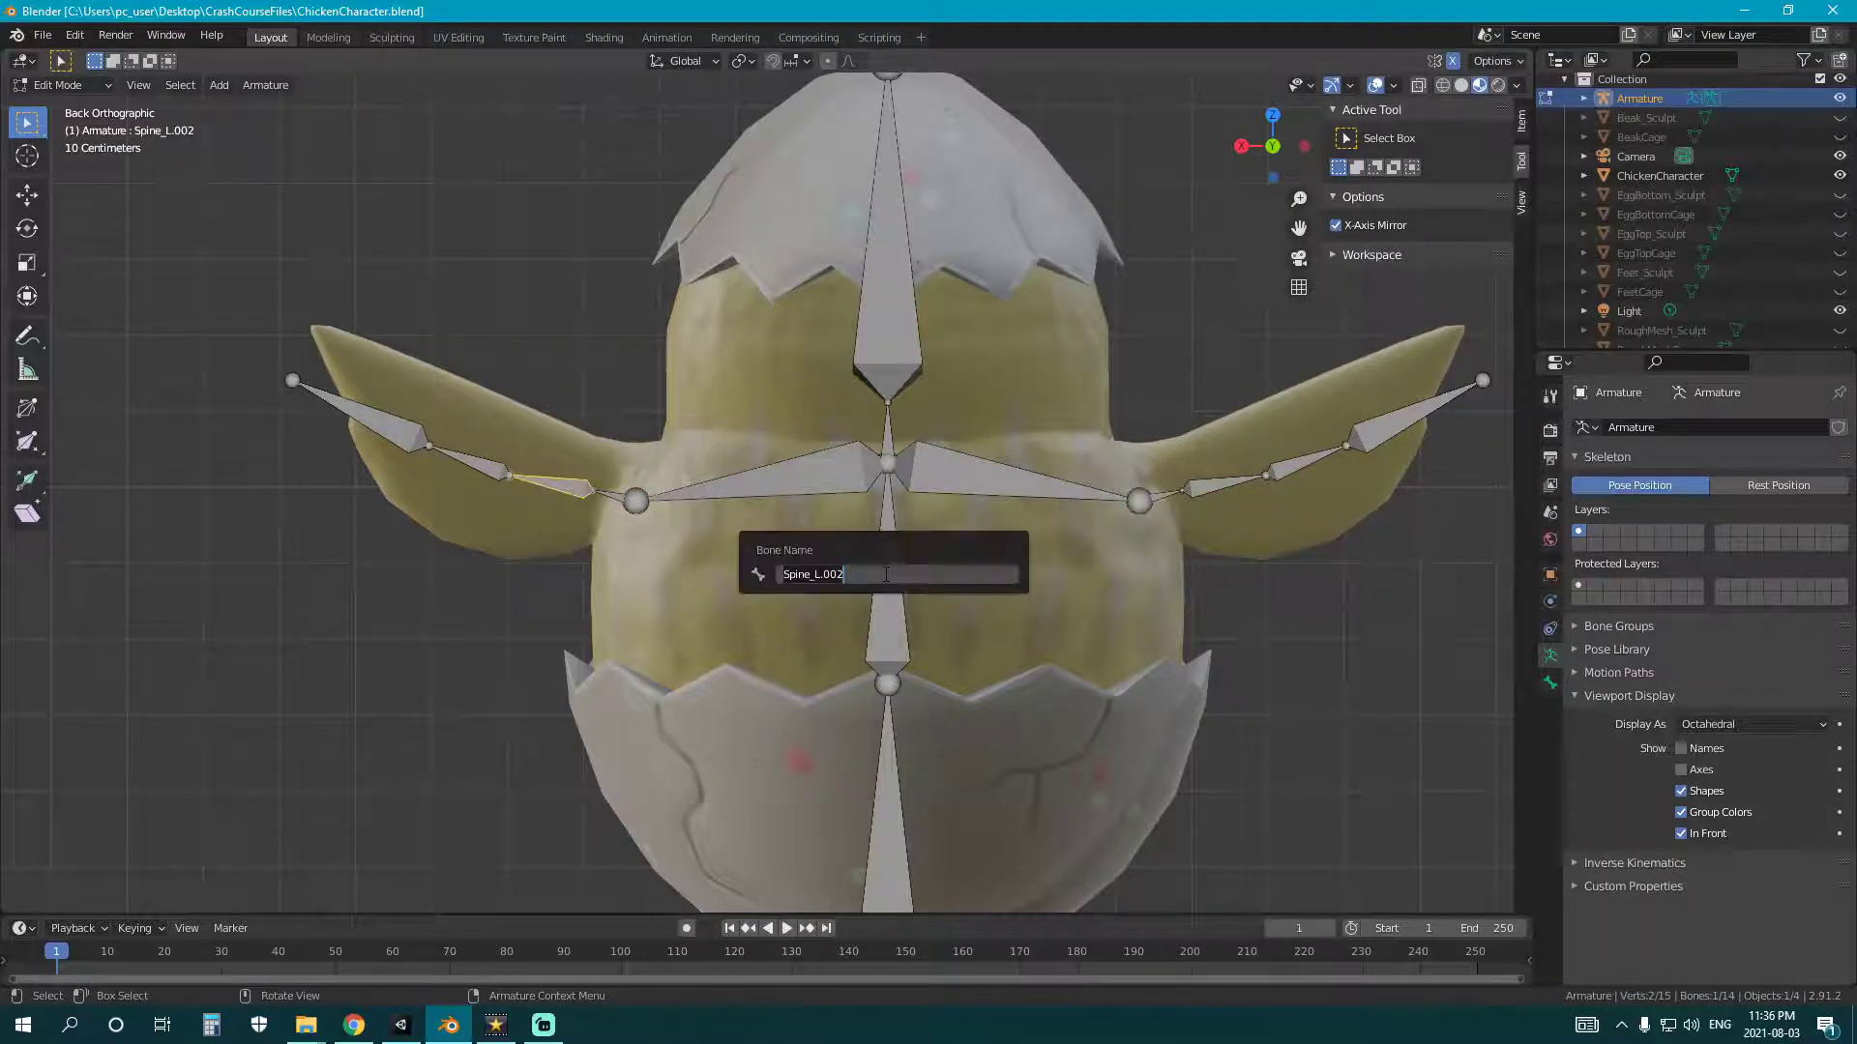
pyautogui.write('Wing21.L')
pyautogui.press('Return')
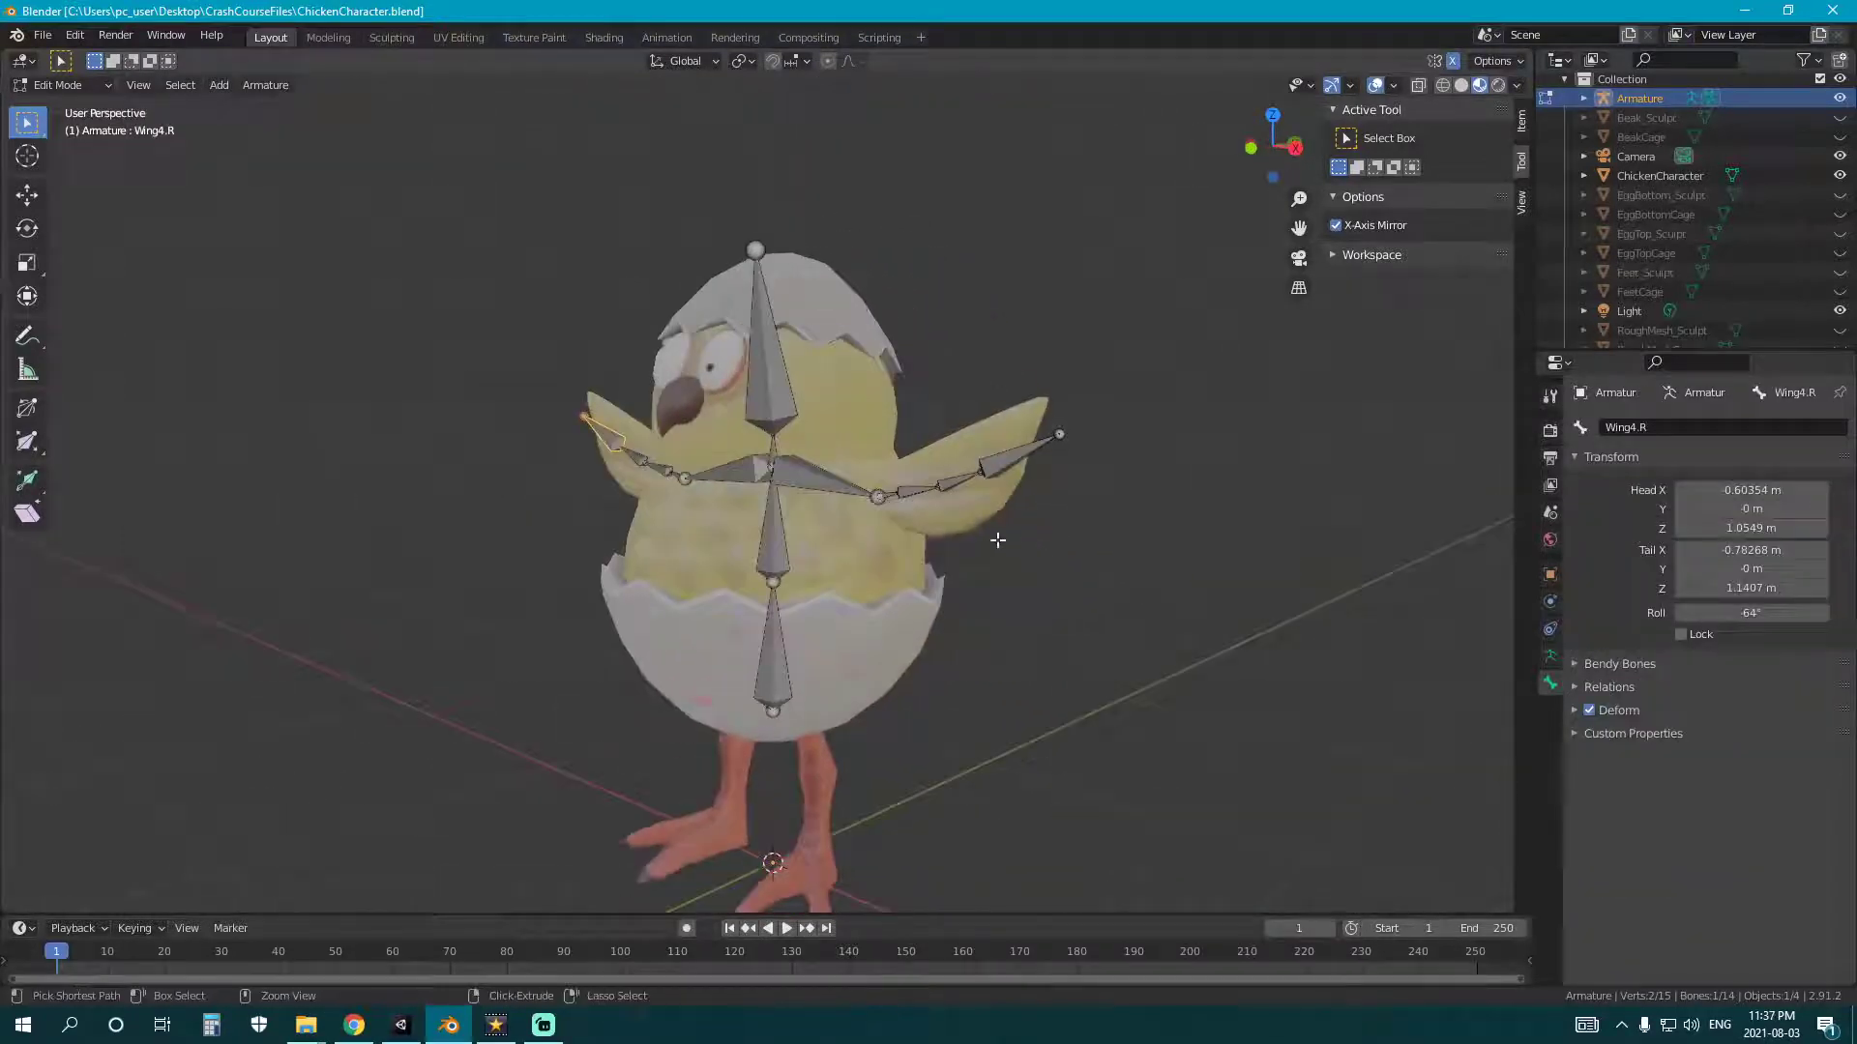
# - Switch the armature to Pose Mode and rotate the left shoulder bone about the Z axis
pyautogui.hotkey('ctrl', 'Tab')
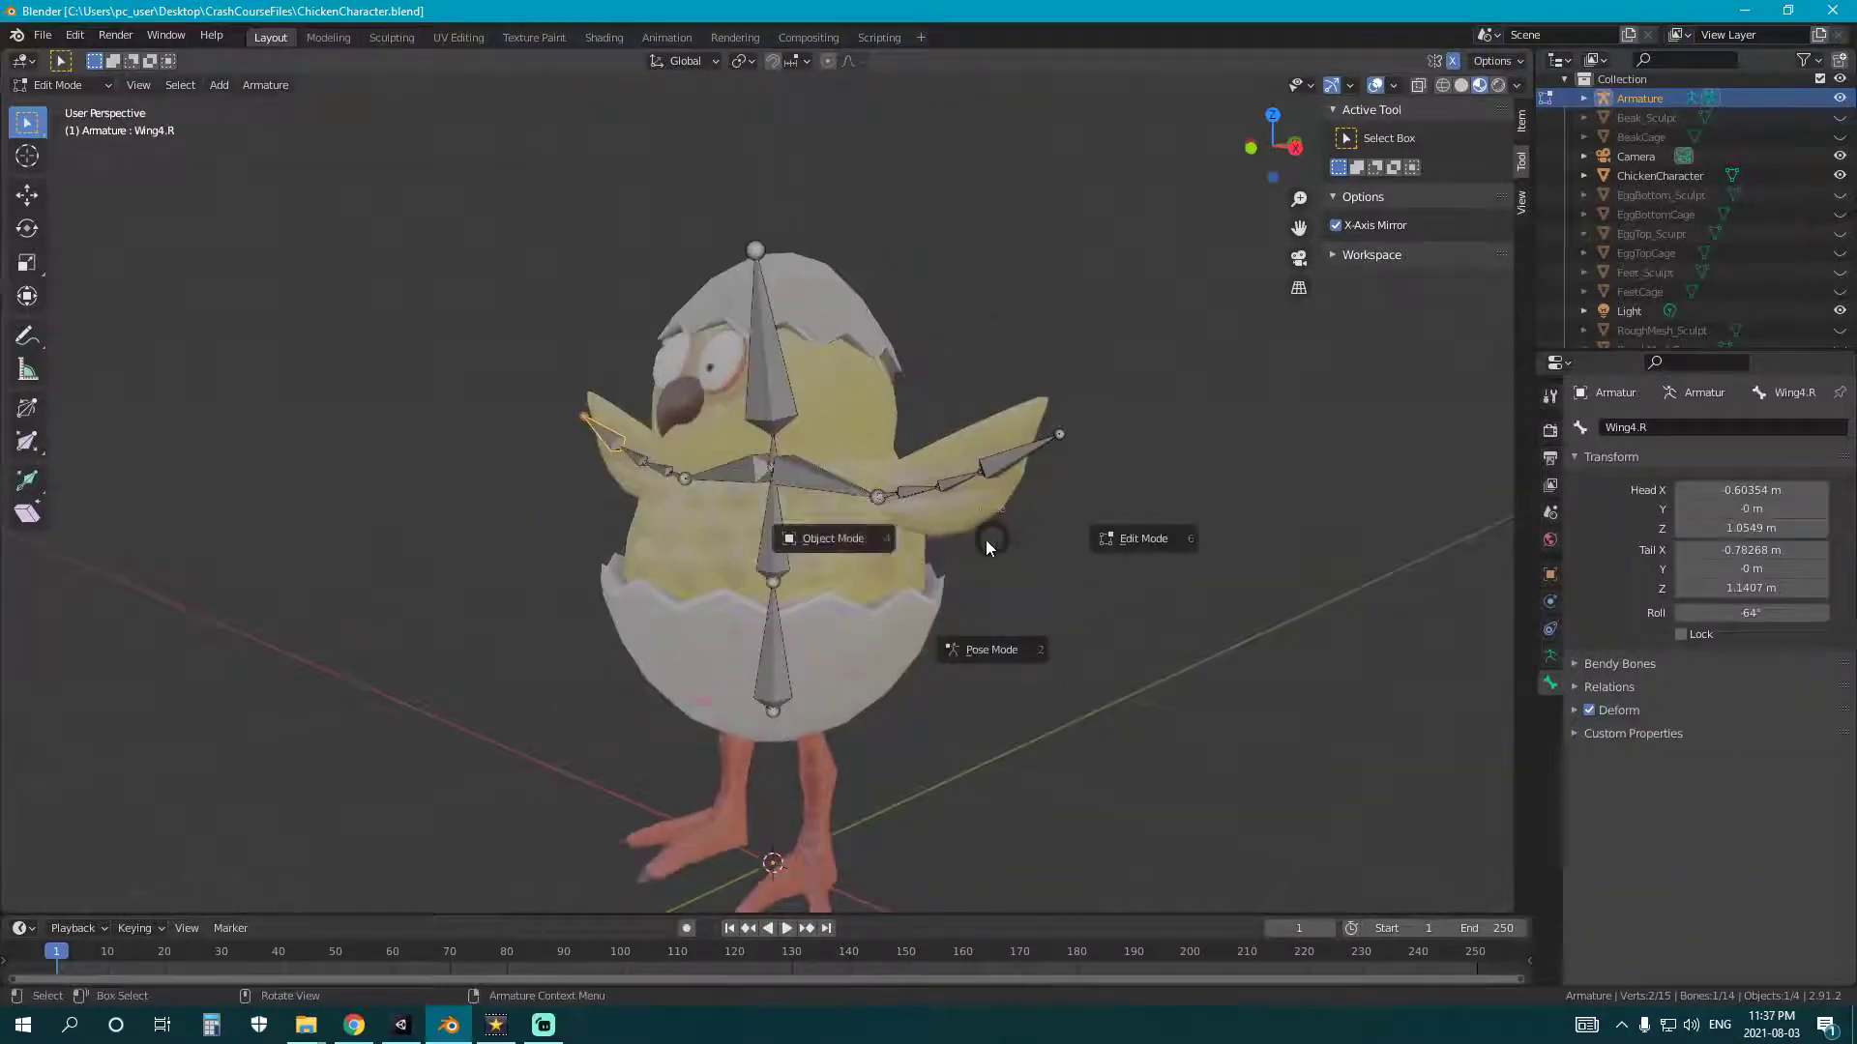
pyautogui.click(1000, 659)
pyautogui.click(815, 476)
pyautogui.moveTo(803, 538); pyautogui.dragTo(752, 613, button='middle')
pyautogui.scroll(-1, 752, 613)
pyautogui.press('r')
pyautogui.press('z')
pyautogui.click(1049, 468)
# - Set the pivot point to individual origins and rotate the four left wing bones so the wing chain curls downward
pyautogui.click(915, 494)
pyautogui.moveTo(916, 498); pyautogui.dragTo(984, 537, button='middle')
pyautogui.press('c')
pyautogui.click(994, 467)
pyautogui.press('Escape')
pyautogui.moveTo(994, 467); pyautogui.dragTo(1040, 437, button='middle')
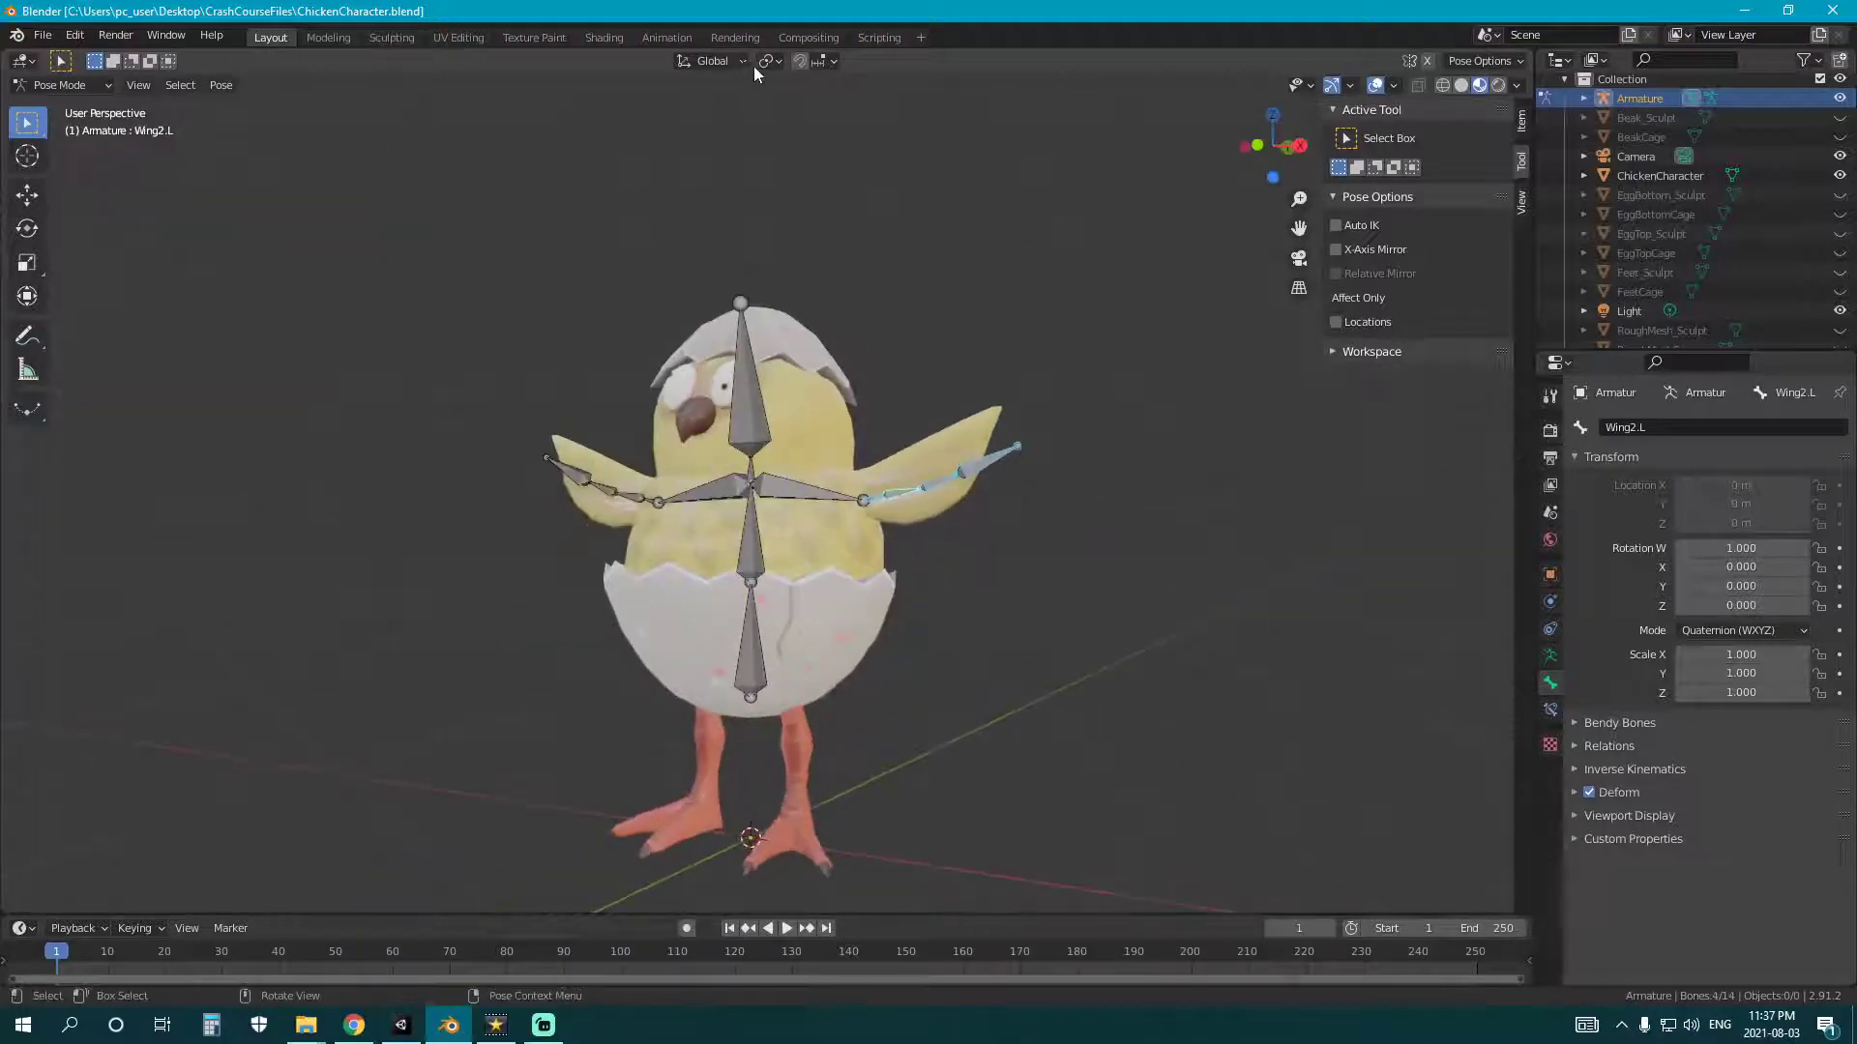
pyautogui.click(769, 60)
pyautogui.click(855, 124)
pyautogui.press('r')
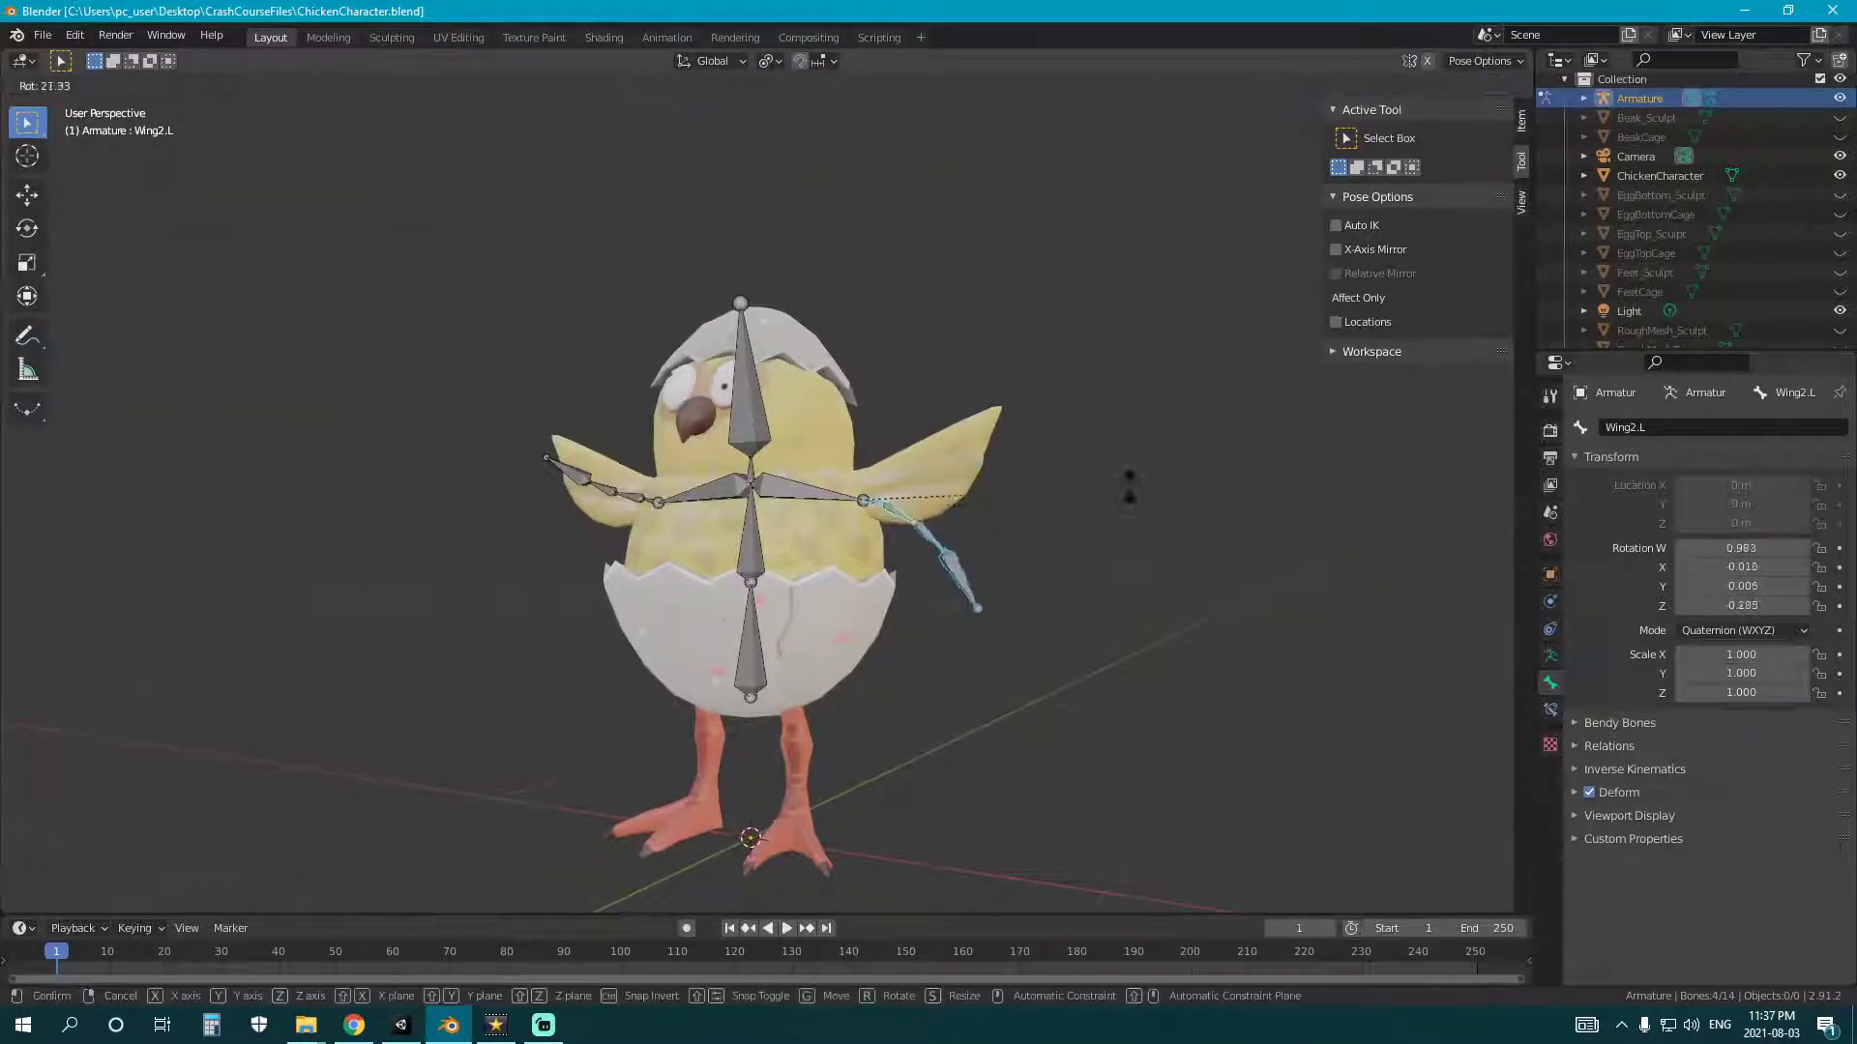
pyautogui.click(1103, 497)
# - Copy the pose of the left shoulder and wing bones, paste it flipped onto the right side, and check it from above
pyautogui.moveTo(1103, 497); pyautogui.dragTo(839, 539, button='middle')
pyautogui.press('c')
pyautogui.rightClick(1006, 501)
pyautogui.hotkey('ctrl', 'c')
pyautogui.hotkey('ctrl', 'shift', 'v')
pyautogui.press('KP_7')
pyautogui.click(1521, 122)
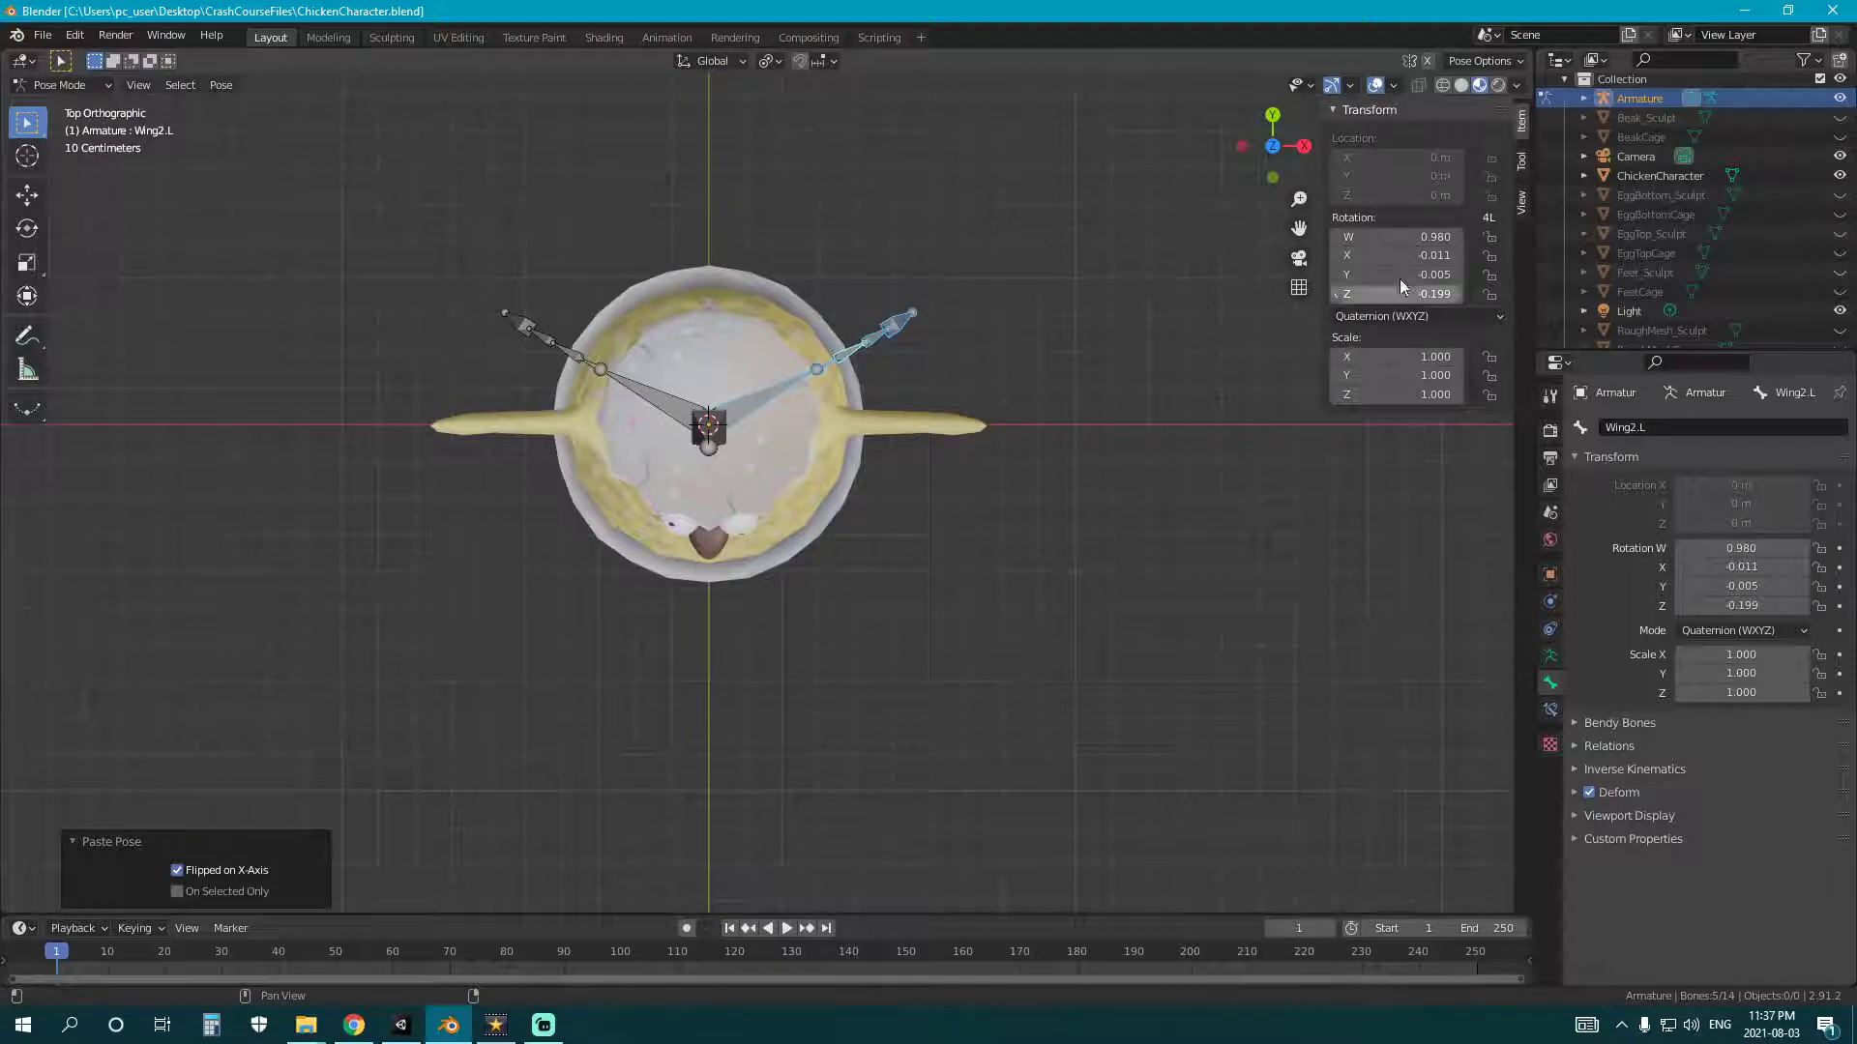
pyautogui.moveTo(1243, 246); pyautogui.dragTo(1181, 241, button='middle')
# - Return to Edit Mode, select the left shoulder bone, and check the X-Axis Mirror option in front view
pyautogui.press('Tab')
pyautogui.click(771, 427)
pyautogui.scroll(-1, 822, 421)
pyautogui.moveTo(774, 434); pyautogui.dragTo(819, 426, button='middle')
pyautogui.press('KP_1')
pyautogui.click(1521, 161)
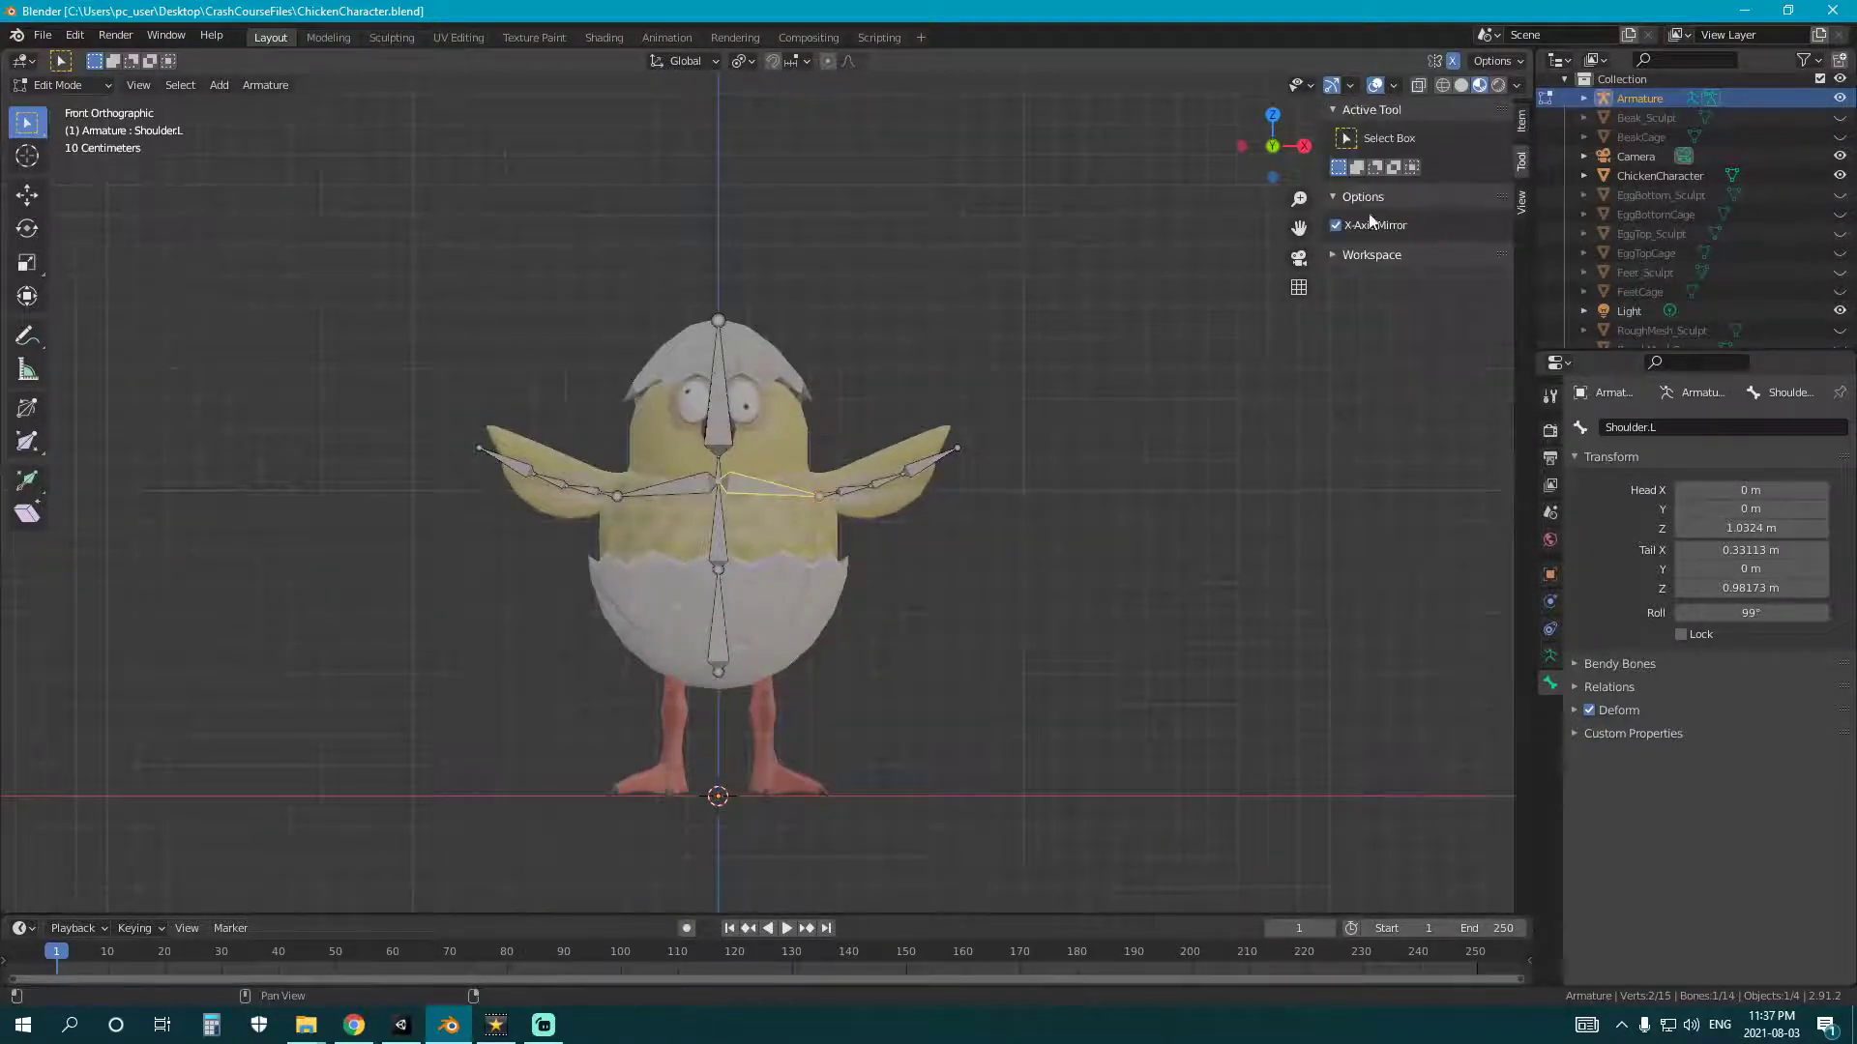
pyautogui.scroll(5, 562, 468)
pyautogui.scroll(-3, 1053, 557)
pyautogui.moveTo(1053, 557); pyautogui.dragTo(1041, 598, button='middle')
# - Compare the head, tail and roll values of the left and right shoulder bones
pyautogui.click(1522, 122)
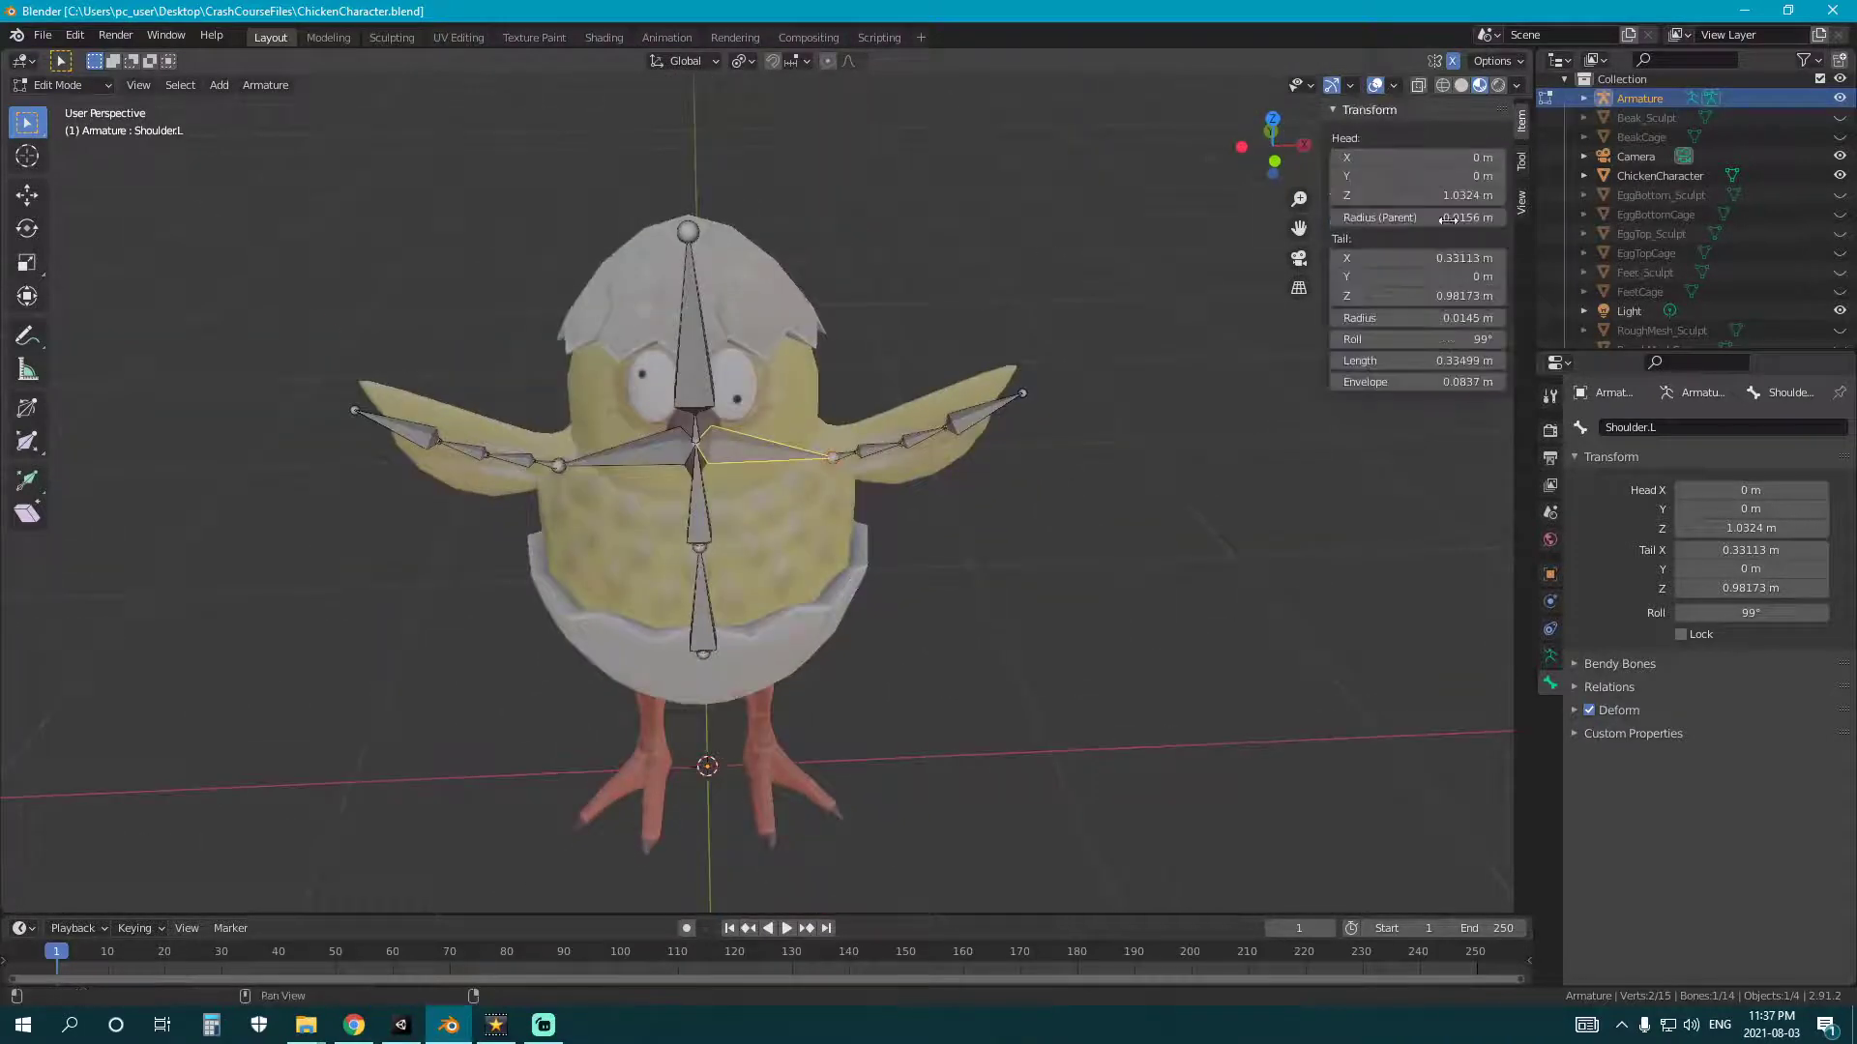
pyautogui.click(667, 453)
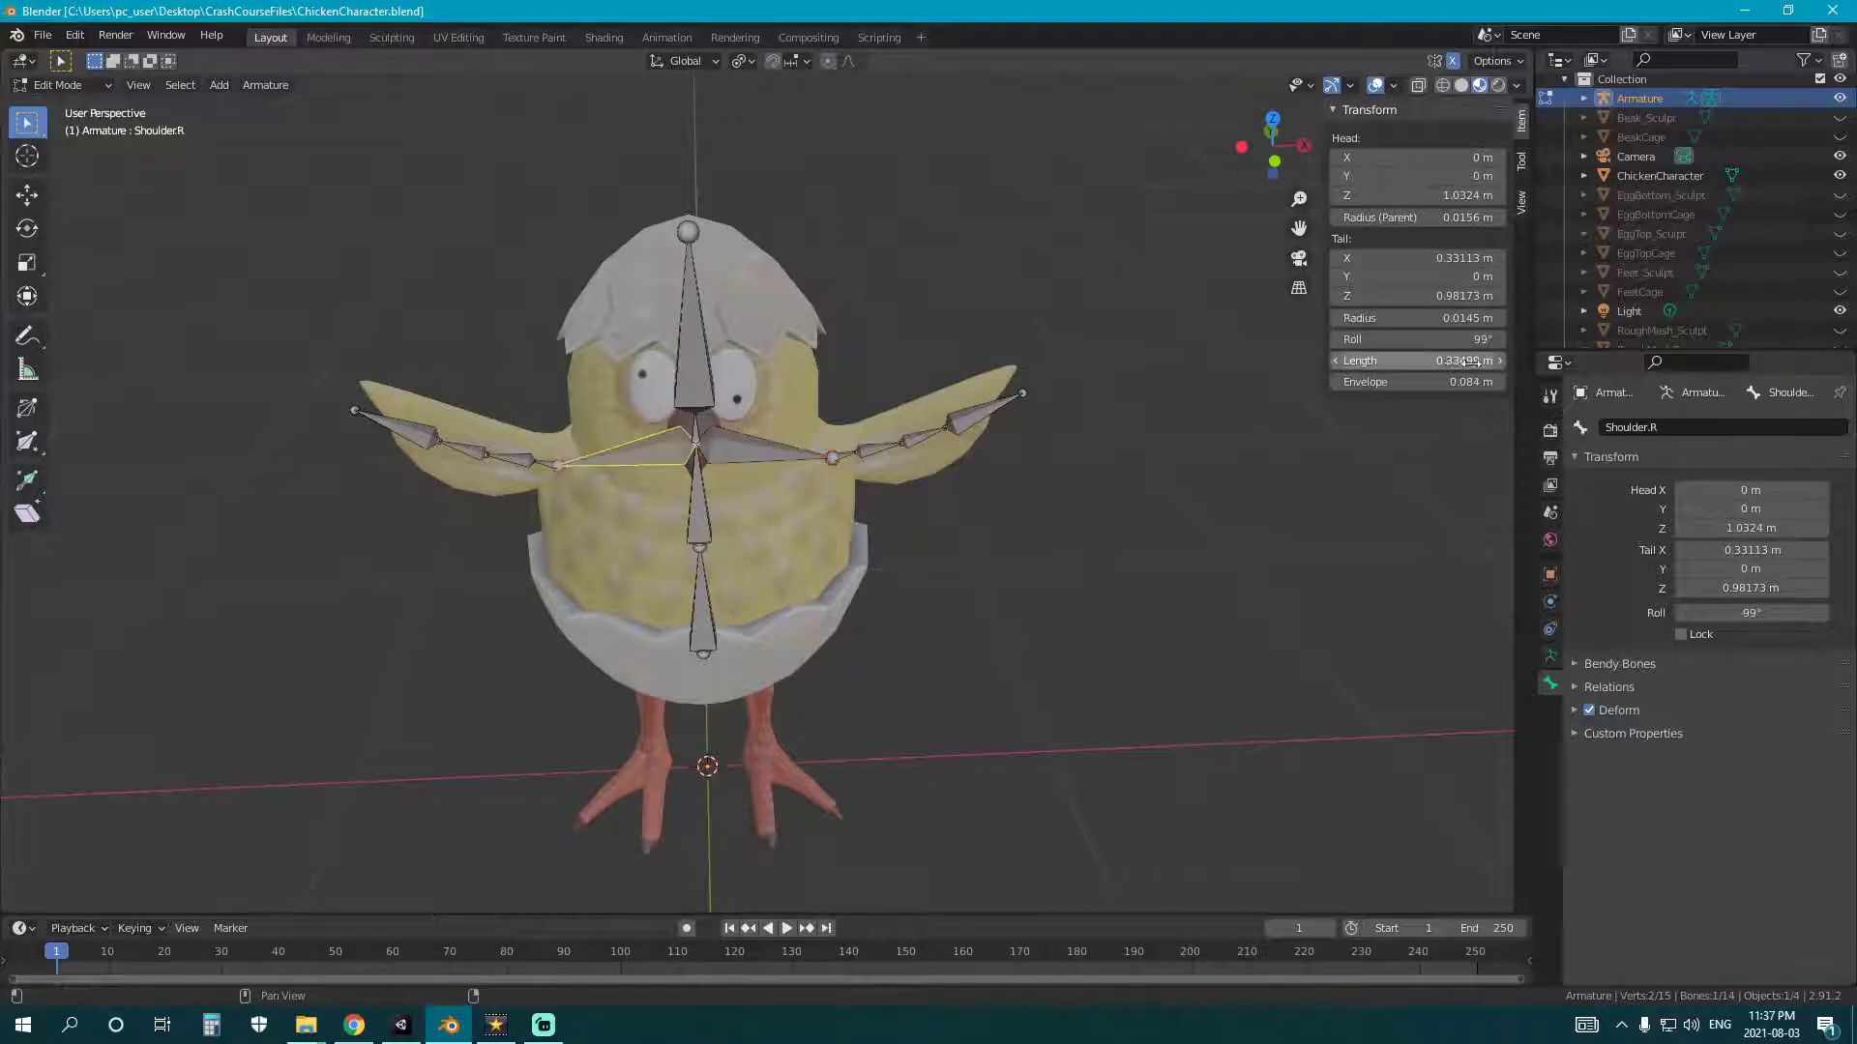
pyautogui.click(713, 452)
pyautogui.click(545, 464)
pyautogui.click(851, 457)
pyautogui.moveTo(876, 466); pyautogui.dragTo(1255, 422, button='middle')
pyautogui.click(685, 456)
pyautogui.click(737, 454)
pyautogui.click(670, 456)
pyautogui.click(737, 454)
# - Examine the left wing's bones one by one out to the tip, from several angles
pyautogui.click(839, 454)
pyautogui.click(870, 446)
pyautogui.click(910, 435)
pyautogui.click(957, 414)
pyautogui.moveTo(990, 442); pyautogui.dragTo(1287, 407, button='middle')
pyautogui.moveTo(810, 456); pyautogui.dragTo(903, 503, button='middle')
pyautogui.click(889, 490)
pyautogui.press('g')
pyautogui.rightClick(872, 494)
# - In Pose Mode, trackball-rotate the left shoulder and wing bones by 86.5° and 25.8°, and paste the pose flipped onto the right side
pyautogui.hotkey('ctrl', 'Tab')
pyautogui.click(988, 586)
pyautogui.press('a')
pyautogui.press('a')
pyautogui.press('c')
pyautogui.moveTo(886, 457); pyautogui.dragTo(1112, 518)
pyautogui.rightClick(982, 510)
pyautogui.moveTo(983, 510); pyautogui.dragTo(1033, 509, button='middle')
pyautogui.press('r')
pyautogui.press('r')
pyautogui.click(996, 513)
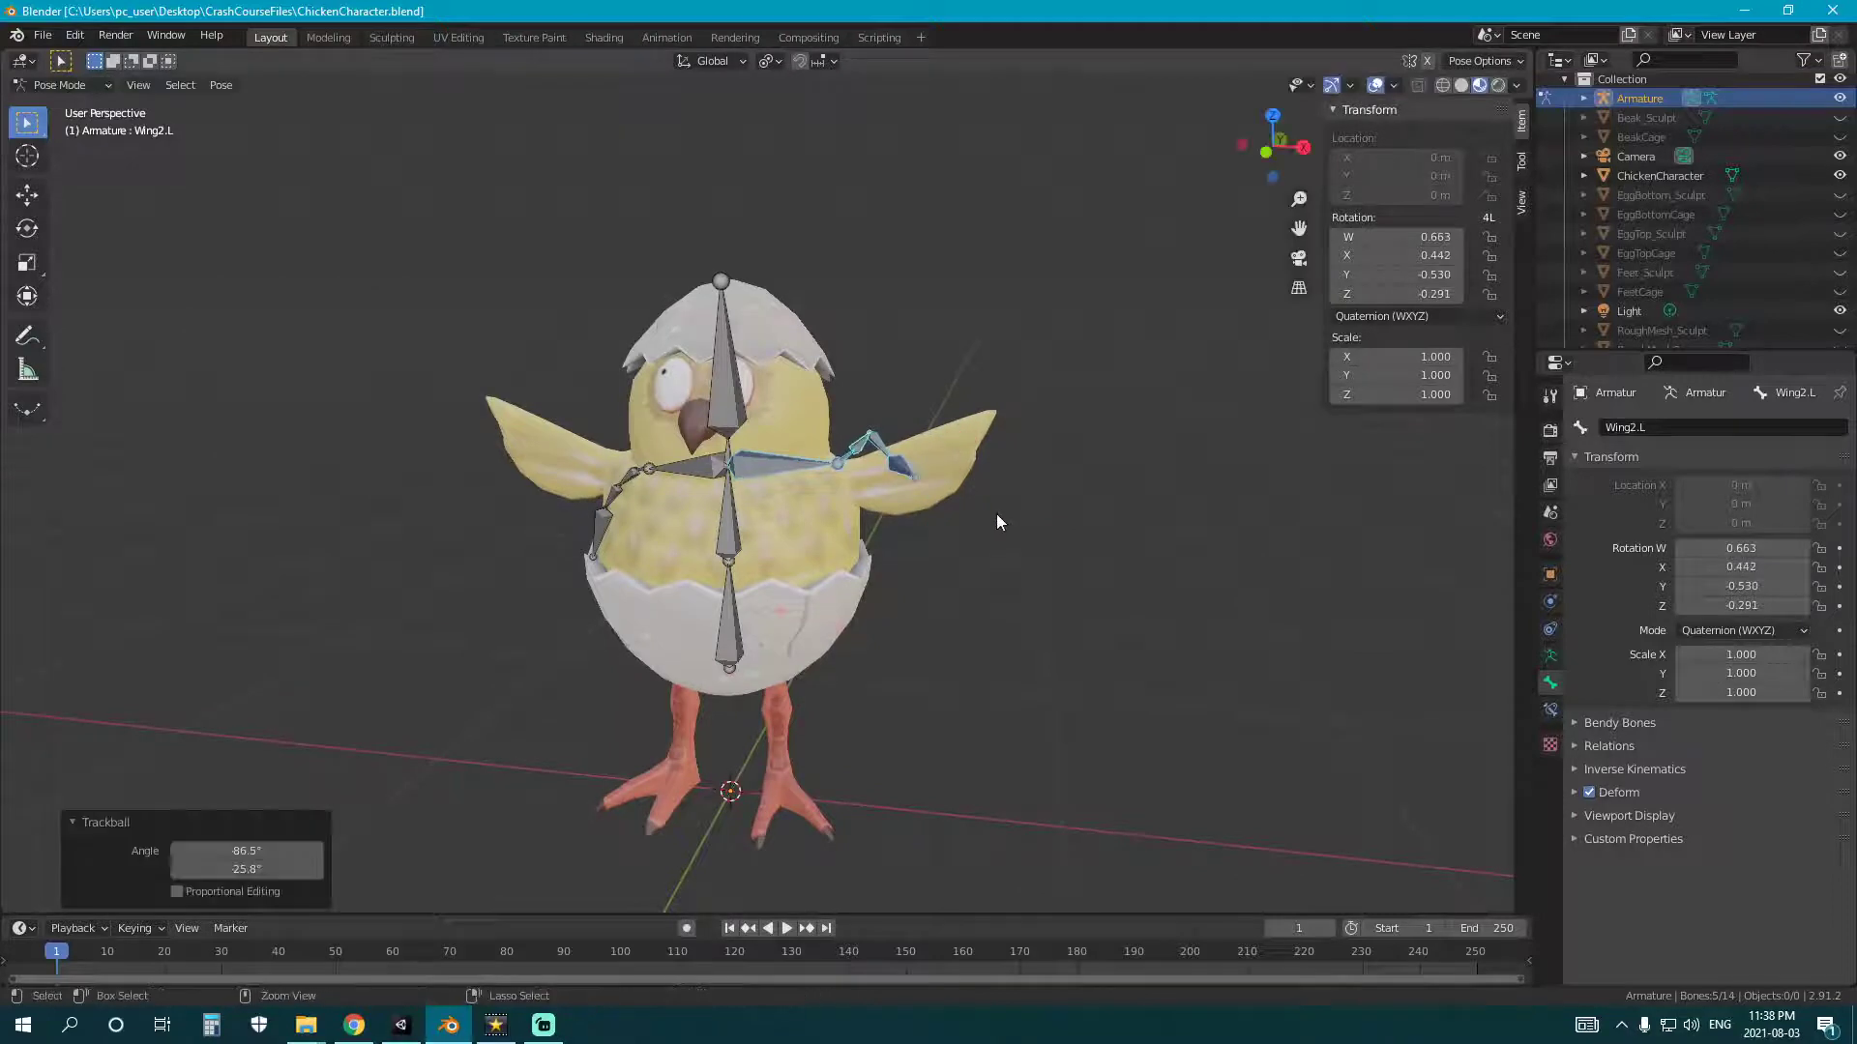
pyautogui.hotkey('ctrl', 'c')
pyautogui.hotkey('ctrl', 'shift', 'v')
# - Clear the rotation of all bones to restore the rest pose
pyautogui.moveTo(995, 496); pyautogui.dragTo(822, 440, button='middle')
pyautogui.press('a')
pyautogui.hotkey('alt', 'r')
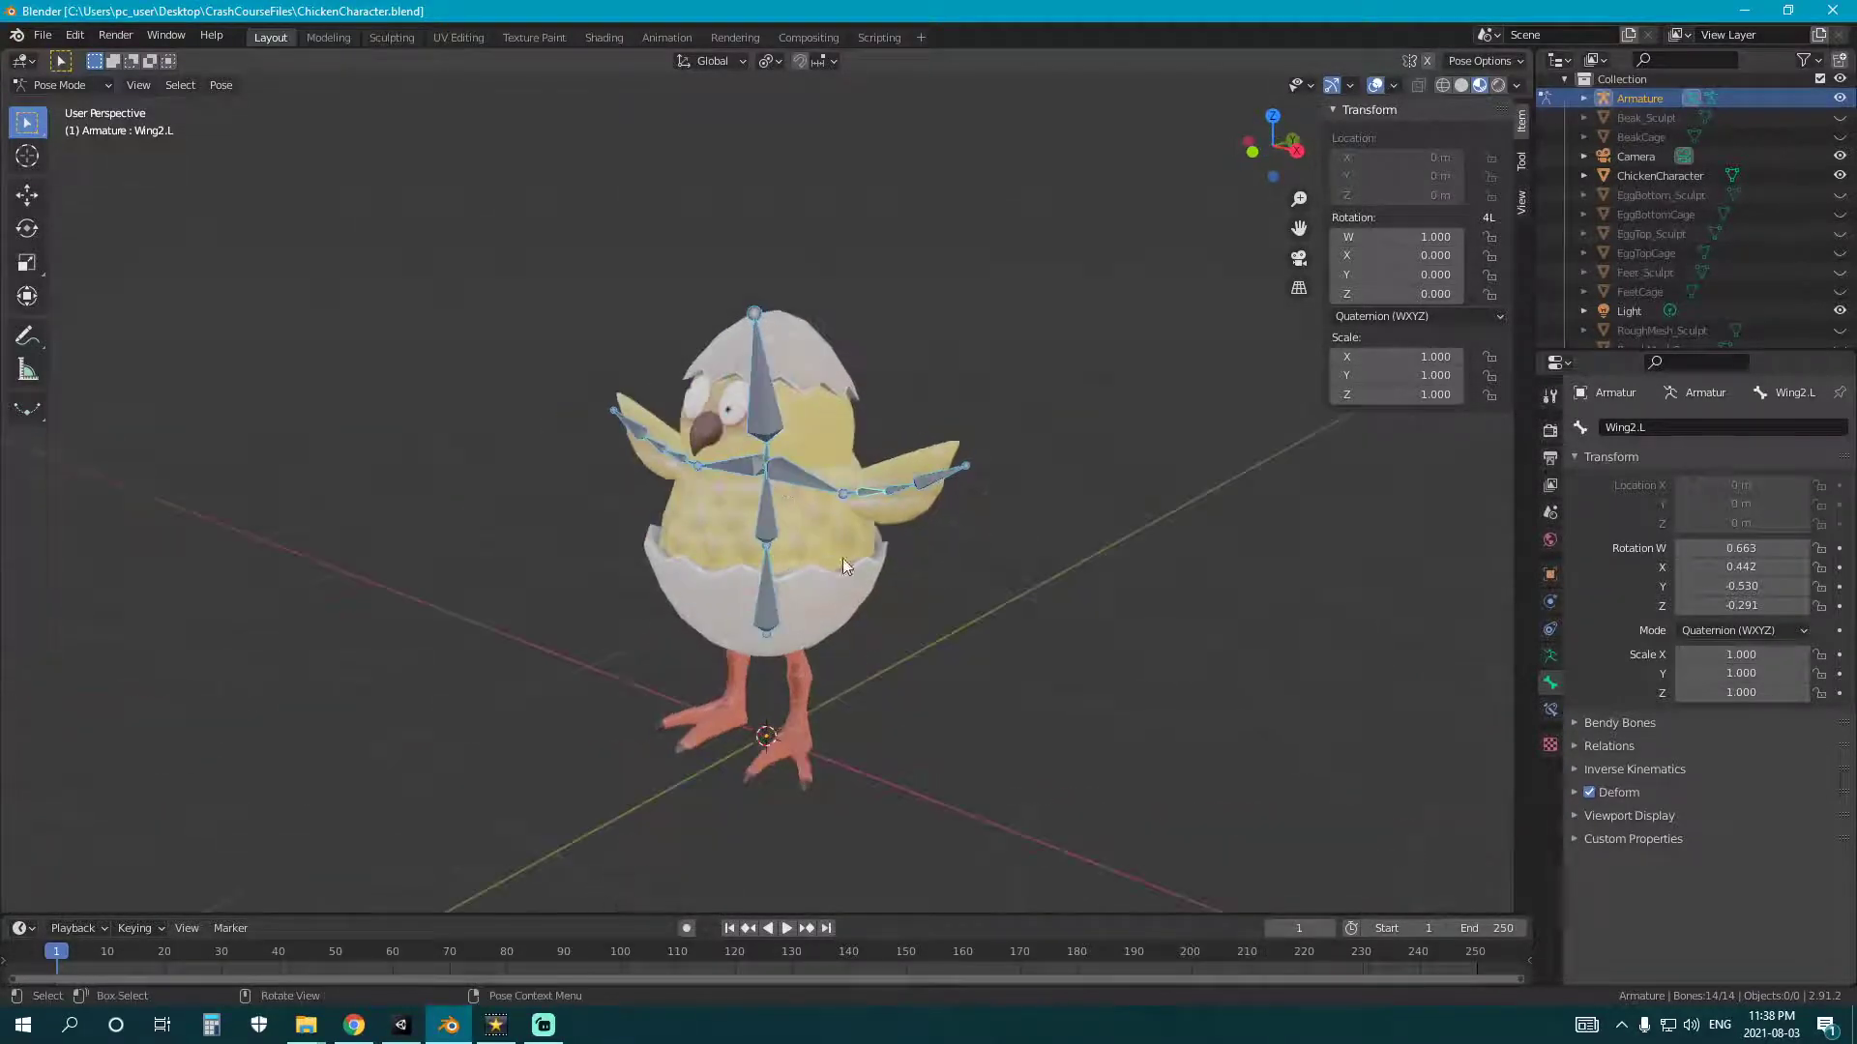
# - In Edit Mode, extrude forked mirrored bones from the hips bone's upper joint to the leg tops, about 0.147 m along X and 0.344 m down
pyautogui.press('KP_1')
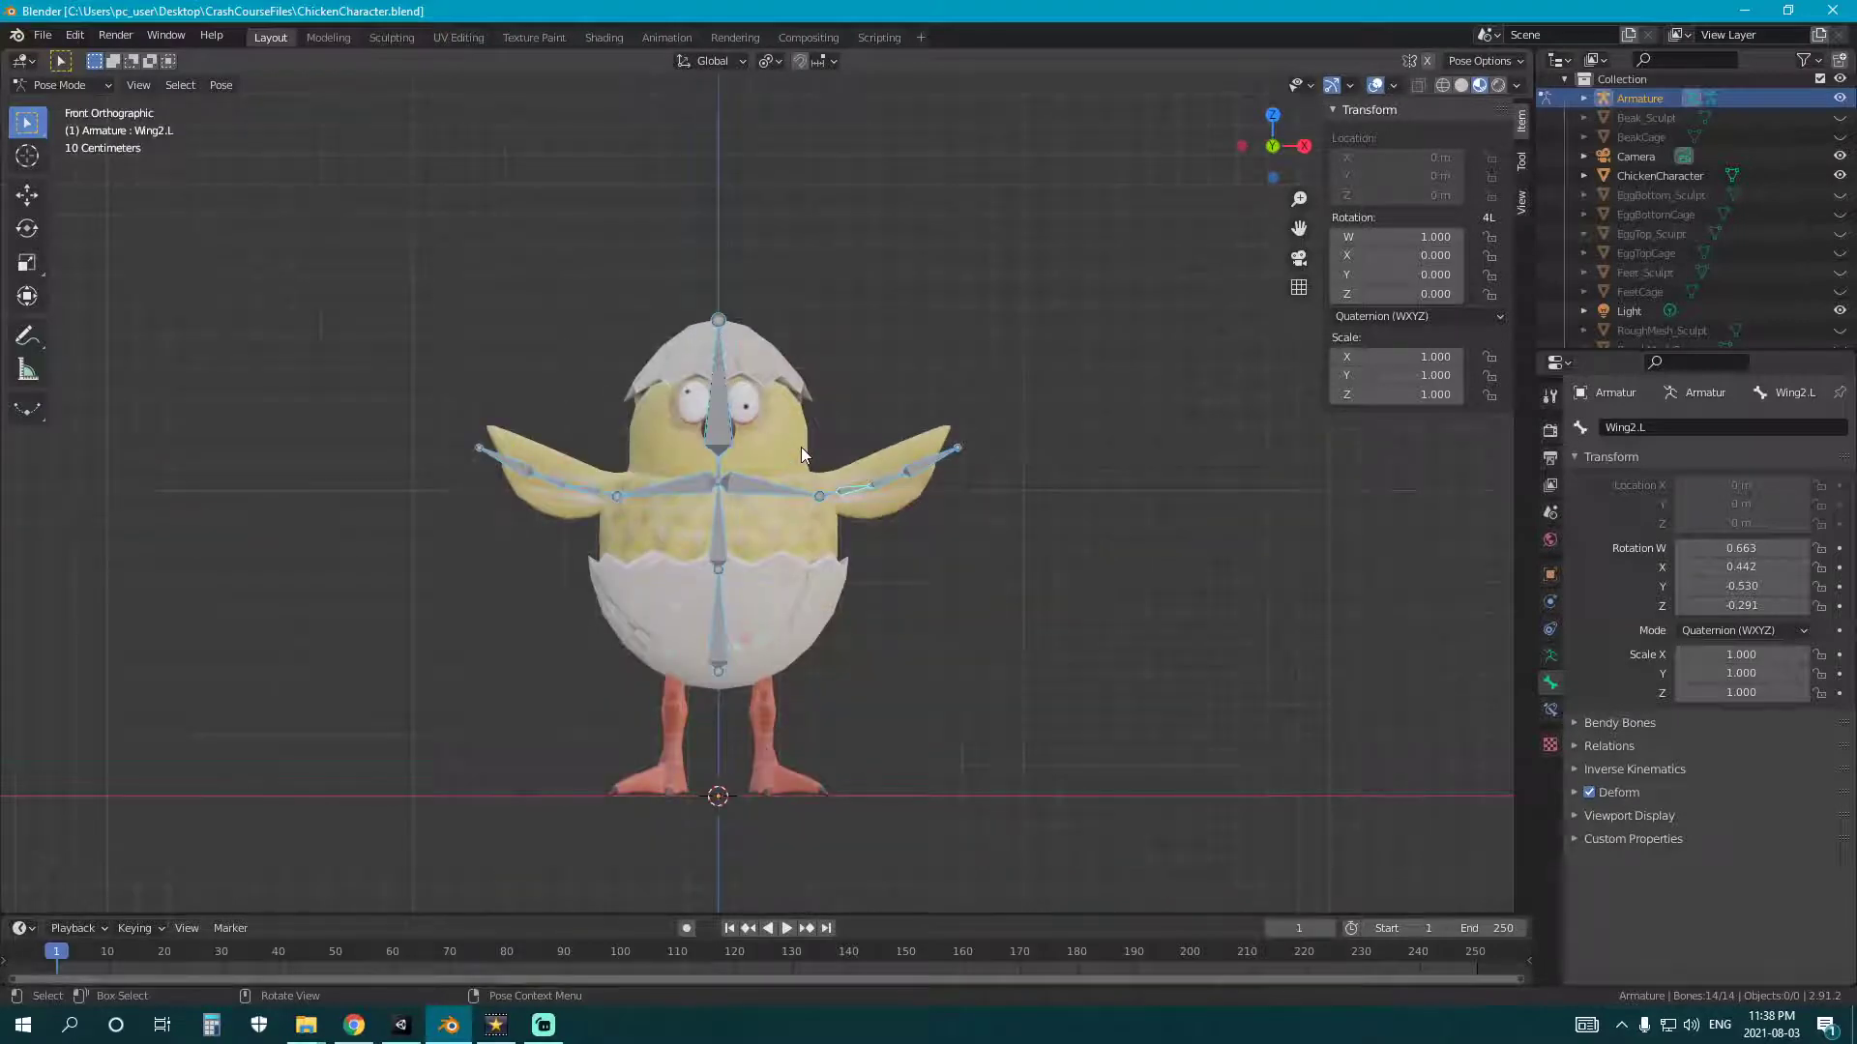
pyautogui.press('Tab')
pyautogui.scroll(4, 835, 507)
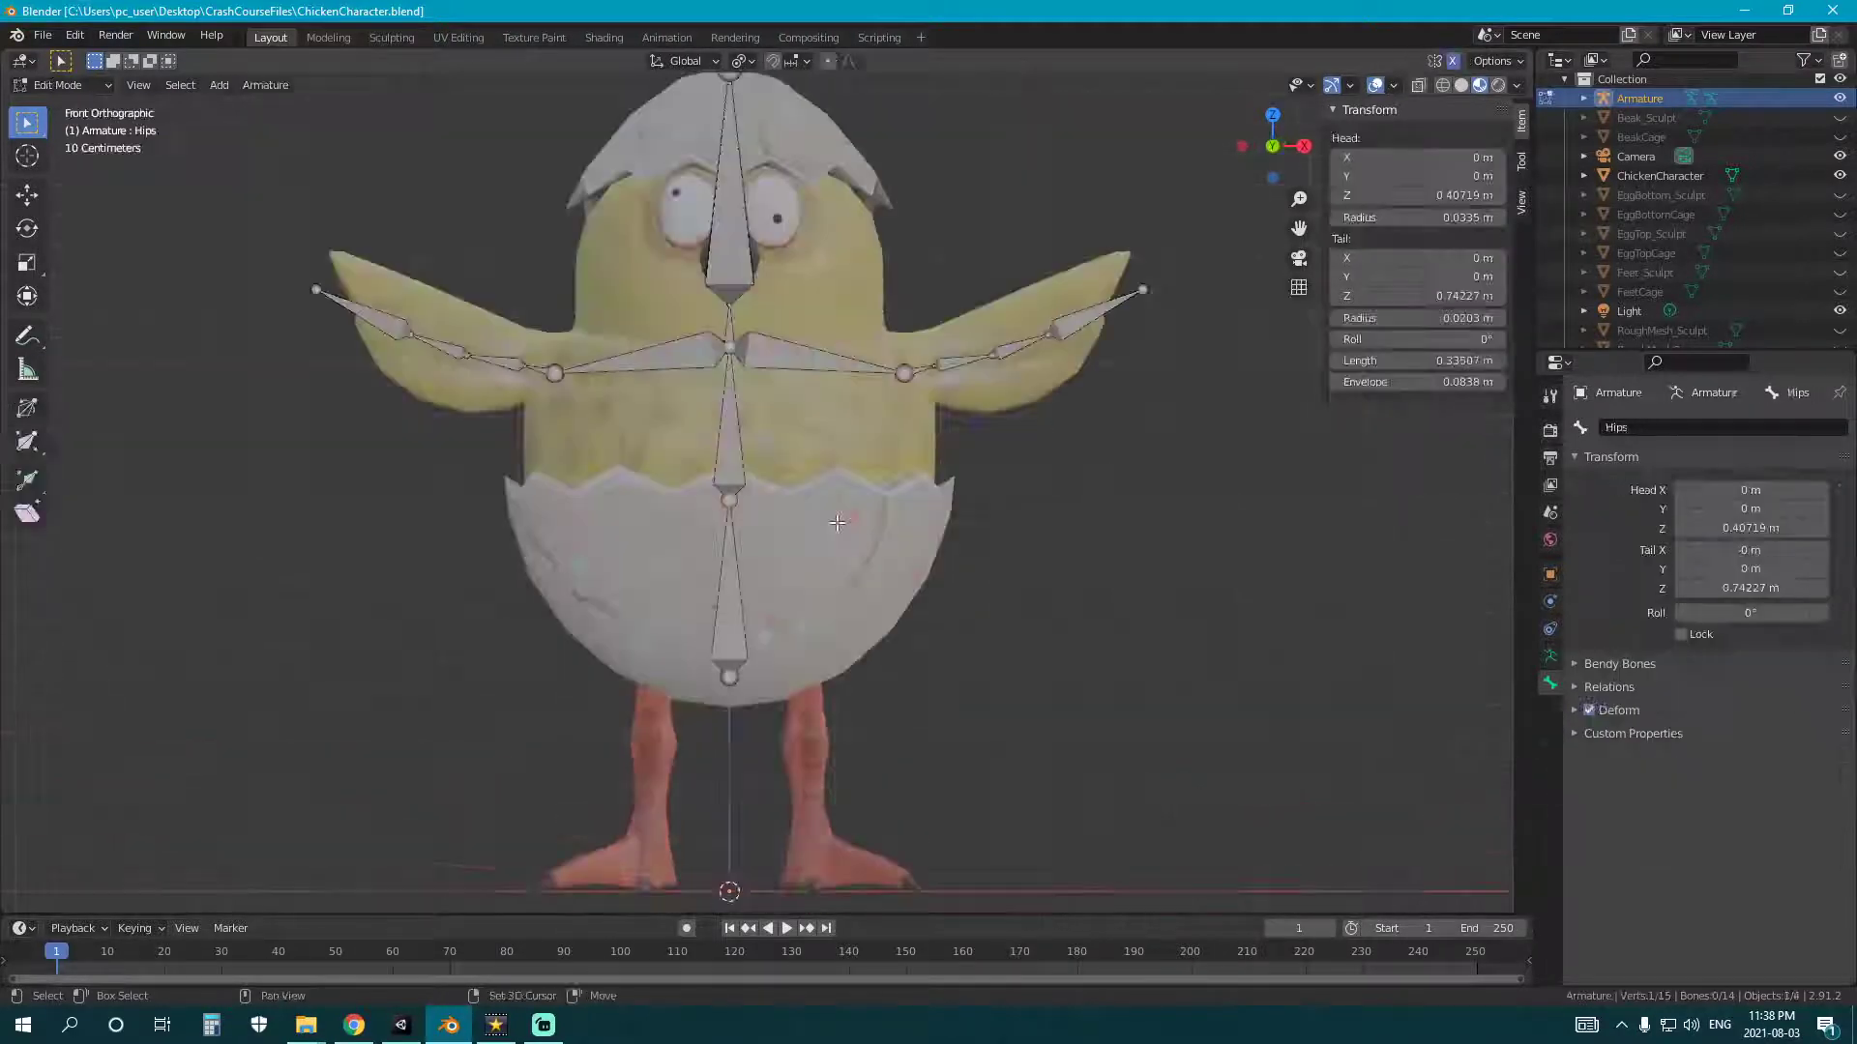
pyautogui.press('g')
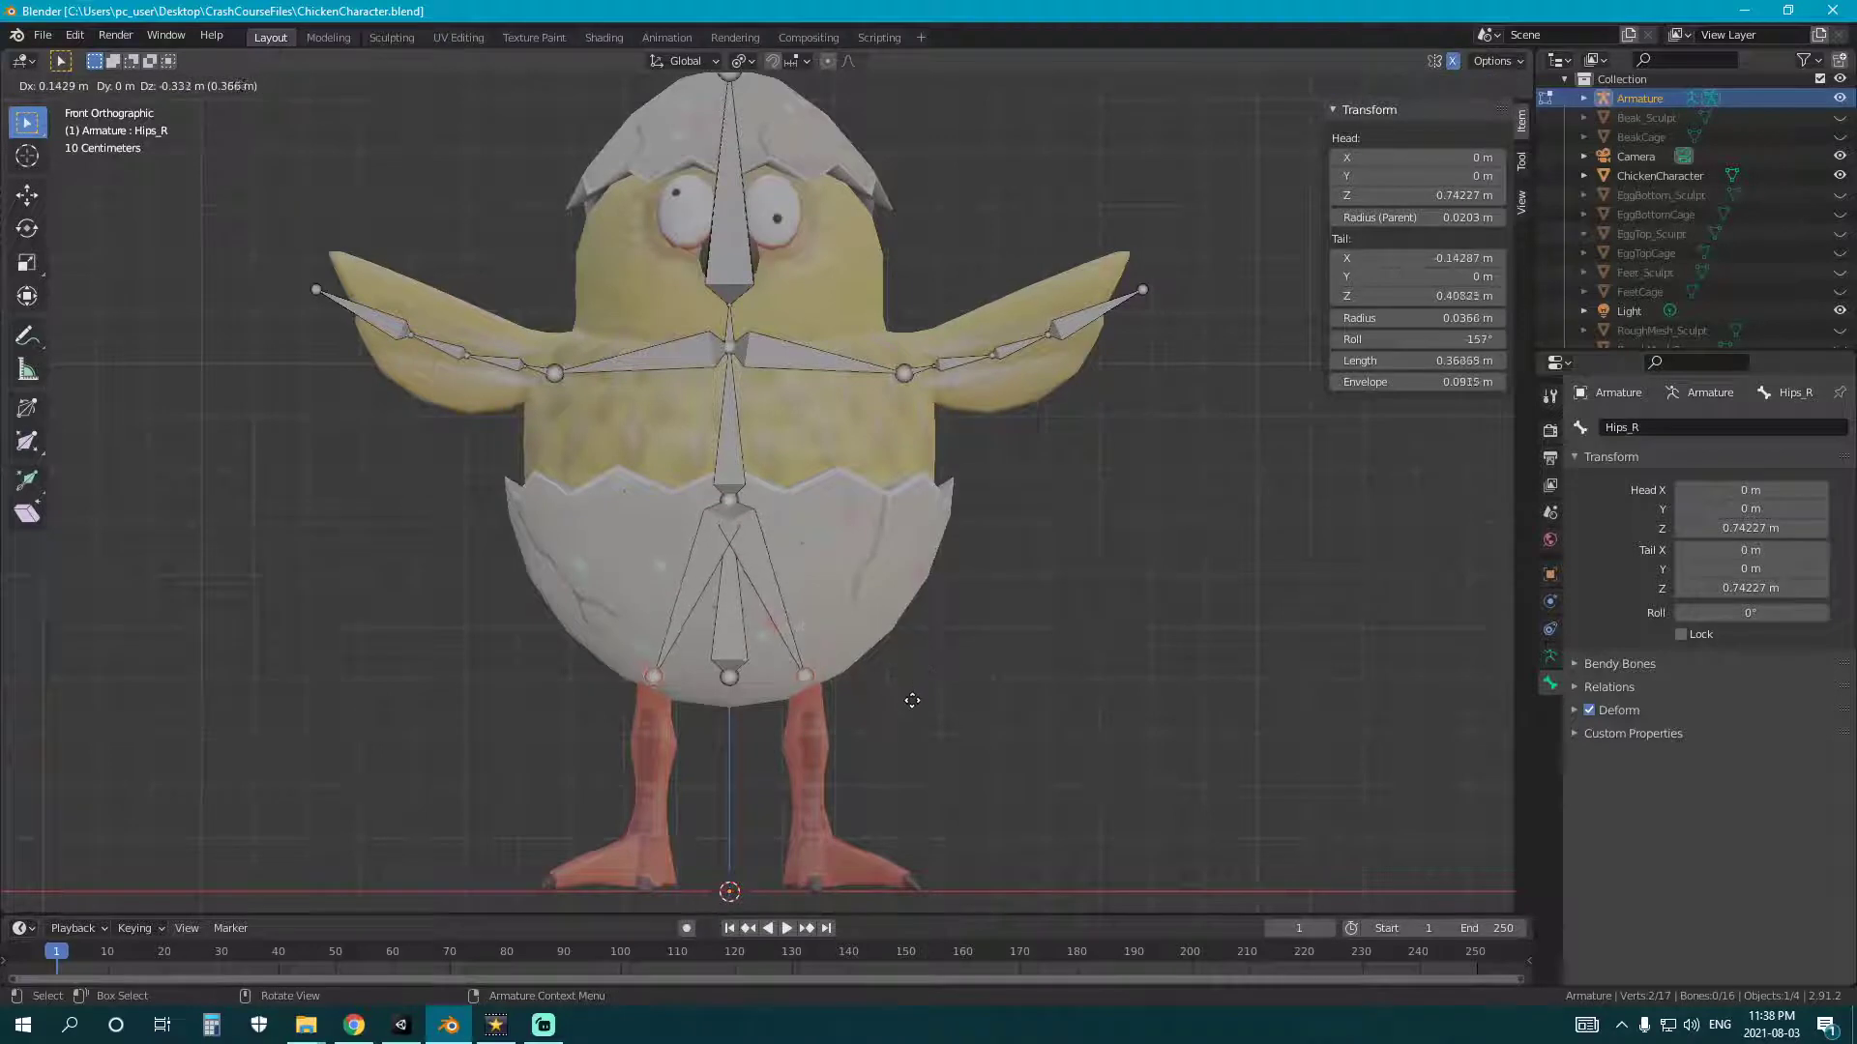
pyautogui.click(915, 705)
# - In side view, move the forked hip bones' lower joints about 0.025 m forward along Y and 0.006 m up, onto the leg tops
pyautogui.press('KP_3')
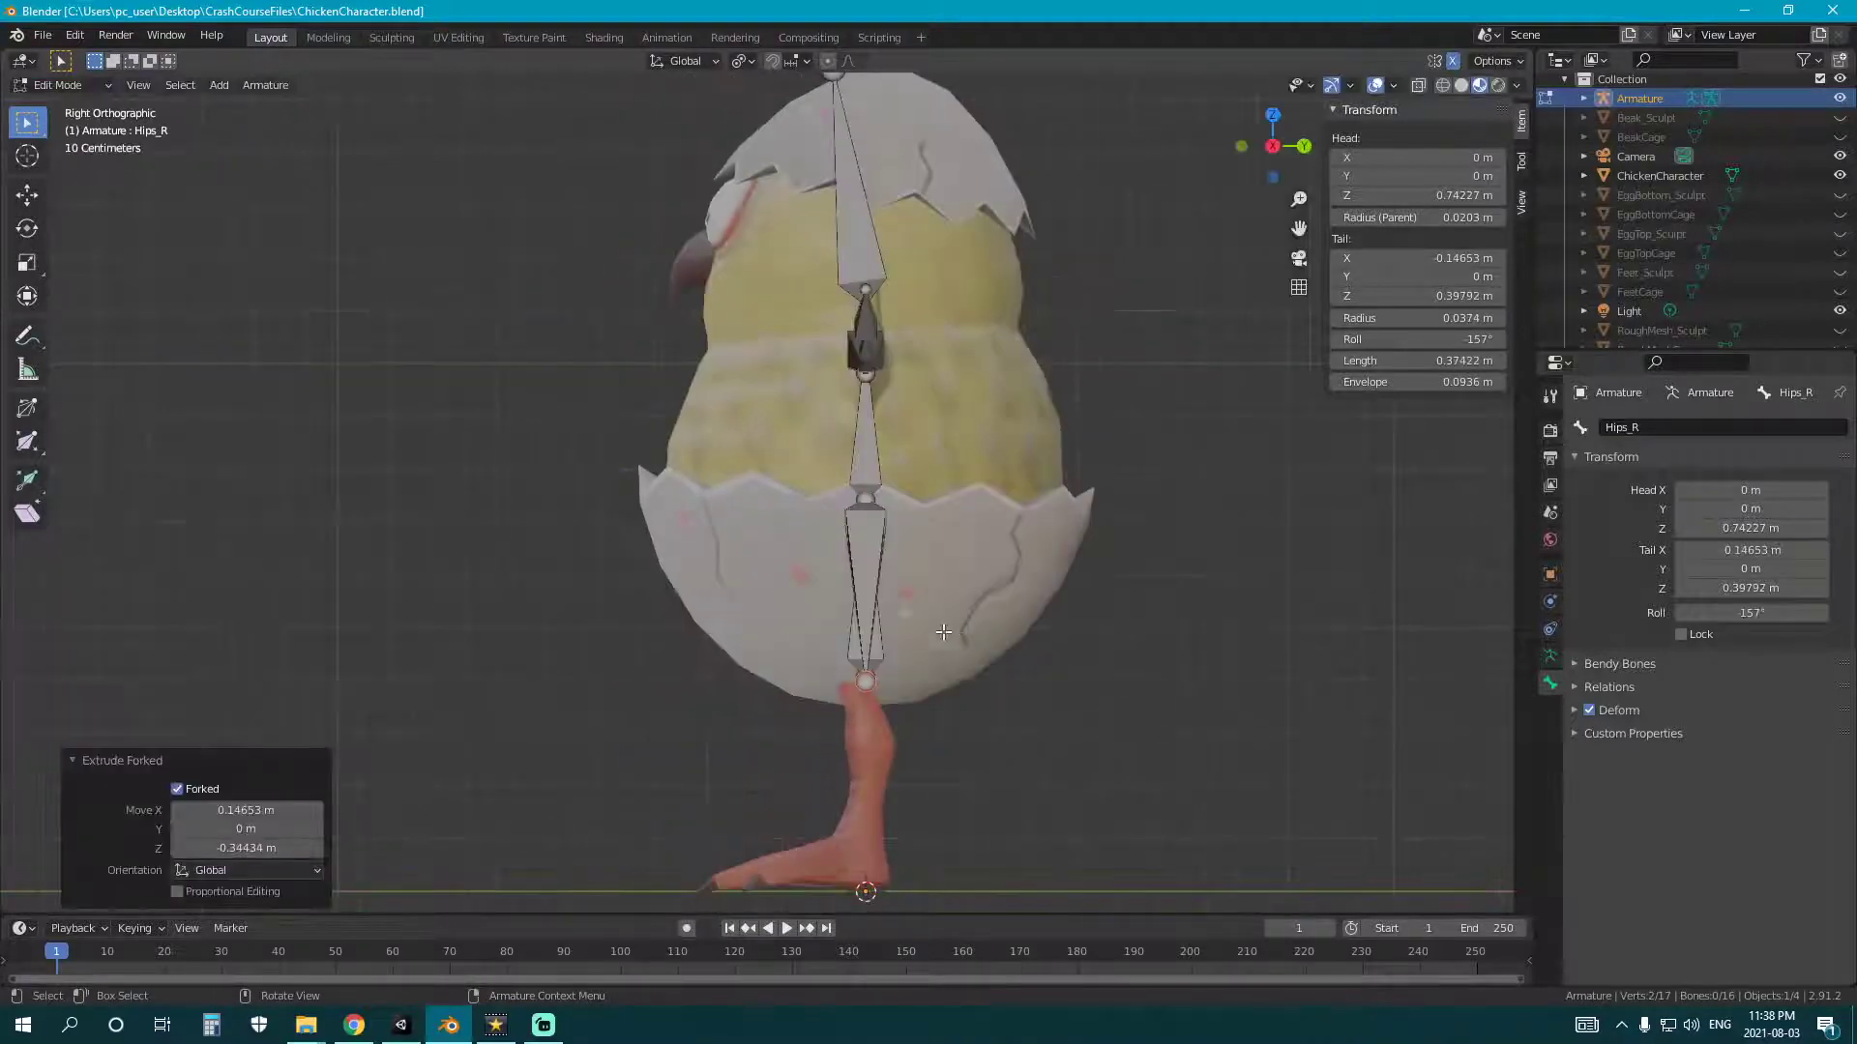
pyautogui.scroll(6, 957, 627)
pyautogui.press('g')
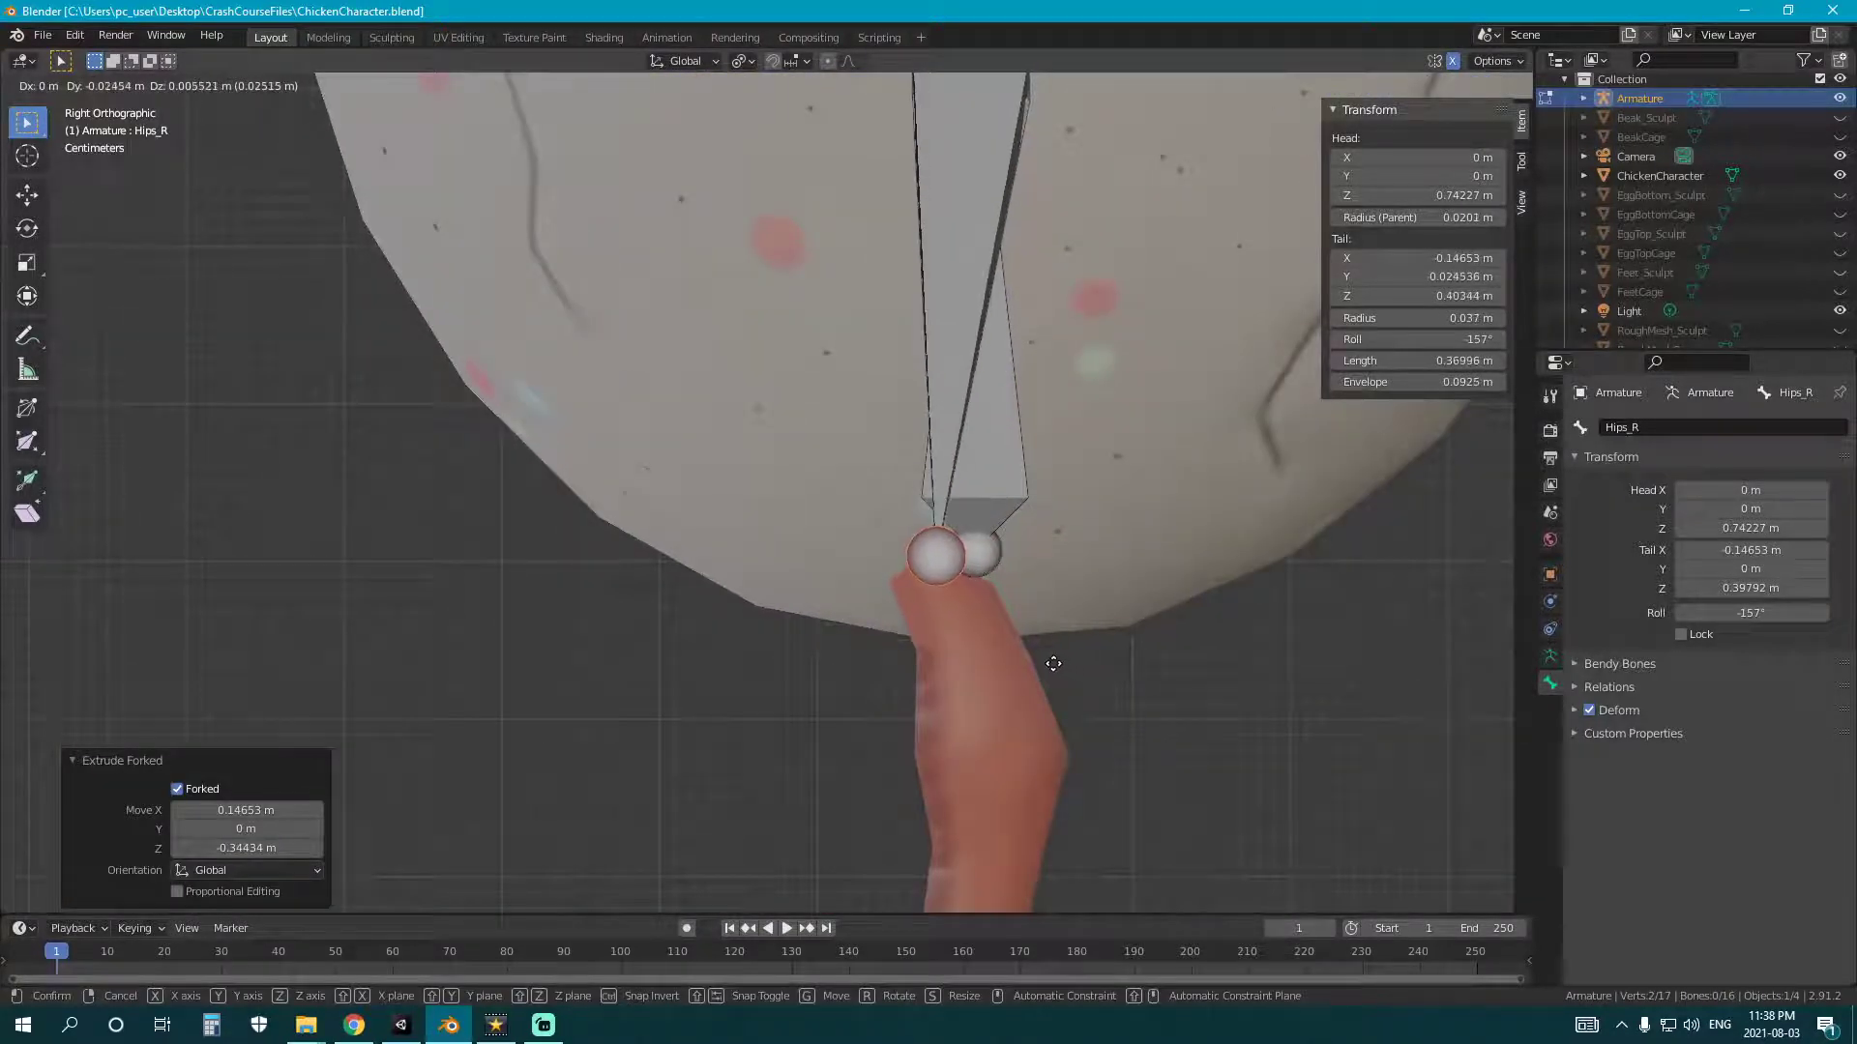
pyautogui.click(1053, 667)
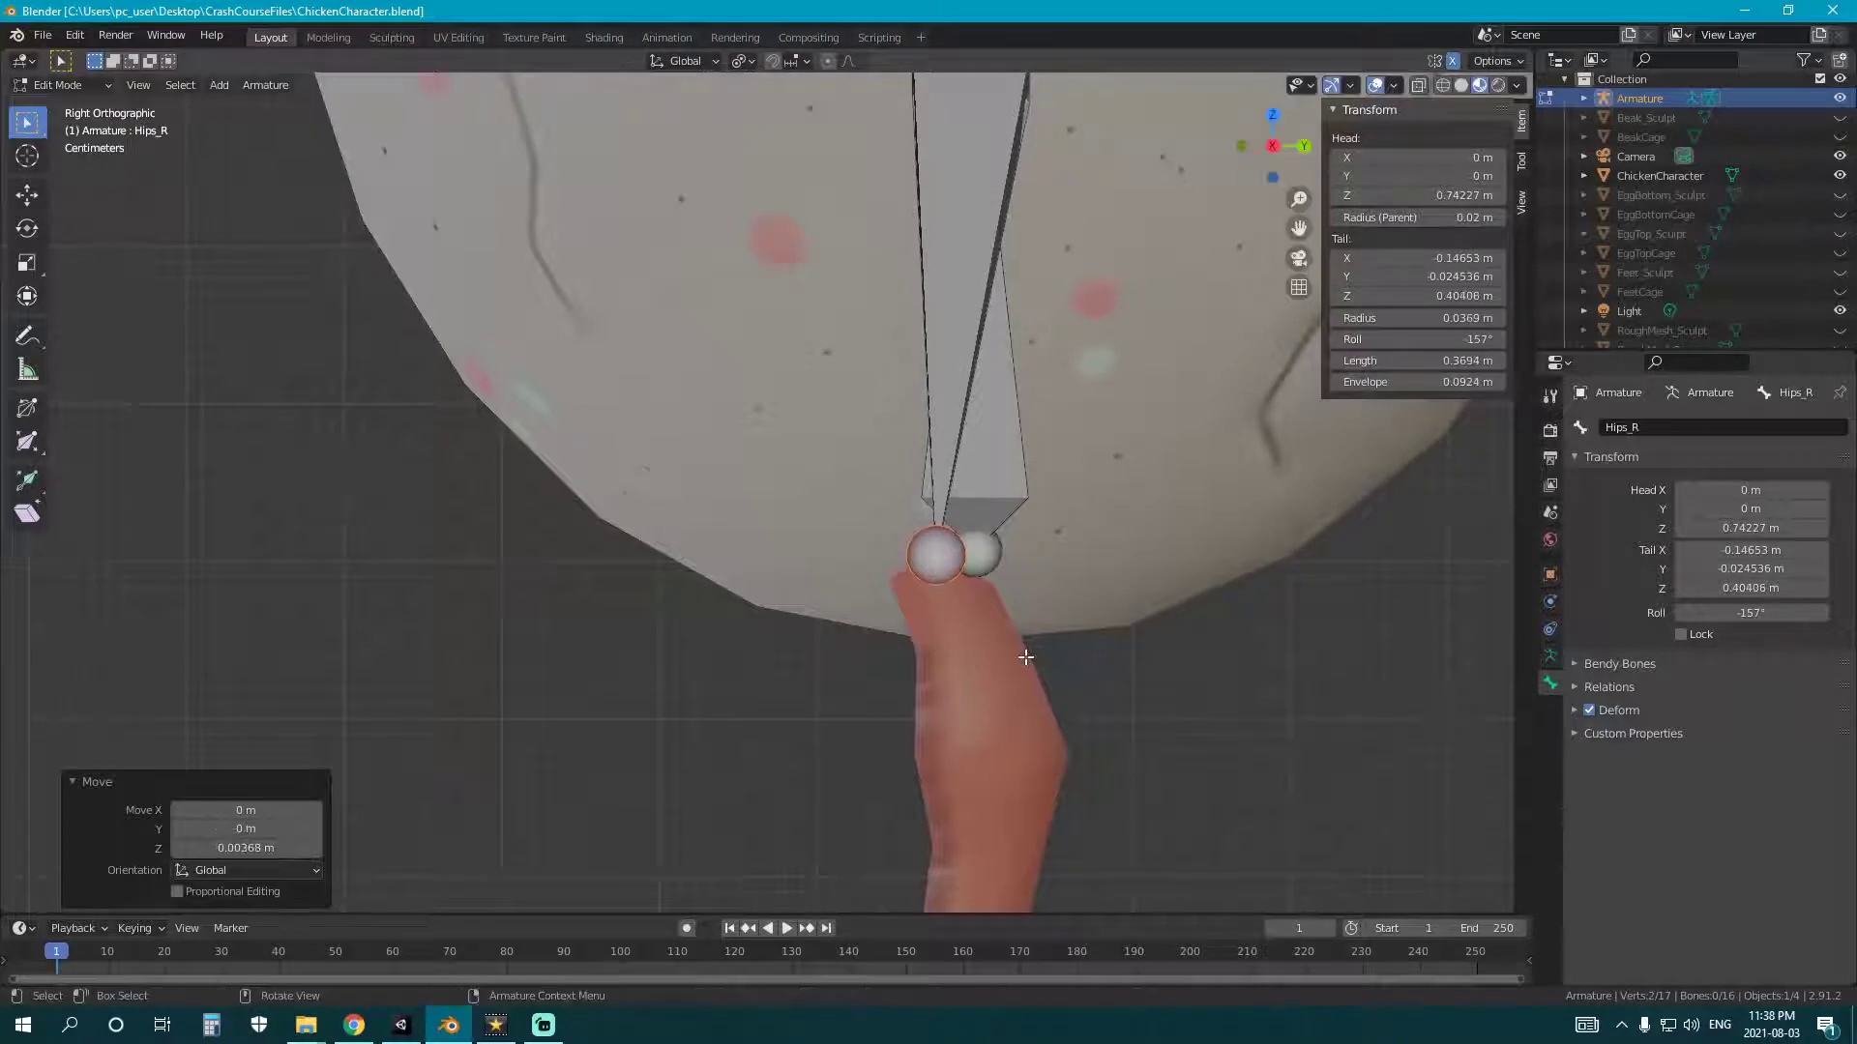
# - In front view, lower the forked hip bones' end joints by about 0.003 m and check their placement on the legs
pyautogui.scroll(-2, 1027, 657)
pyautogui.press('KP_1')
pyautogui.scroll(-1, 990, 663)
pyautogui.press('g')
pyautogui.click(924, 637)
pyautogui.scroll(-2, 758, 538)
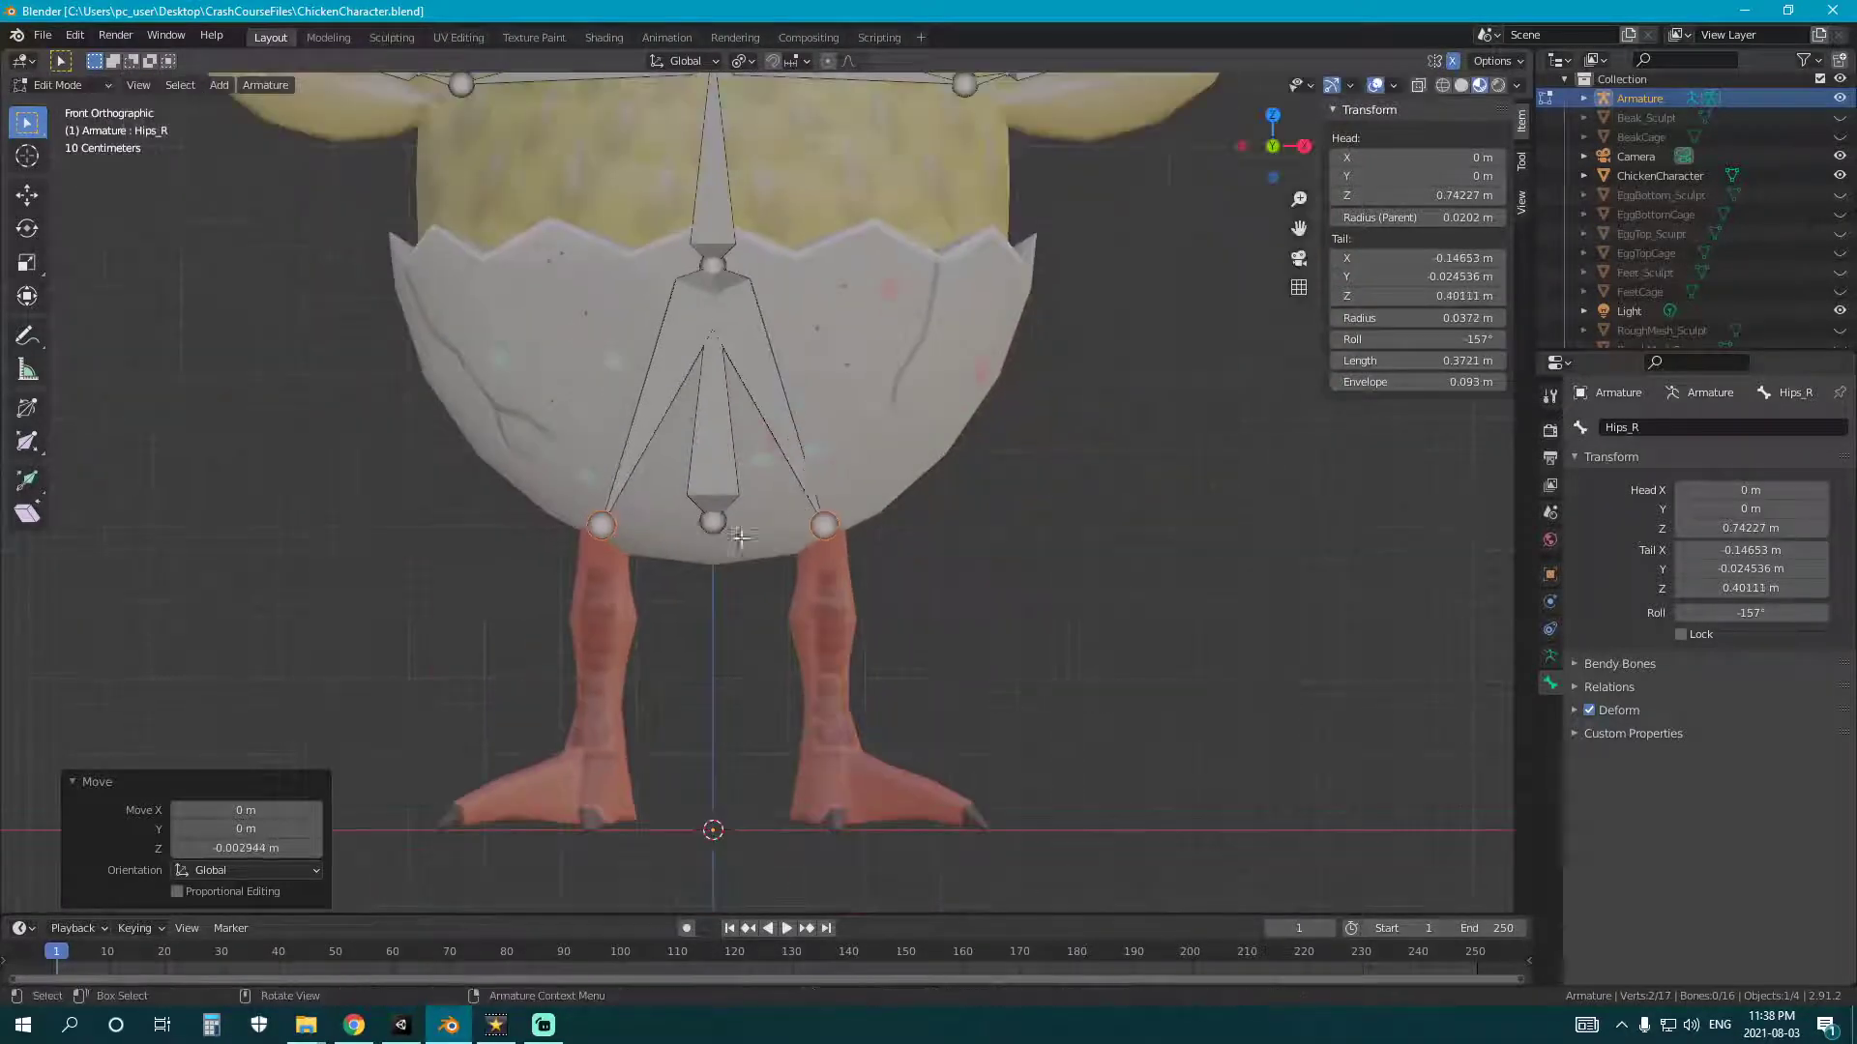
pyautogui.scroll(-2, 1000, 623)
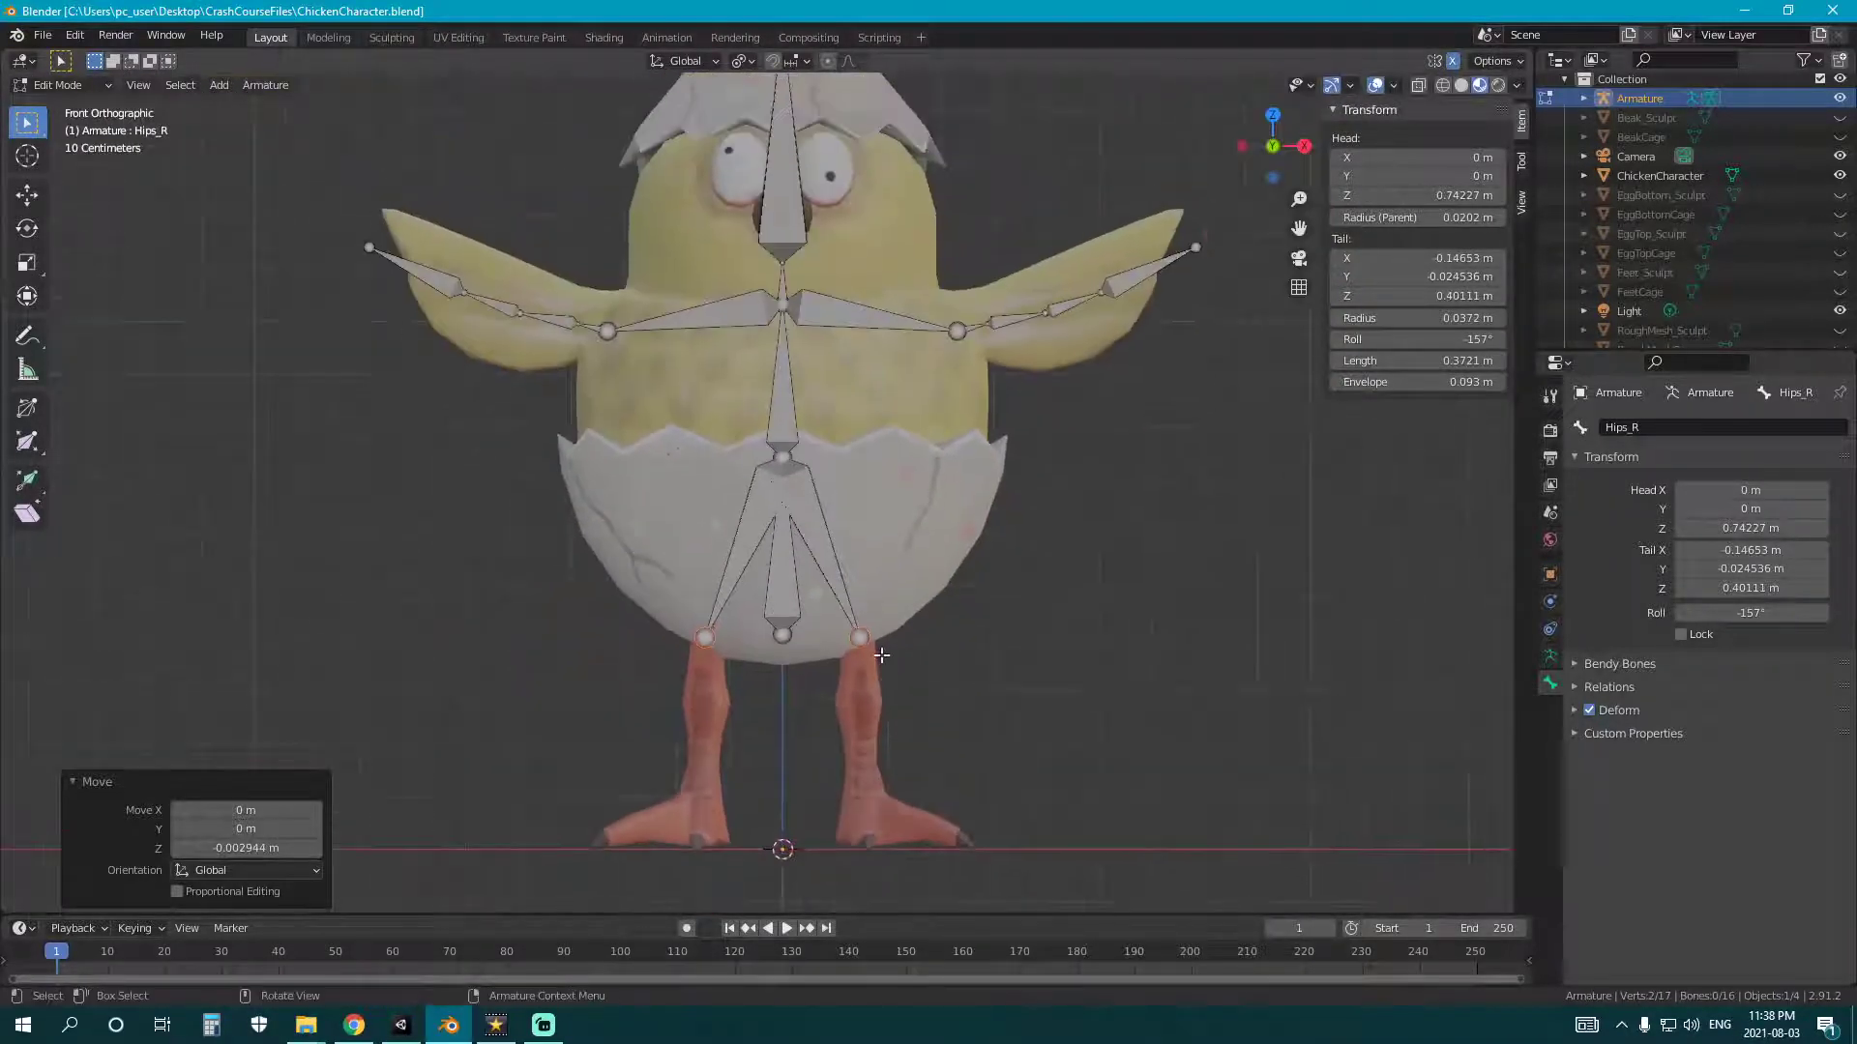
pyautogui.moveTo(880, 665); pyautogui.dragTo(918, 657, button='middle')
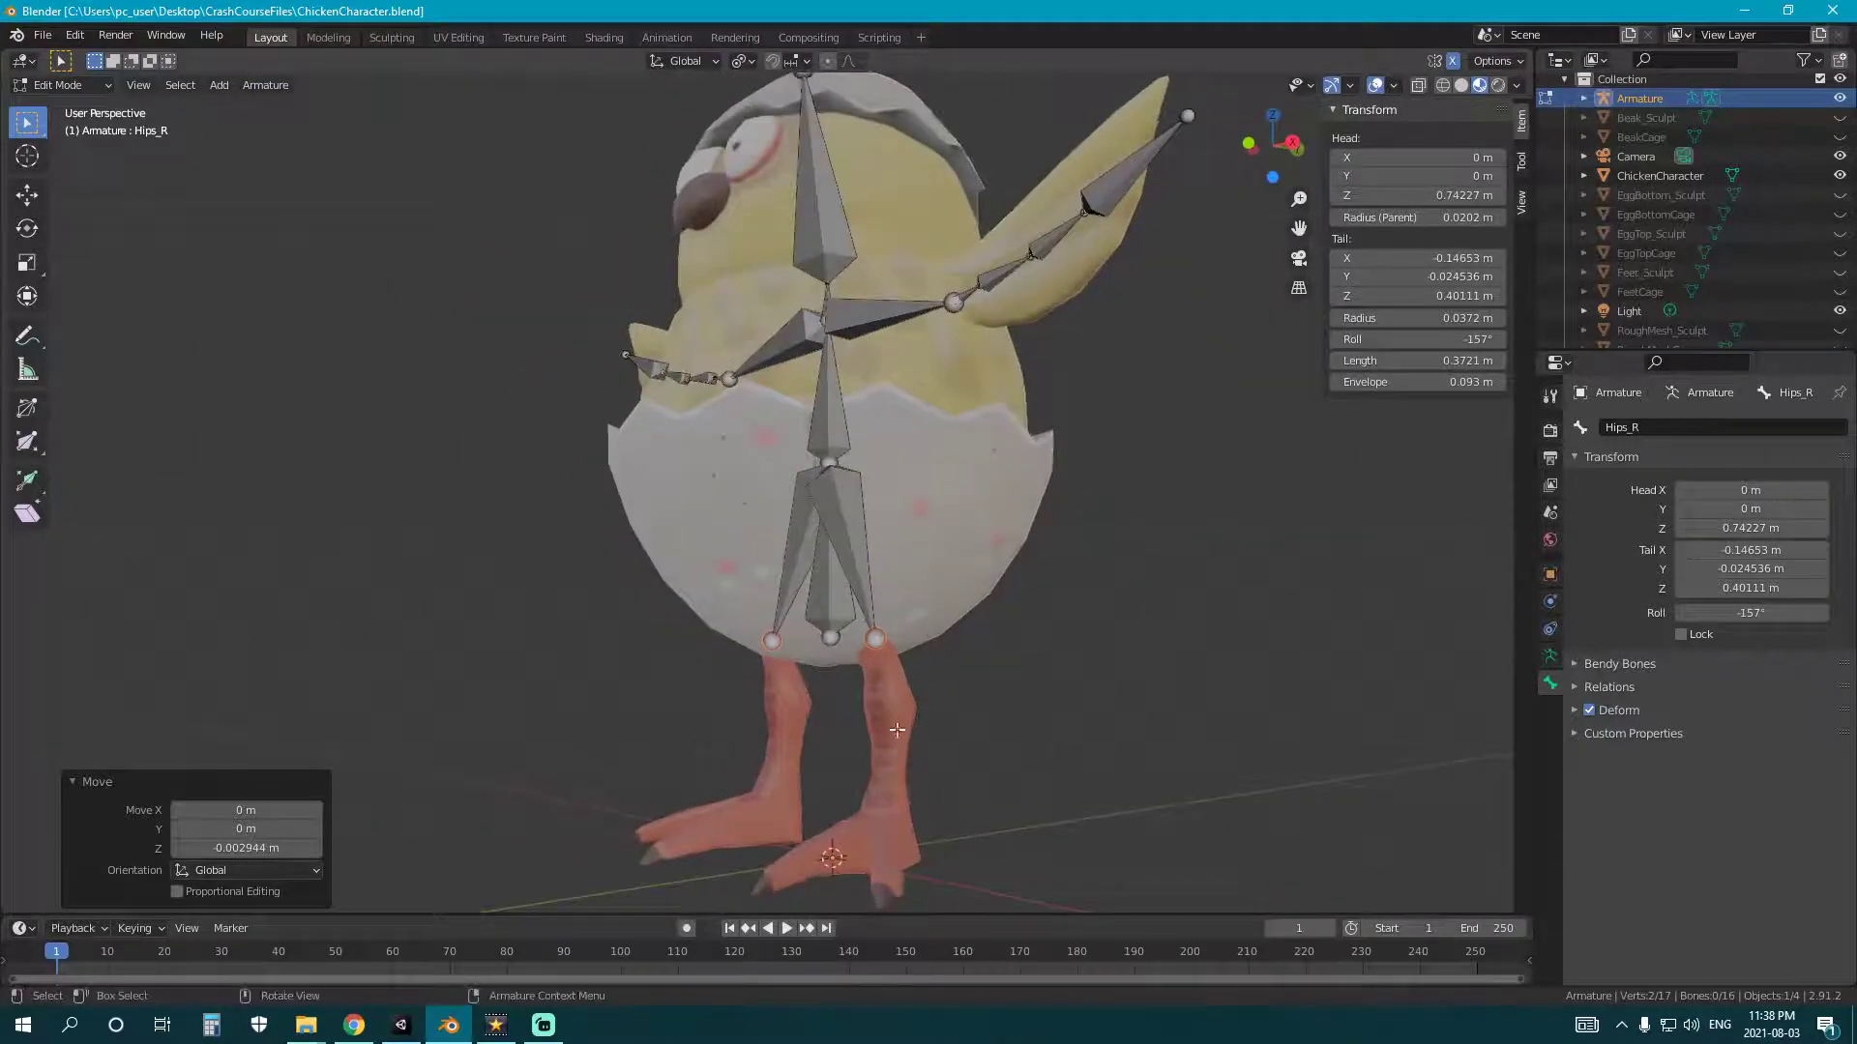
# - In side view, extrude mirrored upper-leg bones from the hip bones' lower joints, about 0.045 m back along Y and 0.127 m down
pyautogui.press('KP_1')
pyautogui.press('KP_3')
pyautogui.keyDown('shift'); pyautogui.moveTo(948, 744); pyautogui.dragTo(858, 584, button='middle'); pyautogui.keyUp('shift')
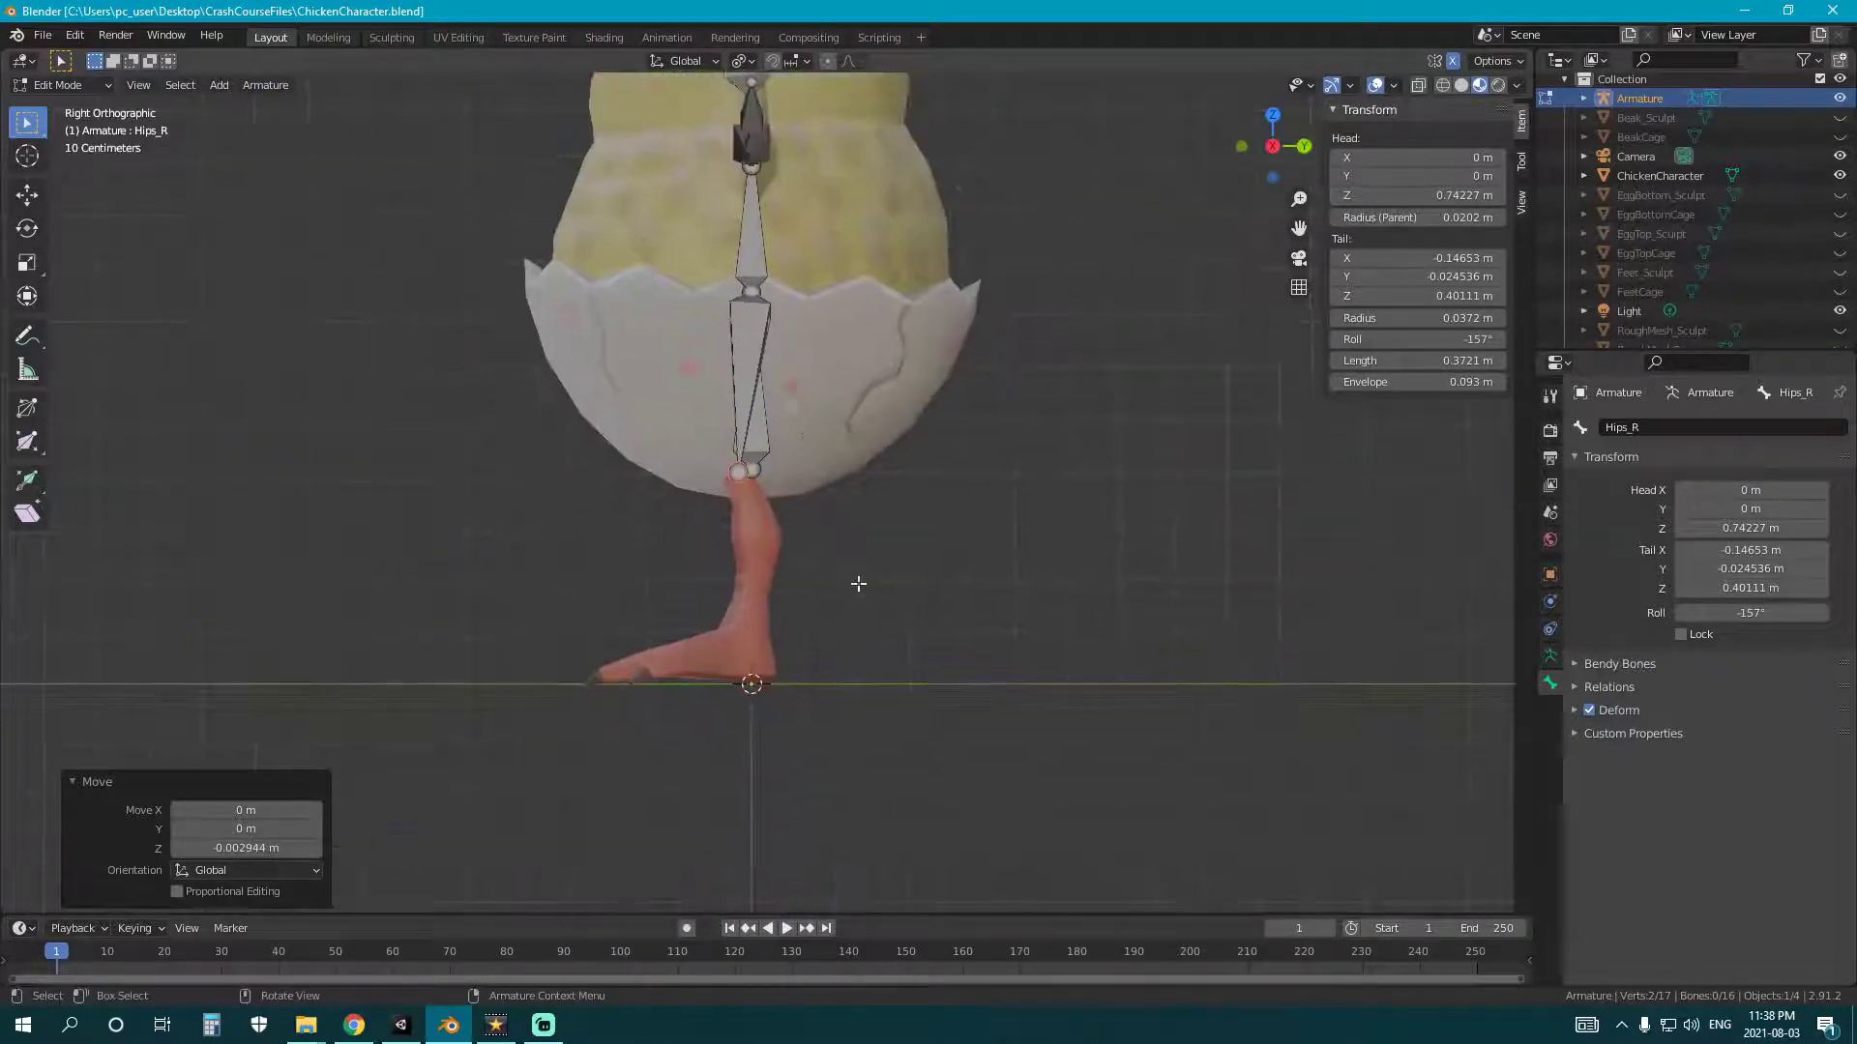
pyautogui.scroll(2, 858, 584)
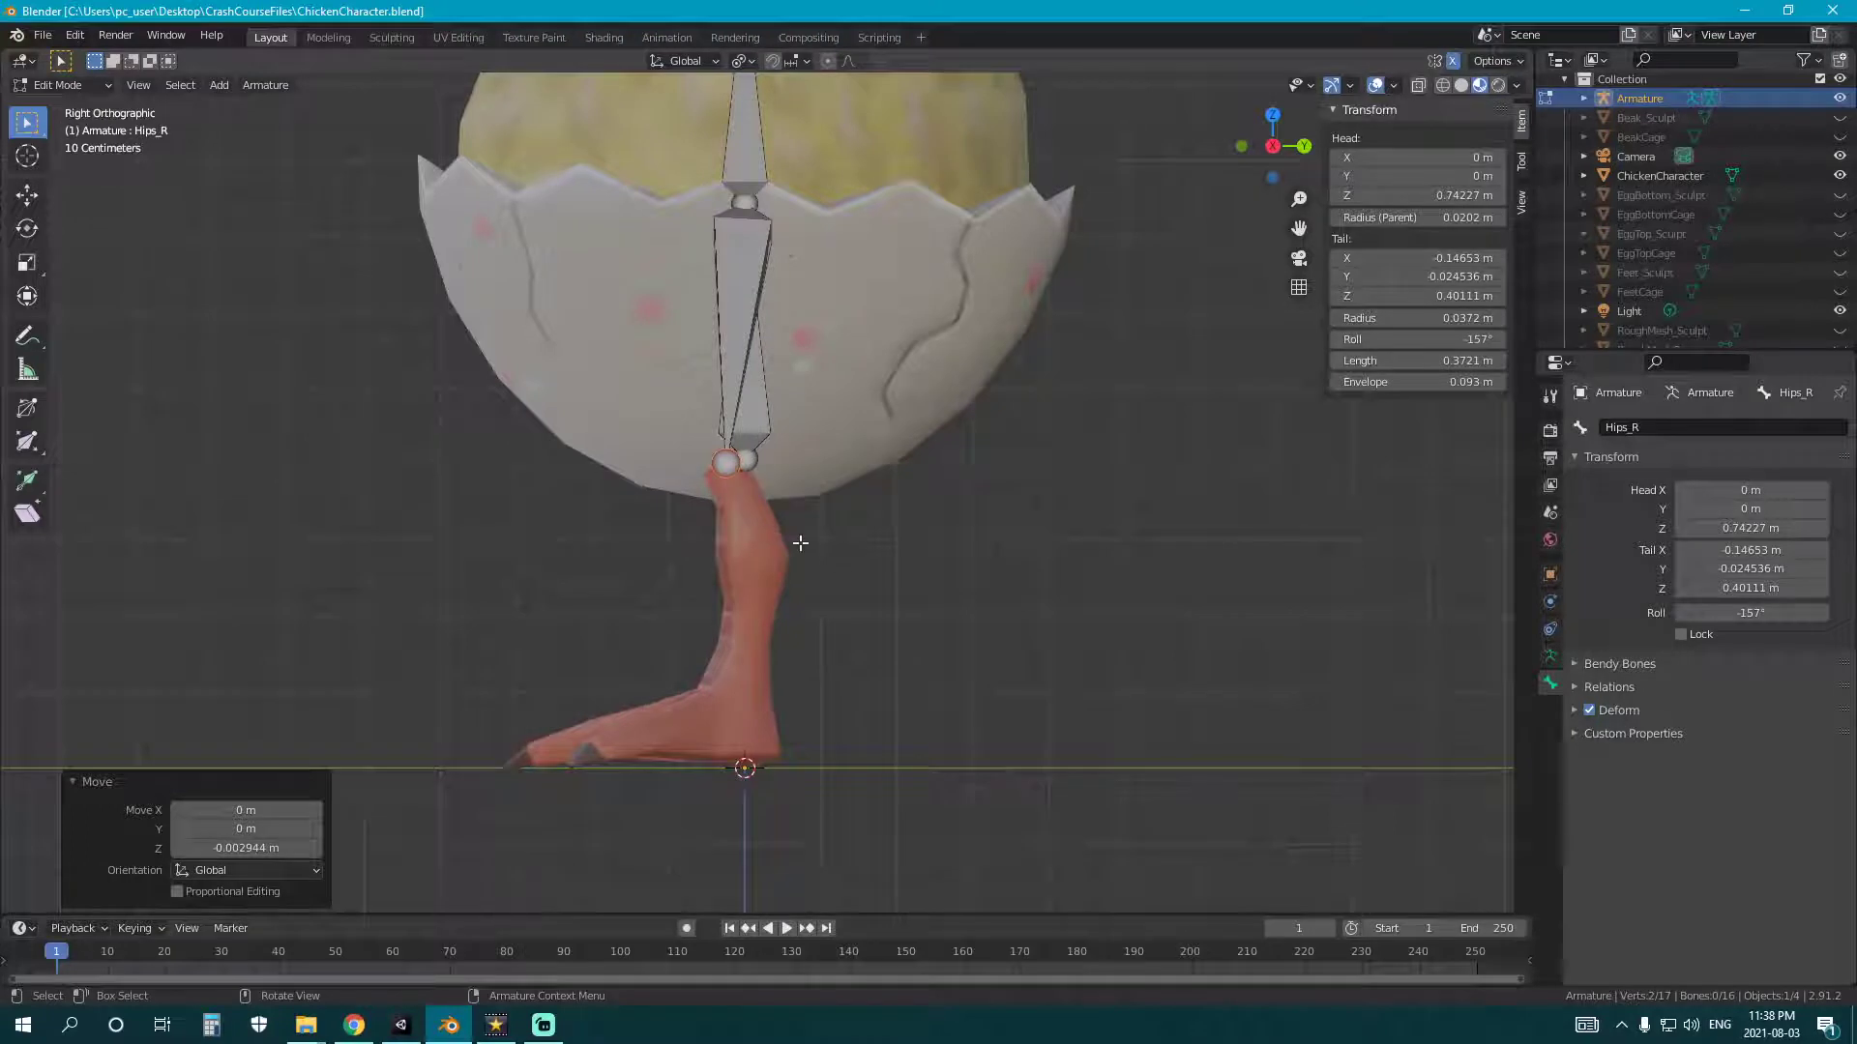
pyautogui.moveTo(800, 544); pyautogui.dragTo(952, 461, button='middle')
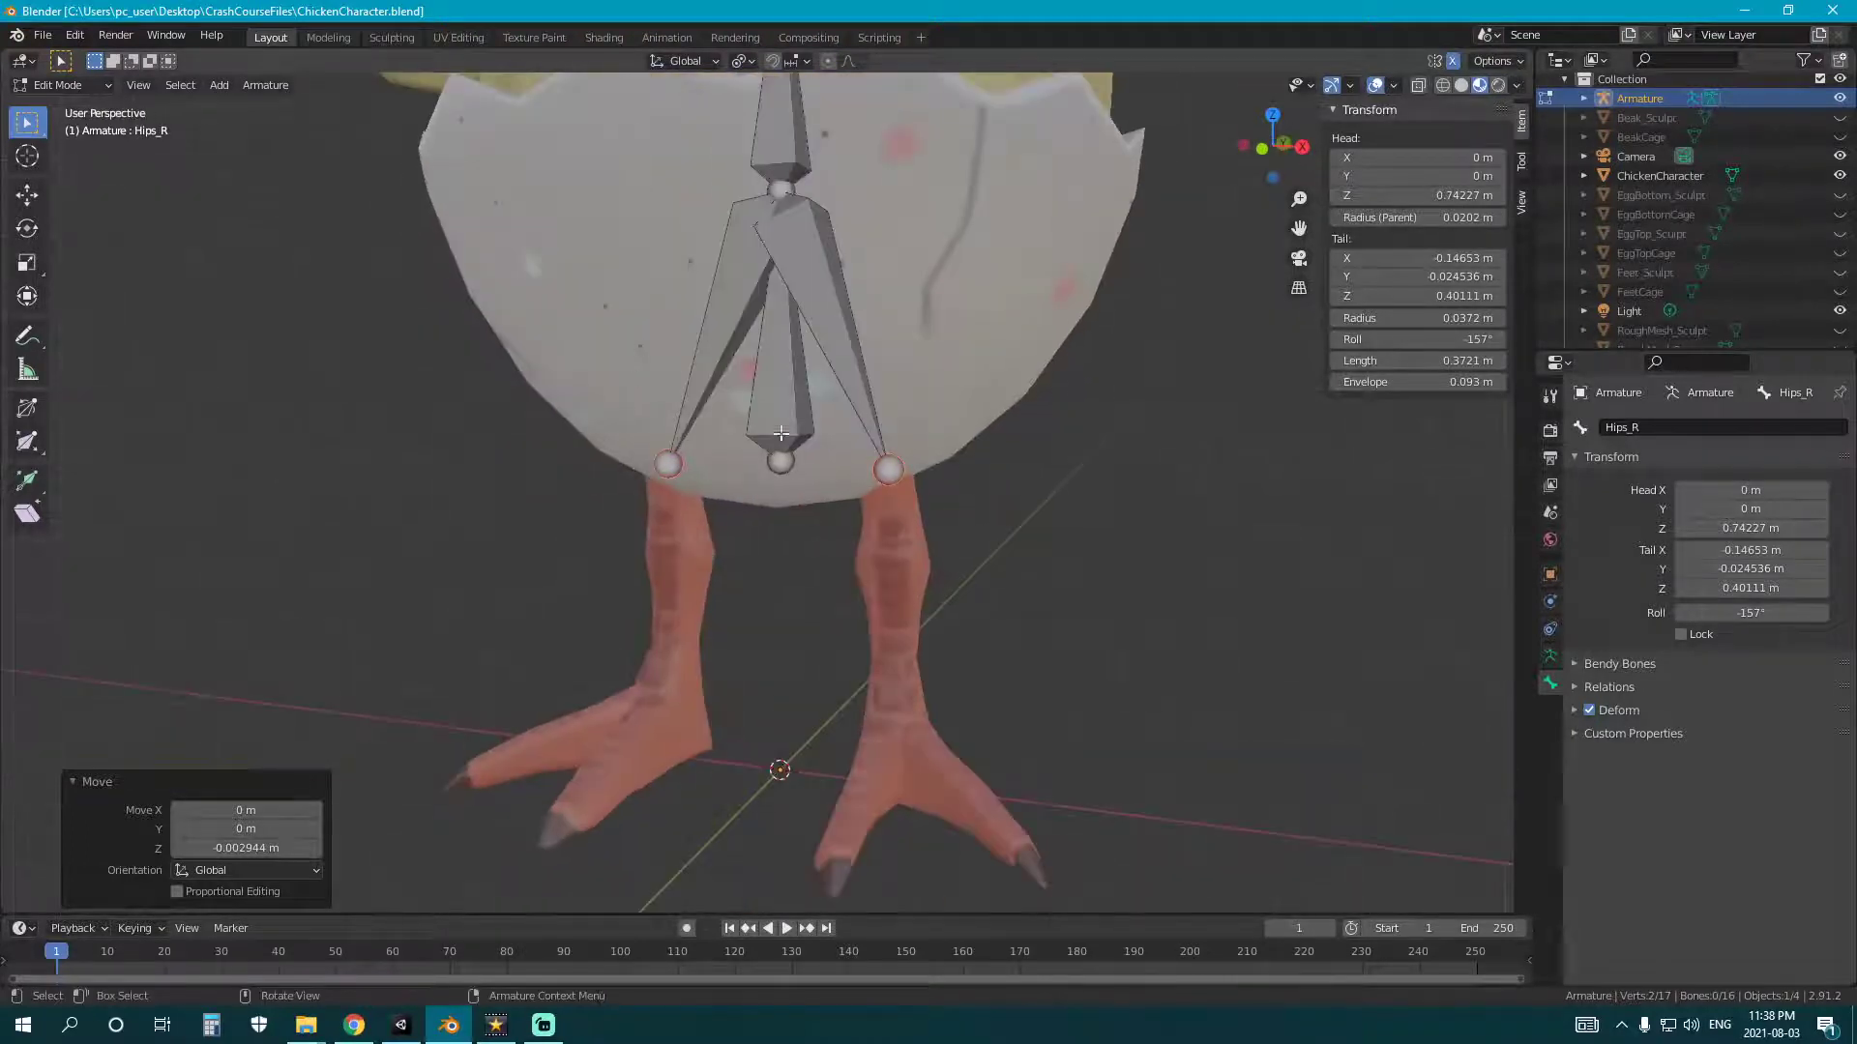
pyautogui.click(667, 465)
pyautogui.press('KP_3')
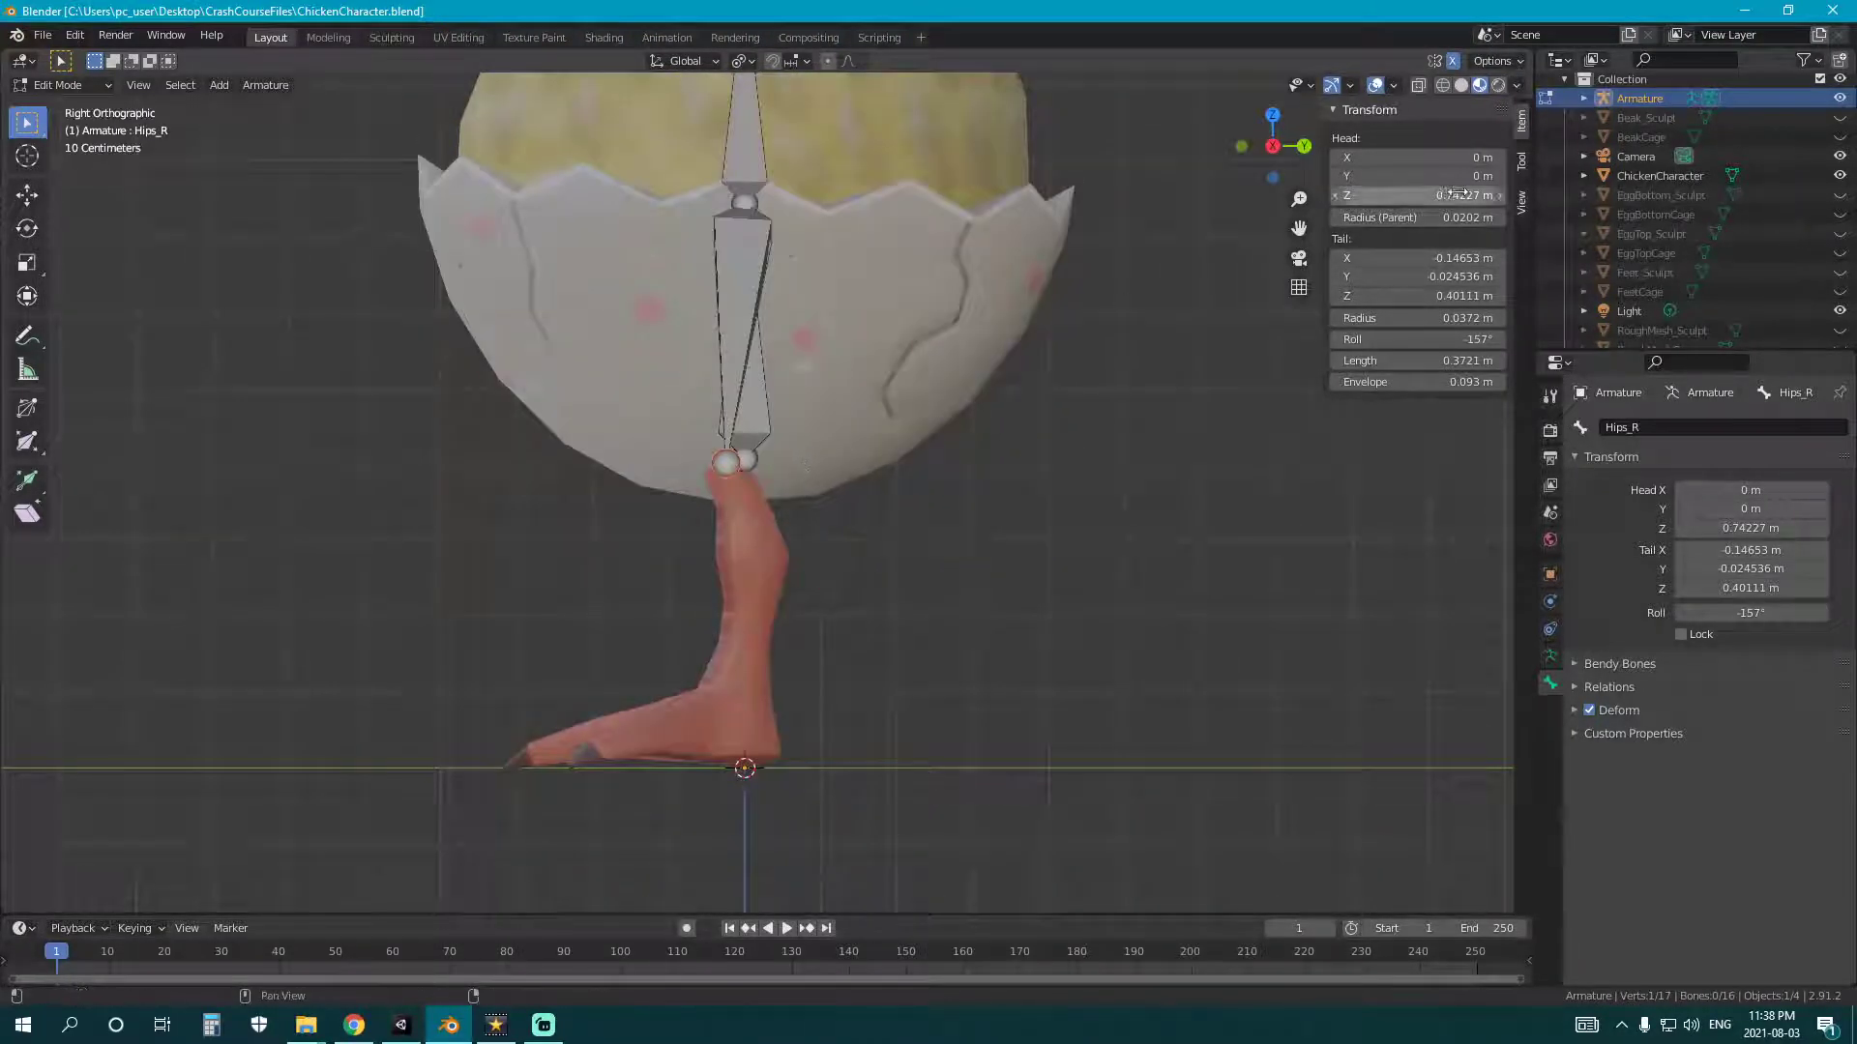
pyautogui.press('e')
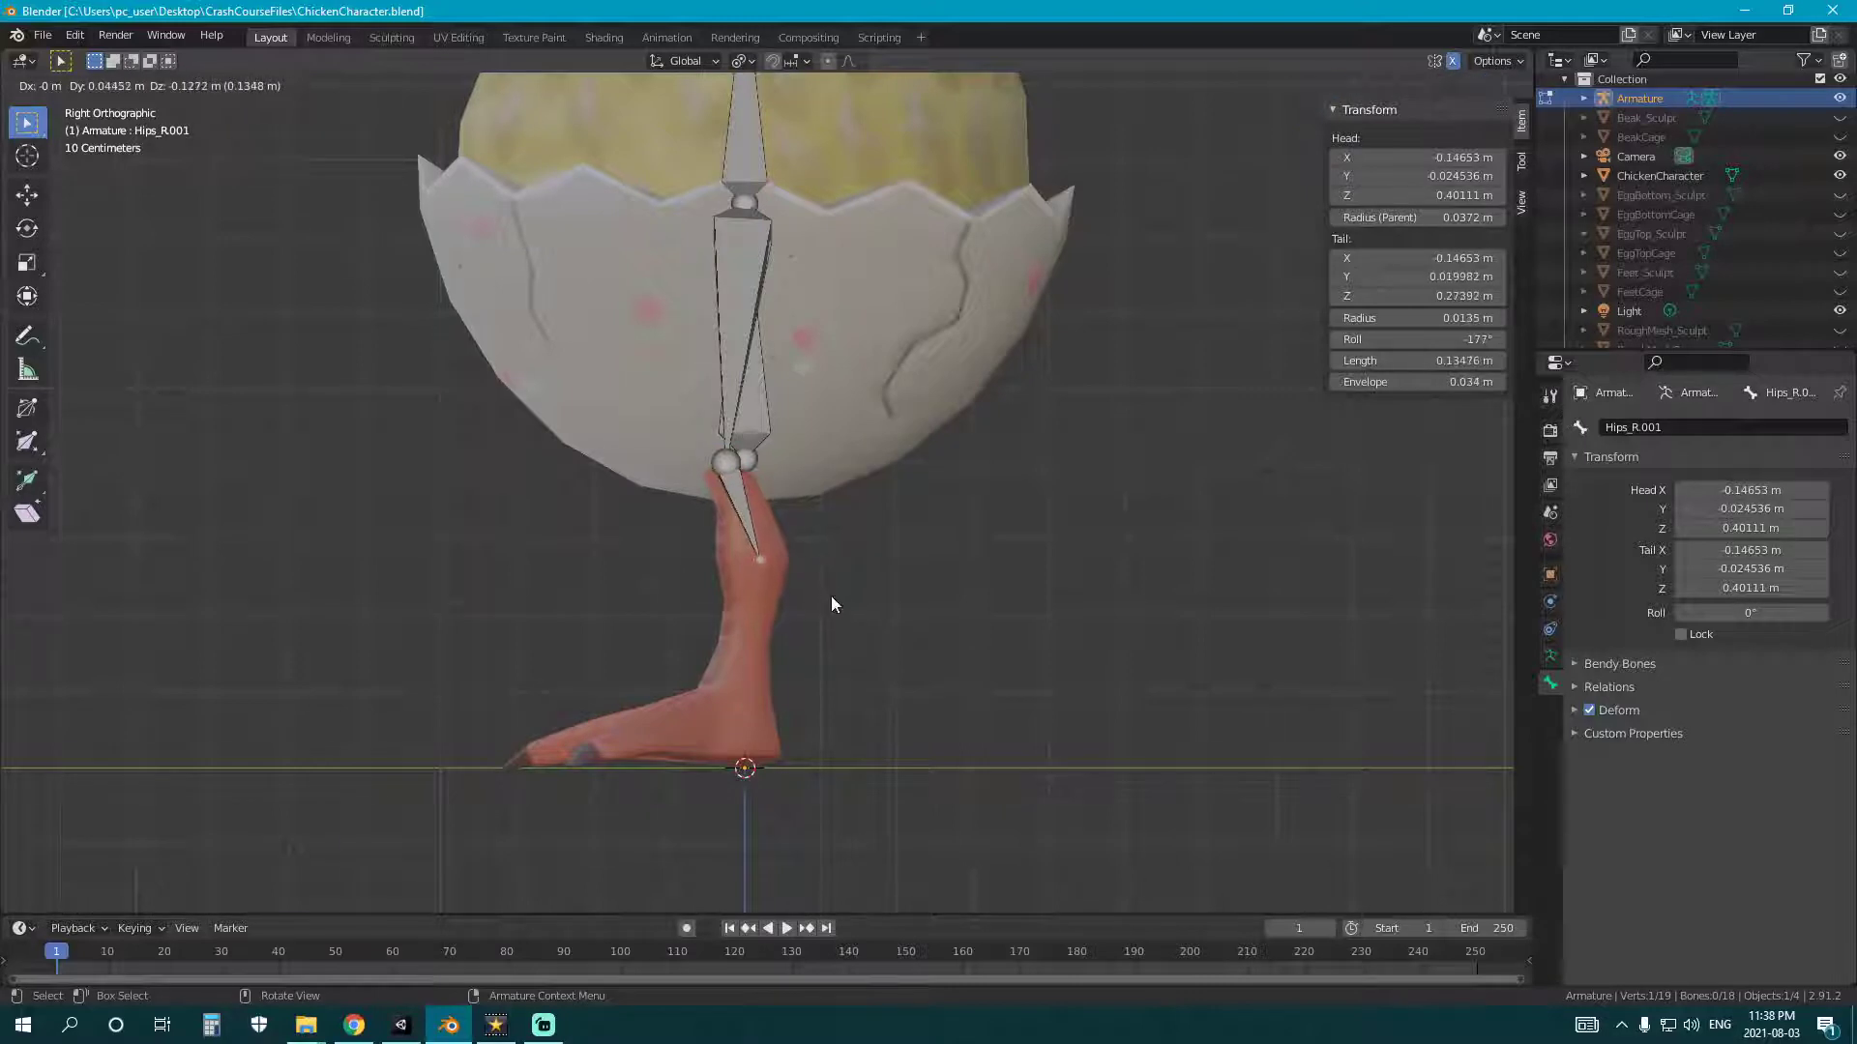
pyautogui.click(830, 601)
# - Extrude mirrored lower-leg bones about 0.19 m long down to the ankles, and short foot bones from their ends
pyautogui.keyDown('shift'); pyautogui.moveTo(829, 601); pyautogui.dragTo(935, 538, button='middle'); pyautogui.keyUp('shift')
pyautogui.press('e')
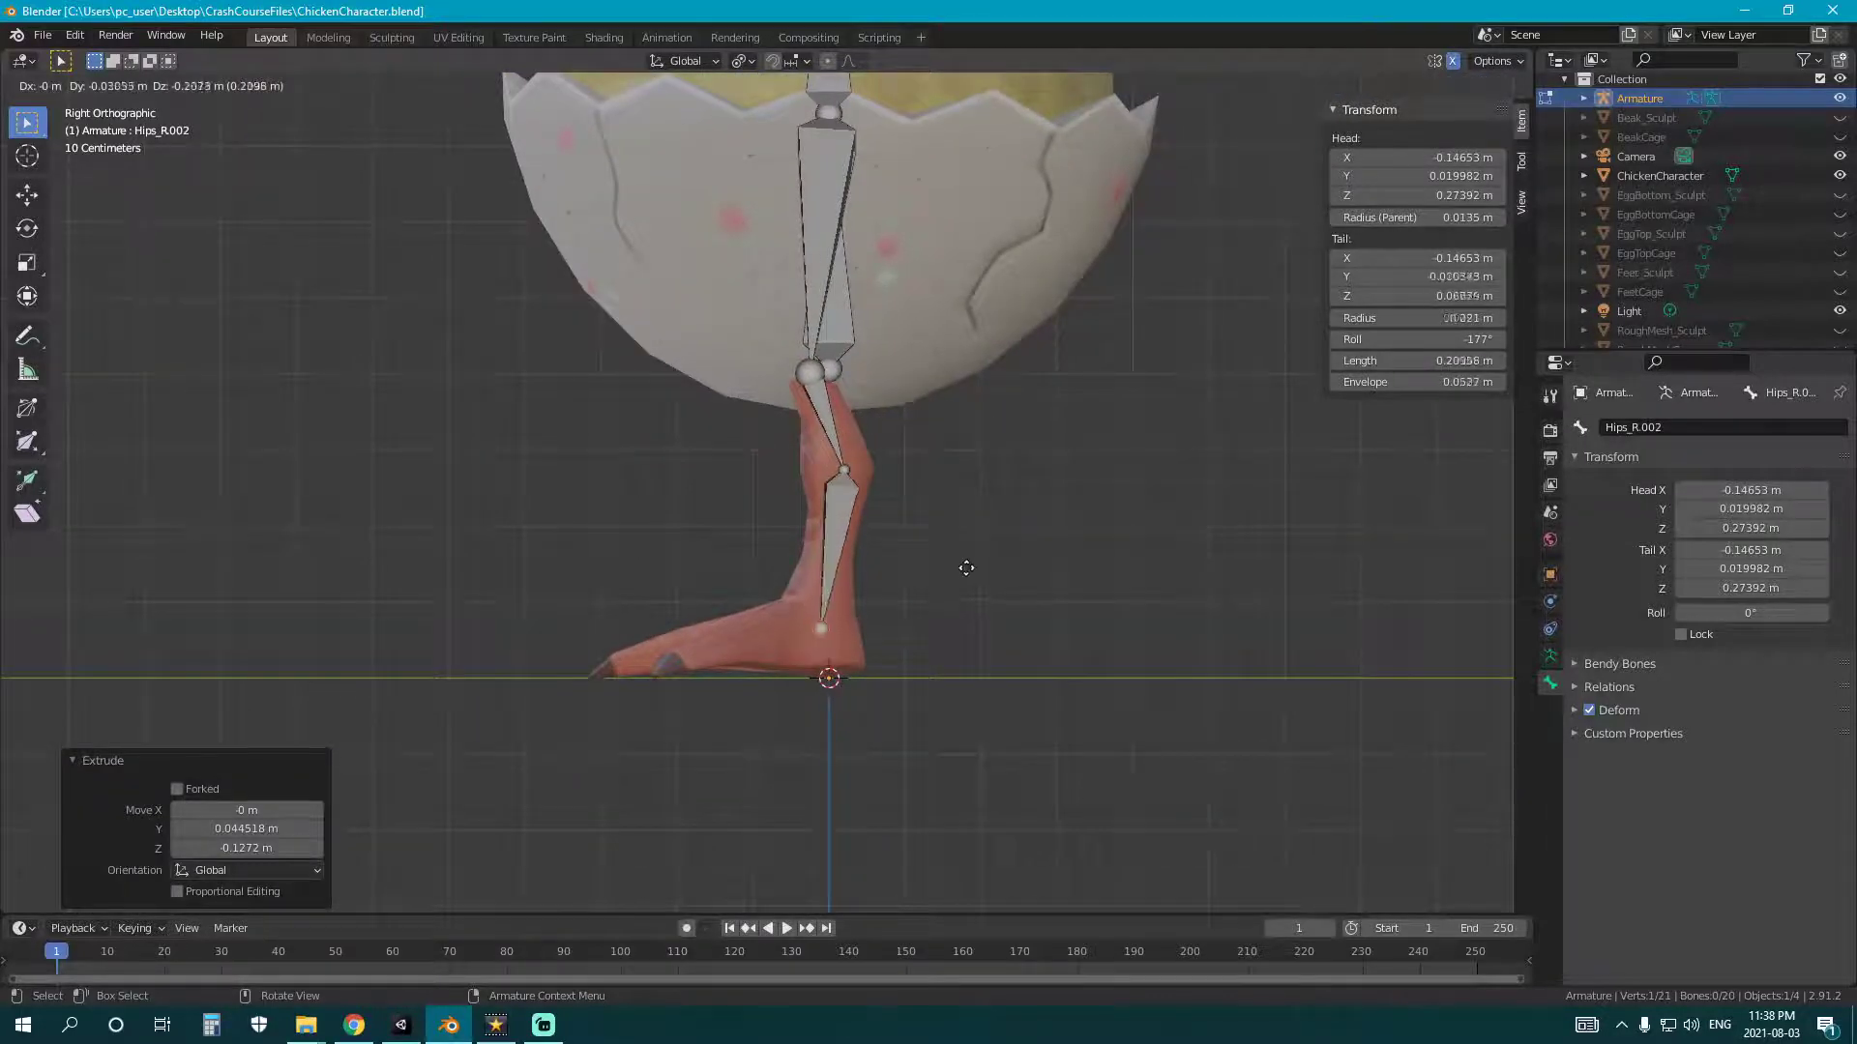
pyautogui.click(978, 560)
pyautogui.press('e')
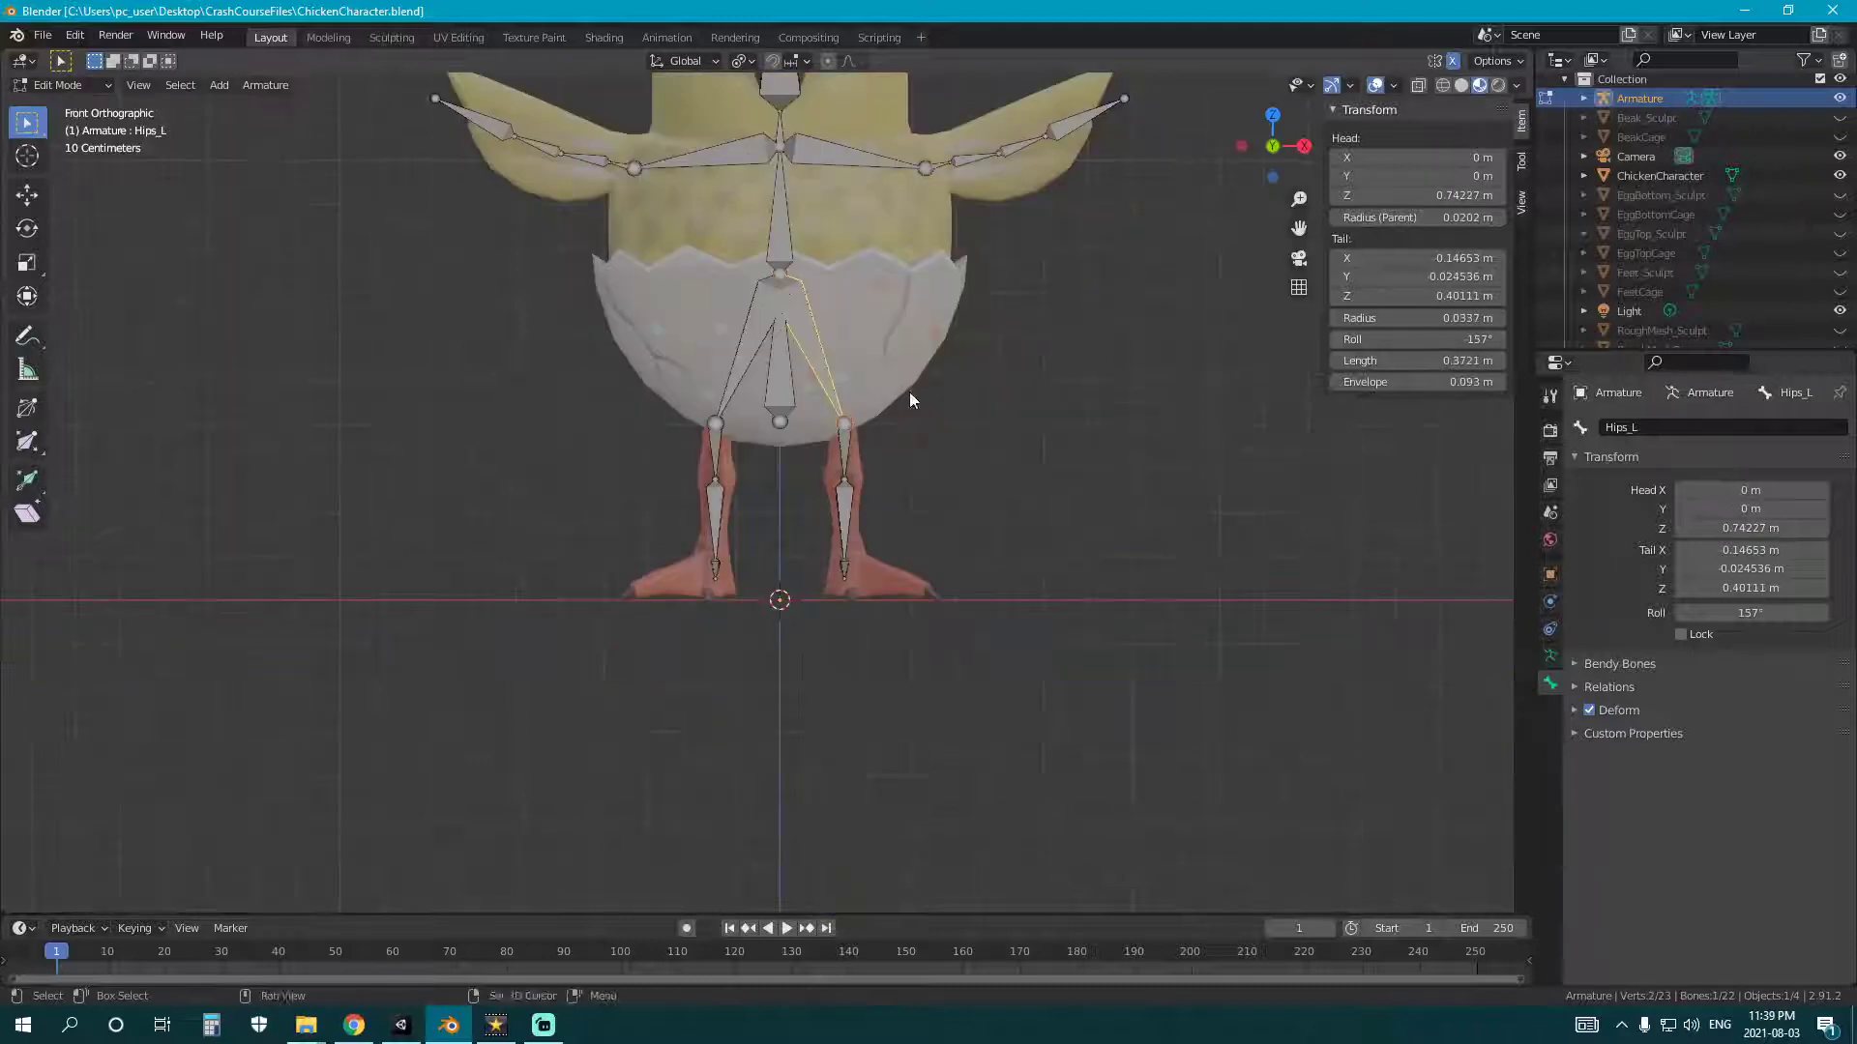
# - Rename the central lowest bone between the forked hip bones as Root
pyautogui.keyDown('shift'); pyautogui.moveTo(909, 392); pyautogui.dragTo(890, 523, button='middle'); pyautogui.keyUp('shift')
pyautogui.scroll(2, 870, 533)
pyautogui.click(762, 545)
pyautogui.press('F2')
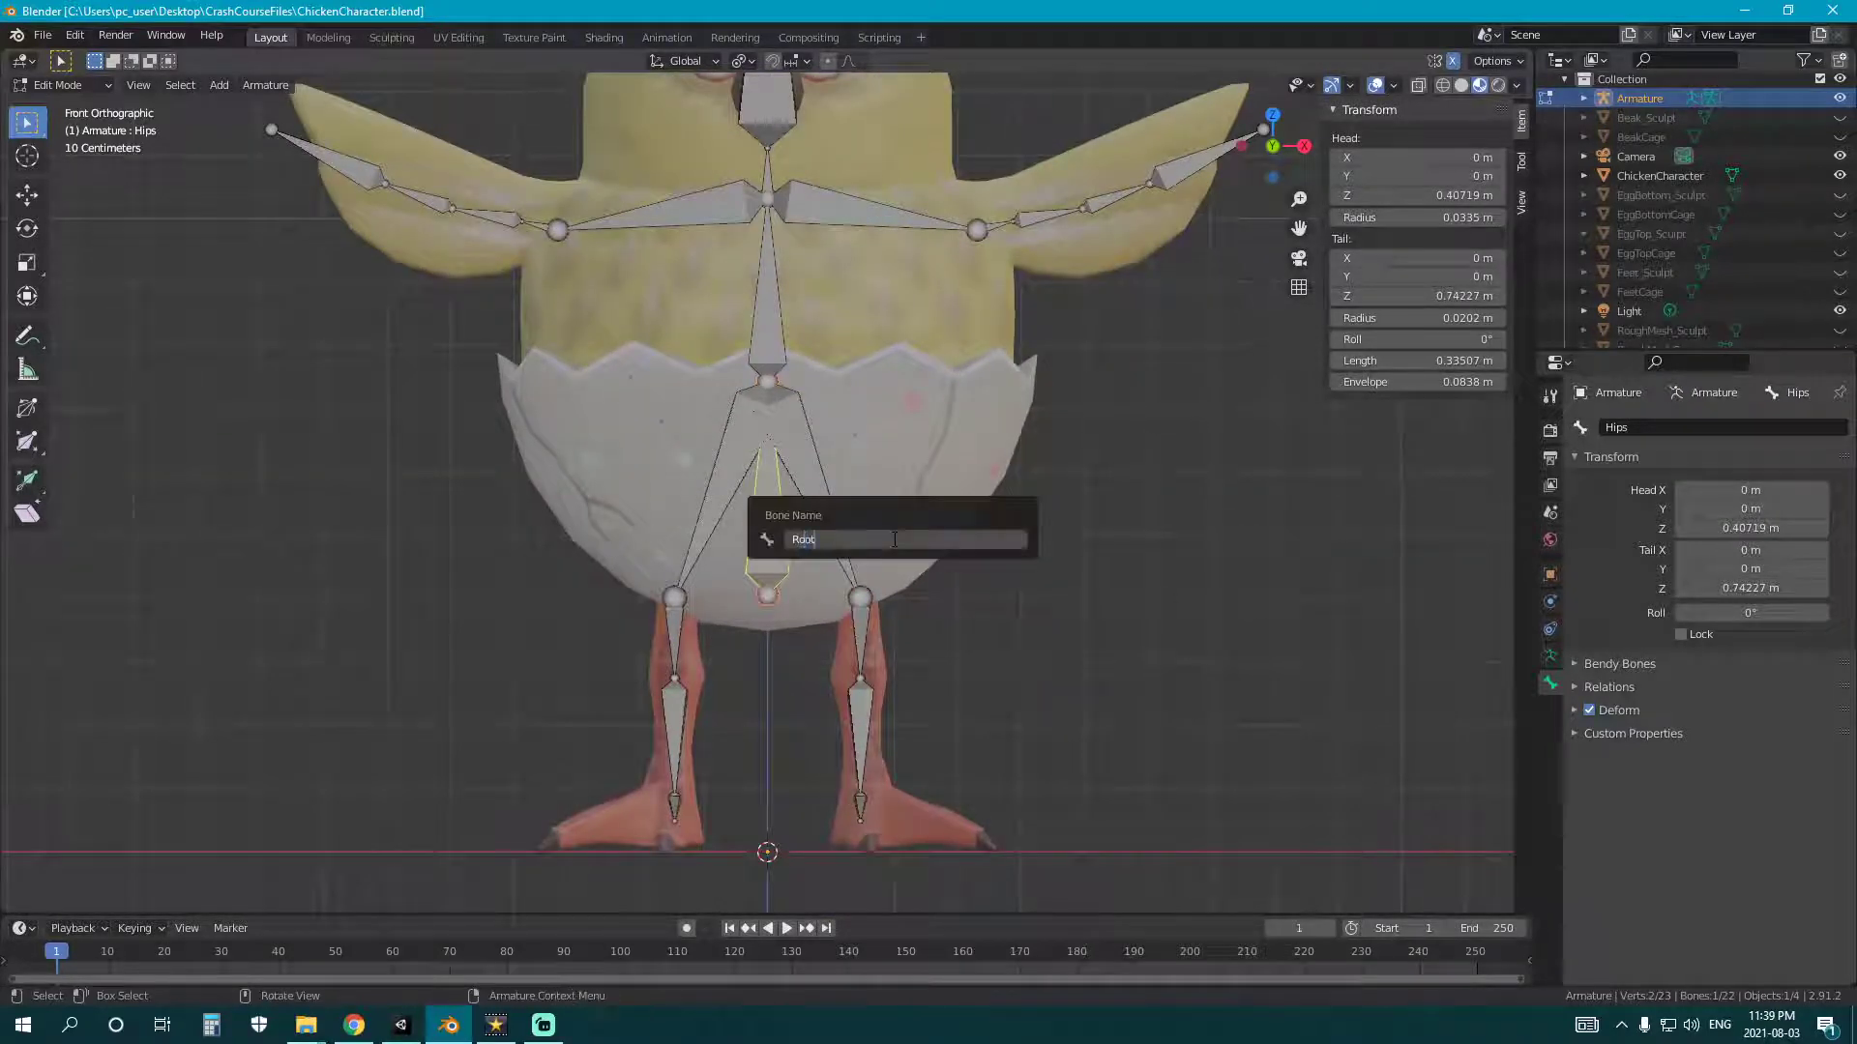
pyautogui.write('Root')
pyautogui.press('Return')
# - Rename the left and right forked hip bones as Hip.L and Hip.R
pyautogui.click(793, 445)
pyautogui.press('F2')
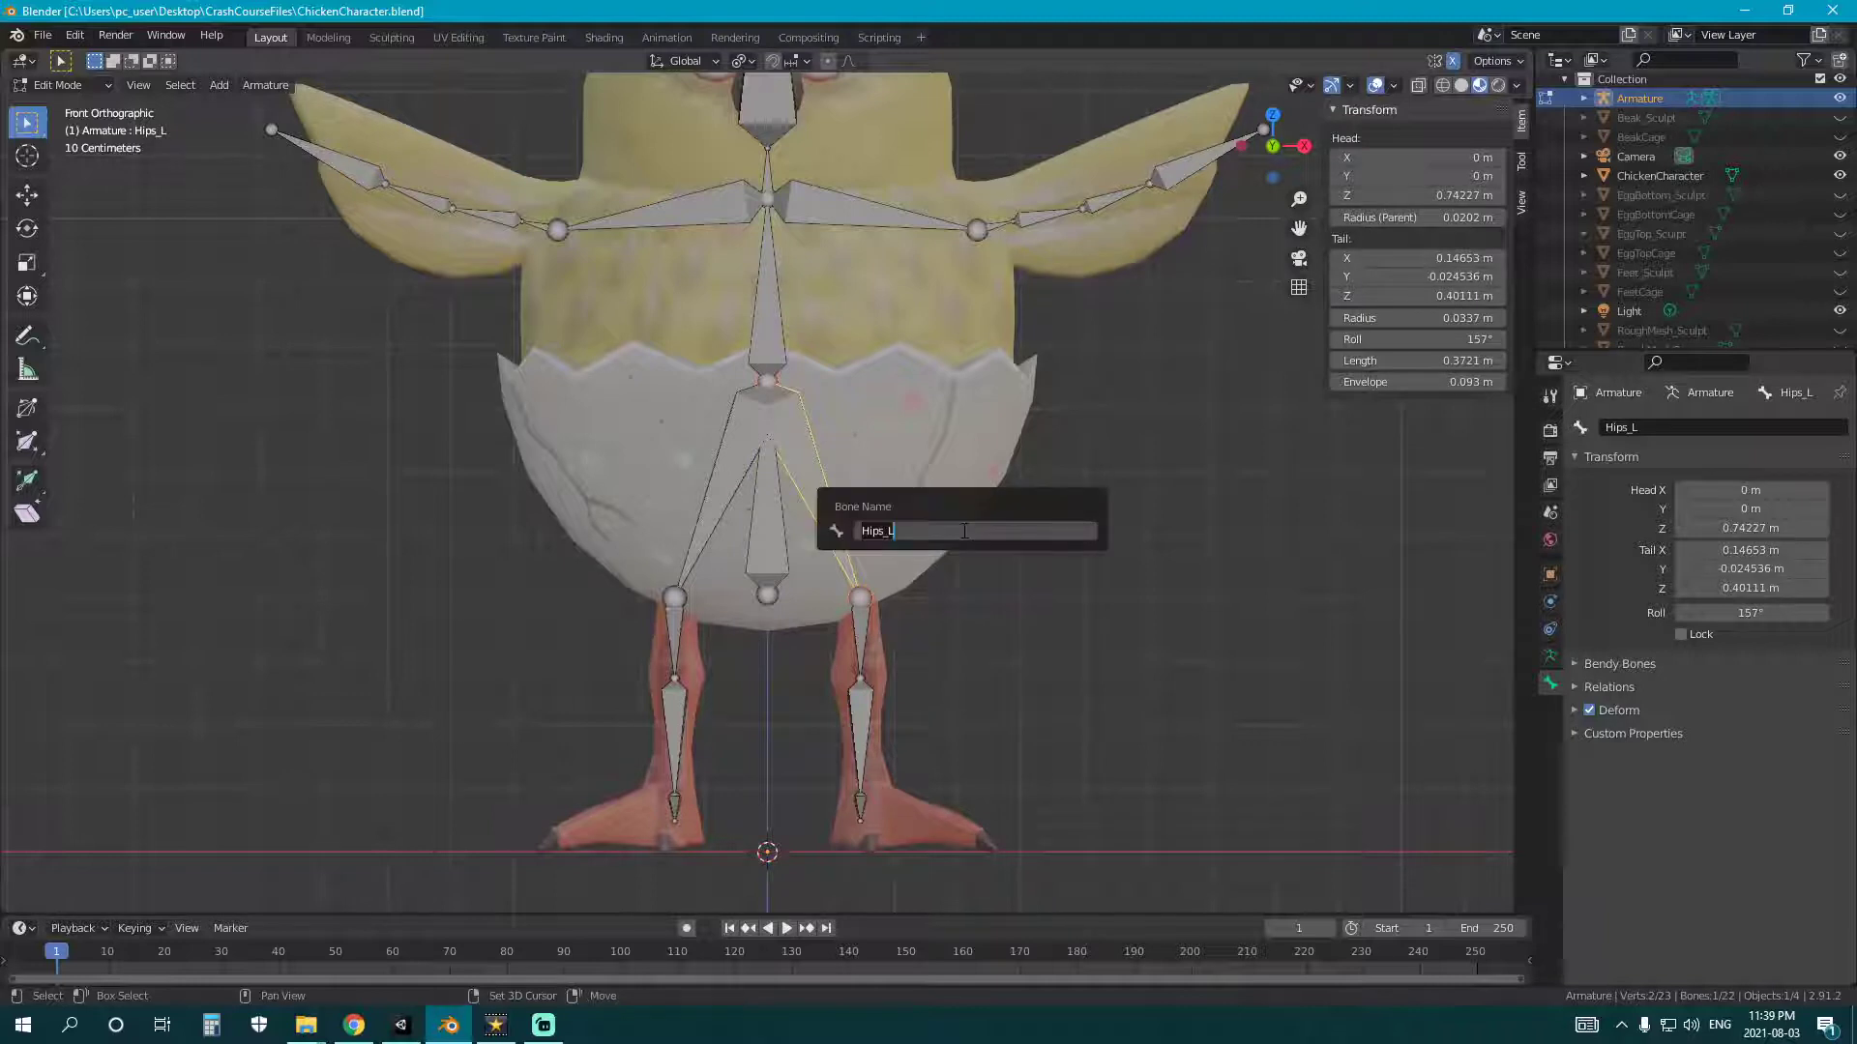
pyautogui.write('Hip.L')
pyautogui.press('Return')
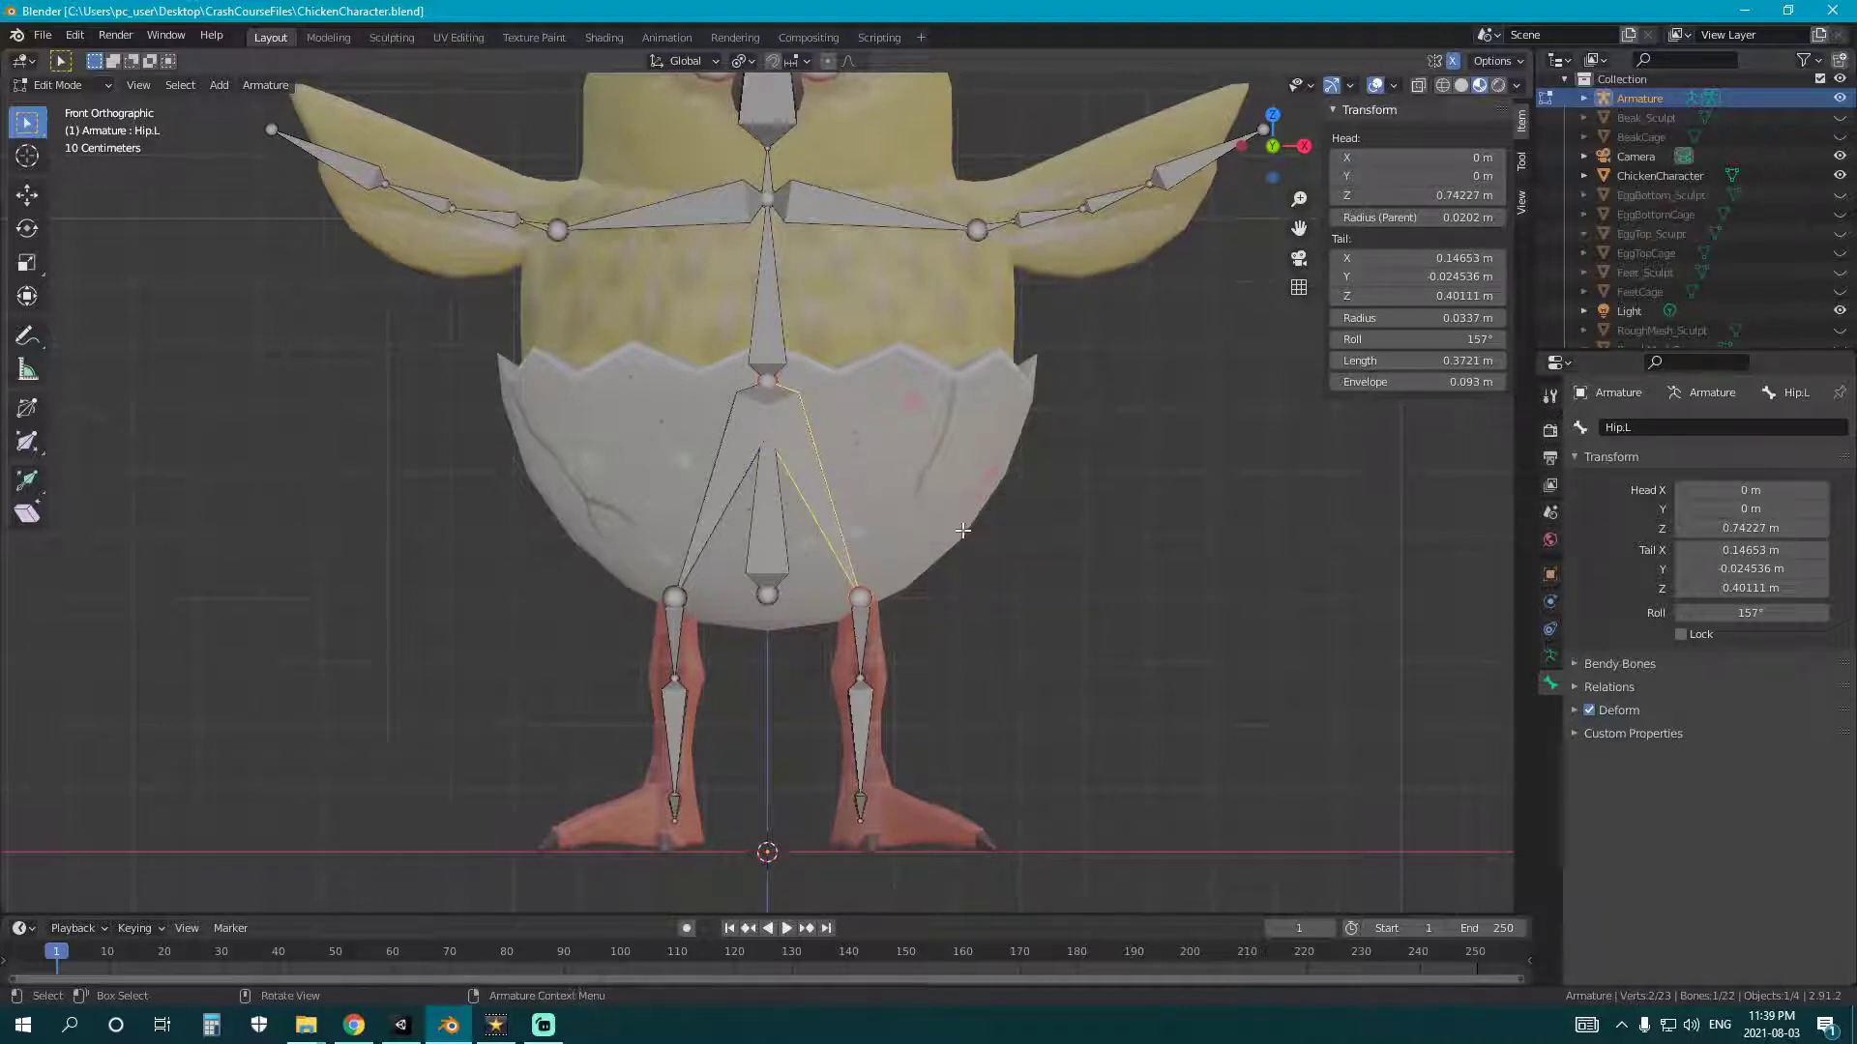
pyautogui.click(719, 465)
pyautogui.press('F2')
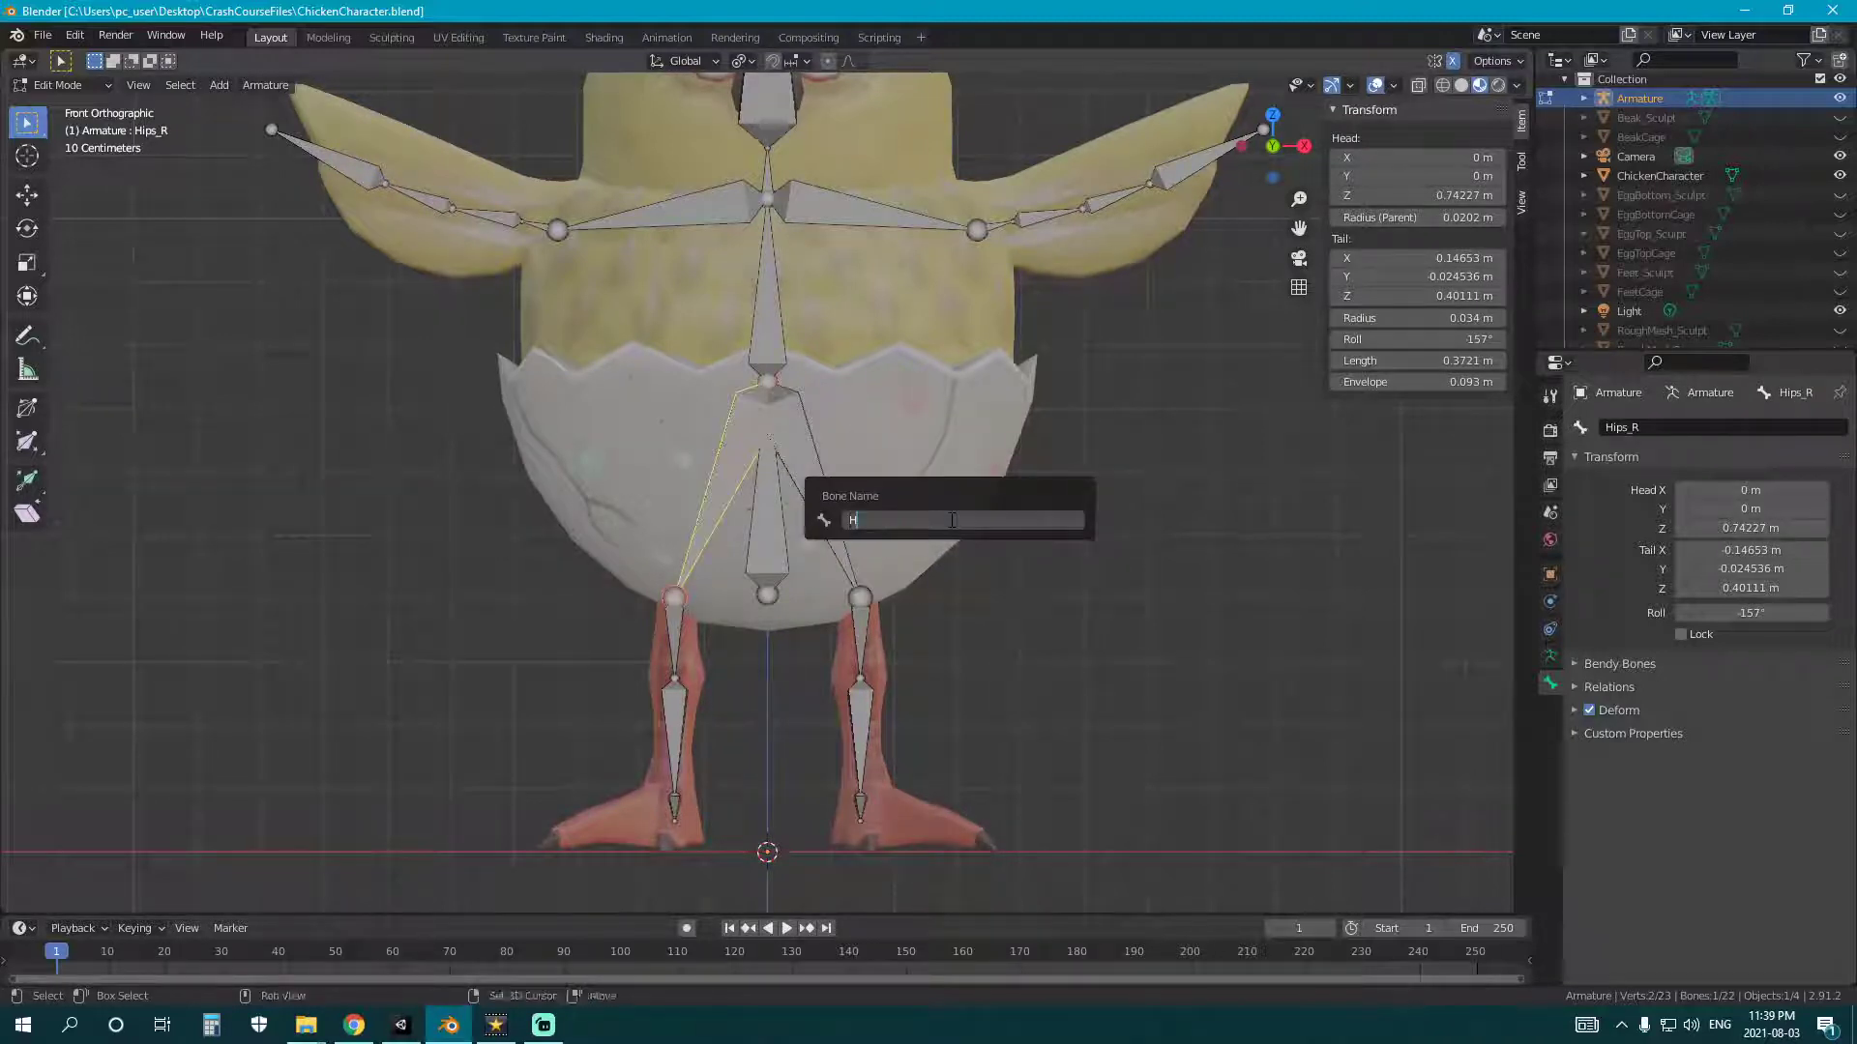
pyautogui.write('Hip.R')
pyautogui.press('Return')
# - Rename the left leg's two bones as UpperLeg.L and LowerLeg.L
pyautogui.click(860, 617)
pyautogui.press('F2')
pyautogui.write('UpperLeg.L')
pyautogui.press('Return')
pyautogui.click(854, 720)
pyautogui.press('F2')
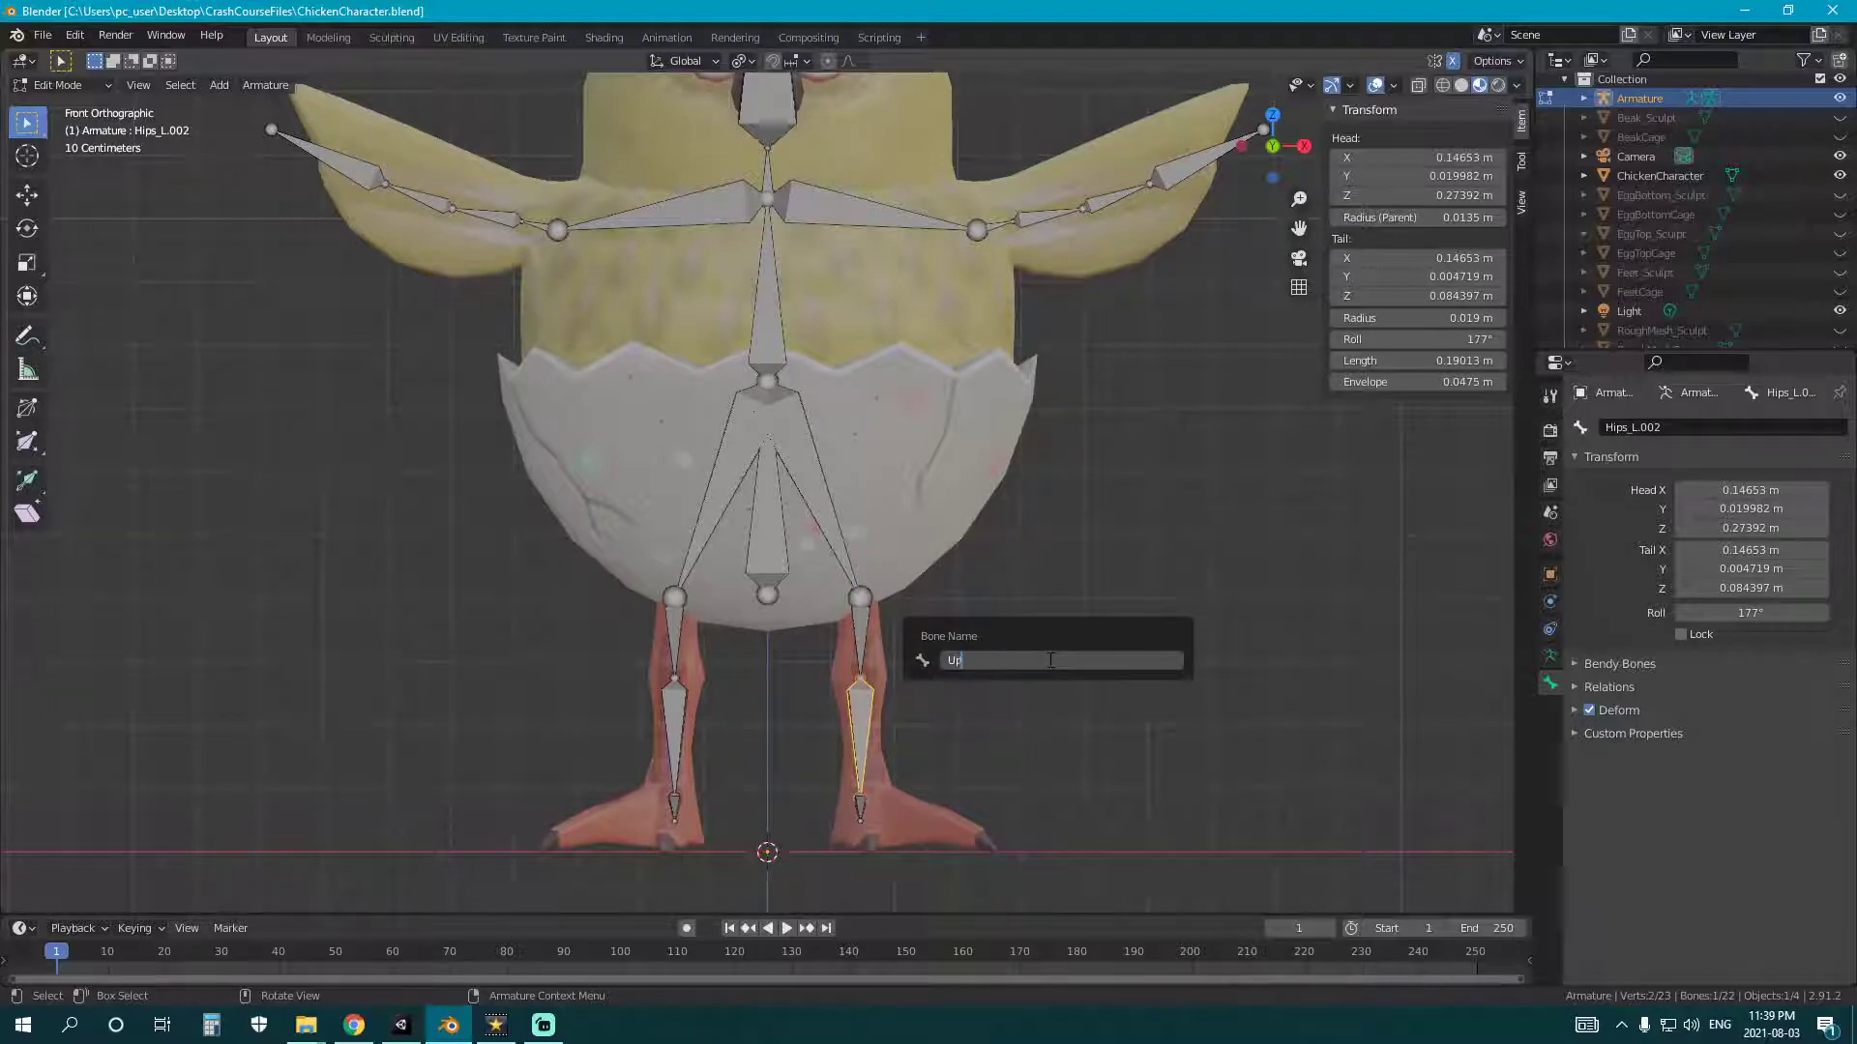
pyautogui.write('LowerLeg.L')
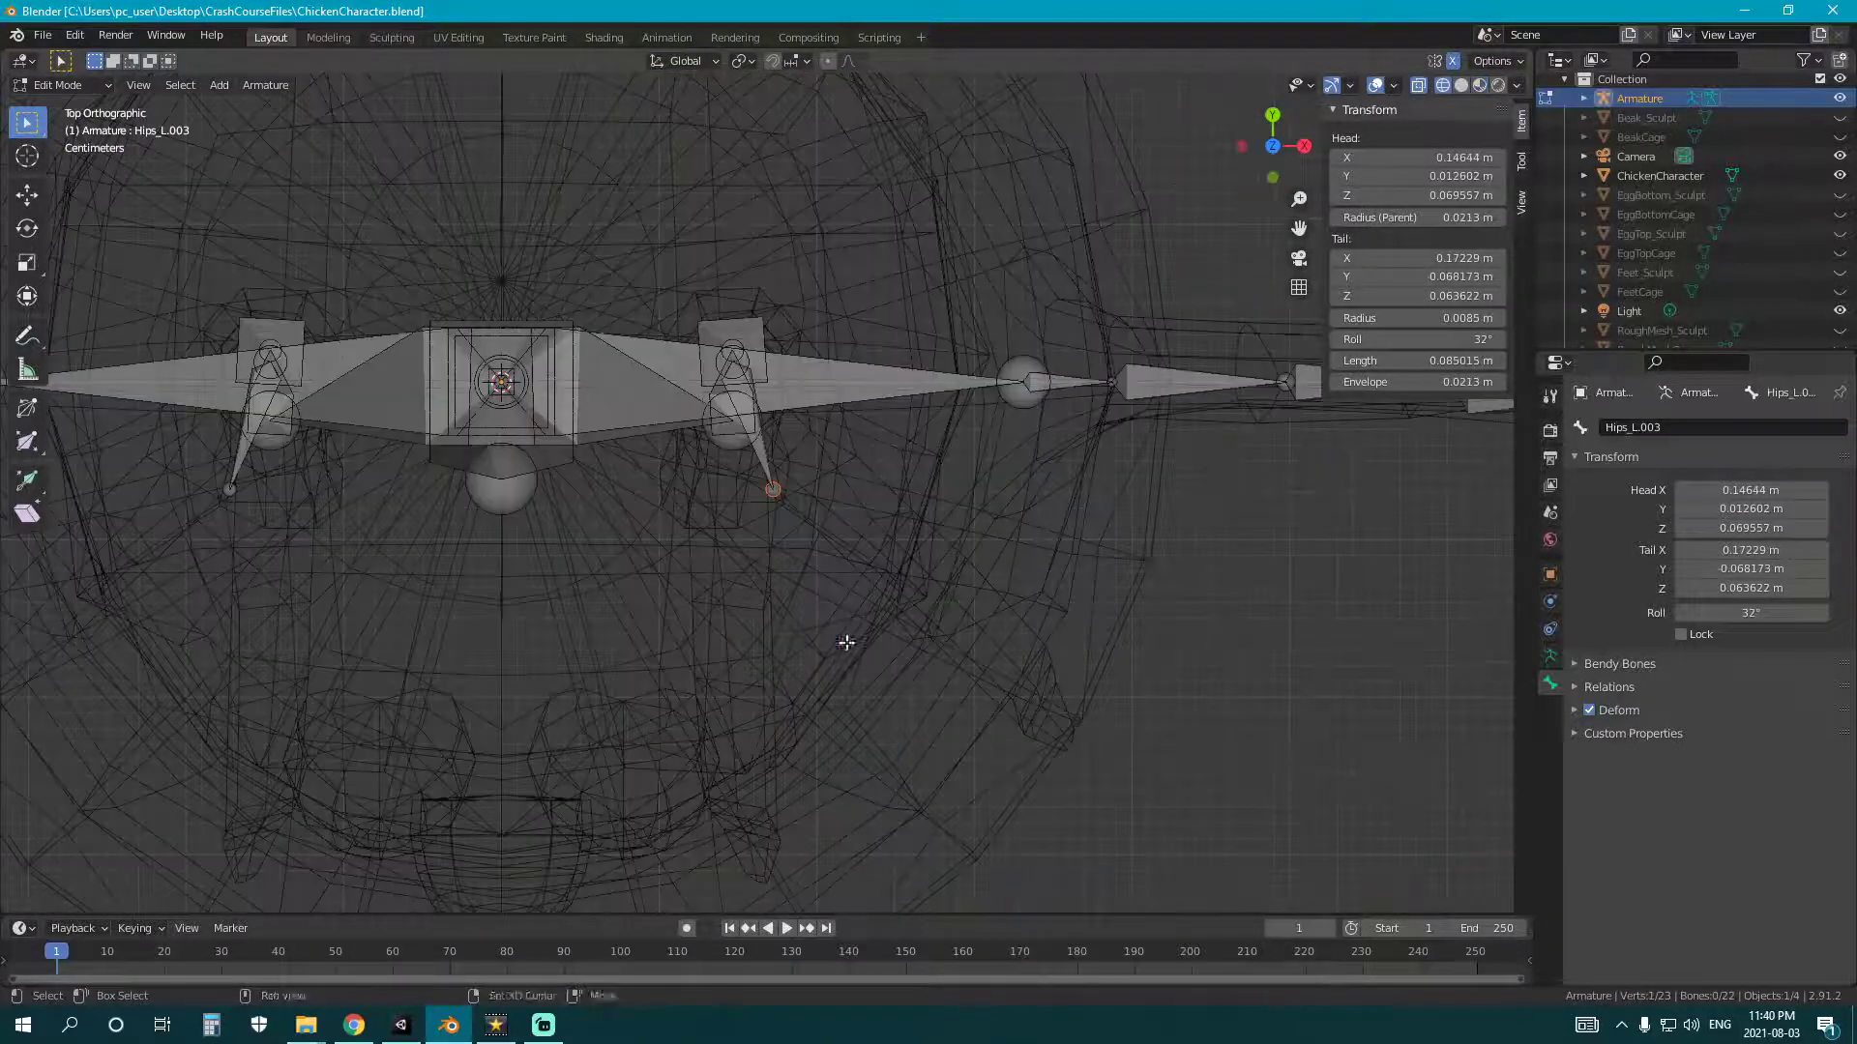
# - In top view, move the left foot bone's tip about 0.006 m inward and 0.018 m back, and extrude two toe bones from it
pyautogui.press('g')
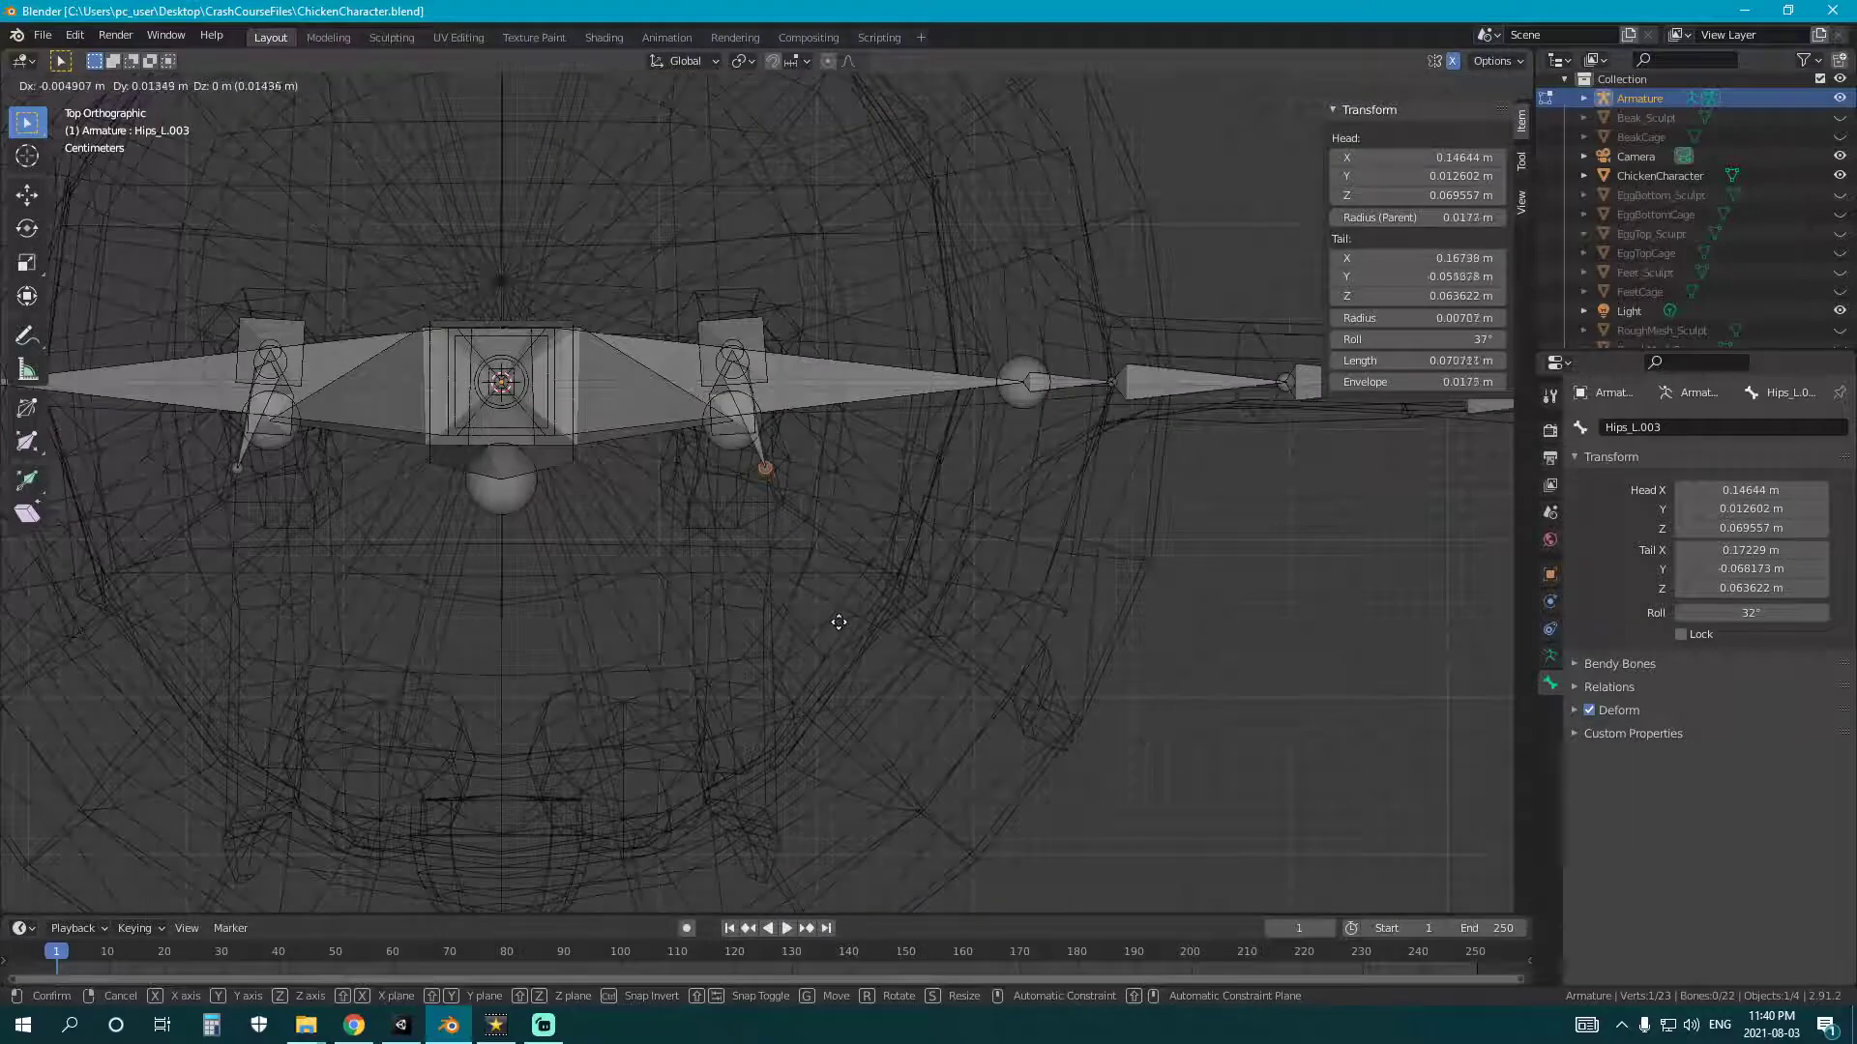
pyautogui.click(838, 615)
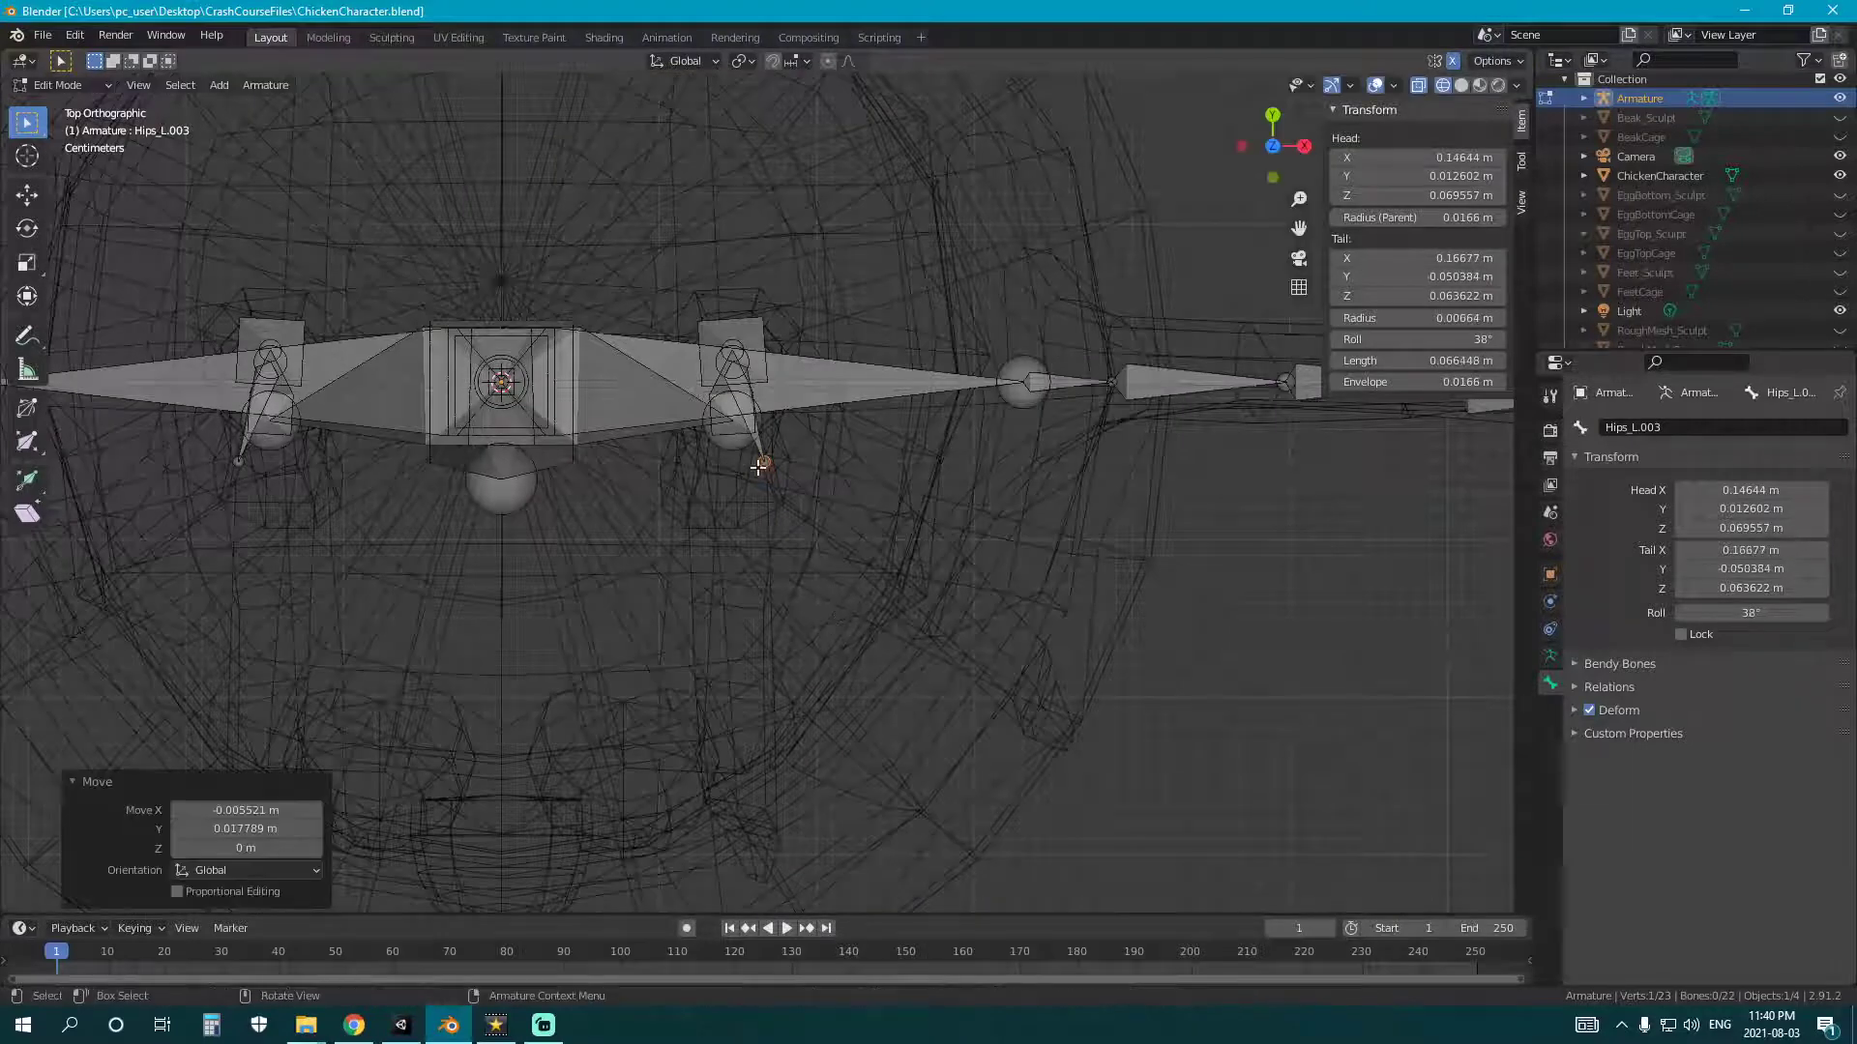
pyautogui.press('e')
pyautogui.click(941, 542)
pyautogui.click(775, 468)
pyautogui.hotkey('shift', 'e')
pyautogui.click(813, 600)
pyautogui.moveTo(813, 601); pyautogui.dragTo(845, 651, button='middle')
pyautogui.click(857, 698)
pyautogui.hotkey('shift', 'z')
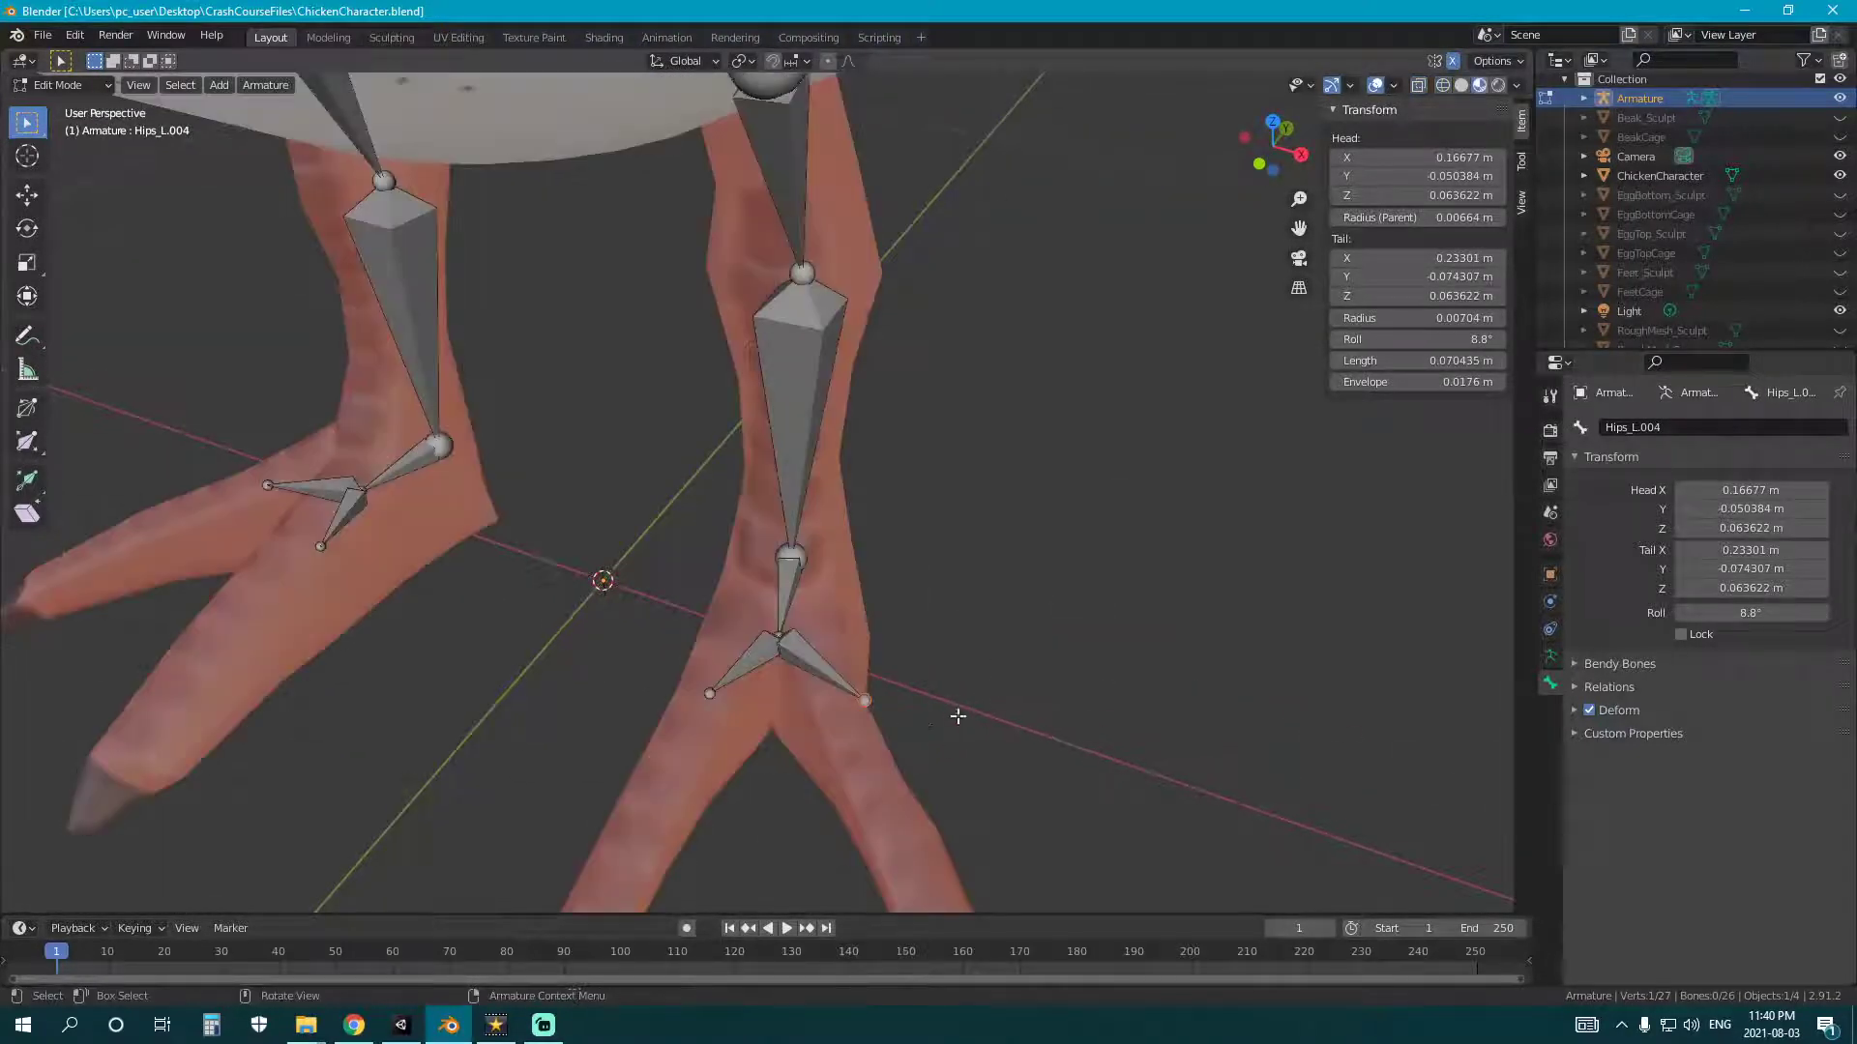
# - Move the left outer toe bone's tip within the horizontal plane to about X 0.226 m, Y -0.092 m
pyautogui.keyDown('shift'); pyautogui.moveTo(937, 721); pyautogui.dragTo(940, 674, button='middle'); pyautogui.keyUp('shift')
pyautogui.press('g')
pyautogui.hotkey('shift', 'z')
pyautogui.click(956, 692)
# - Try moving each left toe bone to check how it is attached to the foot bone
pyautogui.click(832, 619)
pyautogui.press('g')
pyautogui.rightClick(920, 609)
pyautogui.click(752, 607)
pyautogui.press('g')
pyautogui.rightClick(701, 592)
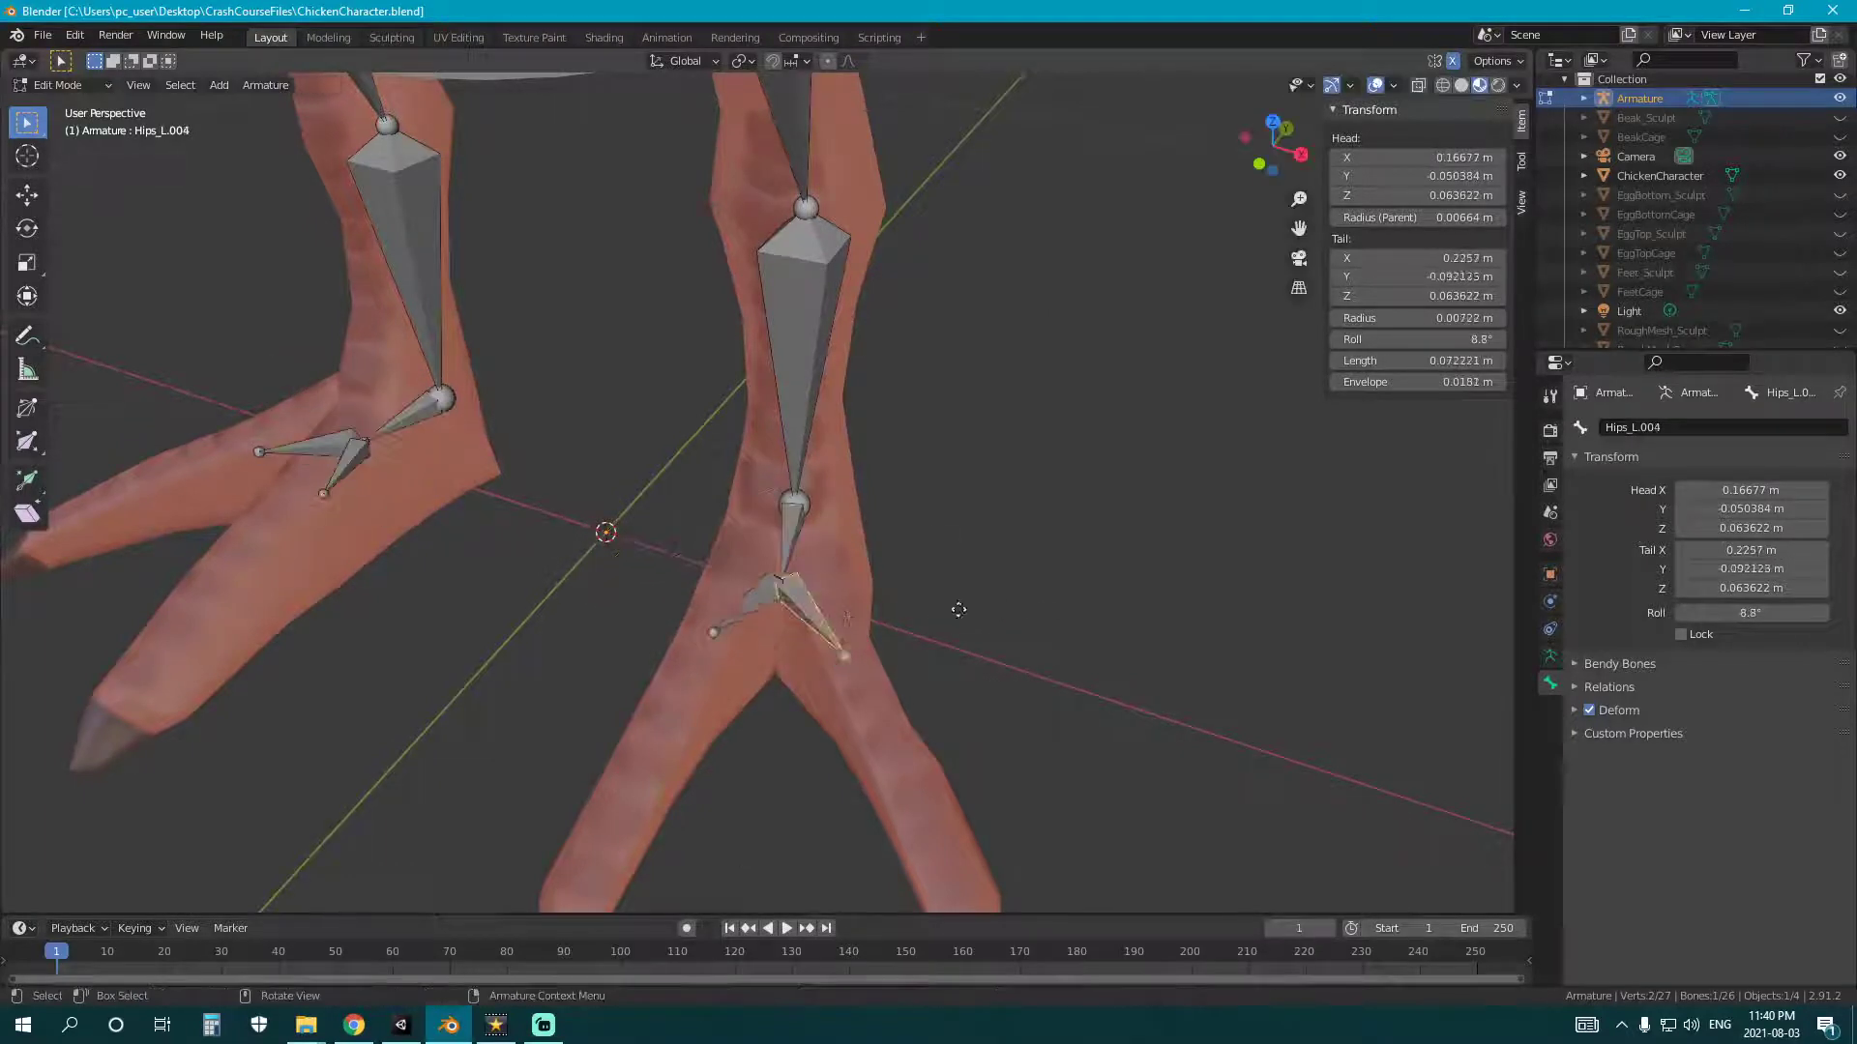
# - Parent the two left toe bones to the foot bone
pyautogui.click(863, 629)
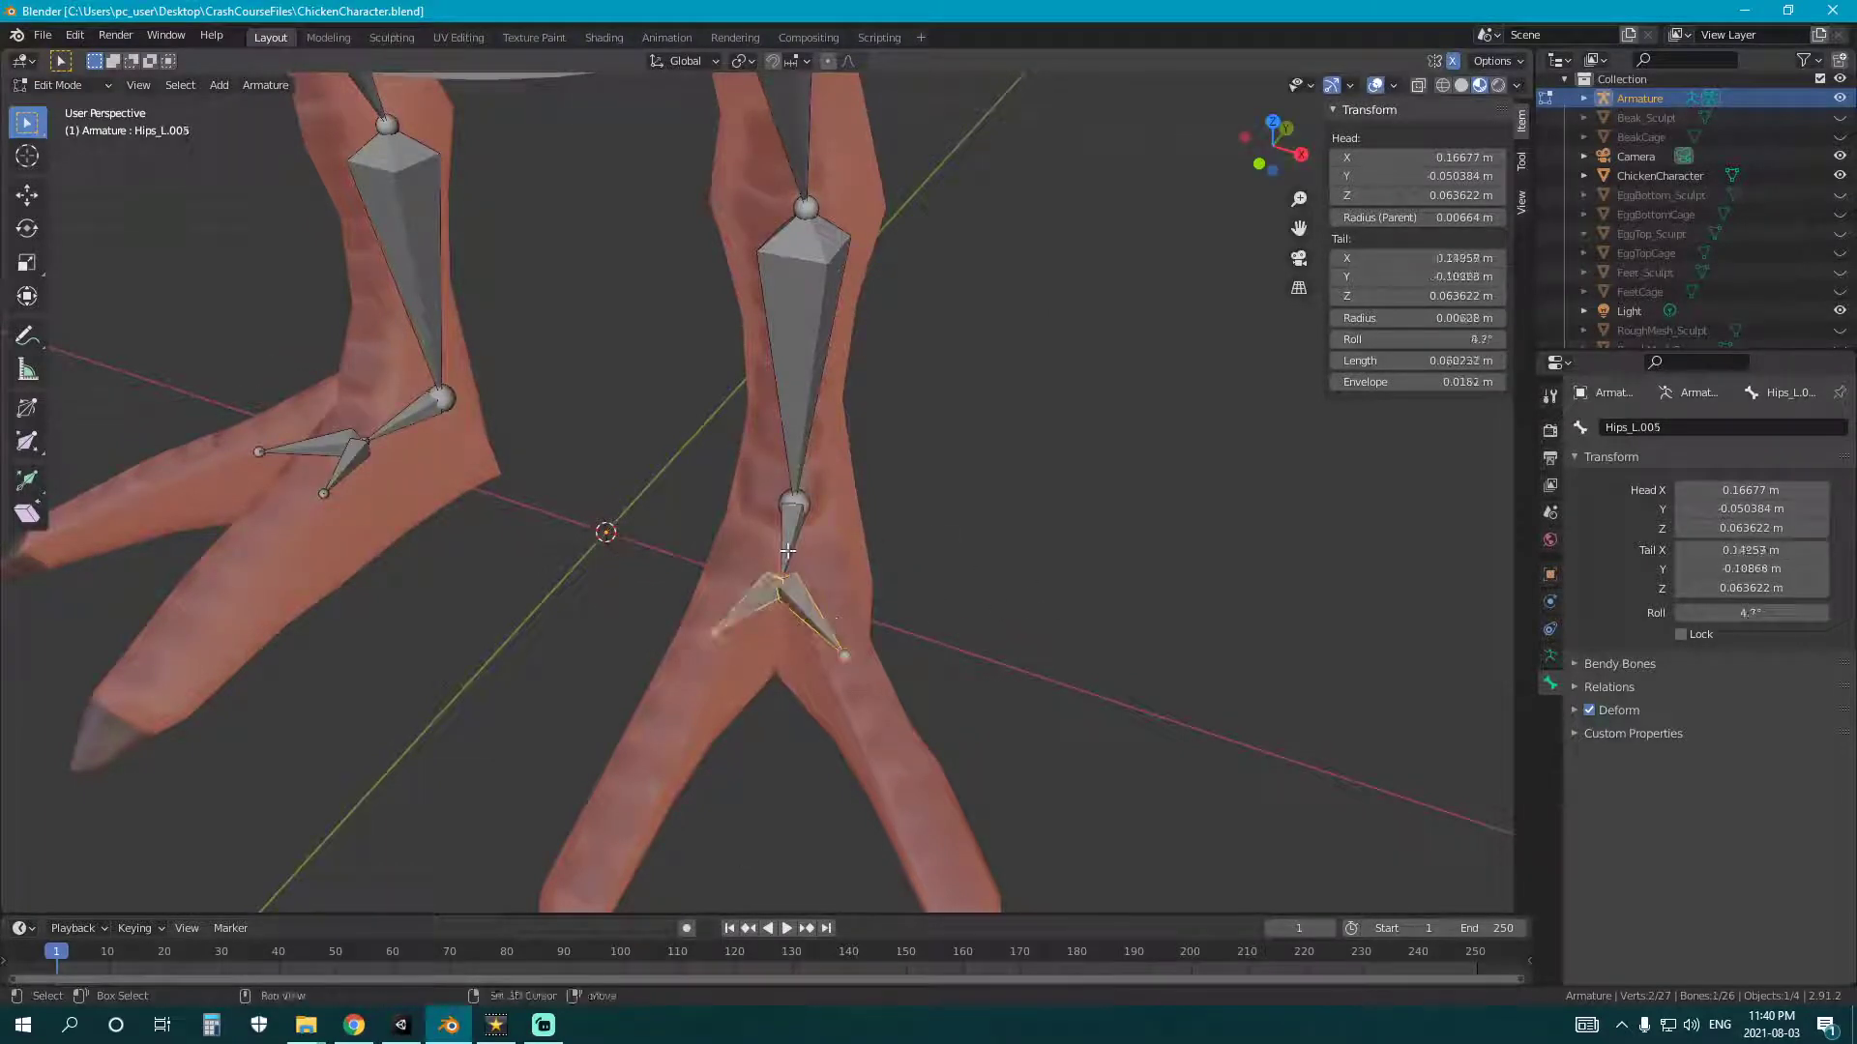
pyautogui.moveTo(817, 590)
pyautogui.mouseDown(button='middle')
pyautogui.moveTo(854, 601)
pyautogui.moveTo(831, 593)
pyautogui.mouseUp(button='middle')
pyautogui.scroll(-1, 945, 606)
pyautogui.hotkey('ctrl', 'p')
pyautogui.click(828, 591)
pyautogui.scroll(-2, 779, 586)
pyautogui.moveTo(696, 577); pyautogui.dragTo(792, 627, button='middle')
# - Test-move the parented toe bones to check their link to the foot bone
pyautogui.click(767, 582)
pyautogui.press('g')
pyautogui.rightClick(757, 578)
pyautogui.click(795, 583)
pyautogui.press('g')
pyautogui.rightClick(890, 571)
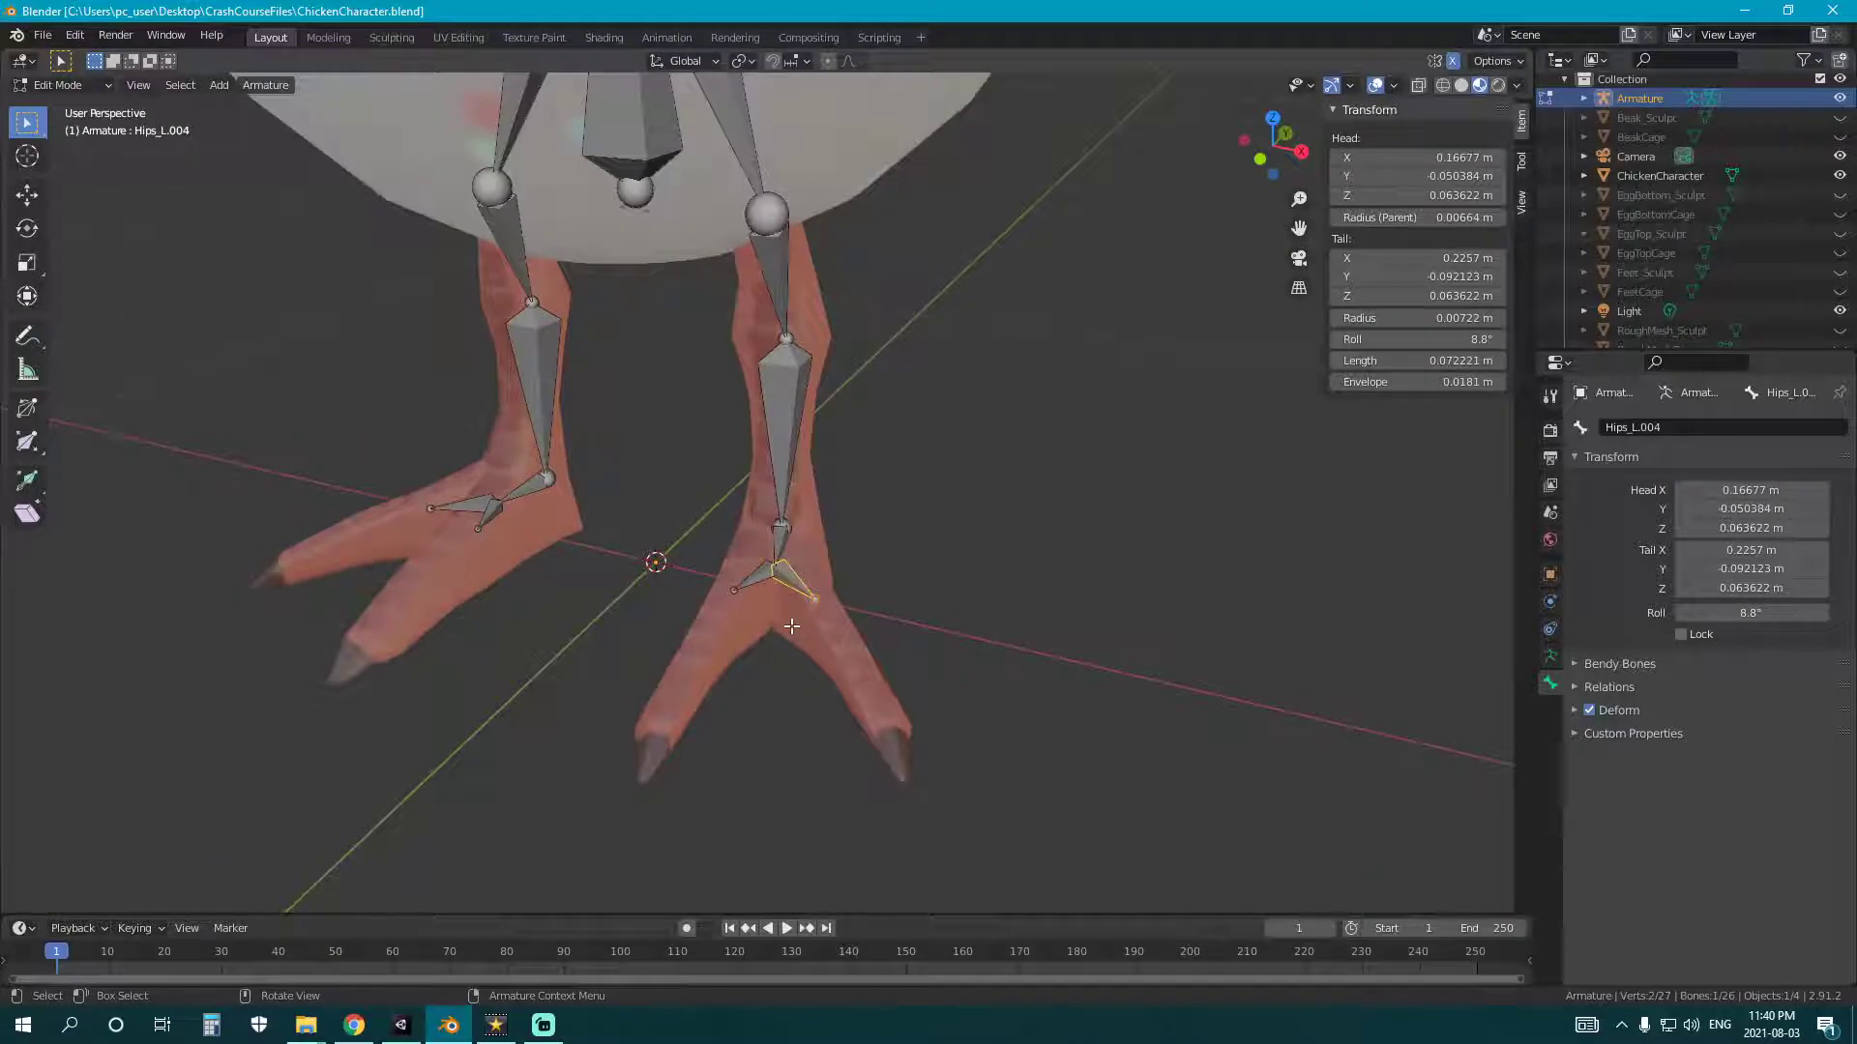
# - In top view with wireframe shading, move the left inner toe bone's tip about 0.010 m forward along Y
pyautogui.scroll(1, 793, 619)
pyautogui.press('KP_7')
pyautogui.hotkey('shift', 'z')
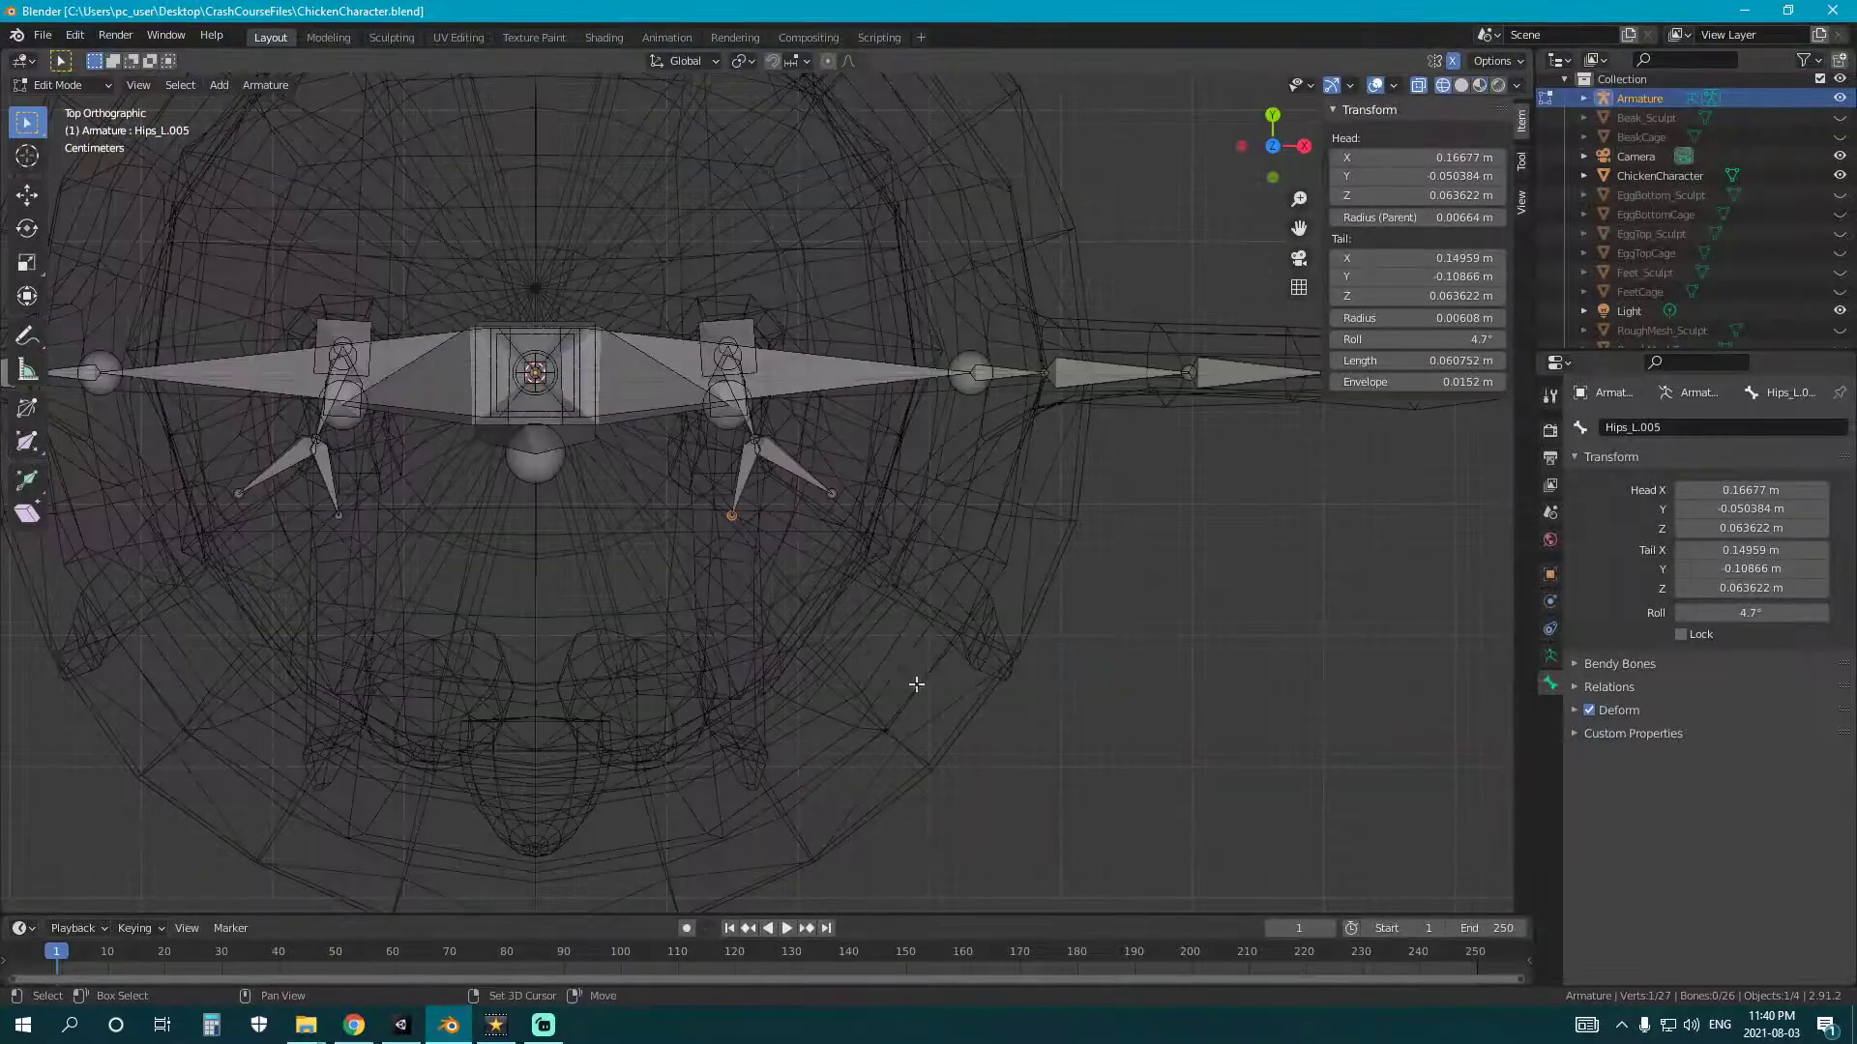
pyautogui.scroll(4, 890, 686)
pyautogui.press('g')
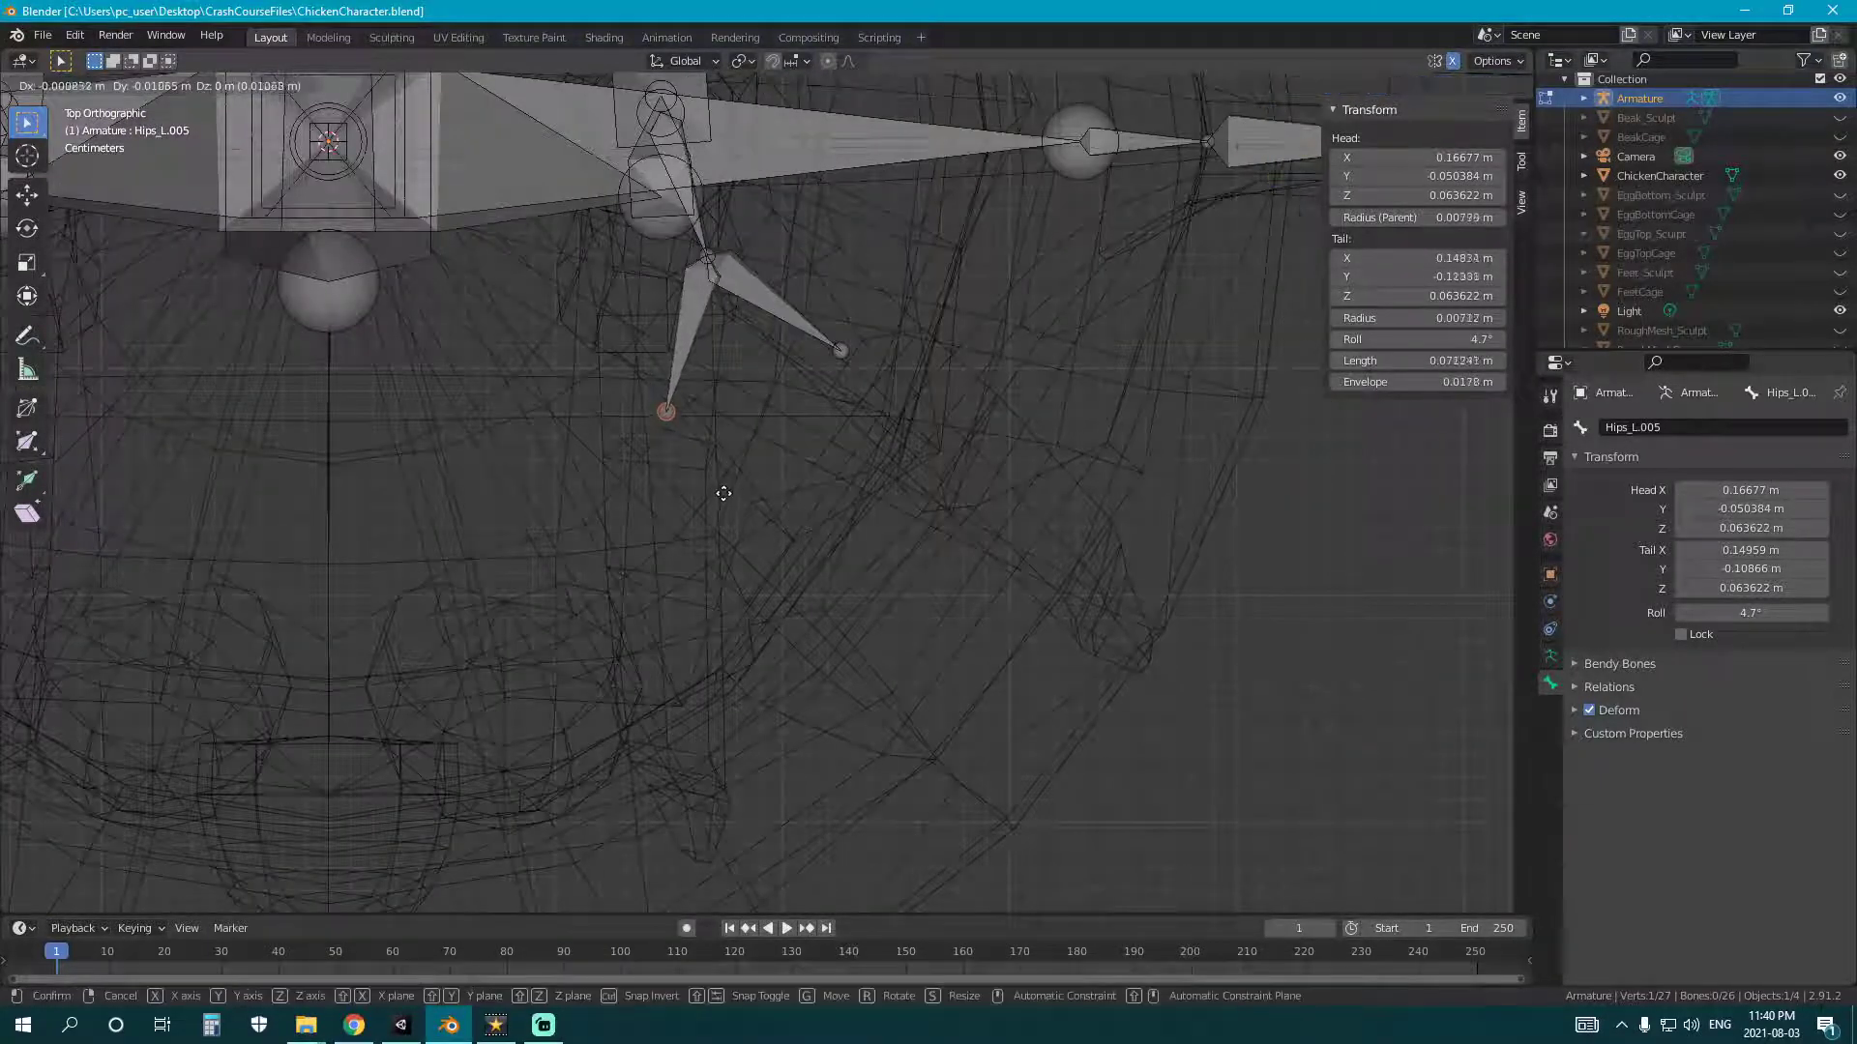
pyautogui.click(723, 493)
# - In solid side view, extrude three more bones in a chain along the left inner toe to the claw tip
pyautogui.keyDown('shift'); pyautogui.moveTo(746, 518); pyautogui.dragTo(914, 436, button='middle'); pyautogui.keyUp('shift')
pyautogui.press('KP_3')
pyautogui.hotkey('shift', 'z')
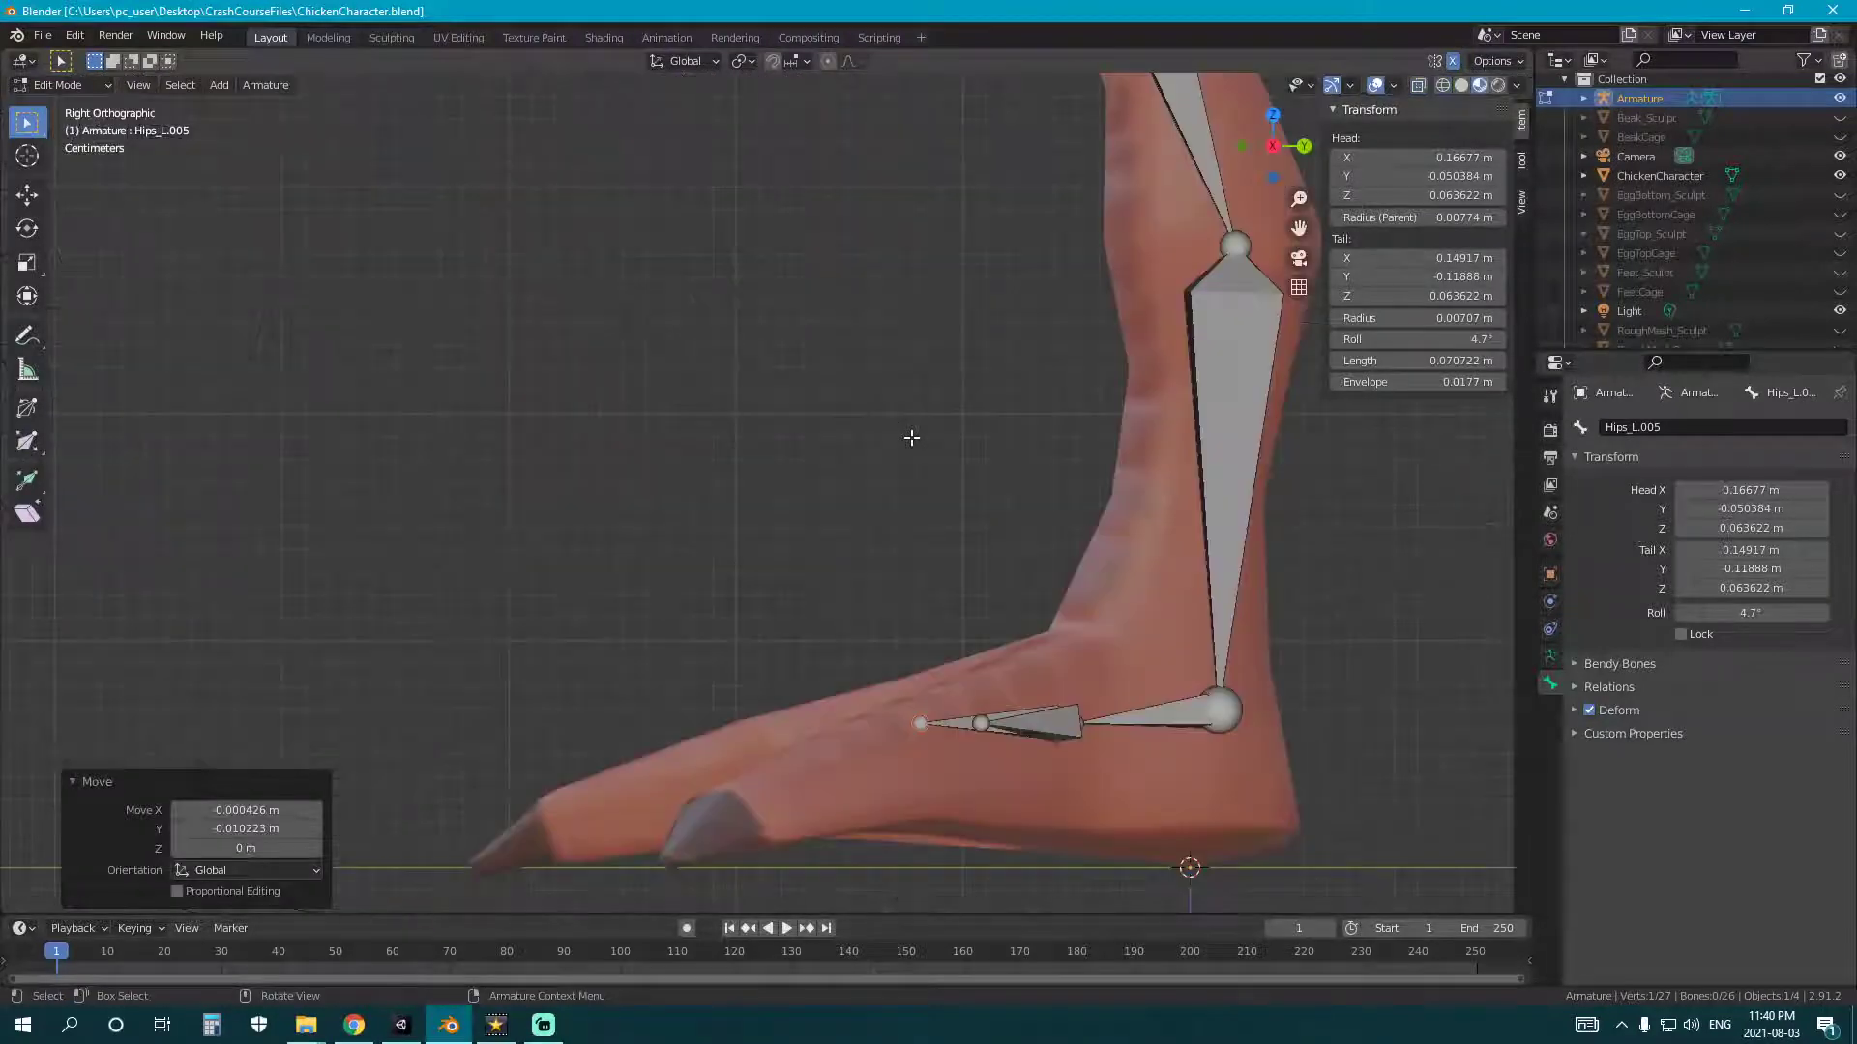
pyautogui.keyDown('shift'); pyautogui.moveTo(787, 451); pyautogui.dragTo(798, 534, button='middle'); pyautogui.keyUp('shift')
pyautogui.press('e')
pyautogui.click(996, 654)
pyautogui.moveTo(996, 653); pyautogui.dragTo(859, 600, button='middle')
pyautogui.hotkey('shift', 'e')
pyautogui.click(677, 703)
pyautogui.hotkey('shift', 'e')
pyautogui.click(1116, 693)
# - Move the left inner toe's new joints sideways along X to centre the bone chain inside the toe
pyautogui.scroll(4, 855, 735)
pyautogui.press('g')
pyautogui.click(965, 705)
pyautogui.click(786, 622)
pyautogui.press('g')
pyautogui.press('x')
pyautogui.click(1010, 690)
pyautogui.click(784, 481)
pyautogui.press('g')
pyautogui.press('x')
pyautogui.click(961, 560)
# - Lower the left inner toe's two middle bones by about 0.010 m along Z
pyautogui.moveTo(961, 560); pyautogui.dragTo(873, 571, button='middle')
pyautogui.click(769, 558)
pyautogui.keyDown('shift'); pyautogui.click(943, 510); pyautogui.keyUp('shift')
pyautogui.press('g')
pyautogui.press('z')
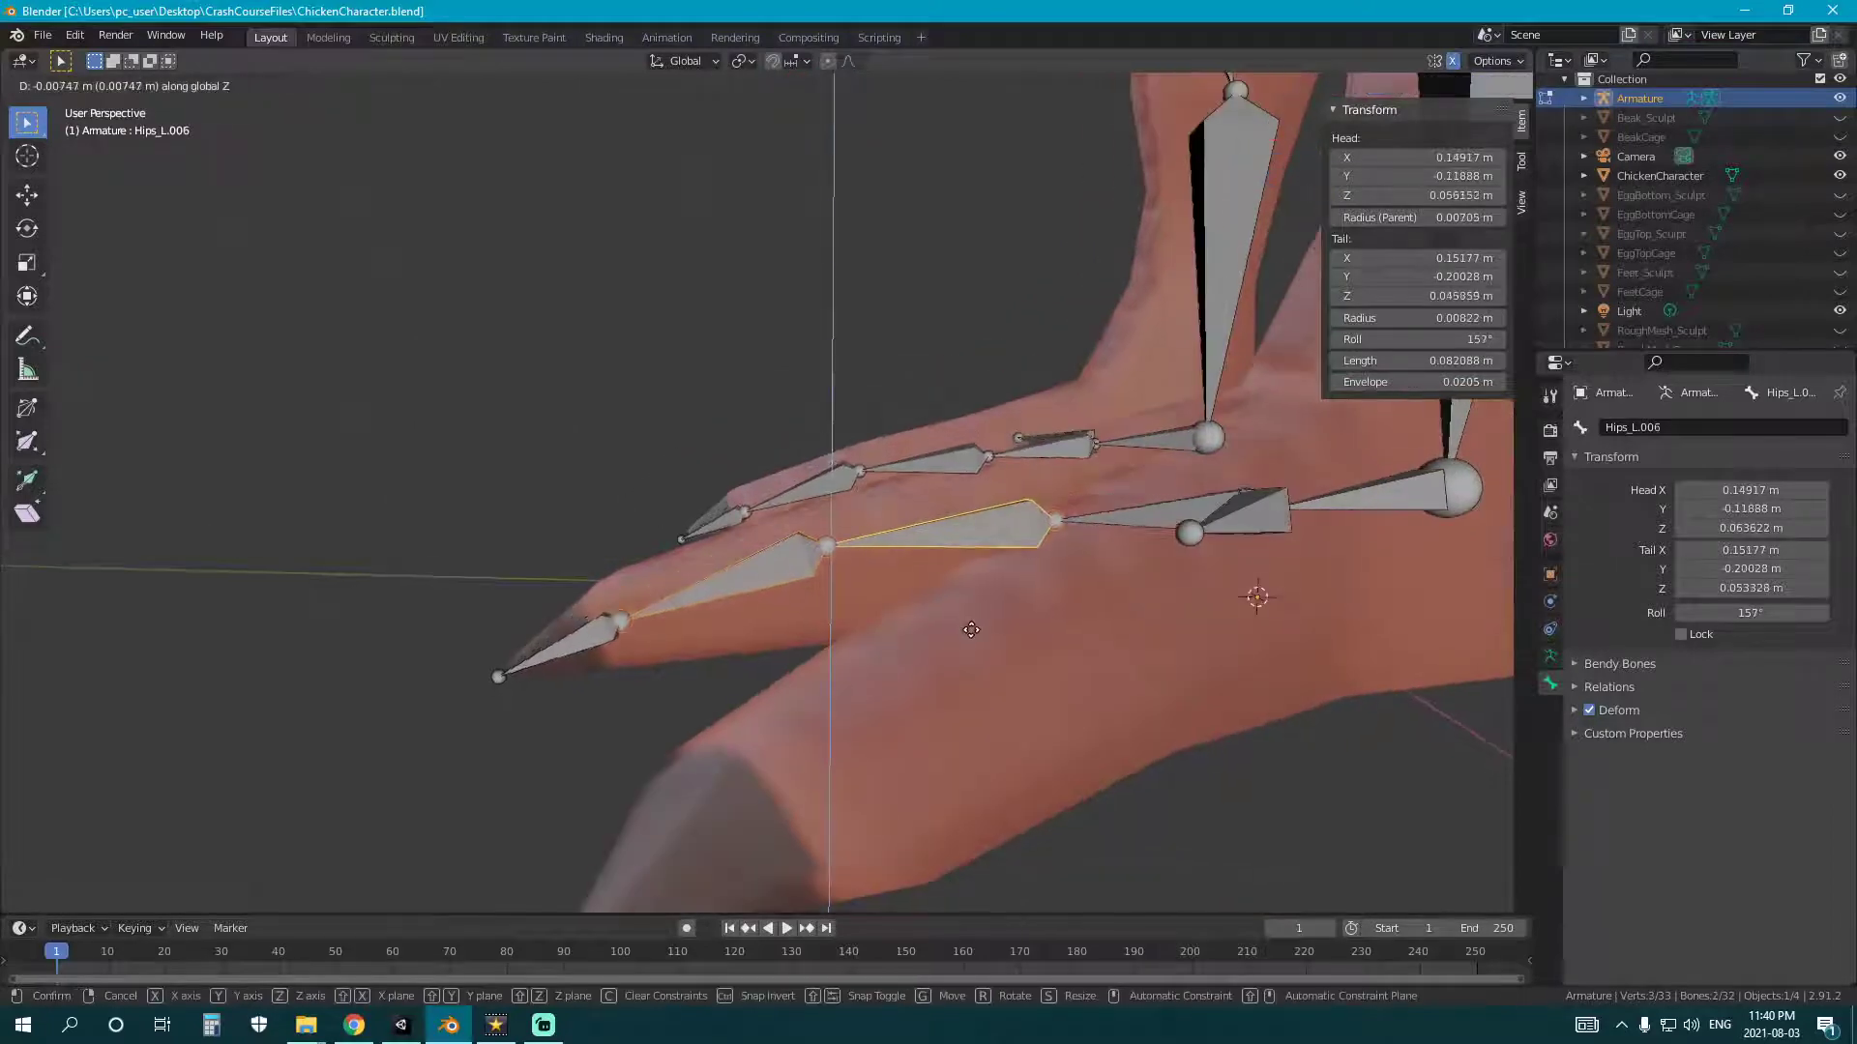
pyautogui.click(970, 639)
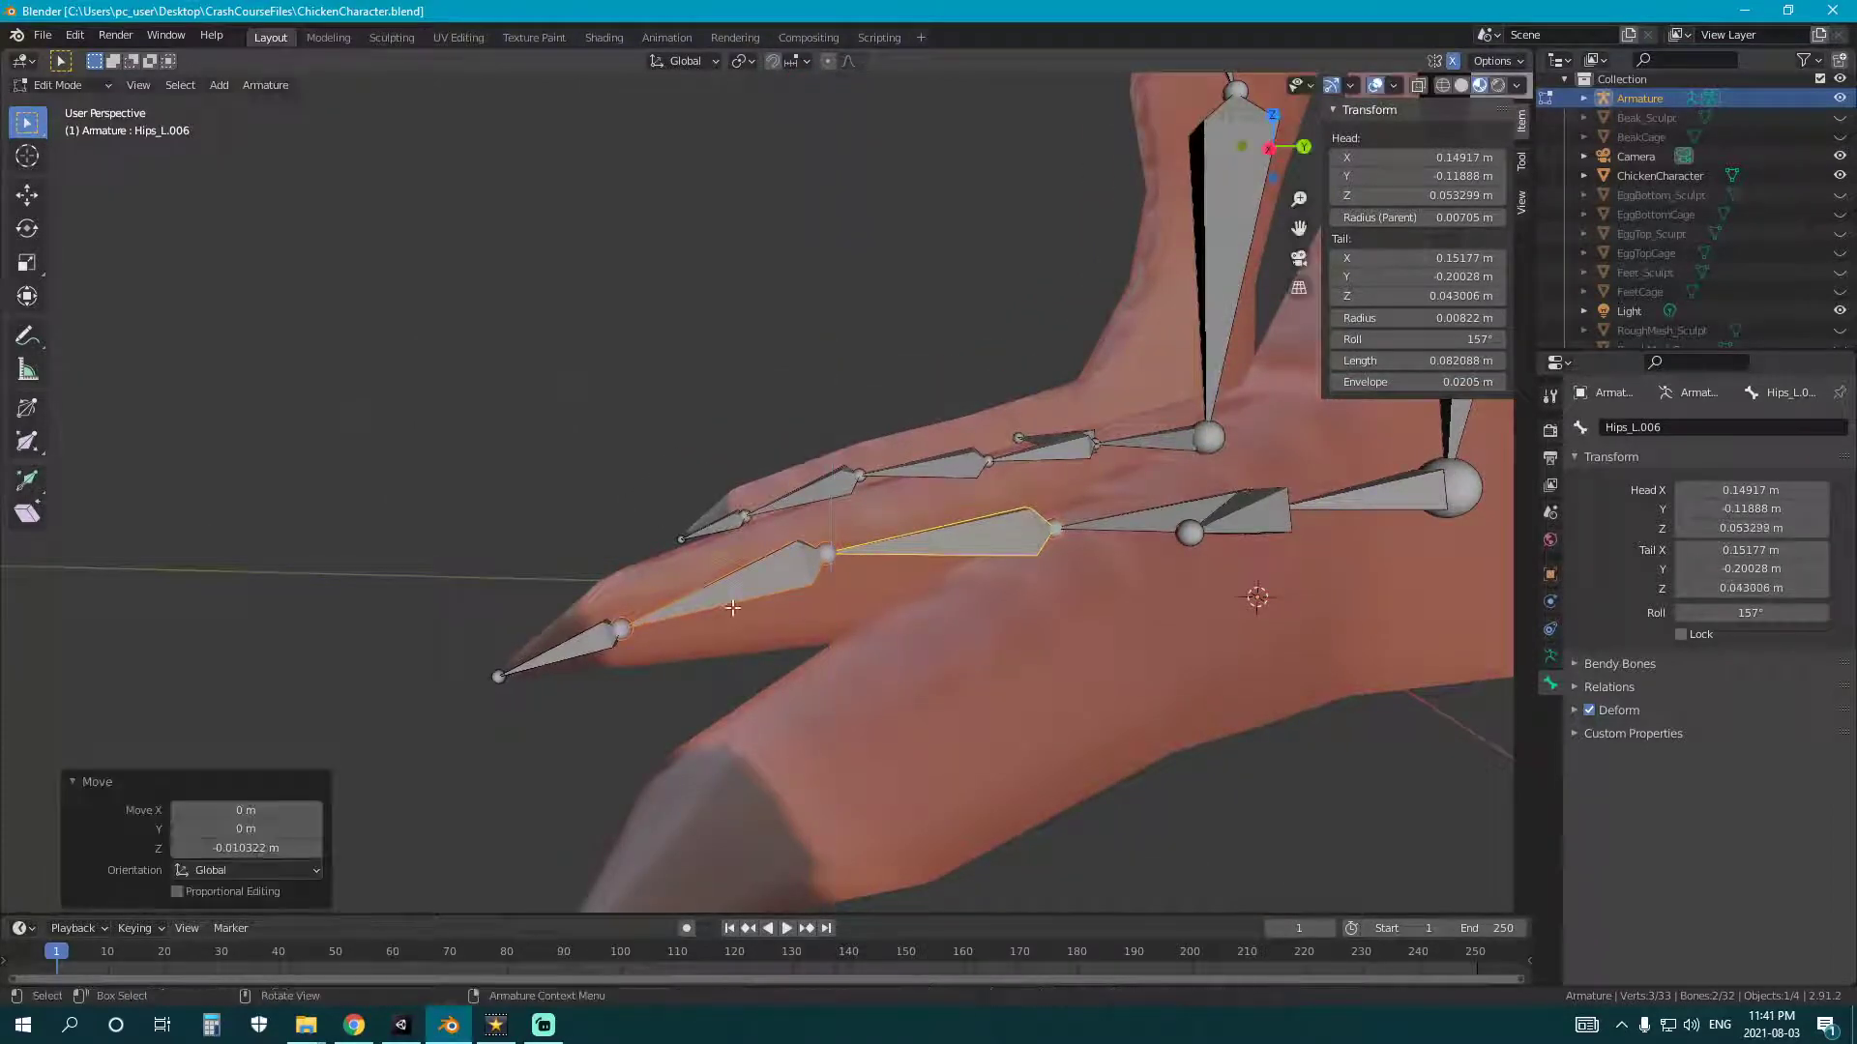
# - Adjust the height of the left inner toe's claw-base joint along Z to fit it inside the toe
pyautogui.moveTo(970, 638); pyautogui.dragTo(734, 571, button='middle')
pyautogui.click(707, 548)
pyautogui.press('g')
pyautogui.press('z')
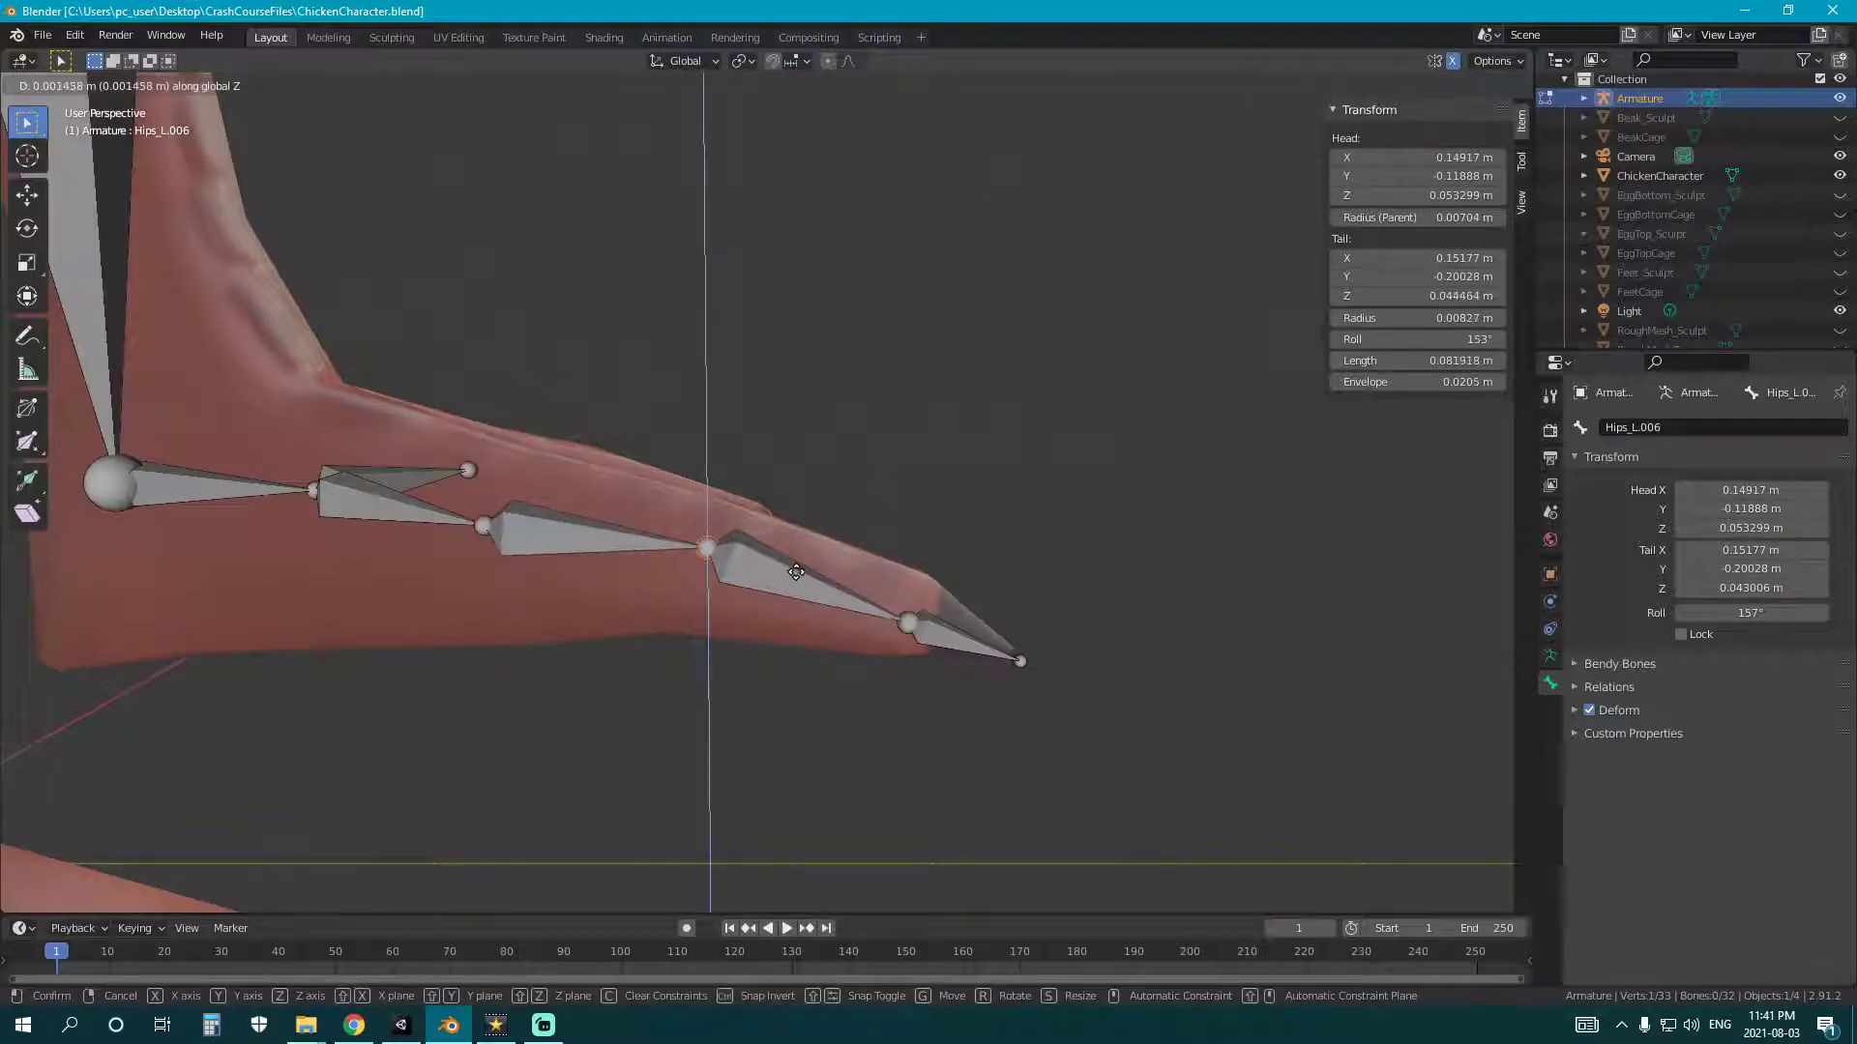
pyautogui.rightClick(799, 572)
pyautogui.click(916, 619)
pyautogui.press('g')
pyautogui.press('z')
pyautogui.click(1050, 605)
# - In top view with wireframe shading, extrude a bone chain from the left outer toe bone's tip along the toe
pyautogui.moveTo(1071, 609); pyautogui.dragTo(837, 648, button='middle')
pyautogui.scroll(-2, 821, 647)
pyautogui.click(898, 355)
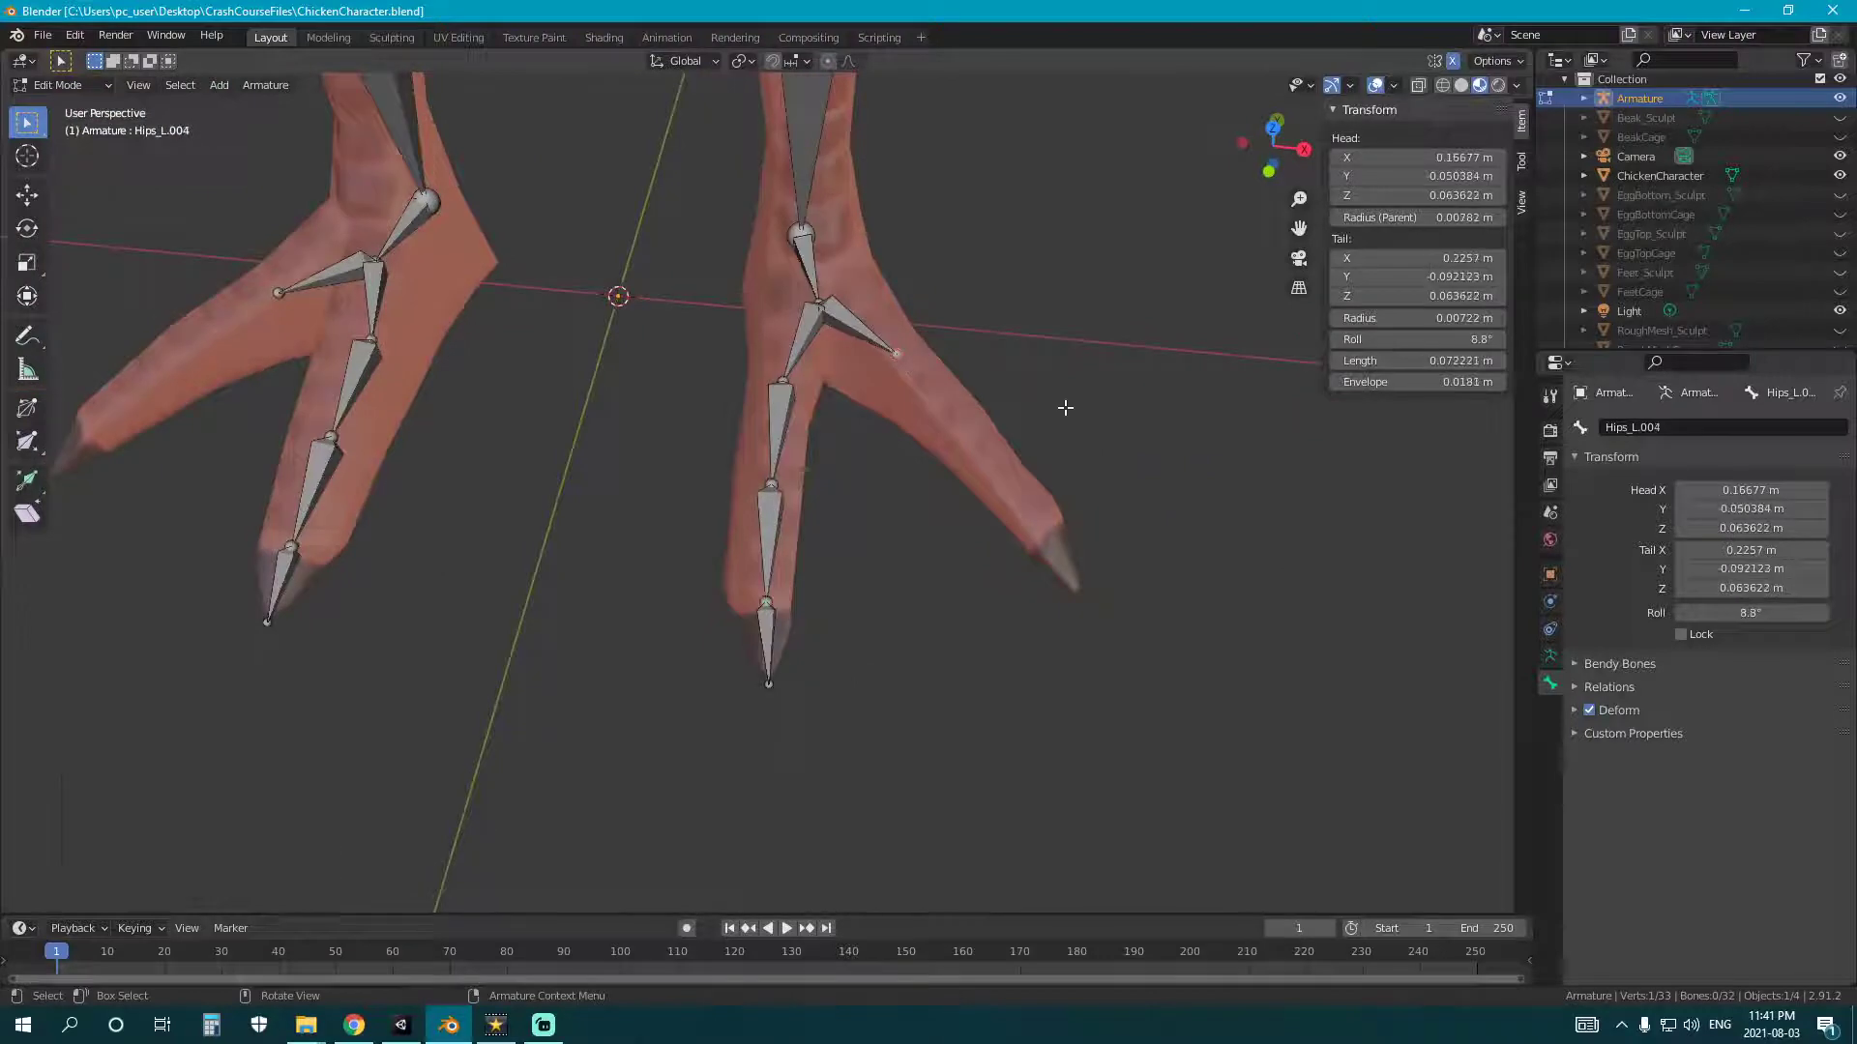
pyautogui.press('KP_7')
pyautogui.hotkey('shift', 'z')
pyautogui.keyDown('shift'); pyautogui.moveTo(990, 415); pyautogui.dragTo(860, 595, button='middle'); pyautogui.keyUp('shift')
pyautogui.scroll(3, 851, 611)
pyautogui.press('e')
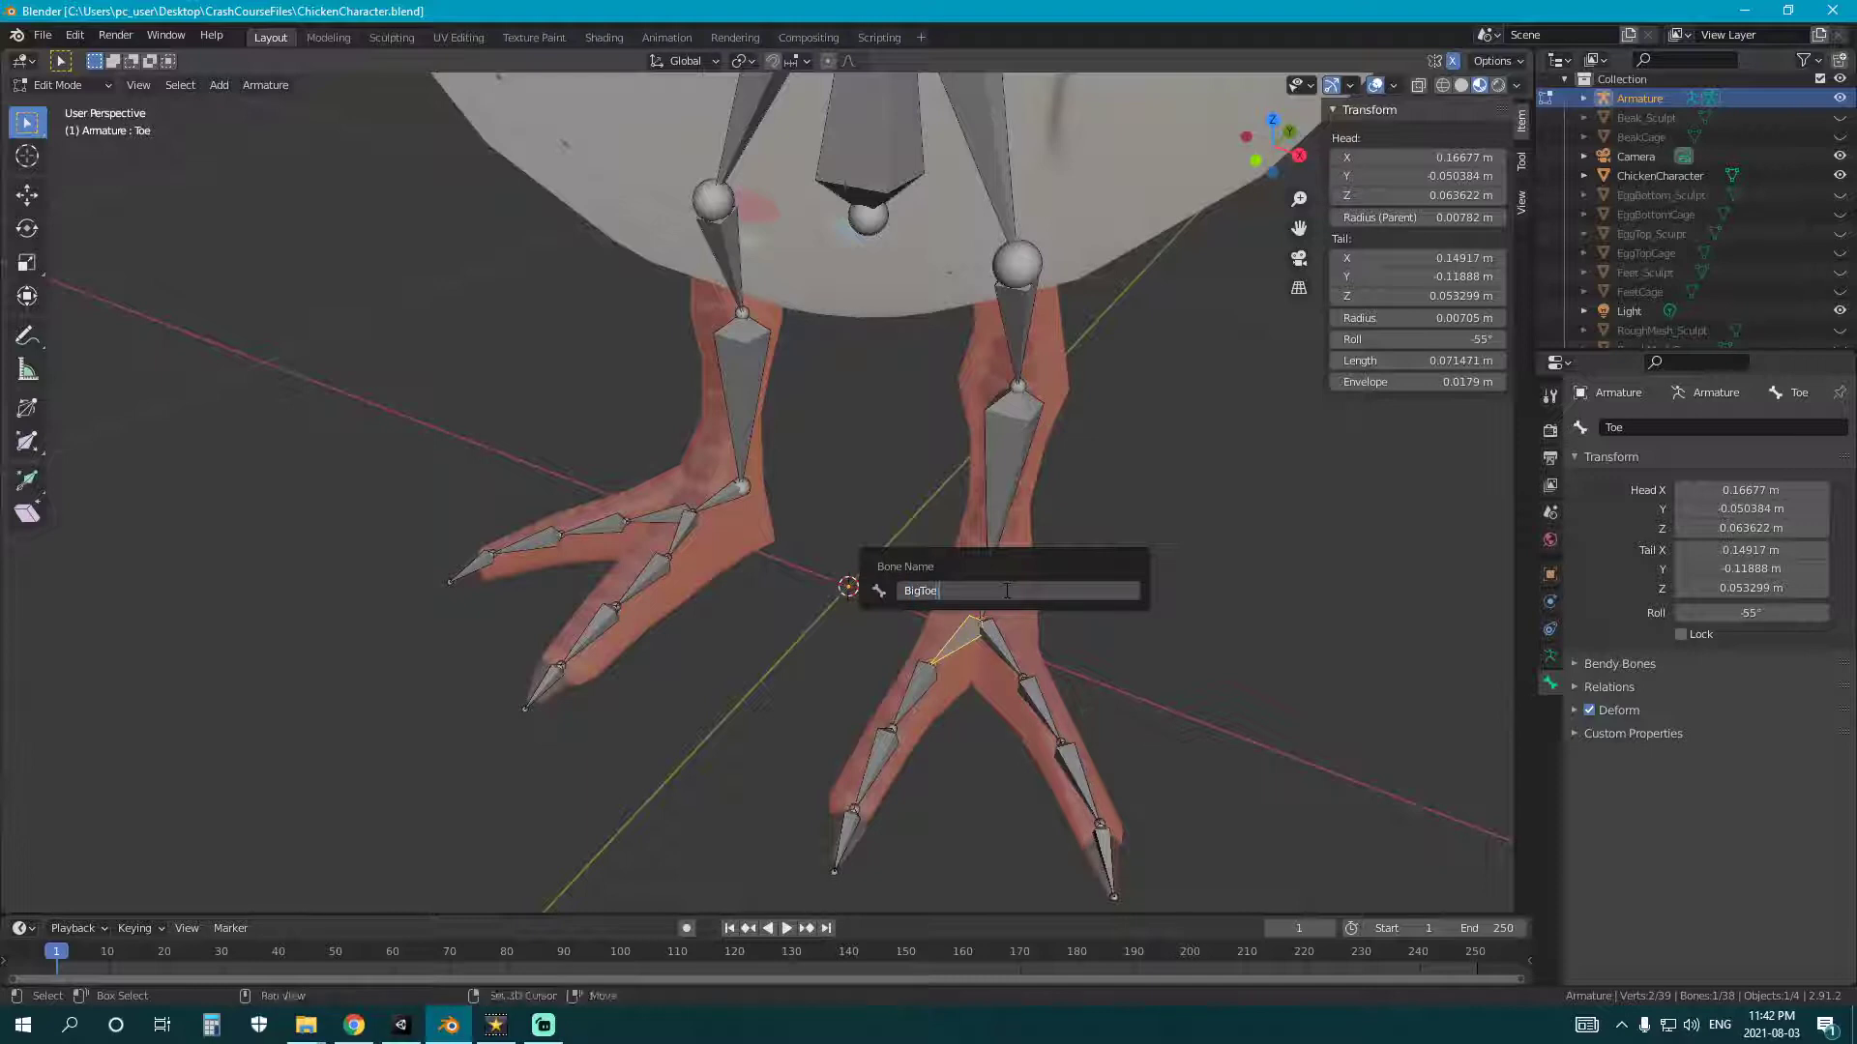
# - Finish giving the left inner toe's first bone its BigToe name, and rename the second bone as BigToe2.L
pyautogui.press('Return')
pyautogui.click(921, 690)
pyautogui.press('F2')
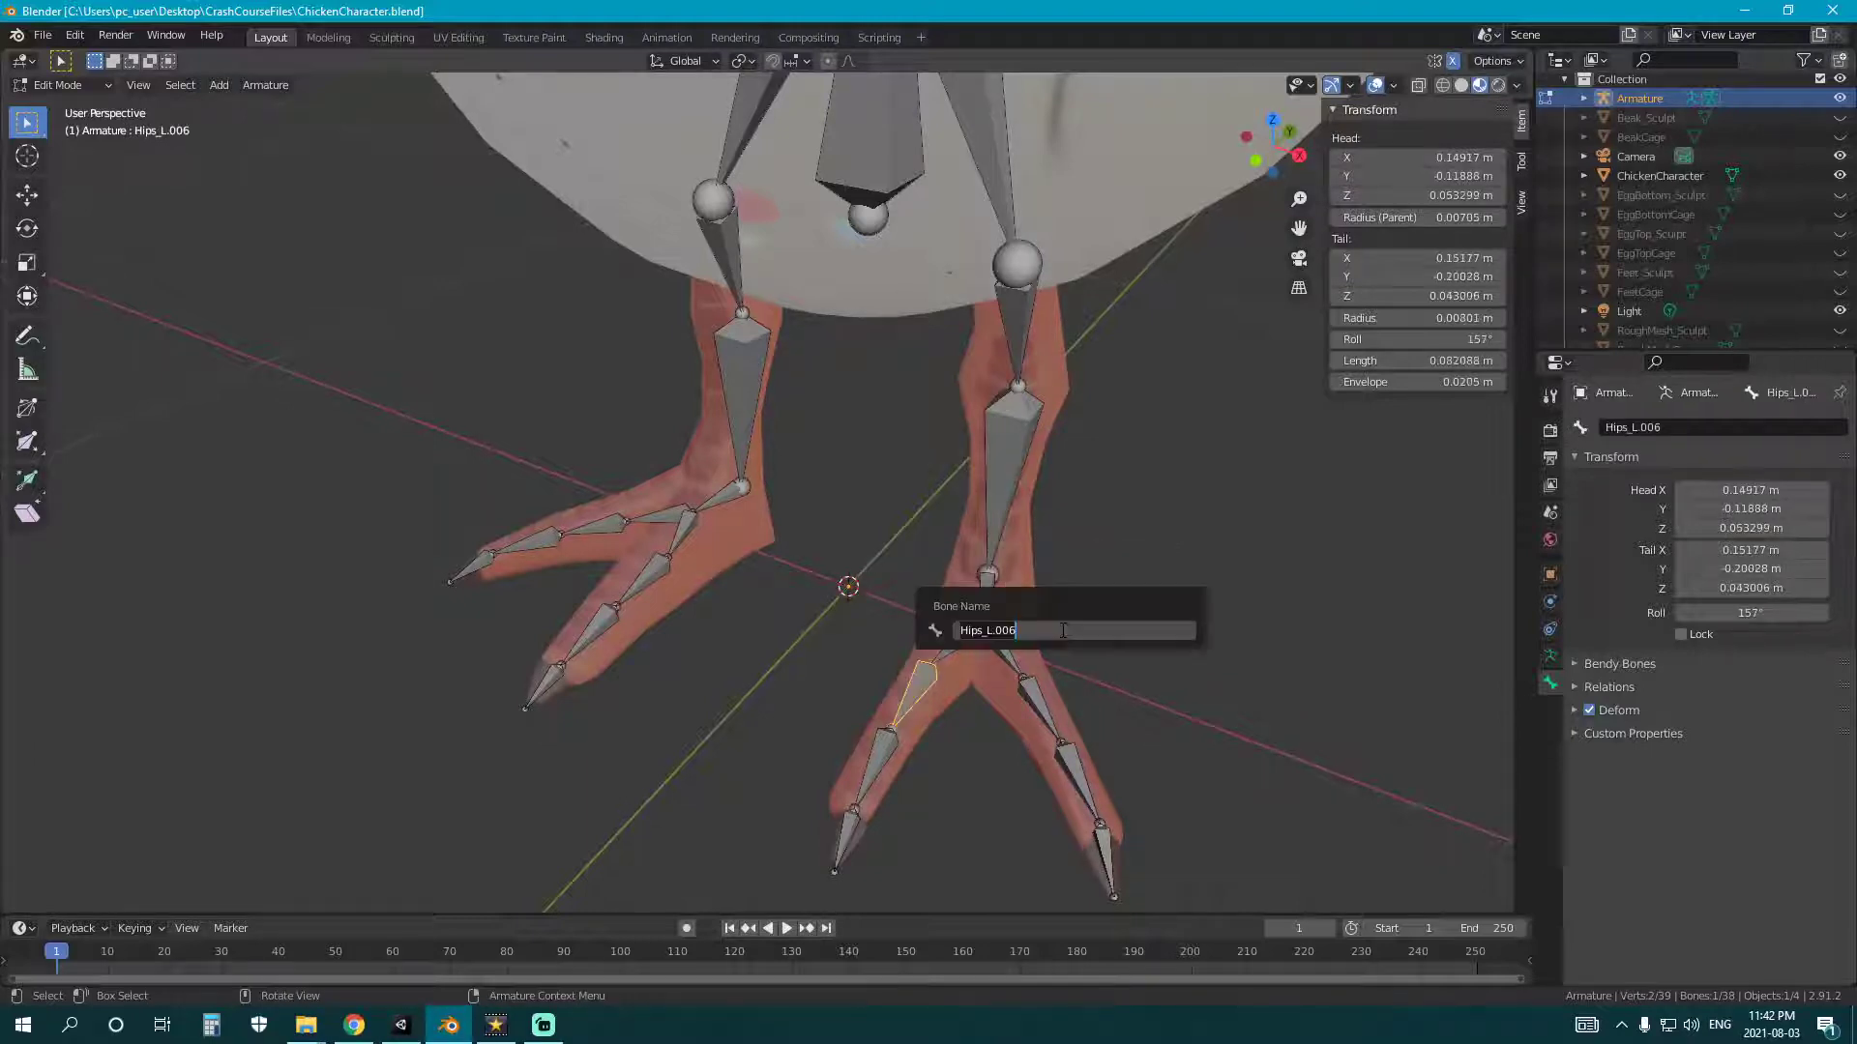
pyautogui.write('BigToe2.L')
pyautogui.press('Return')
pyautogui.click(891, 740)
pyautogui.press('F2')
pyautogui.press('Escape')
# - Rename the left outer toe's first two bones as LittleToe.L and LittleToe2.L
pyautogui.click(1007, 654)
pyautogui.press('F2')
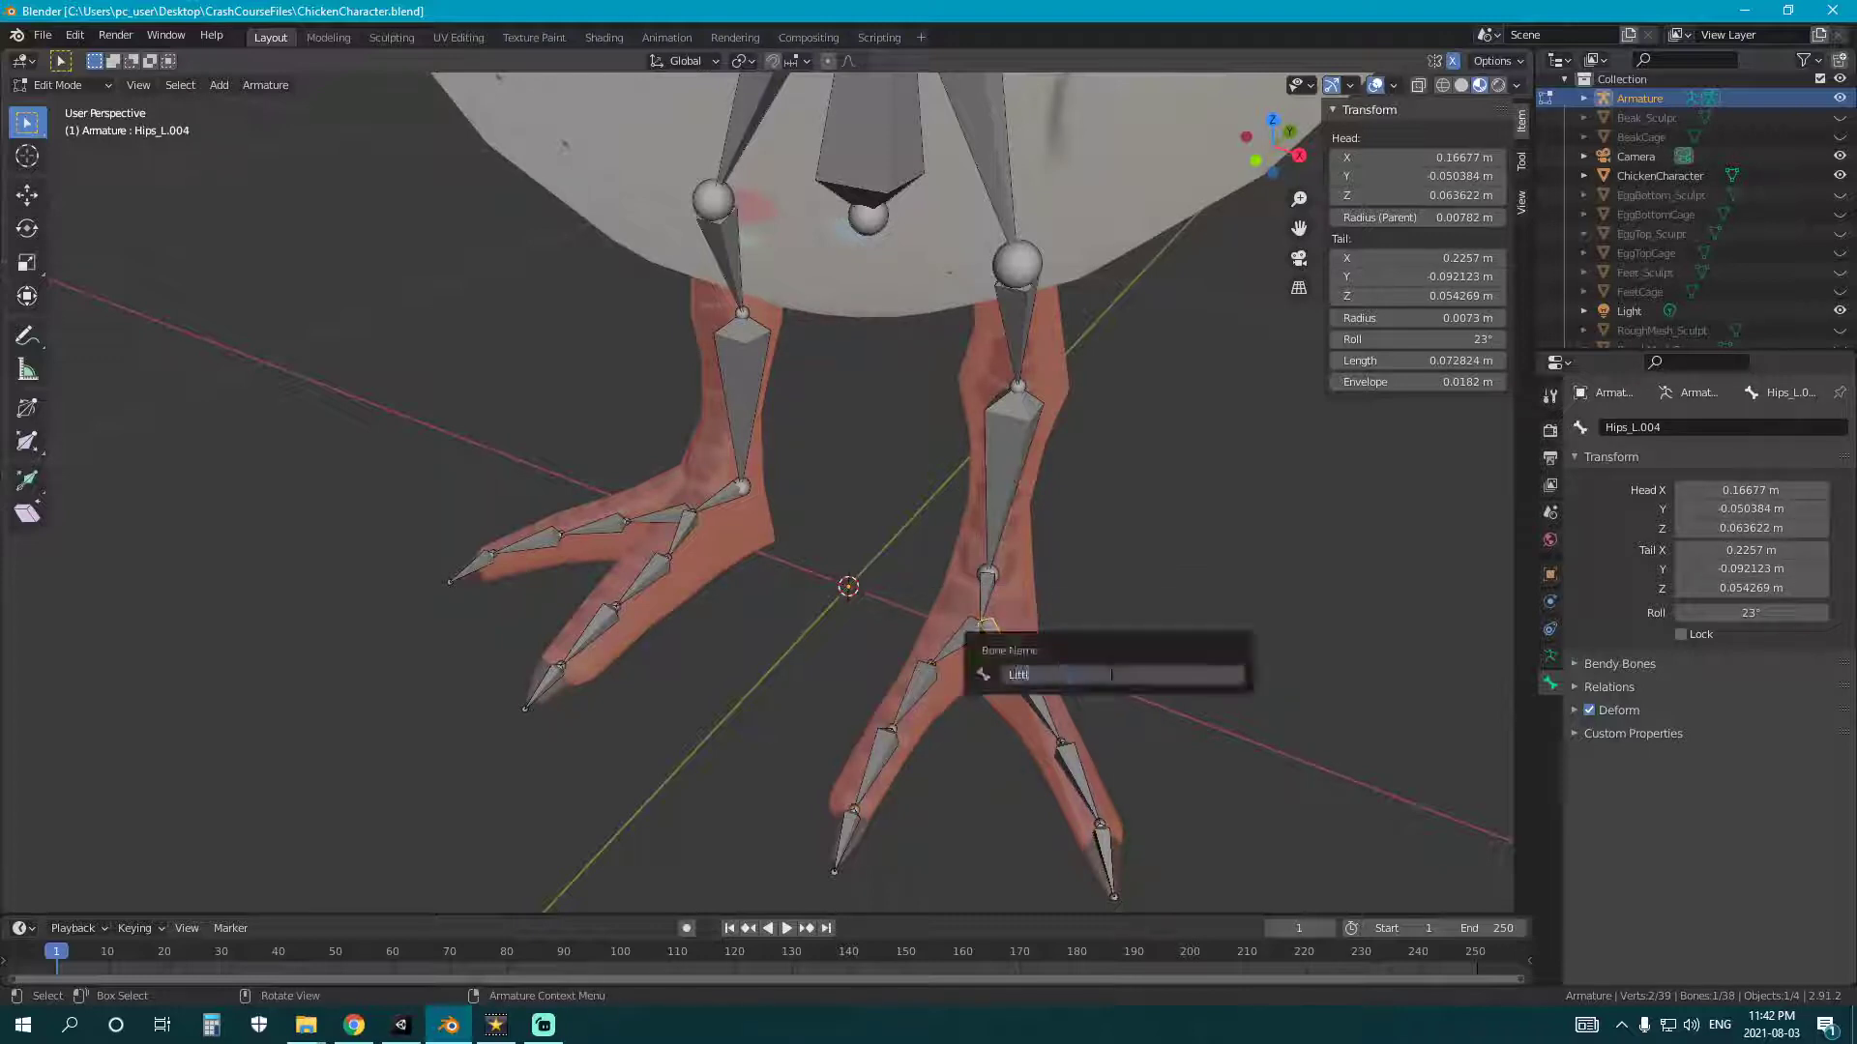
pyautogui.press('Return')
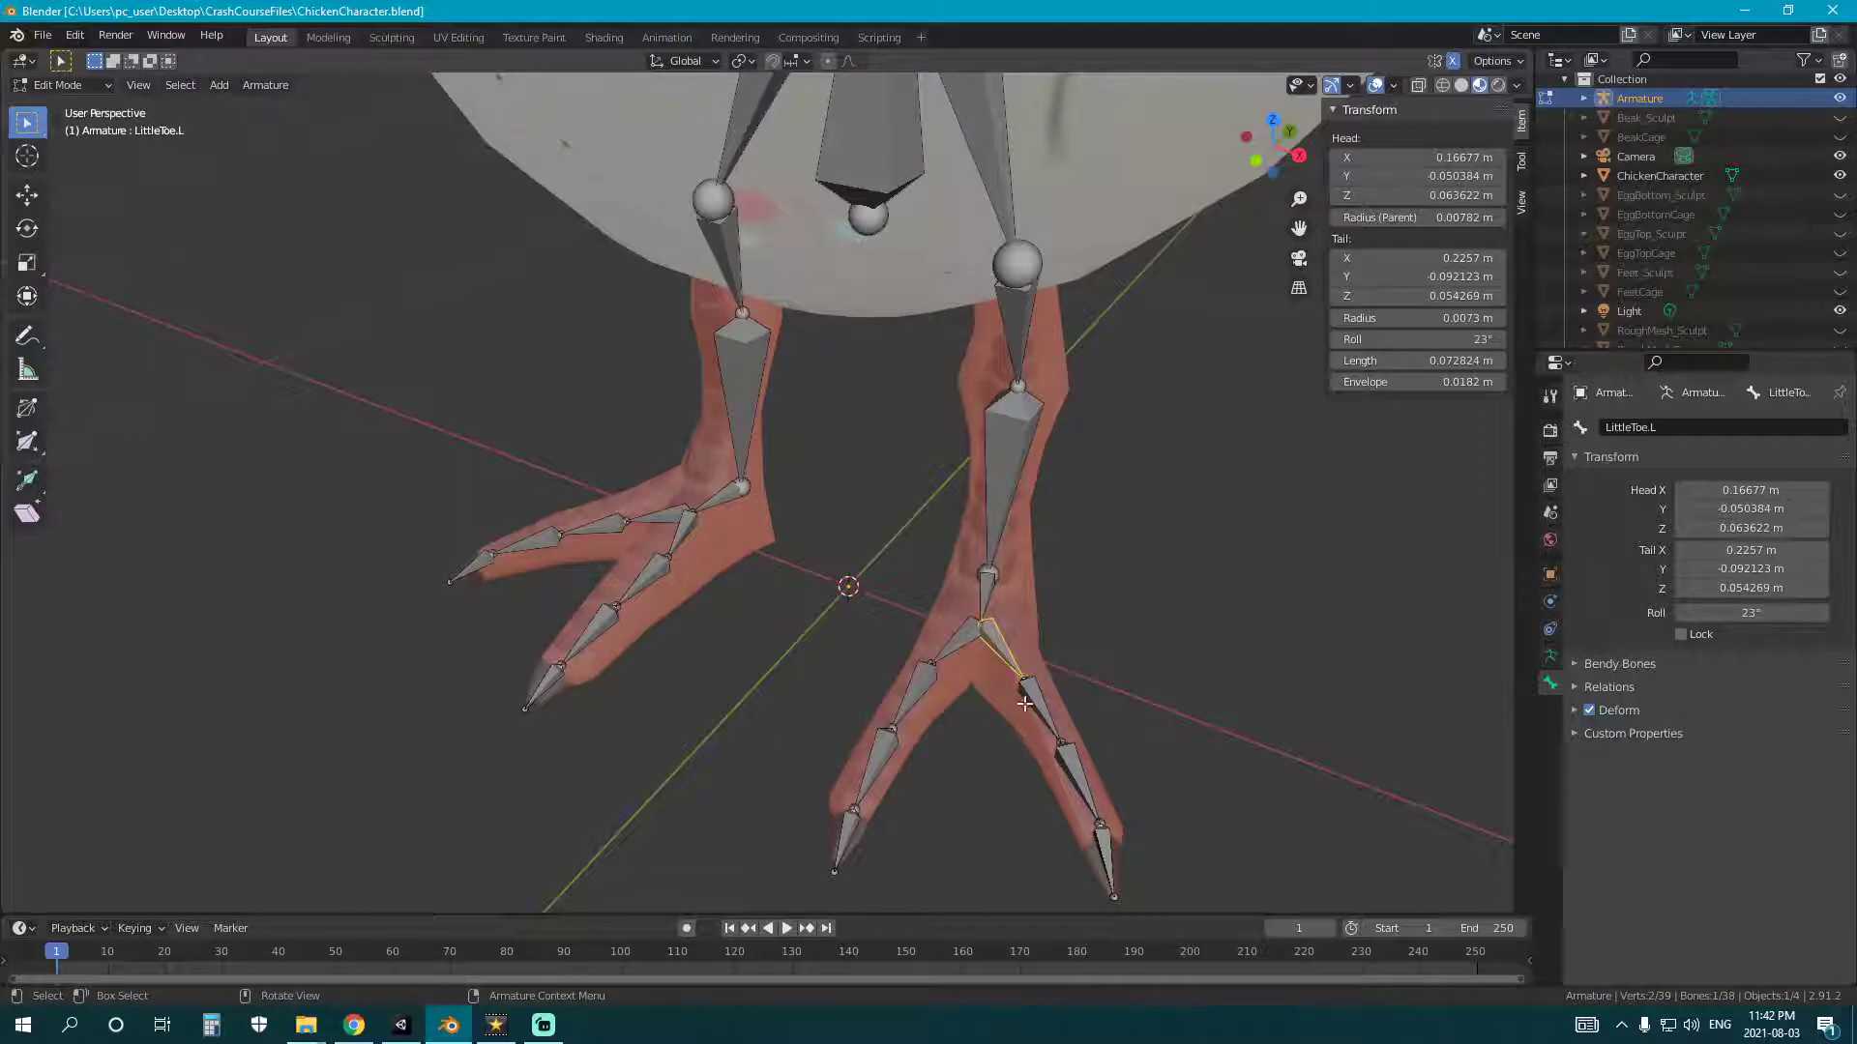
pyautogui.click(1030, 704)
pyautogui.press('F2')
pyautogui.write('LittleToe2.L')
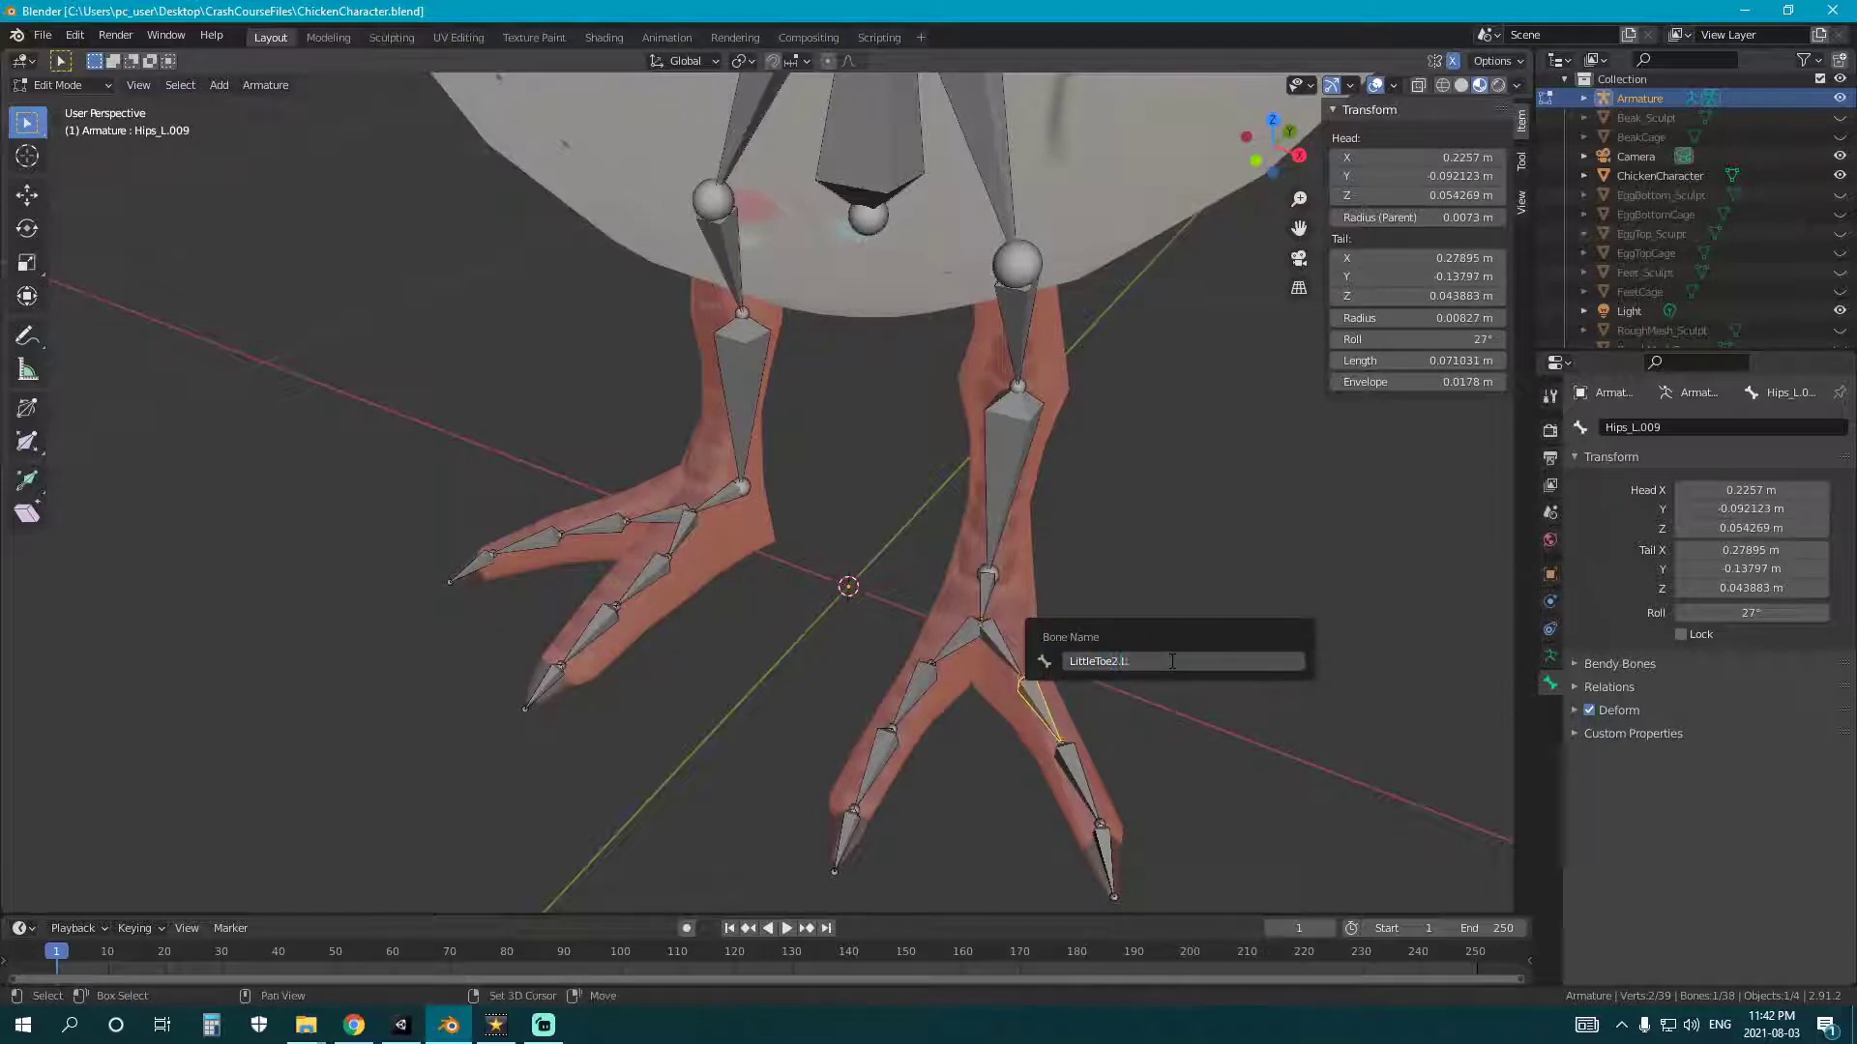
pyautogui.press('Return')
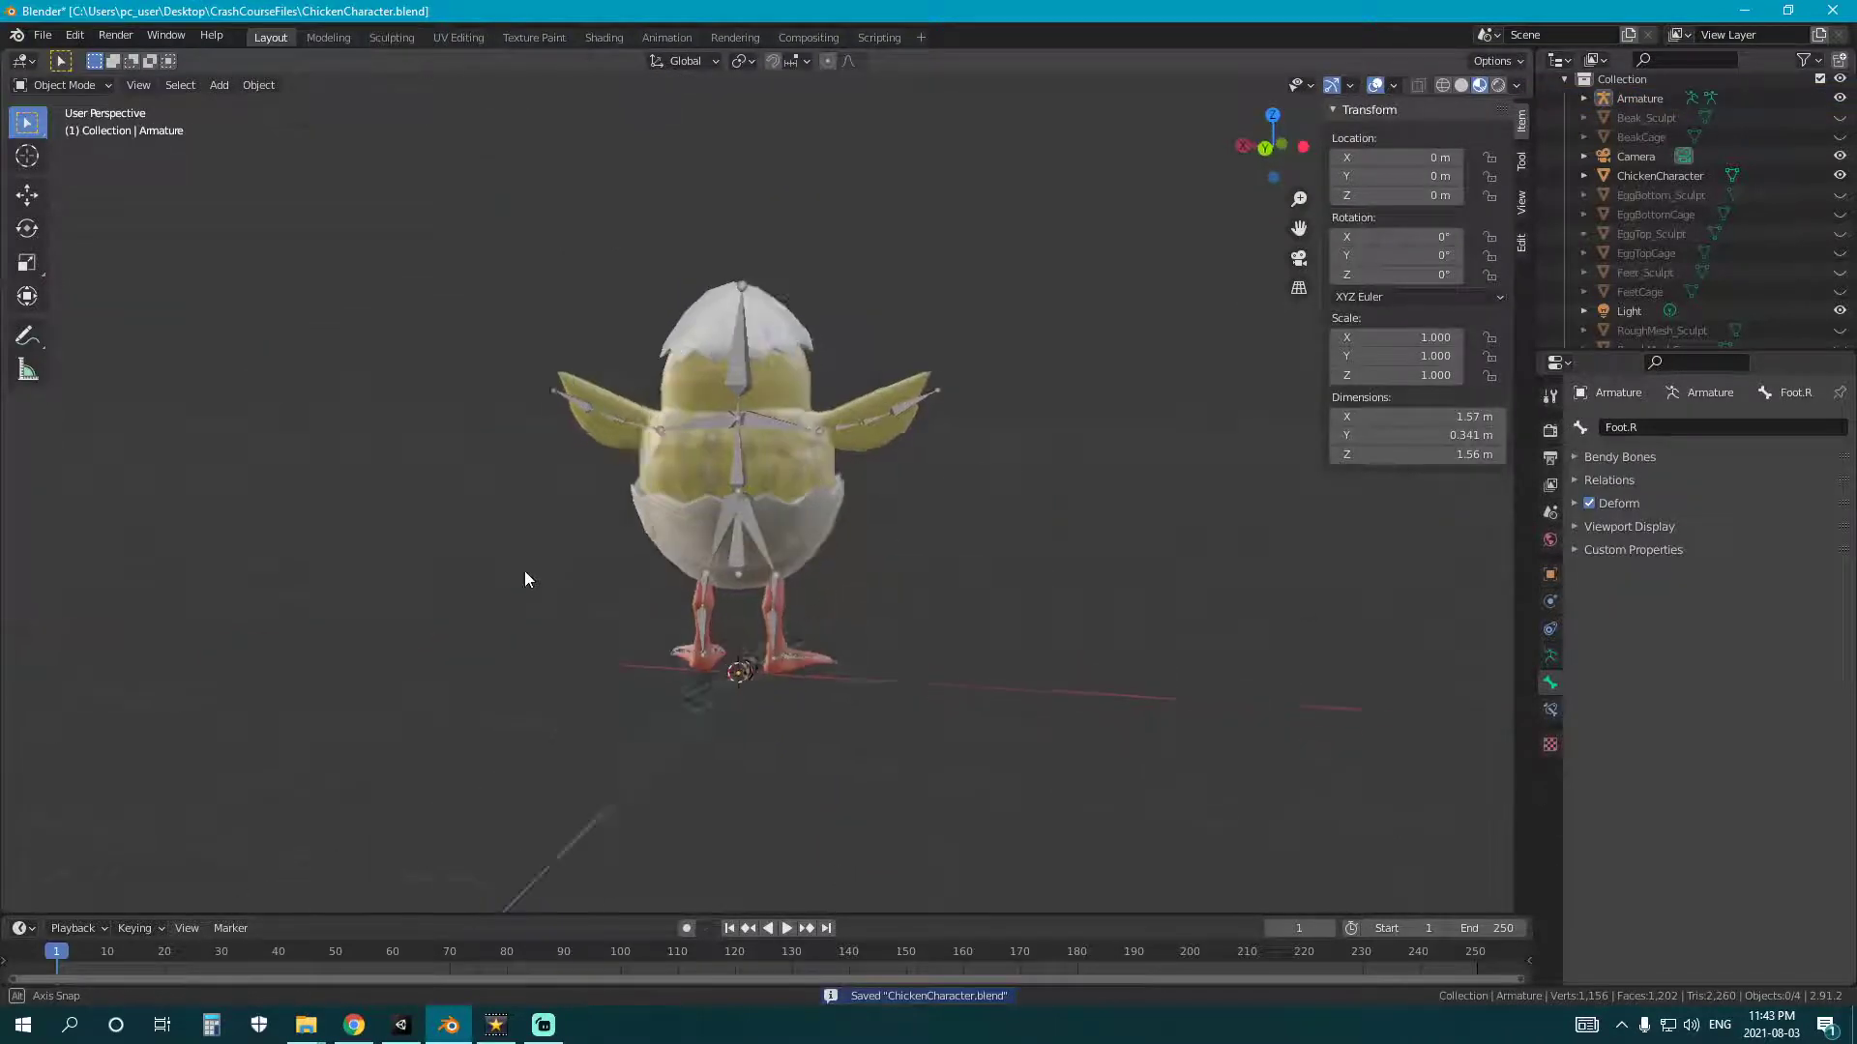
# - Save the file and switch the armature to Pose Mode
pyautogui.moveTo(524, 570); pyautogui.dragTo(918, 567, button='middle')
pyautogui.press('KP_1')
pyautogui.scroll(2, 890, 572)
pyautogui.keyDown('shift'); pyautogui.moveTo(906, 684); pyautogui.dragTo(781, 662, button='middle'); pyautogui.keyUp('shift')
pyautogui.scroll(2, 766, 672)
pyautogui.hotkey('ctrl', 's')
pyautogui.click(779, 659)
pyautogui.hotkey('ctrl', 'Tab')
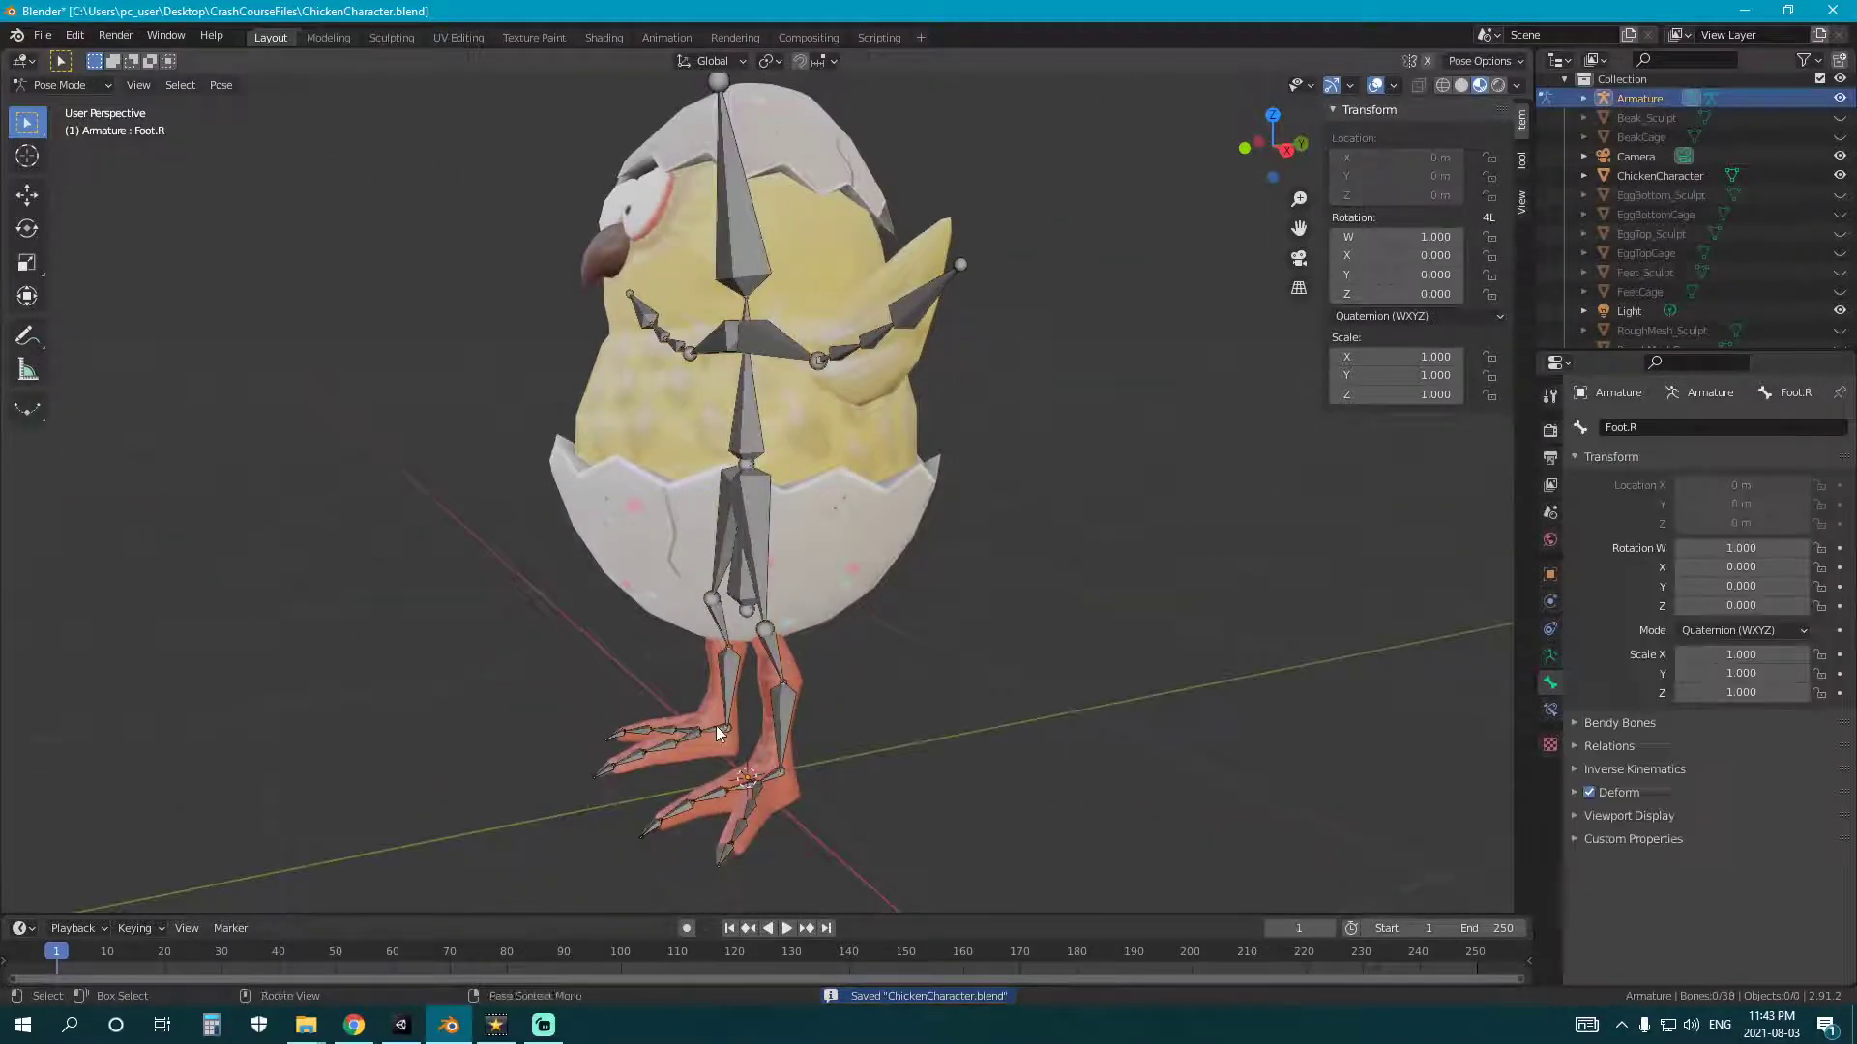
# - Circle-select all of the left leg's bones from hip to toes and change the transform pivot point
pyautogui.keyDown('shift'); pyautogui.moveTo(702, 733); pyautogui.dragTo(825, 704, button='middle'); pyautogui.keyUp('shift')
pyautogui.moveTo(825, 704); pyautogui.dragTo(918, 710, button='middle')
pyautogui.press('c')
pyautogui.moveTo(994, 539); pyautogui.dragTo(988, 756)
pyautogui.rightClick(989, 755)
pyautogui.moveTo(988, 735)
pyautogui.mouseDown(button='middle')
pyautogui.moveTo(915, 711)
pyautogui.moveTo(951, 787)
pyautogui.mouseUp(button='middle')
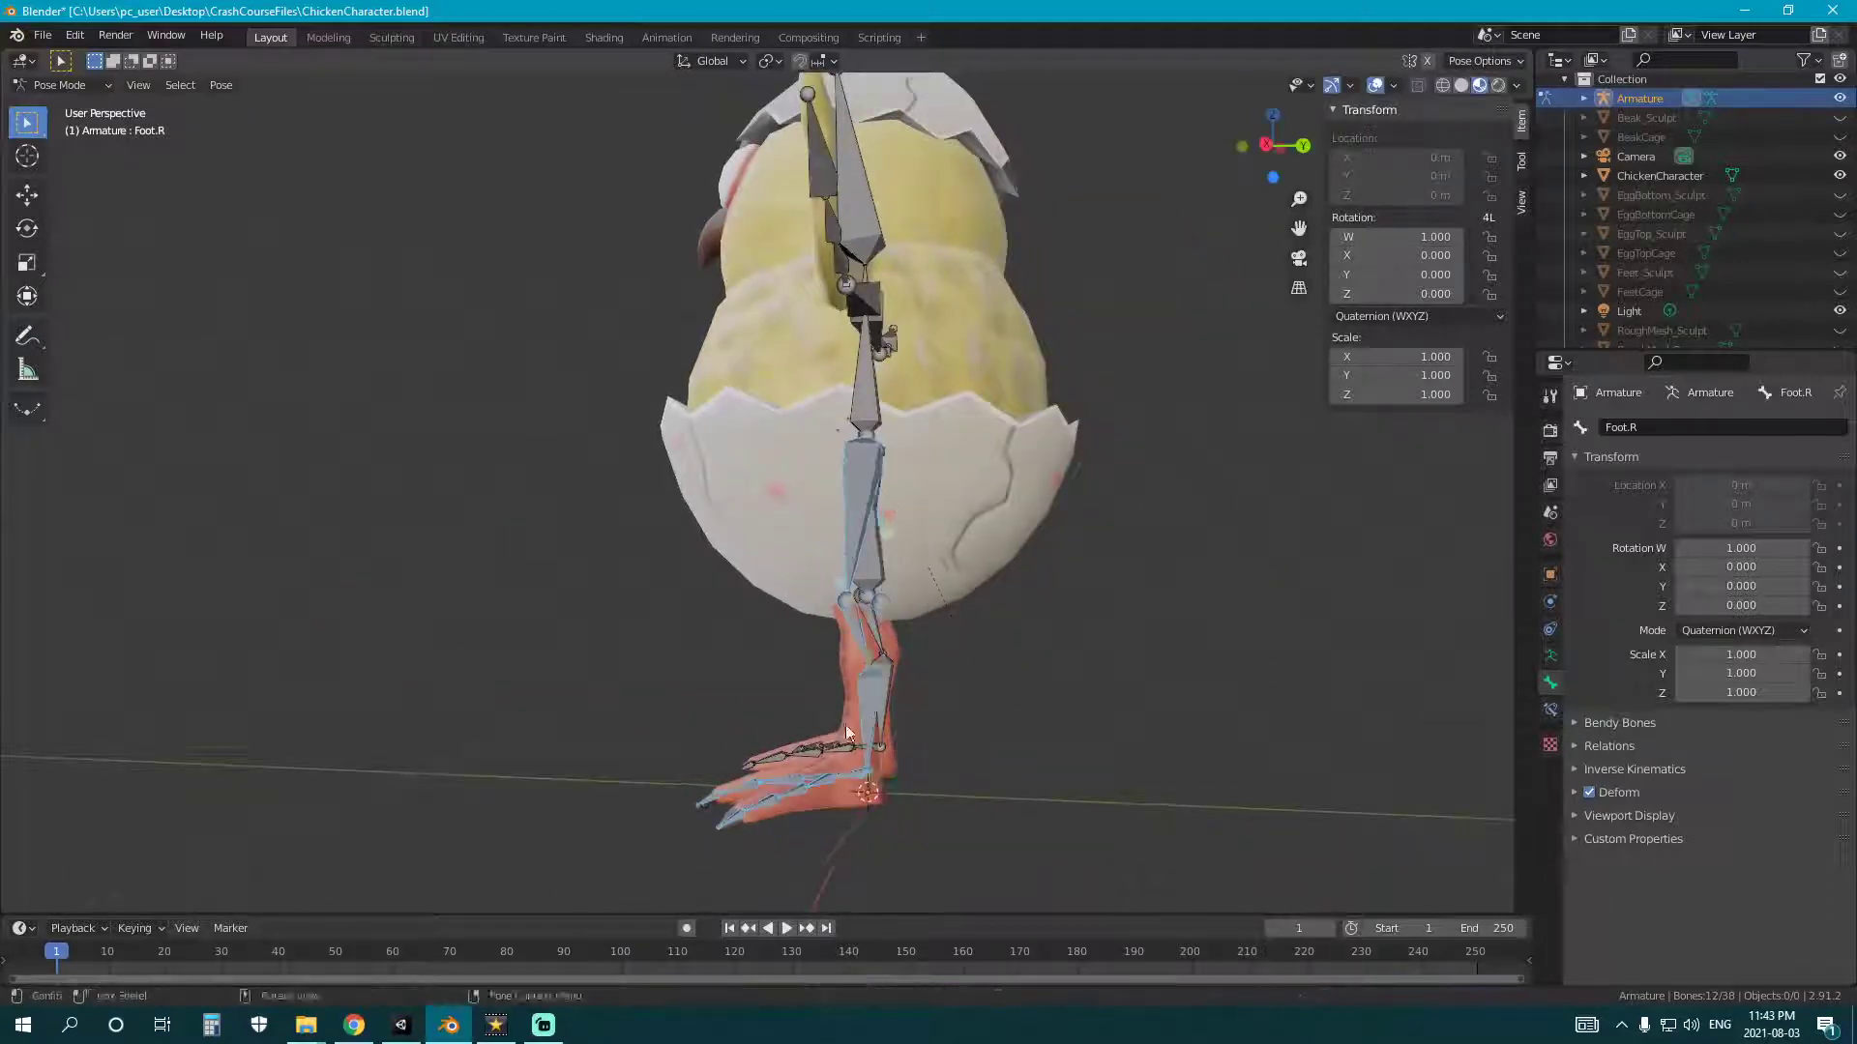
pyautogui.moveTo(839, 727); pyautogui.dragTo(673, 217, button='middle')
pyautogui.click(769, 61)
pyautogui.click(827, 126)
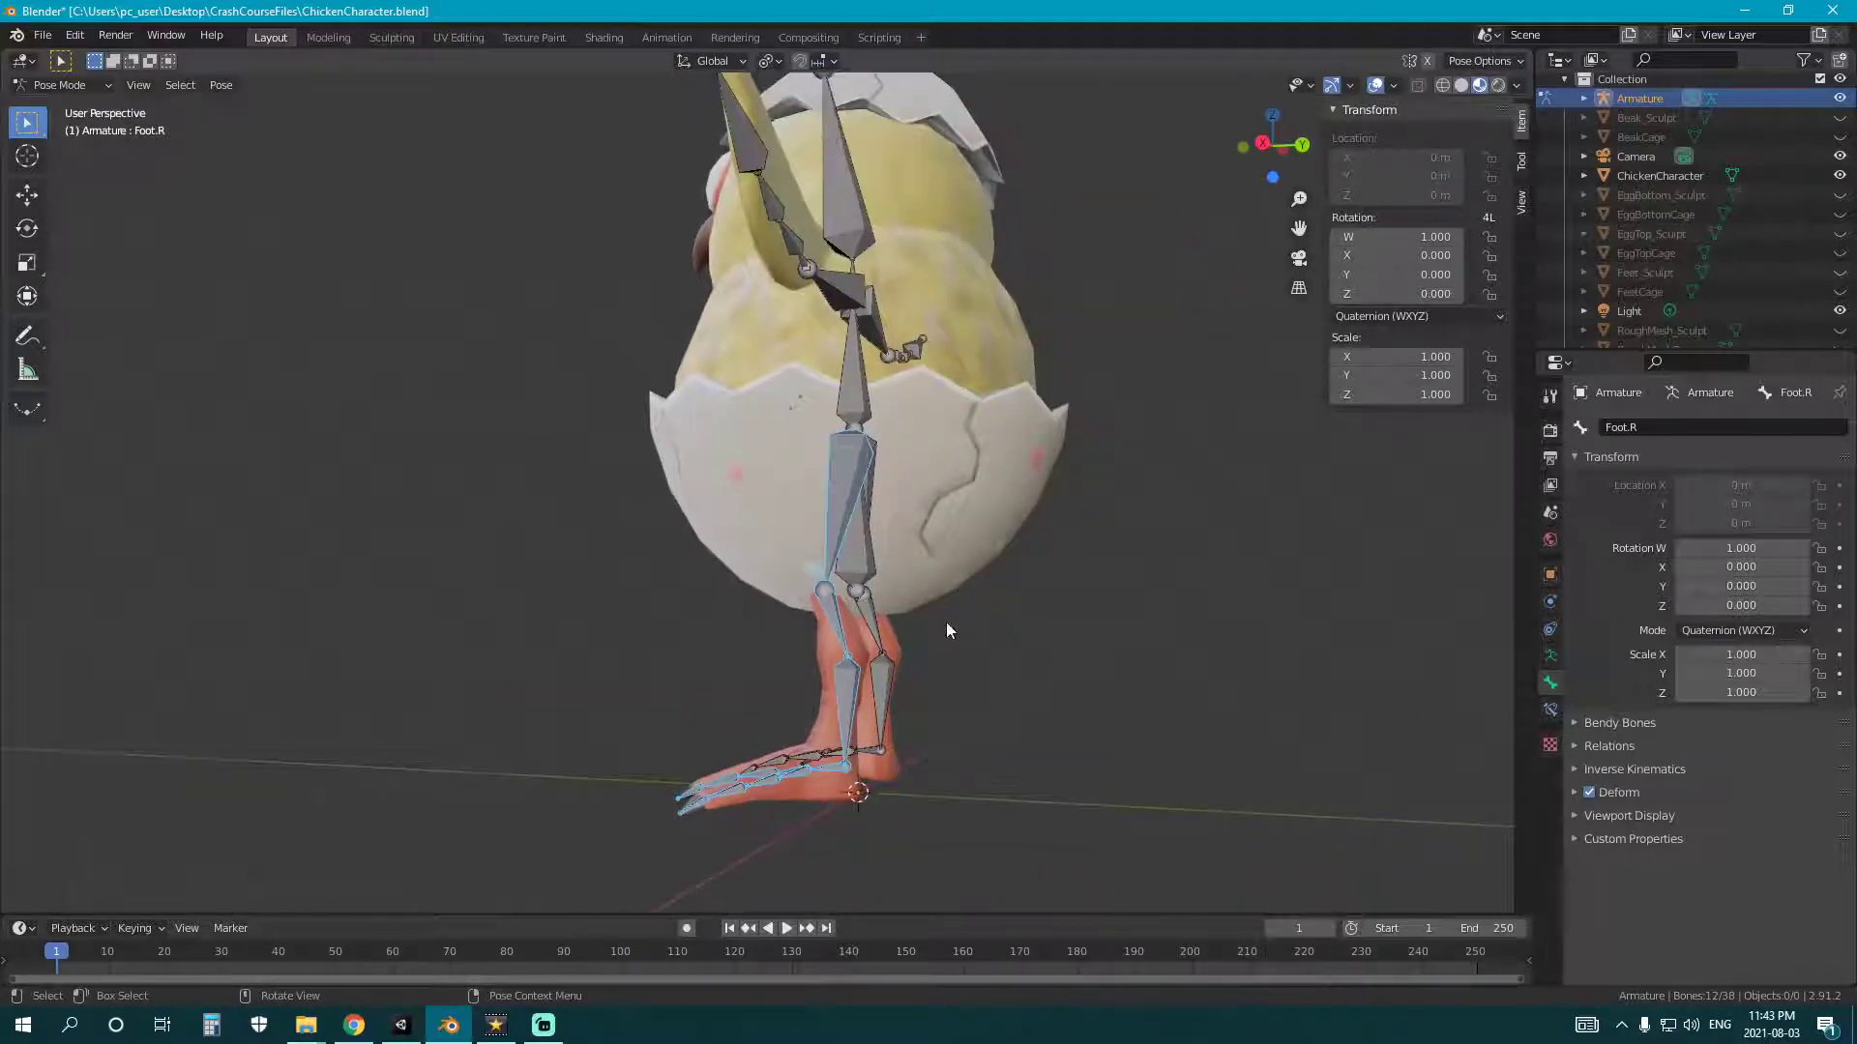
# - Rotate the selected left leg bones and paste their pose mirrored onto the right leg
pyautogui.press('r')
pyautogui.click(1013, 543)
pyautogui.moveTo(1013, 544); pyautogui.dragTo(989, 619, button='middle')
pyautogui.hotkey('ctrl', 'c')
pyautogui.hotkey('ctrl', 'shift', 'v')
# - Clear the rotation of all the armature's bones and save the file
pyautogui.press('KP_1')
pyautogui.press('a')
pyautogui.hotkey('alt', 'r')
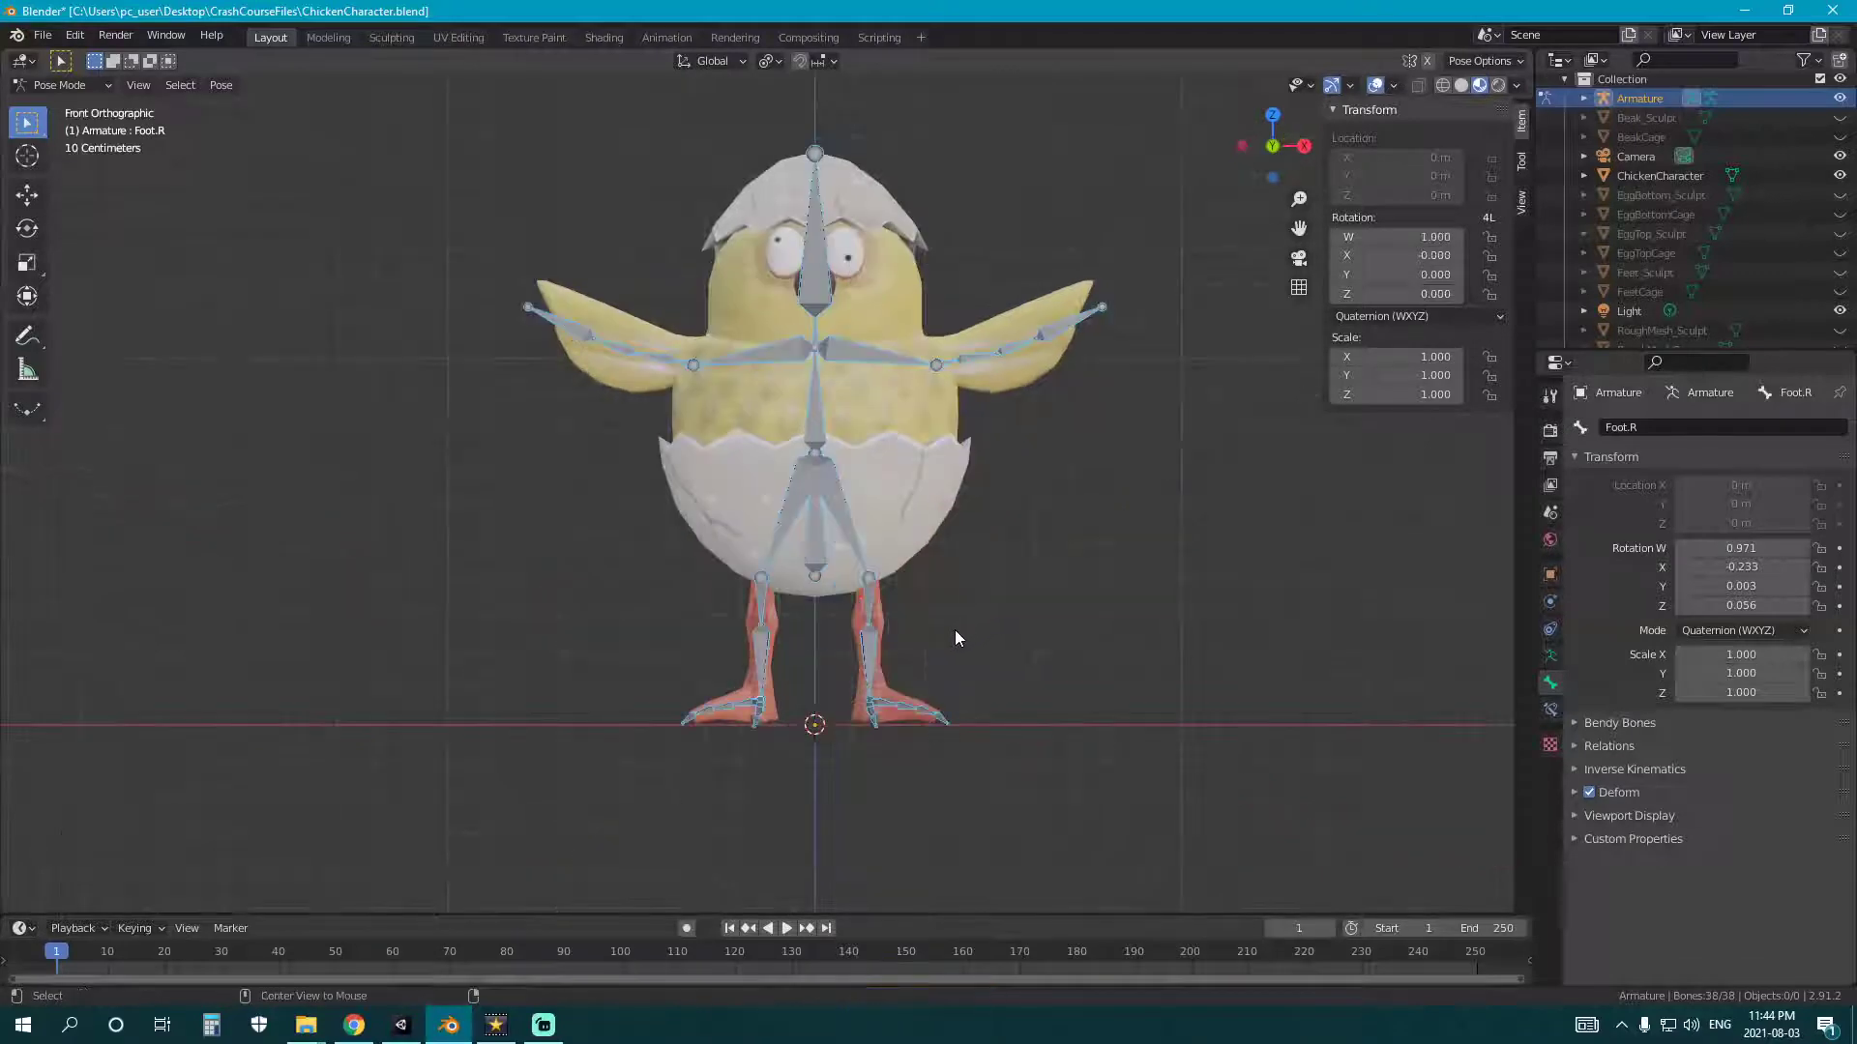
pyautogui.hotkey('ctrl', 'Tab')
pyautogui.keyDown('shift'); pyautogui.scroll(3, 996, 618); pyautogui.keyUp('shift')
pyautogui.hotkey('ctrl', 's')
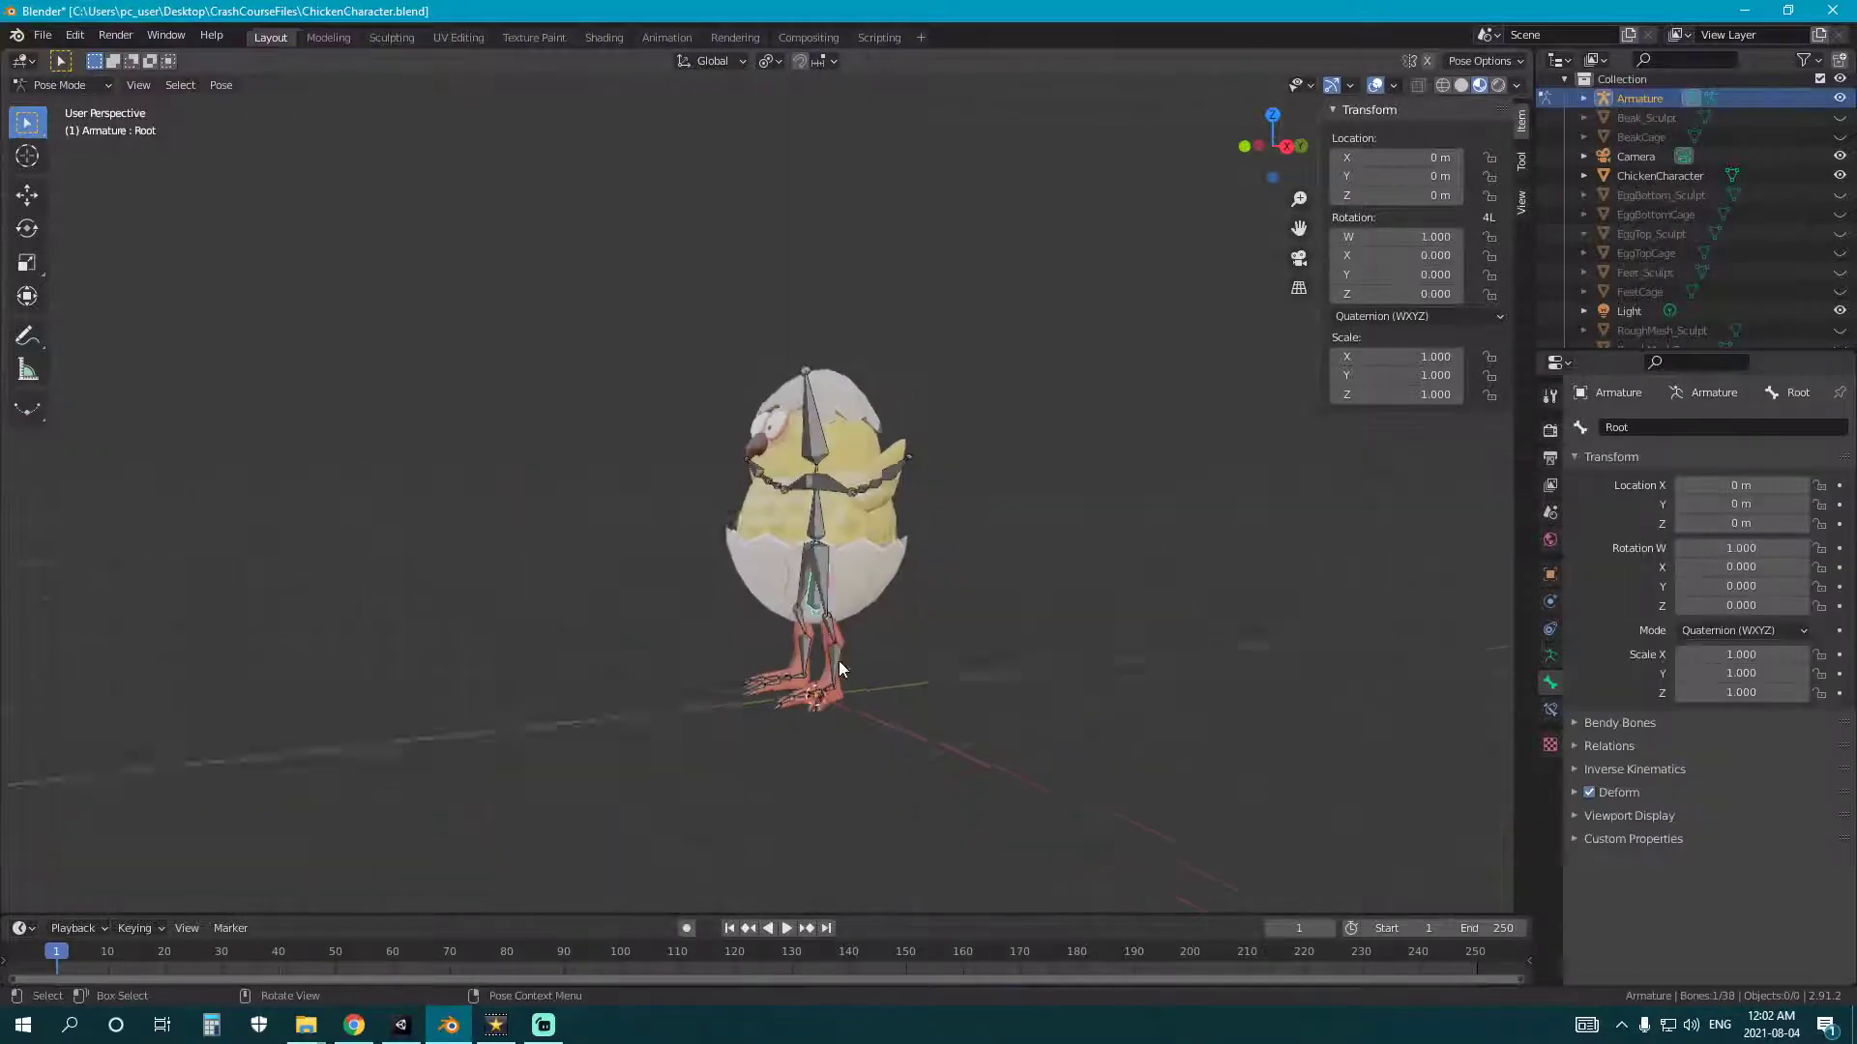
# - Test moving the Root bone several times to check which bones follow it, cancelling each move
pyautogui.moveTo(838, 660); pyautogui.dragTo(976, 687, button='middle')
pyautogui.scroll(3, 835, 670)
pyautogui.press('g')
pyautogui.rightClick(781, 651)
pyautogui.moveTo(781, 651); pyautogui.dragTo(972, 685, button='middle')
pyautogui.scroll(-1, 972, 684)
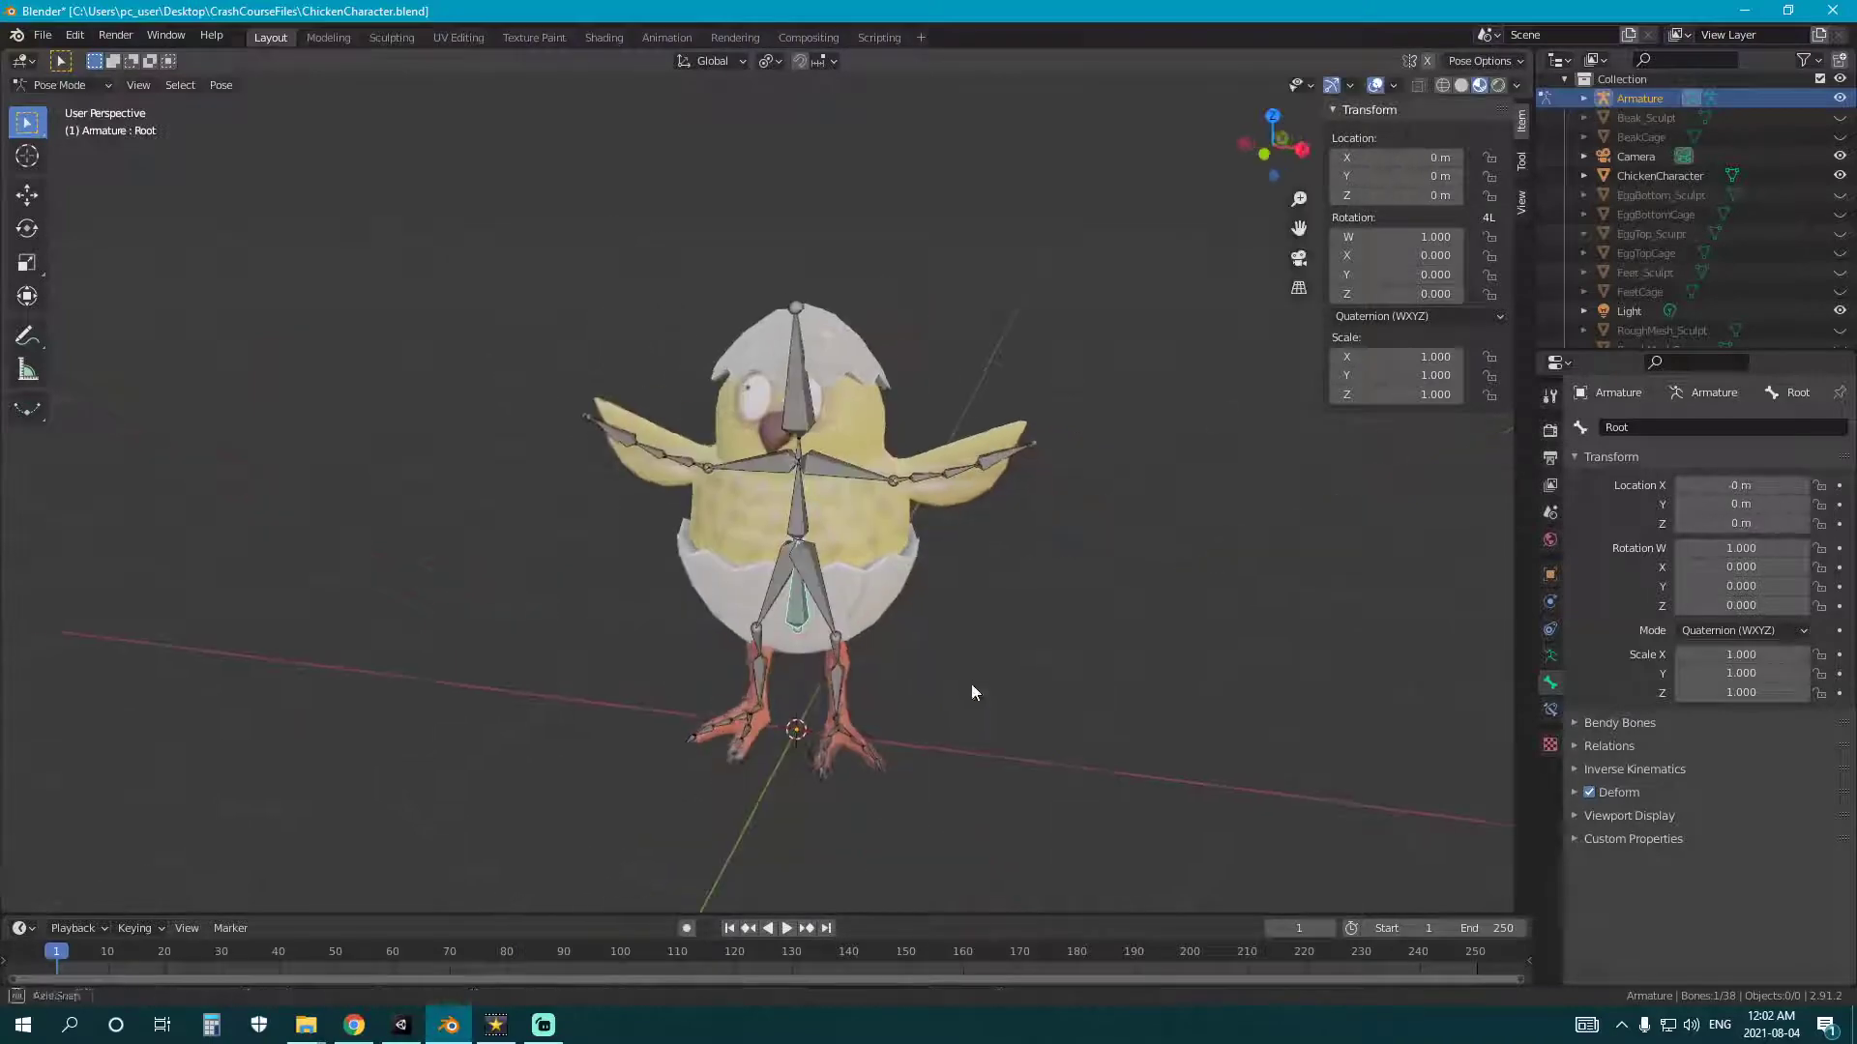
pyautogui.press('g')
pyautogui.rightClick(837, 638)
pyautogui.moveTo(837, 639); pyautogui.dragTo(901, 681, button='middle')
pyautogui.press('g')
pyautogui.rightClick(971, 613)
# - Switch to Edit Mode and select both hip bones and both shoulder bones for parenting to the Root bone
pyautogui.moveTo(972, 617); pyautogui.dragTo(869, 582, button='middle')
pyautogui.scroll(4, 868, 582)
pyautogui.press('Tab')
pyautogui.click(861, 512)
pyautogui.click(907, 687)
pyautogui.keyDown('shift'); pyautogui.click(804, 706); pyautogui.keyUp('shift')
pyautogui.keyDown('shift'); pyautogui.click(933, 380); pyautogui.keyUp('shift')
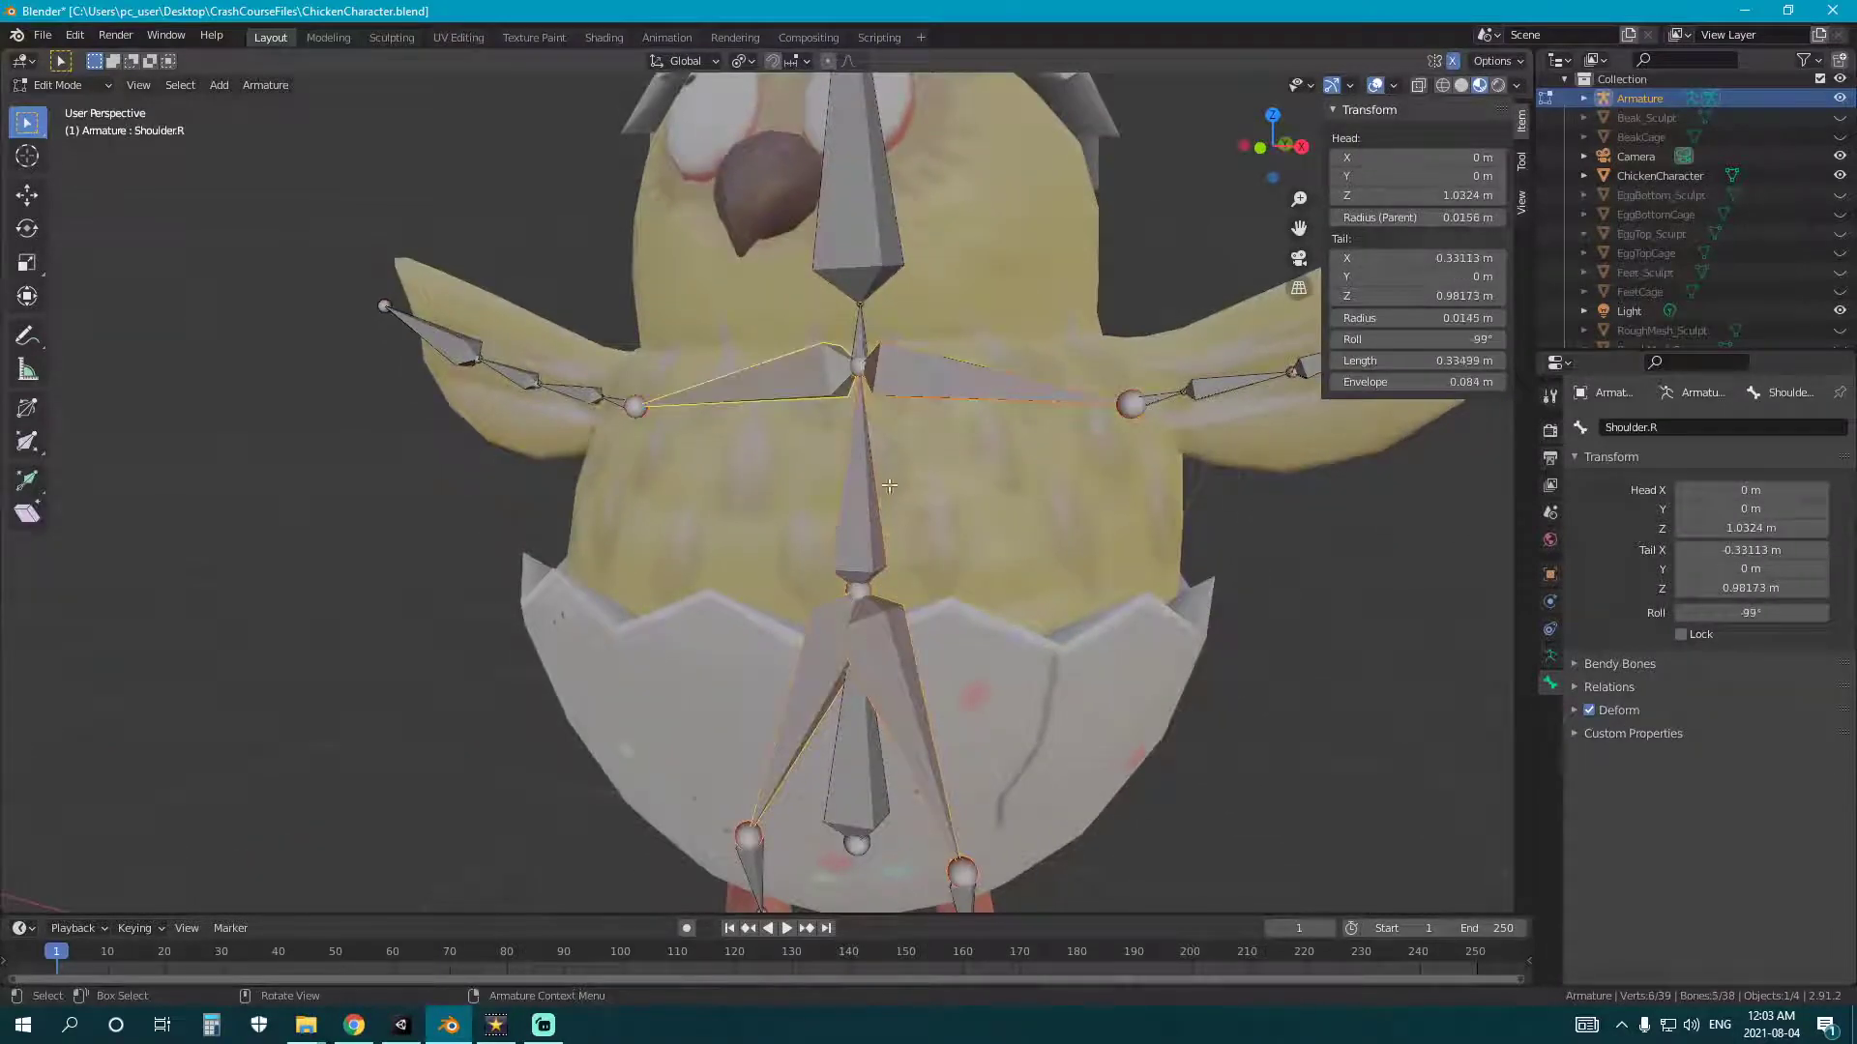
pyautogui.scroll(-1, 904, 490)
pyautogui.moveTo(904, 491); pyautogui.dragTo(957, 503, button='middle')
pyautogui.keyDown('shift'); pyautogui.click(803, 715); pyautogui.keyUp('shift')
pyautogui.moveTo(941, 570); pyautogui.dragTo(848, 601, button='middle')
pyautogui.scroll(-4, 861, 571)
pyautogui.scroll(3, 775, 627)
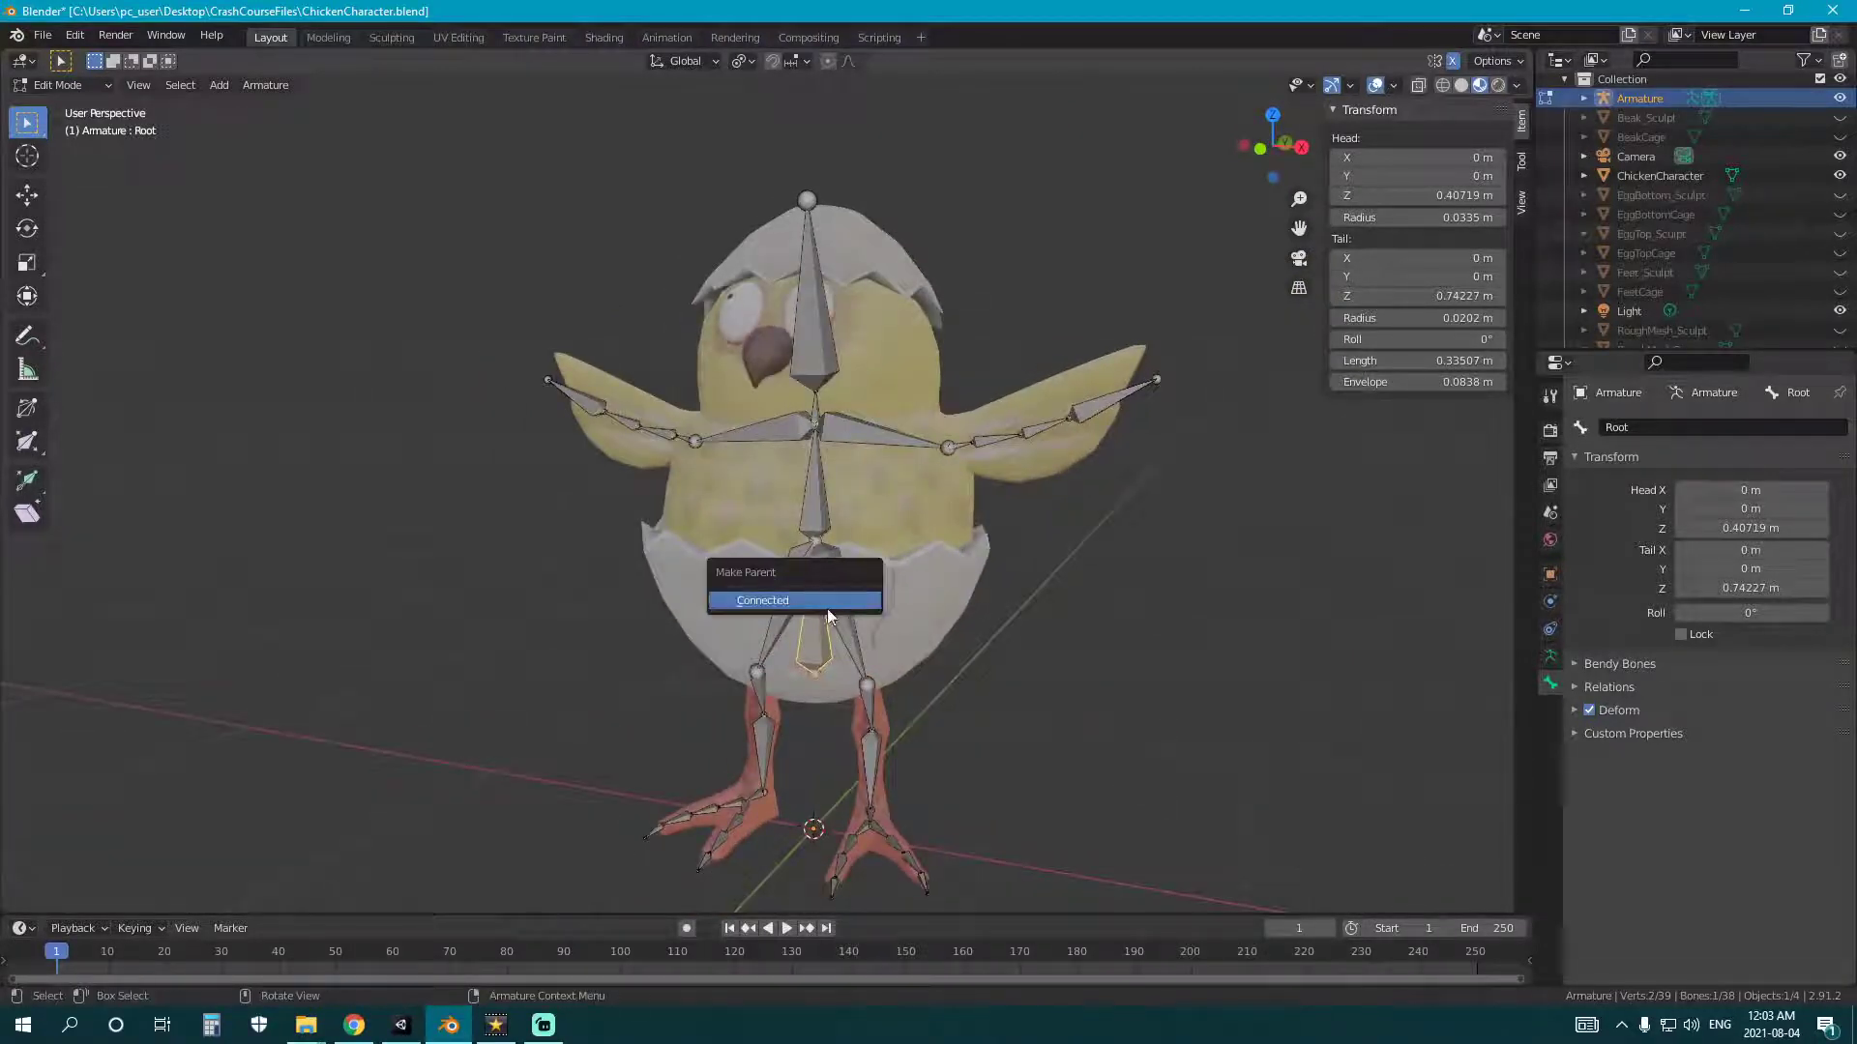
# - Parent the left and right shoulder bones to the Root bone with Keep Offset
pyautogui.moveTo(826, 579); pyautogui.dragTo(870, 569, button='middle')
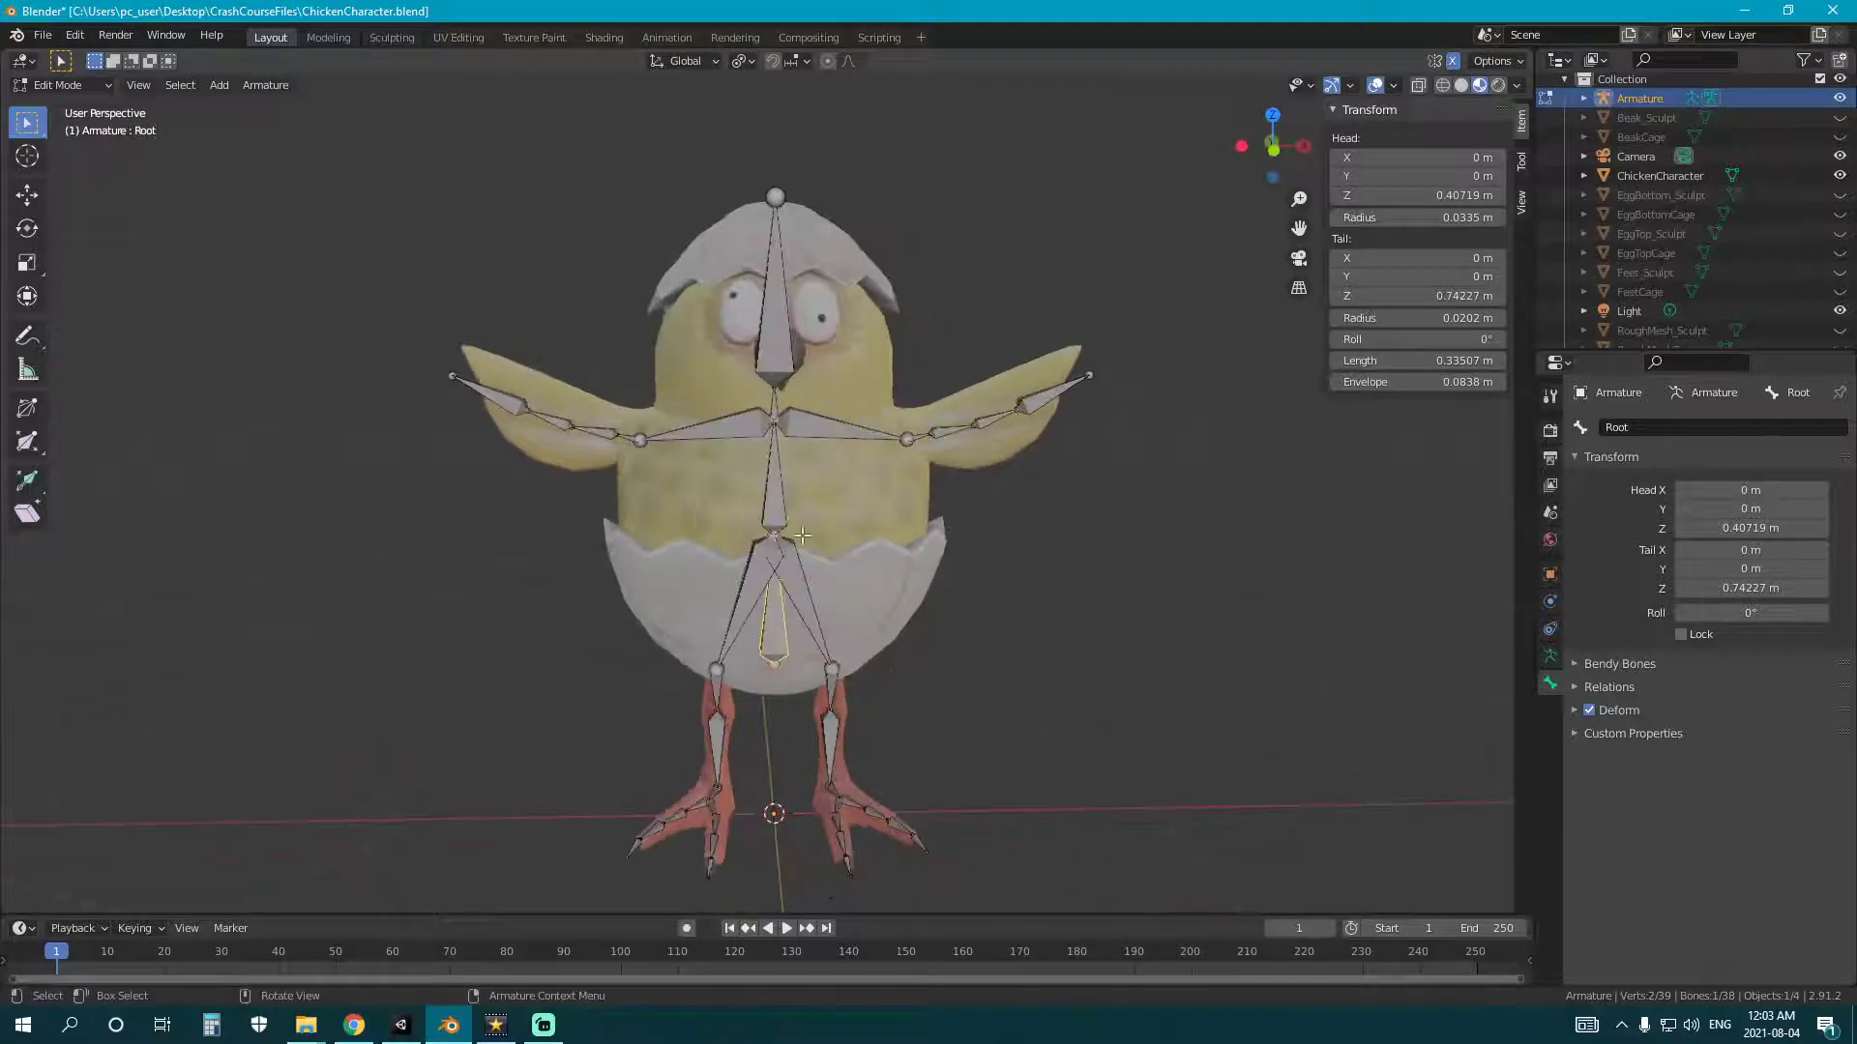
pyautogui.click(811, 425)
pyautogui.keyDown('shift'); pyautogui.click(773, 619); pyautogui.keyUp('shift')
pyautogui.hotkey('ctrl', 'p')
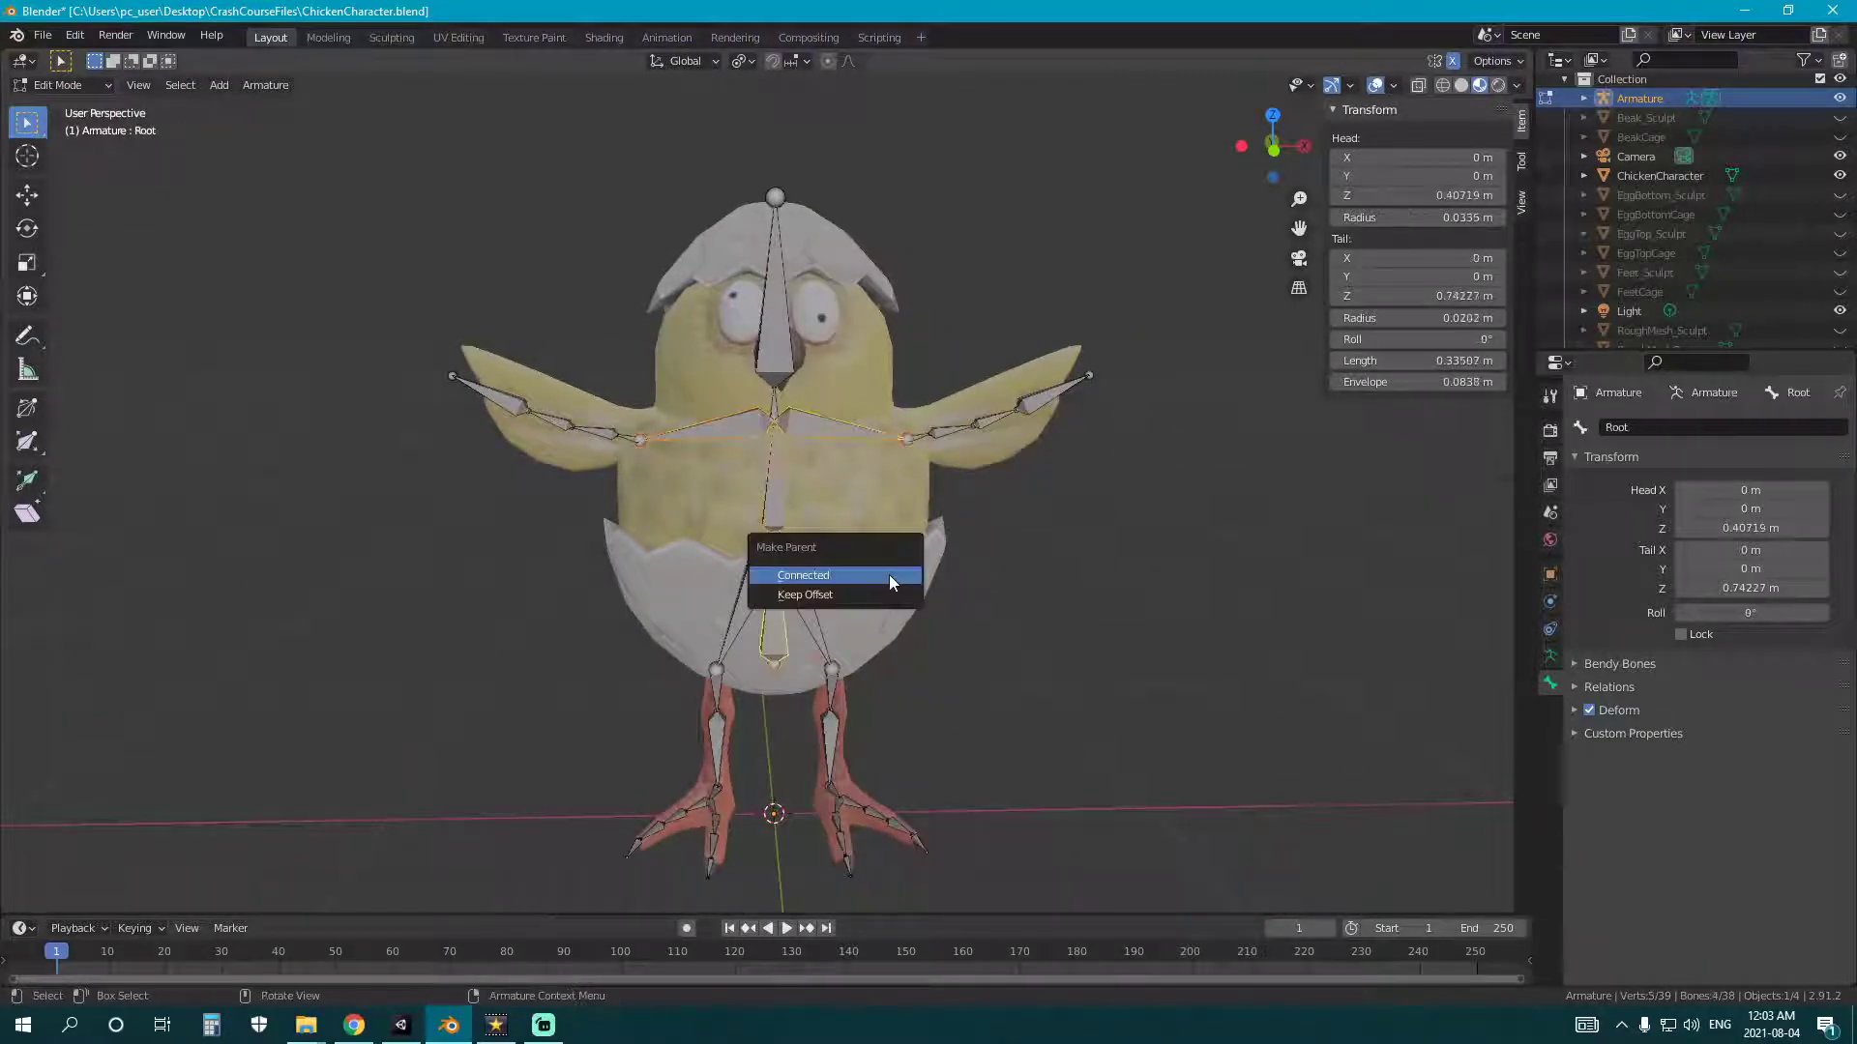
pyautogui.click(879, 604)
pyautogui.click(1144, 684)
# - Switch the armature to Pose Mode and test moving the Root bone to check the new parenting, cancelling the move
pyautogui.moveTo(1144, 683); pyautogui.dragTo(839, 542, button='middle')
pyautogui.moveTo(817, 692); pyautogui.dragTo(860, 629, button='middle')
pyautogui.hotkey('ctrl', 'Tab')
pyautogui.click(937, 627)
pyautogui.press('g')
pyautogui.rightClick(774, 561)
# - Test rotating the torso bone above the hips twice, cancelling each rotation, and reselect the Root bone
pyautogui.moveTo(746, 543); pyautogui.dragTo(834, 548, button='middle')
pyautogui.click(812, 492)
pyautogui.press('r')
pyautogui.rightClick(844, 572)
pyautogui.press('r')
pyautogui.rightClick(839, 590)
pyautogui.click(814, 609)
# - Save the file and switch the armature to Object Mode
pyautogui.moveTo(925, 634)
pyautogui.mouseDown(button='middle')
pyautogui.moveTo(849, 606)
pyautogui.moveTo(915, 600)
pyautogui.mouseUp(button='middle')
pyautogui.hotkey('ctrl', 's')
pyautogui.hotkey('ctrl', 'Tab')
pyautogui.press('KP_3')
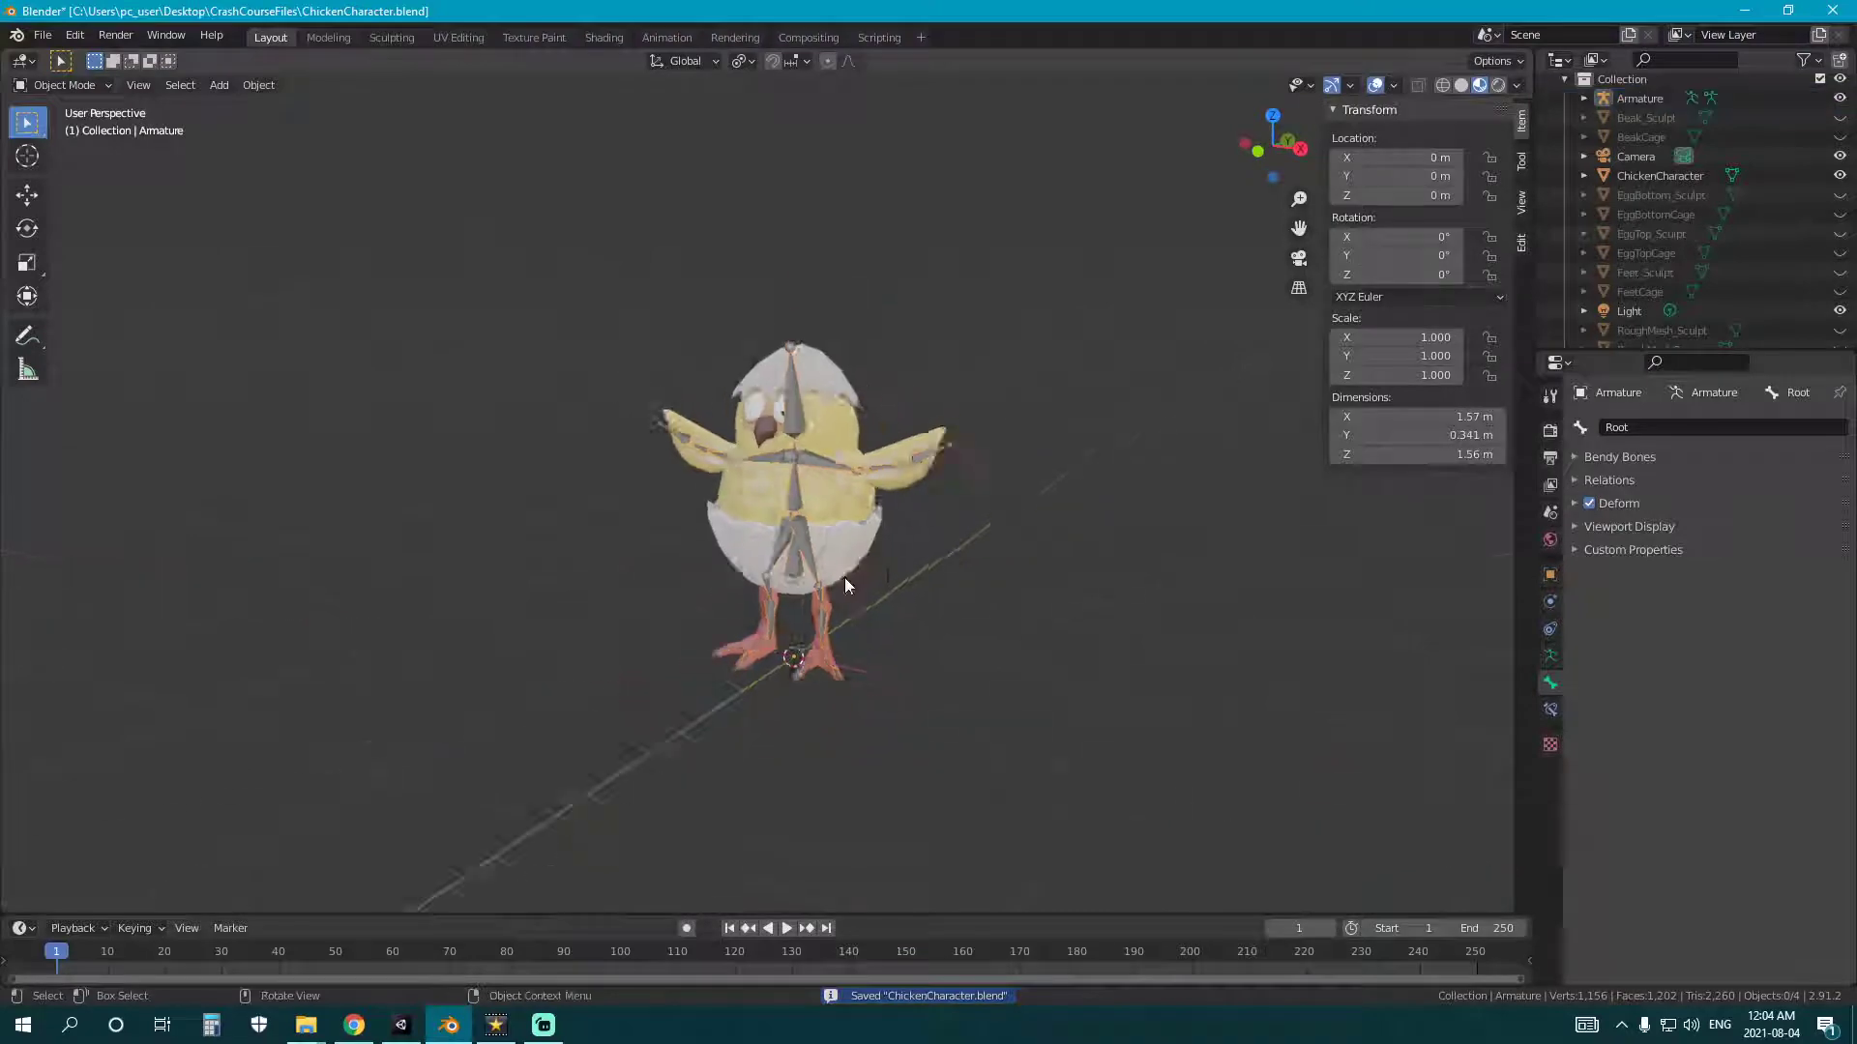
# - Select the ChickenCharacter mesh, add the Armature as active object, and parent the mesh to it With Automatic Weights
pyautogui.moveTo(760, 571); pyautogui.dragTo(885, 559, button='middle')
pyautogui.scroll(6, 803, 600)
pyautogui.scroll(-2, 909, 602)
pyautogui.click(880, 540)
pyautogui.scroll(3, 876, 595)
pyautogui.keyDown('shift'); pyautogui.click(798, 536); pyautogui.keyUp('shift')
pyautogui.scroll(-3, 949, 553)
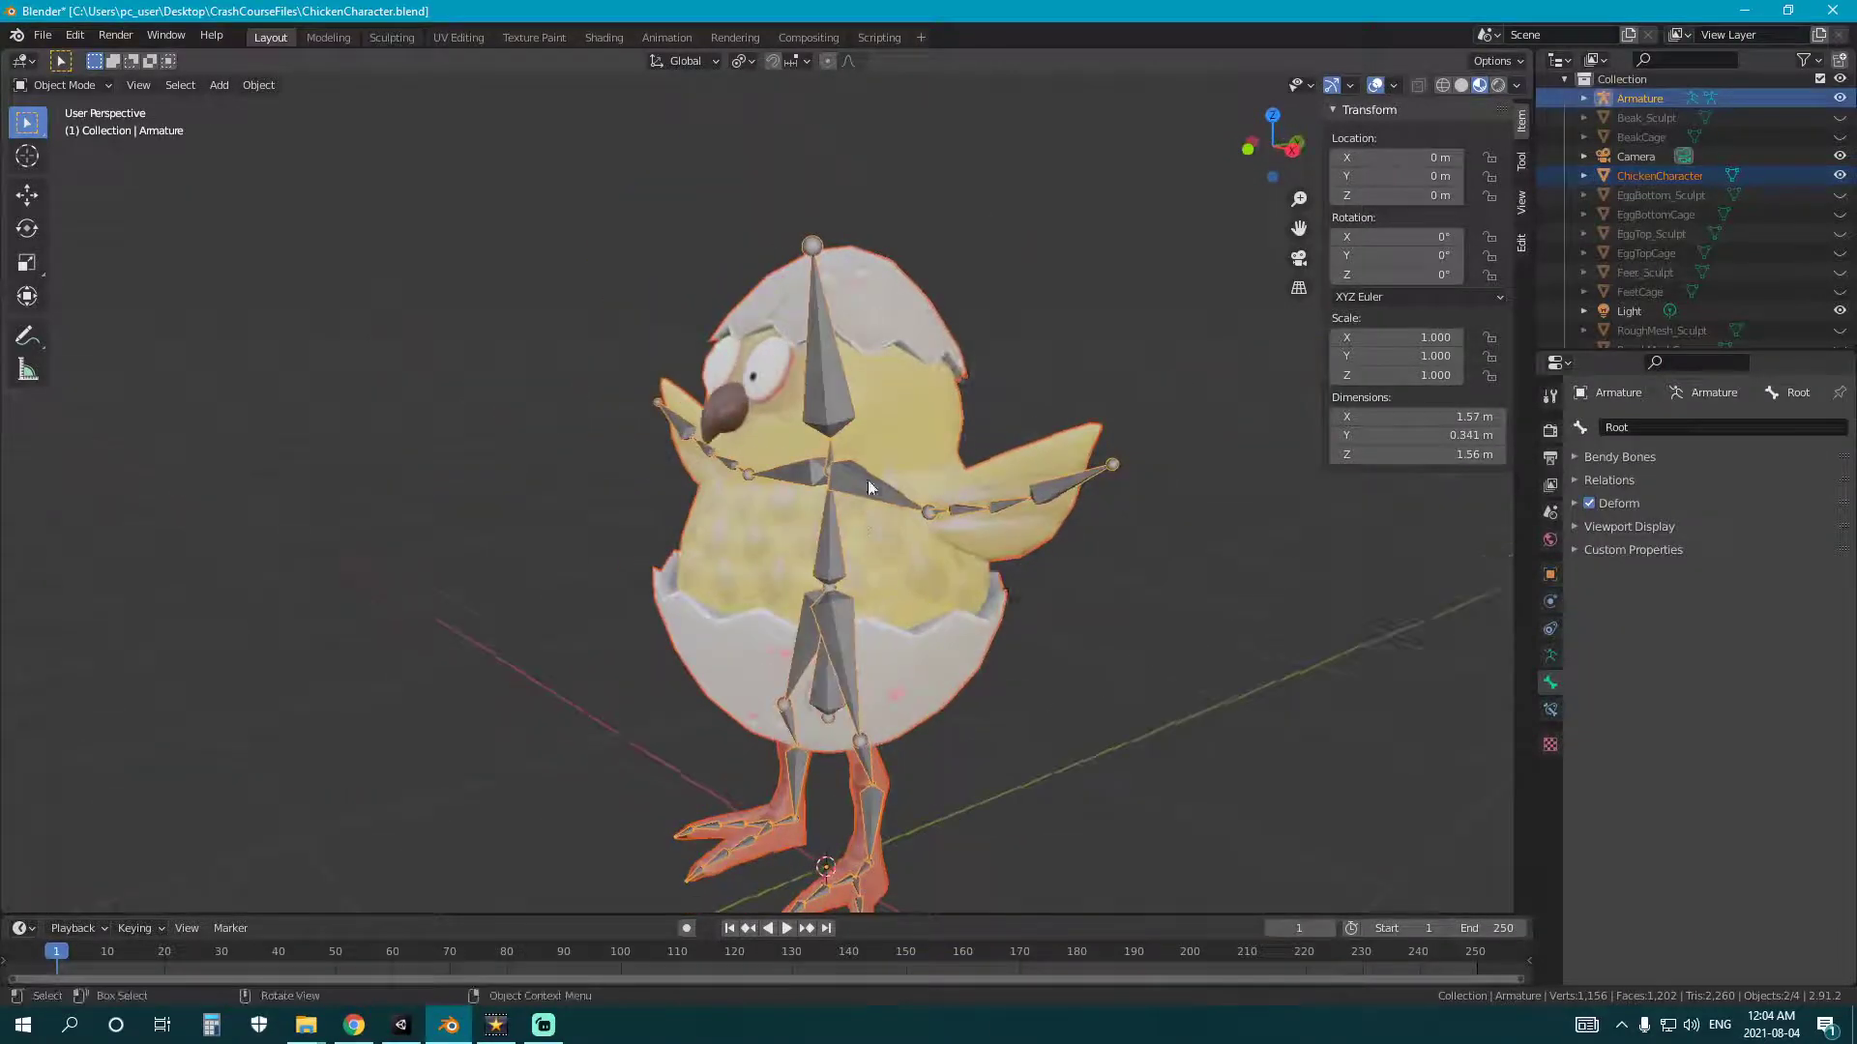
pyautogui.moveTo(837, 476); pyautogui.dragTo(885, 501, button='middle')
pyautogui.hotkey('ctrl', 'p')
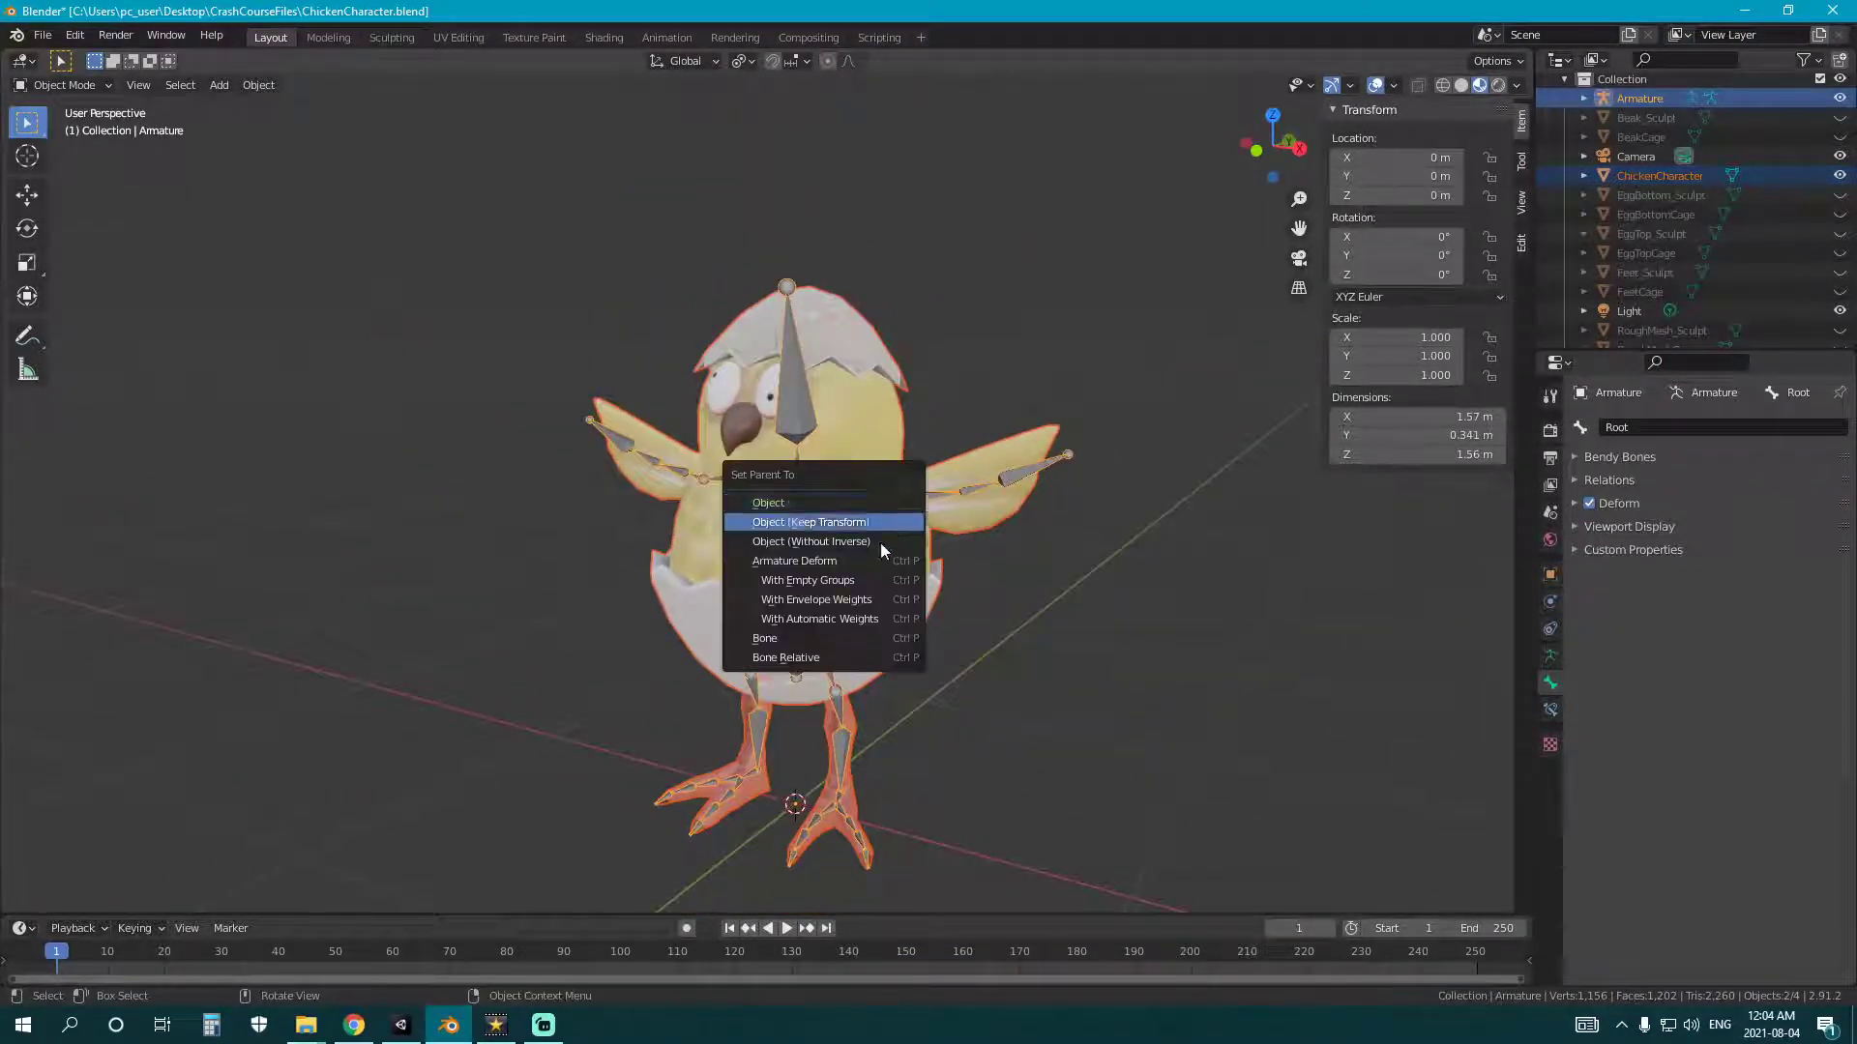
pyautogui.click(856, 619)
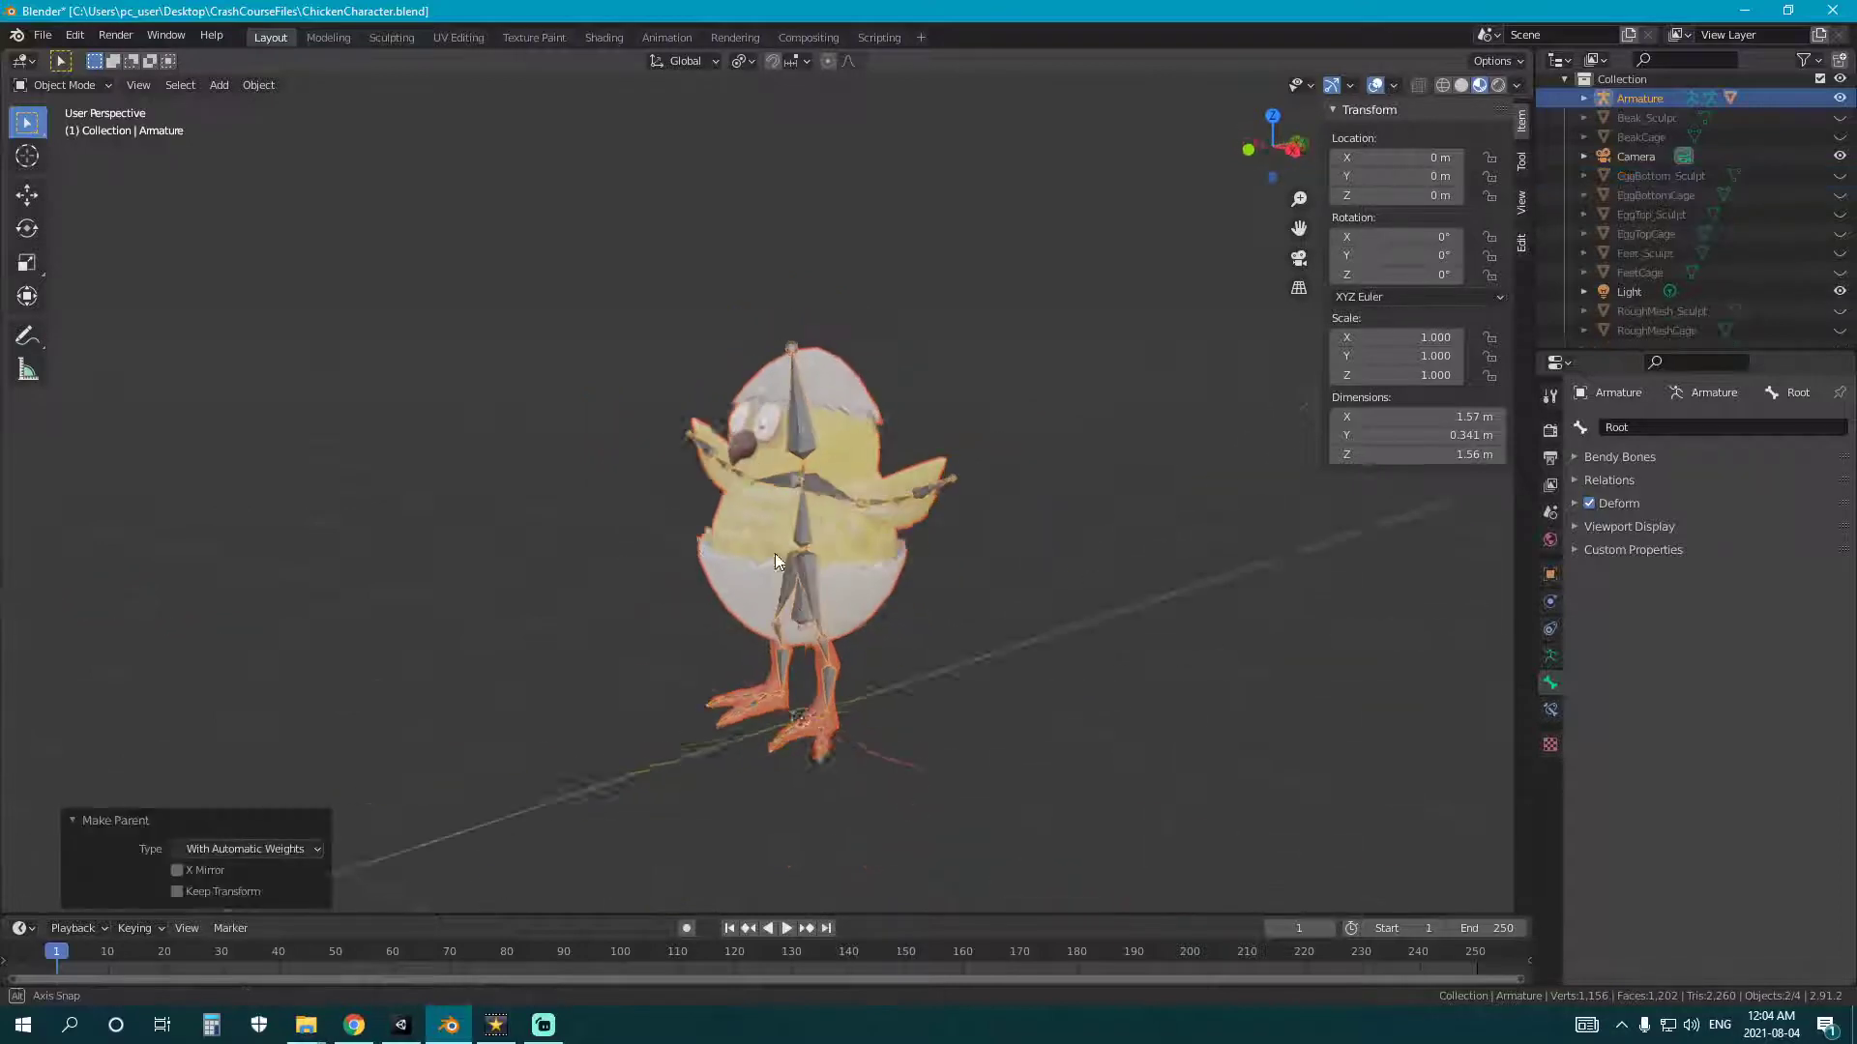
# - Deselect everything, select only the armature and switch it to Pose Mode
pyautogui.scroll(5, 822, 561)
pyautogui.hotkey('alt', 'a')
pyautogui.click(803, 532)
pyautogui.click(832, 543)
pyautogui.scroll(-2, 838, 551)
pyautogui.moveTo(868, 557); pyautogui.dragTo(838, 557, button='middle')
pyautogui.press('KP_3')
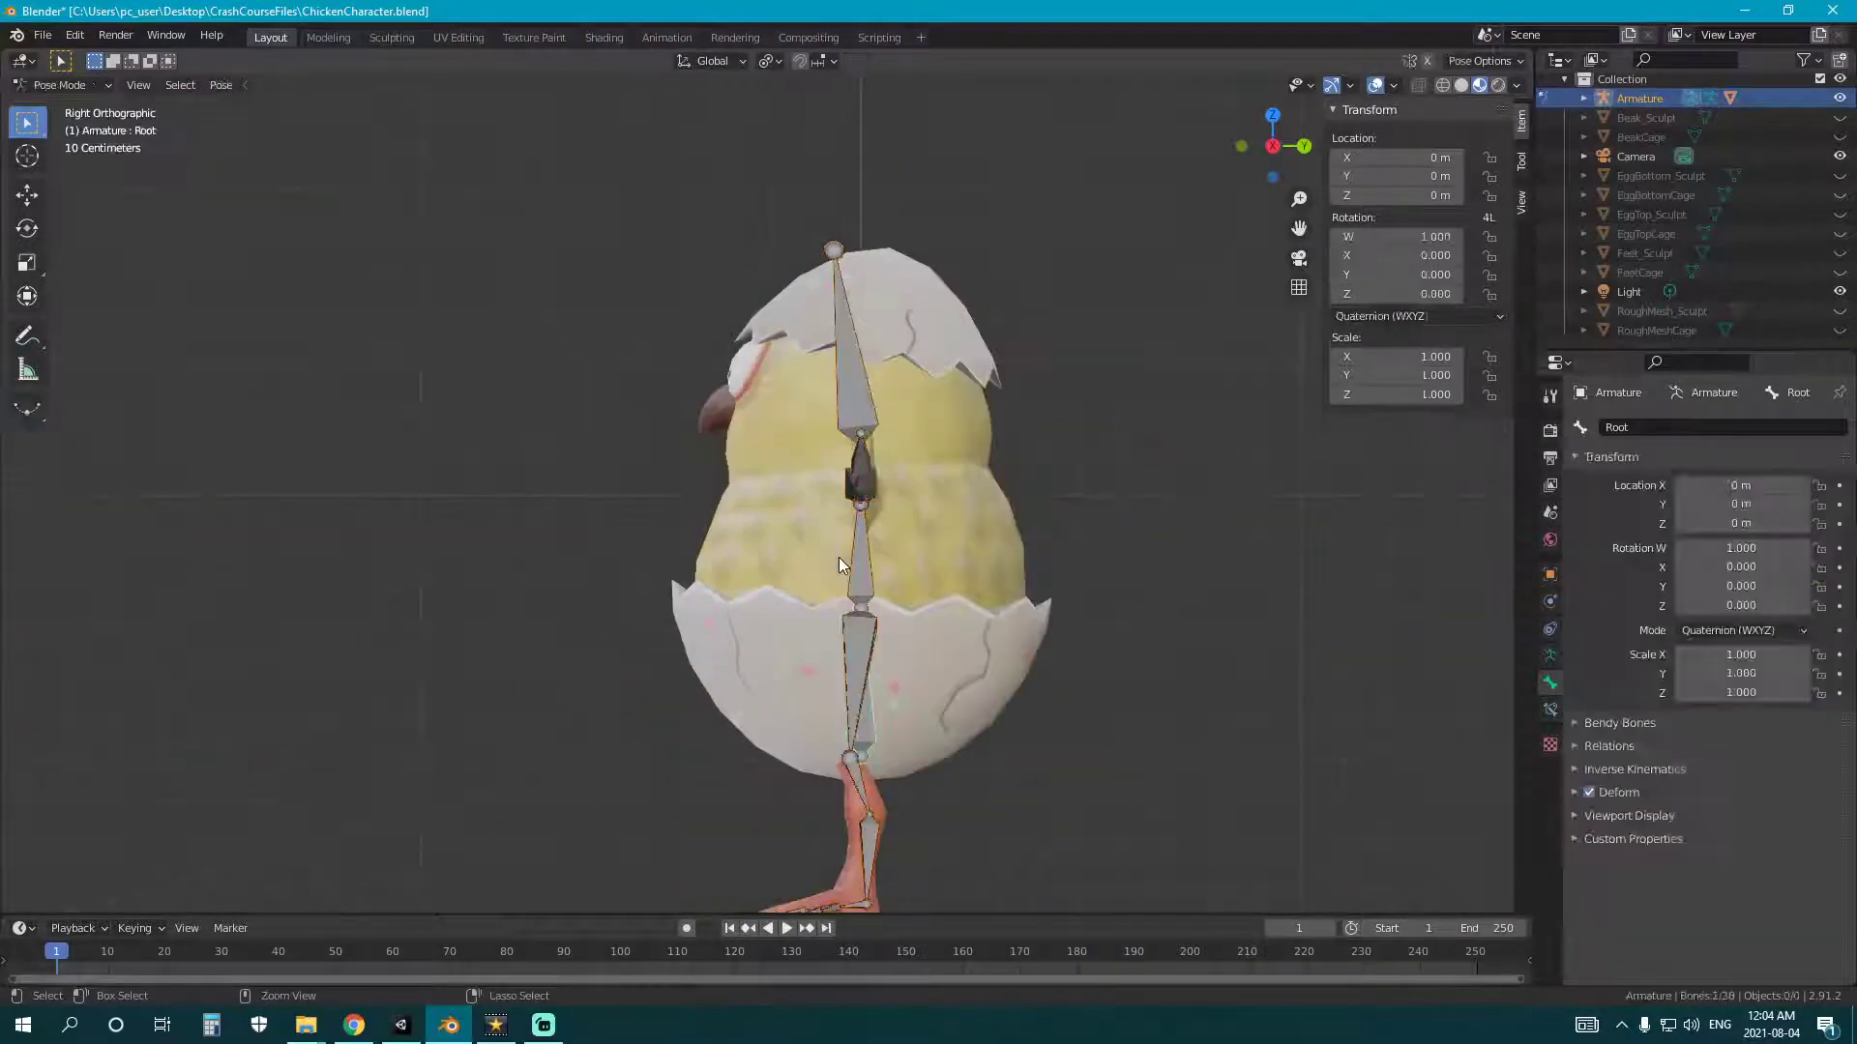
# - Test the Head bone's mesh deformation with trackball rotations from different angles, cancelling each one
pyautogui.moveTo(705, 518); pyautogui.dragTo(933, 530, button='middle')
pyautogui.press('r')
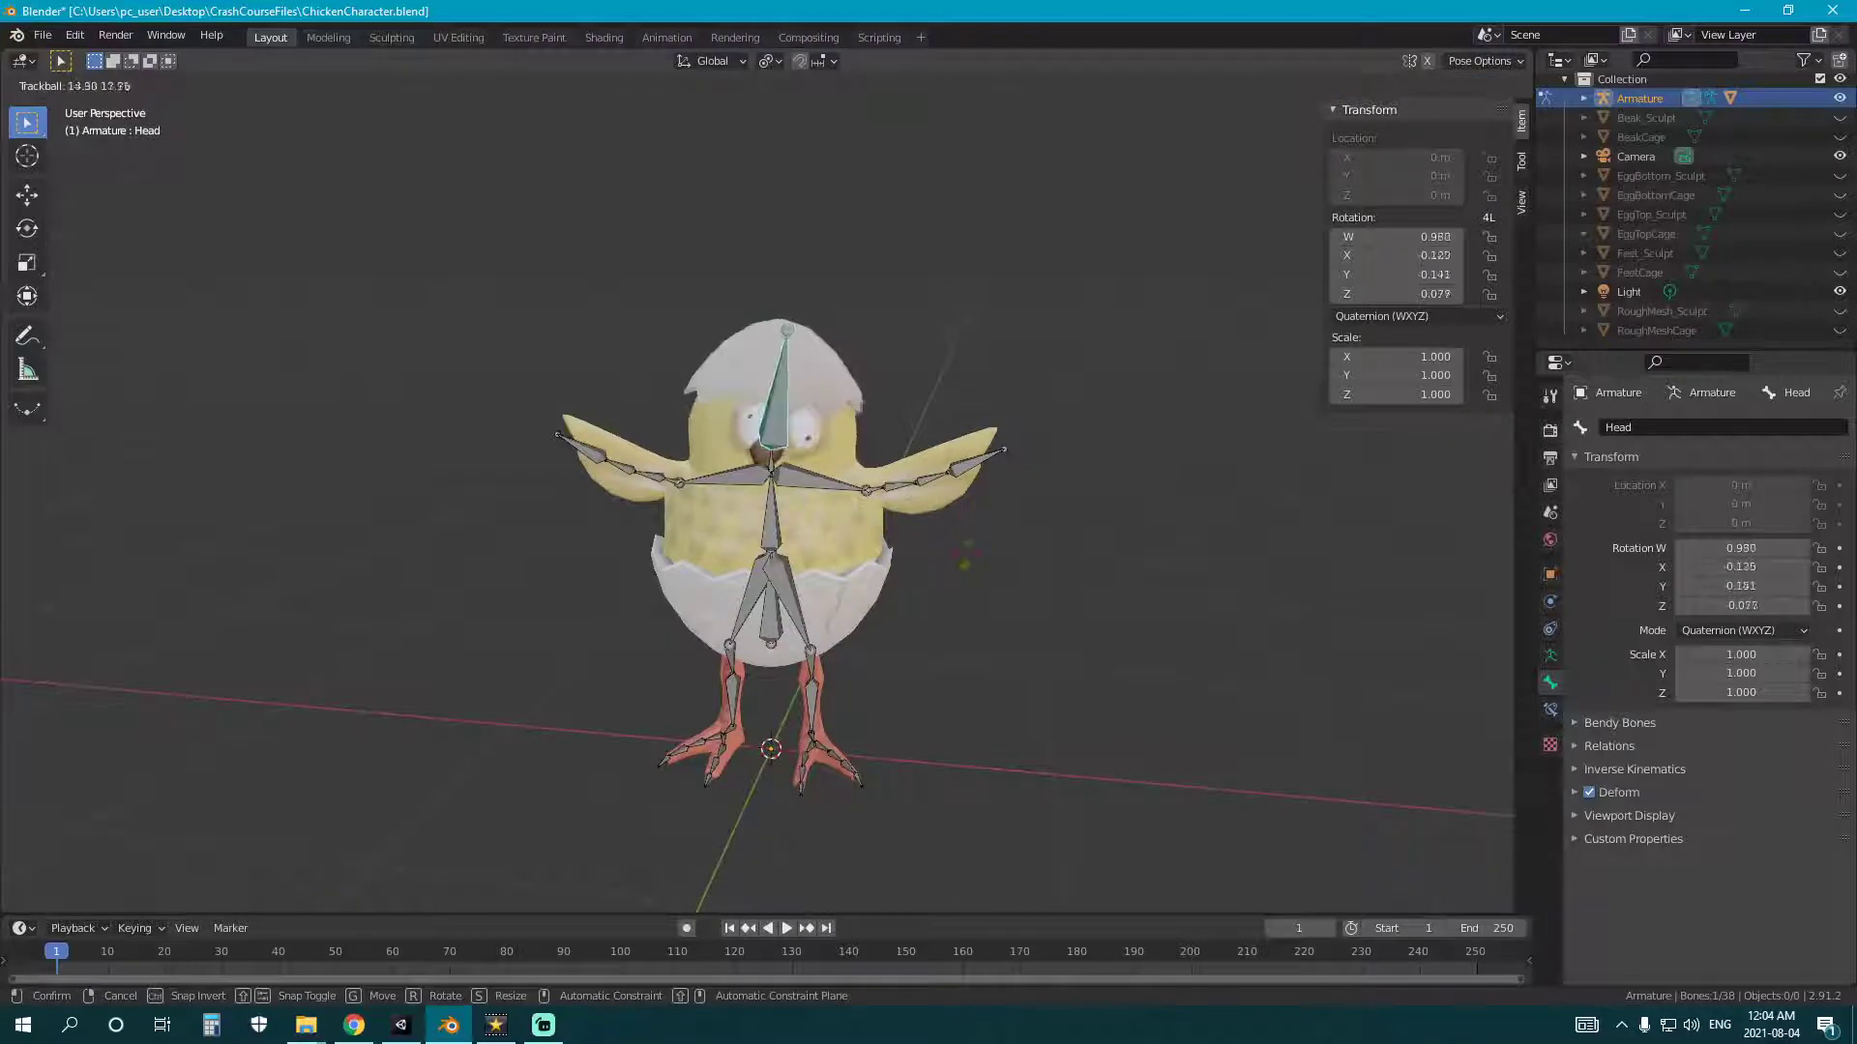
pyautogui.rightClick(851, 532)
pyautogui.scroll(3, 774, 535)
pyautogui.moveTo(764, 535); pyautogui.dragTo(878, 538, button='middle')
pyautogui.press('r')
pyautogui.press('r')
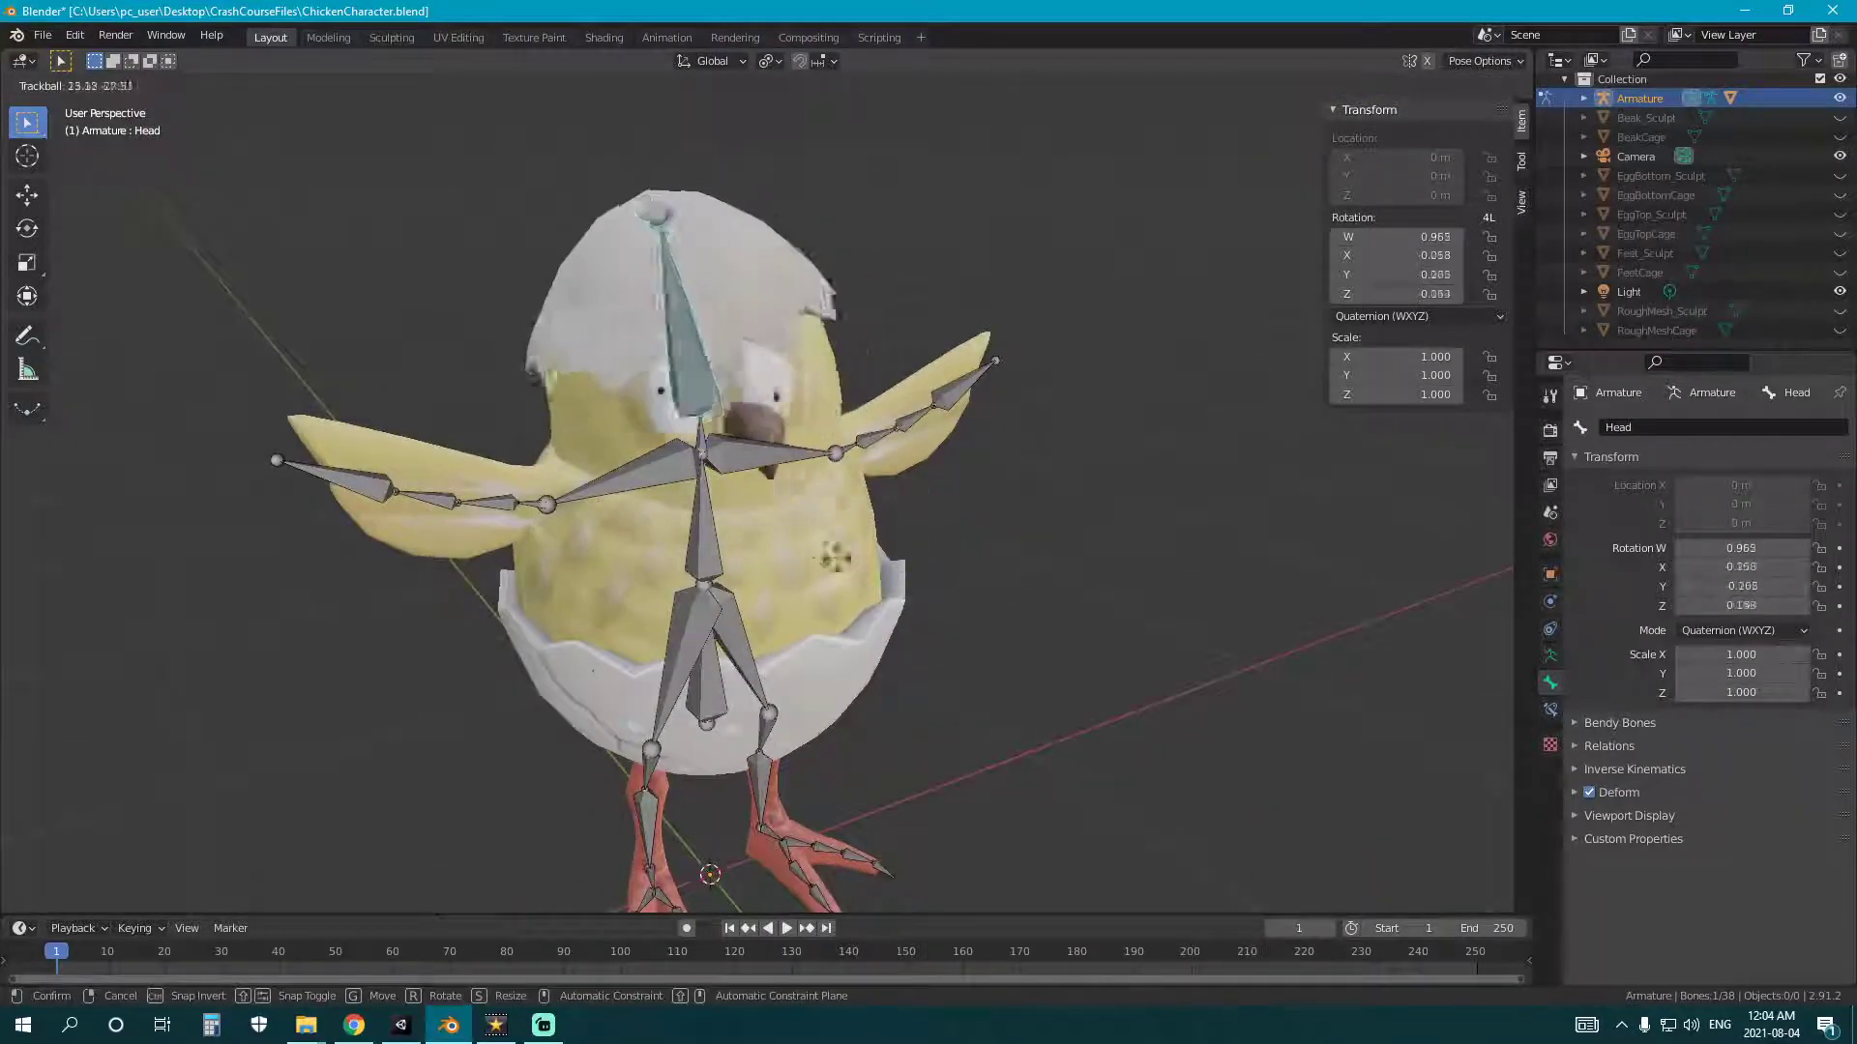
pyautogui.press('Escape')
# - Select the Wing1.L bone and test rotating it to check the wing's deformation, cancelling each rotation
pyautogui.moveTo(926, 537); pyautogui.dragTo(895, 484, button='middle')
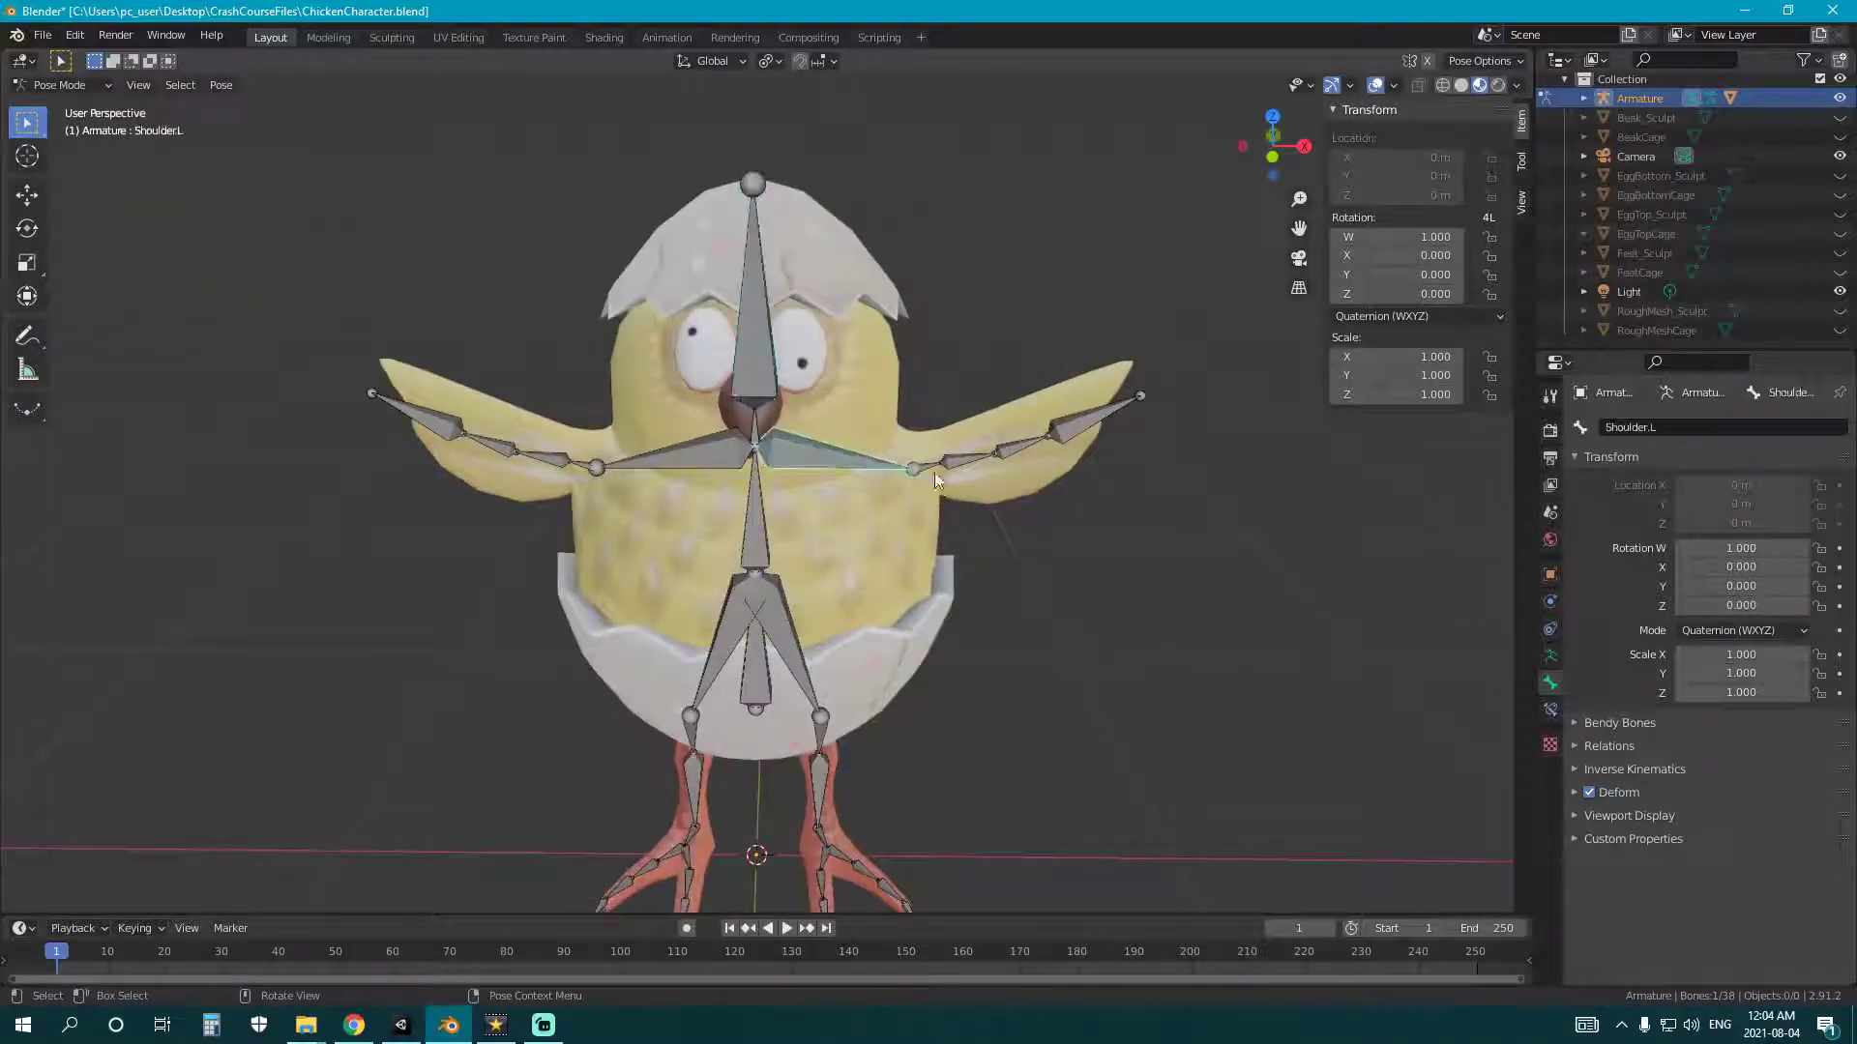
pyautogui.click(934, 472)
pyautogui.press('r')
pyautogui.moveTo(1025, 524); pyautogui.dragTo(928, 576, button='middle')
pyautogui.press('r')
pyautogui.rightClick(994, 533)
pyautogui.press('r')
pyautogui.rightClick(1024, 562)
# - Try trackball rotations on the Wing1.L bone from the character's front and back, cancelling each one
pyautogui.press('r')
pyautogui.press('r')
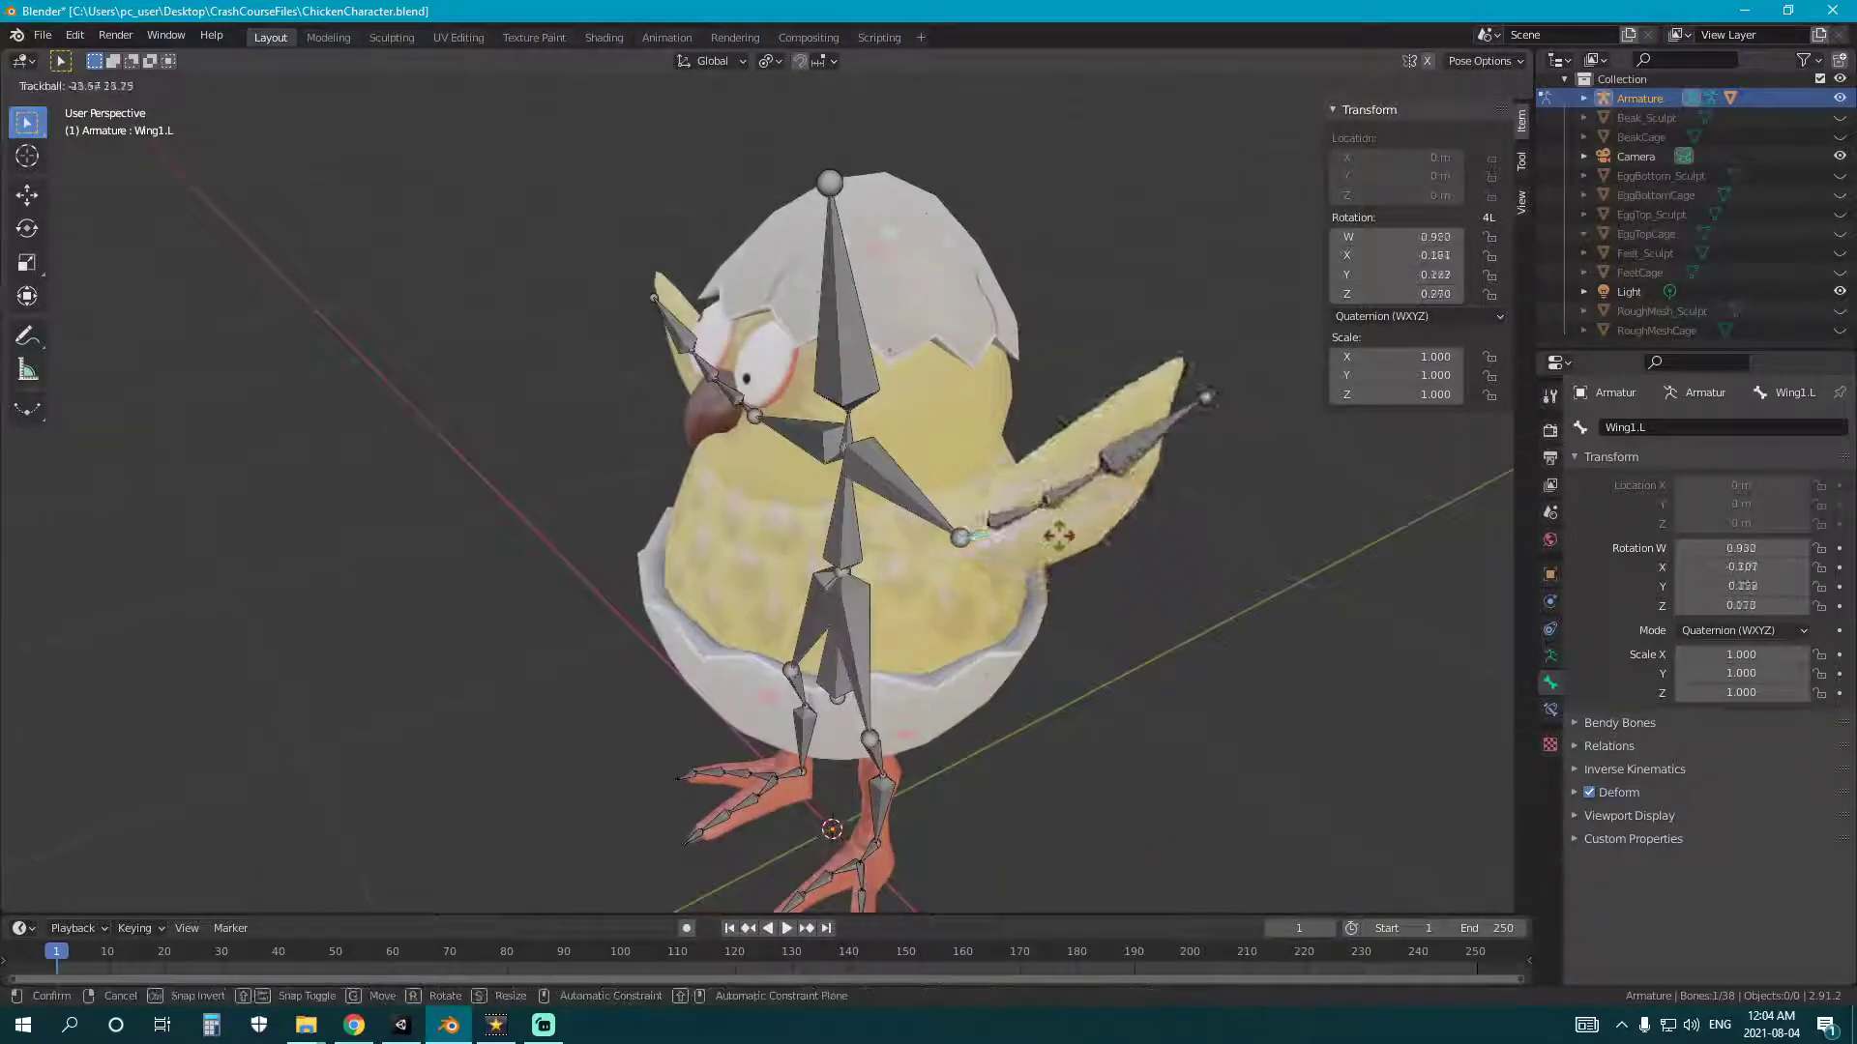
pyautogui.press('Escape')
pyautogui.moveTo(947, 596); pyautogui.dragTo(899, 571, button='middle')
pyautogui.press('r')
pyautogui.press('r')
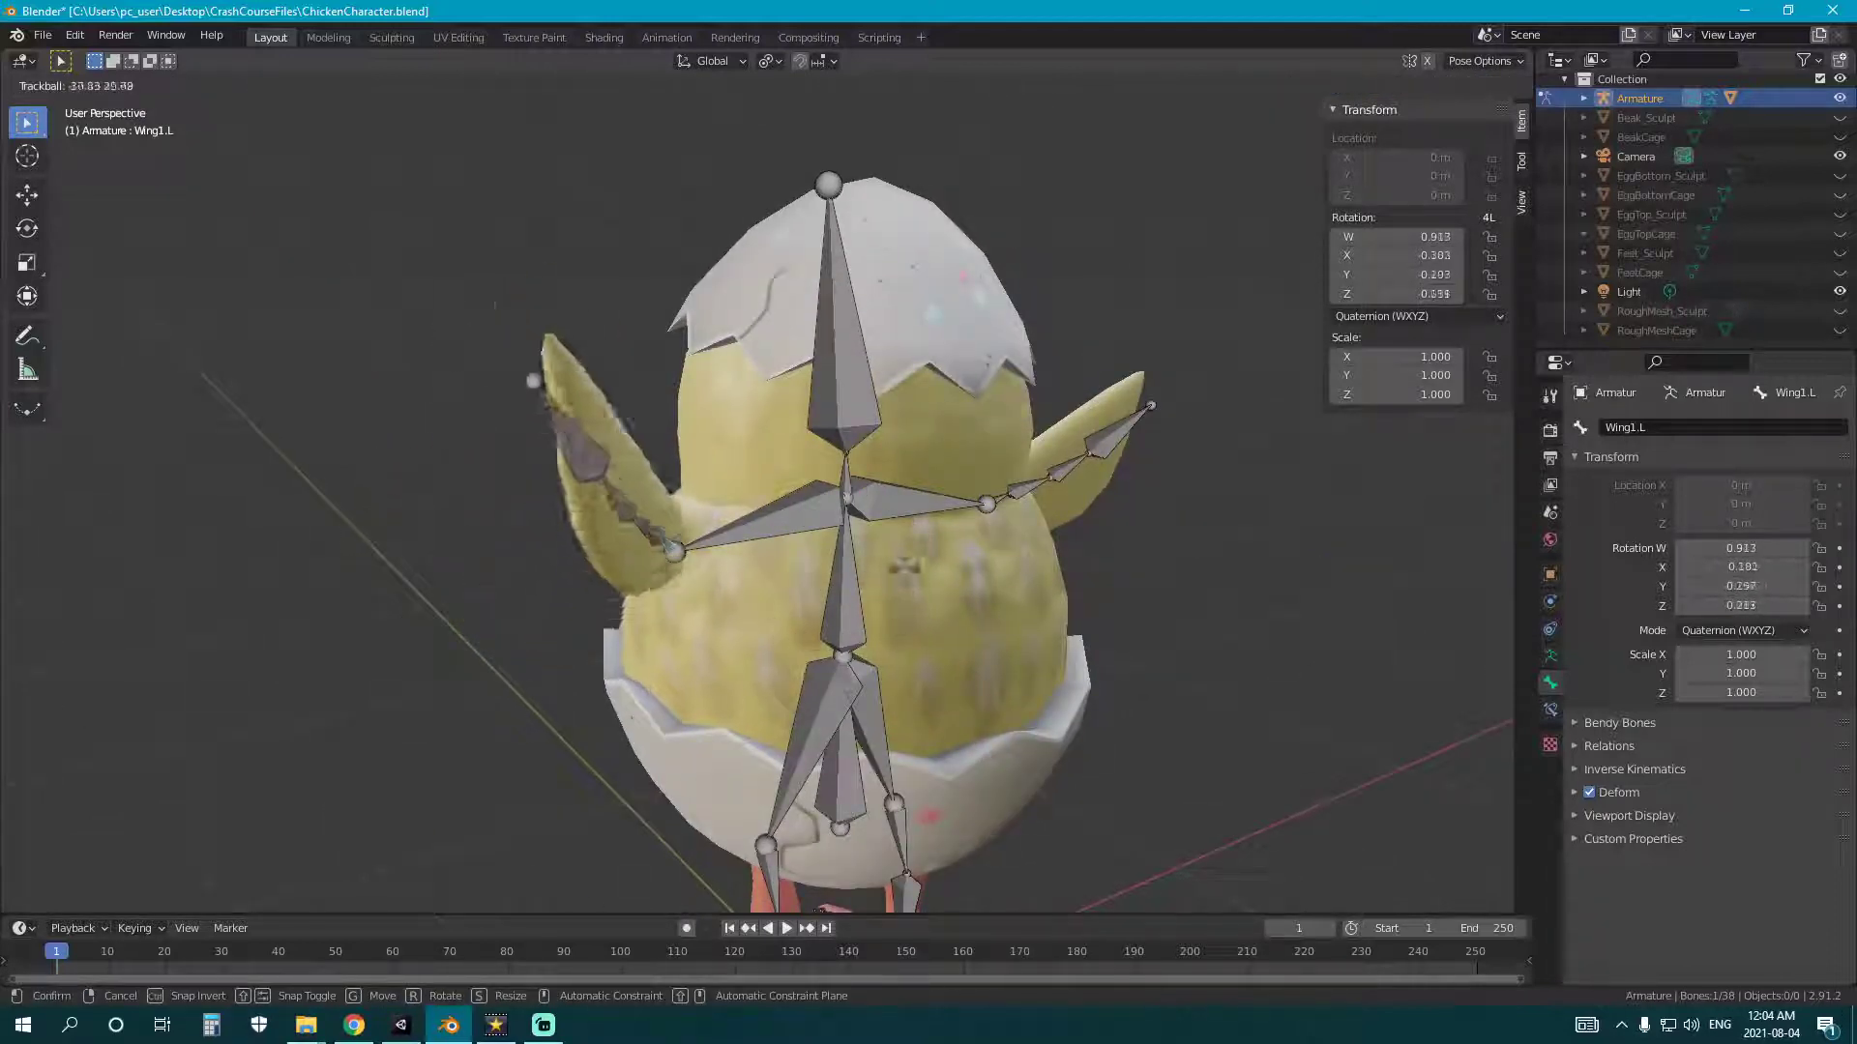
pyautogui.press('Escape')
# - Test the left leg's deformation by rotating the UpperLeg.L bone freely and about the X axis
pyautogui.moveTo(841, 619); pyautogui.dragTo(936, 605, button='middle')
pyautogui.press('r')
pyautogui.rightClick(952, 588)
pyautogui.scroll(3, 943, 604)
pyautogui.press('r')
pyautogui.press('r')
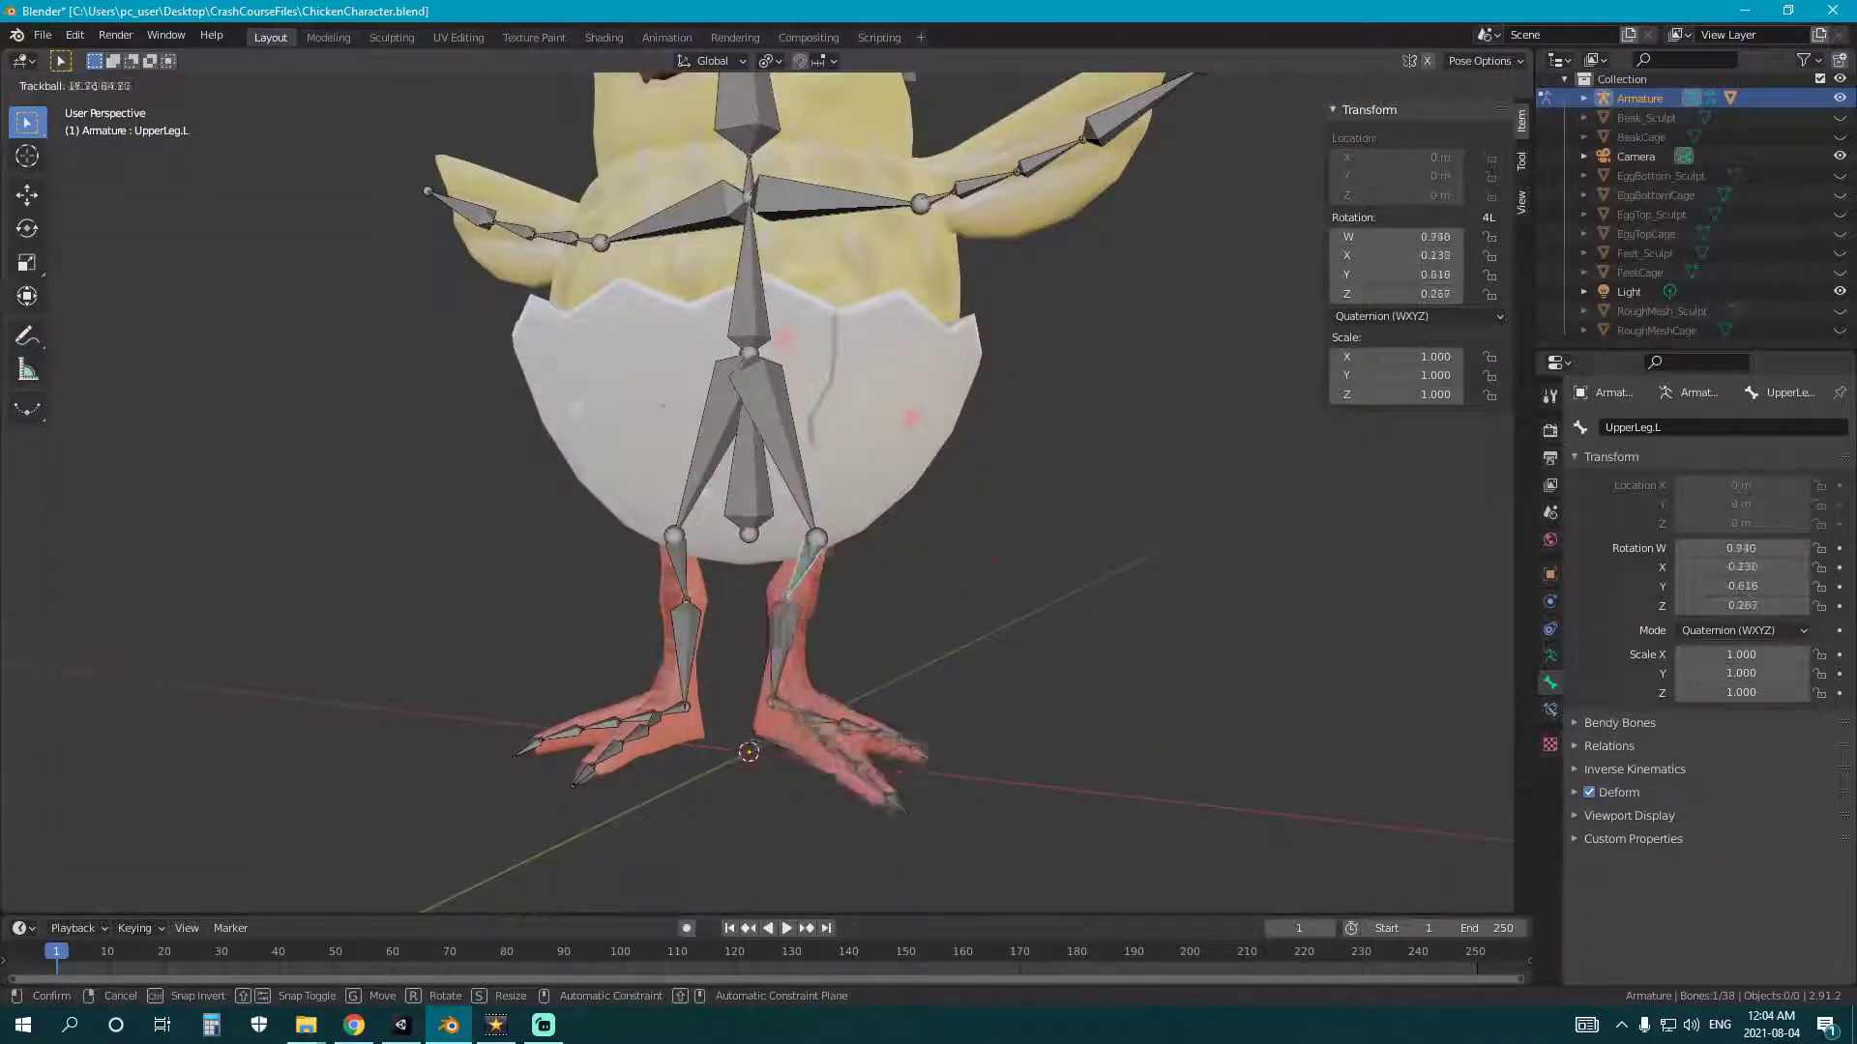
pyautogui.rightClick(1002, 609)
pyautogui.moveTo(1000, 607); pyautogui.dragTo(894, 619, button='middle')
pyautogui.press('r')
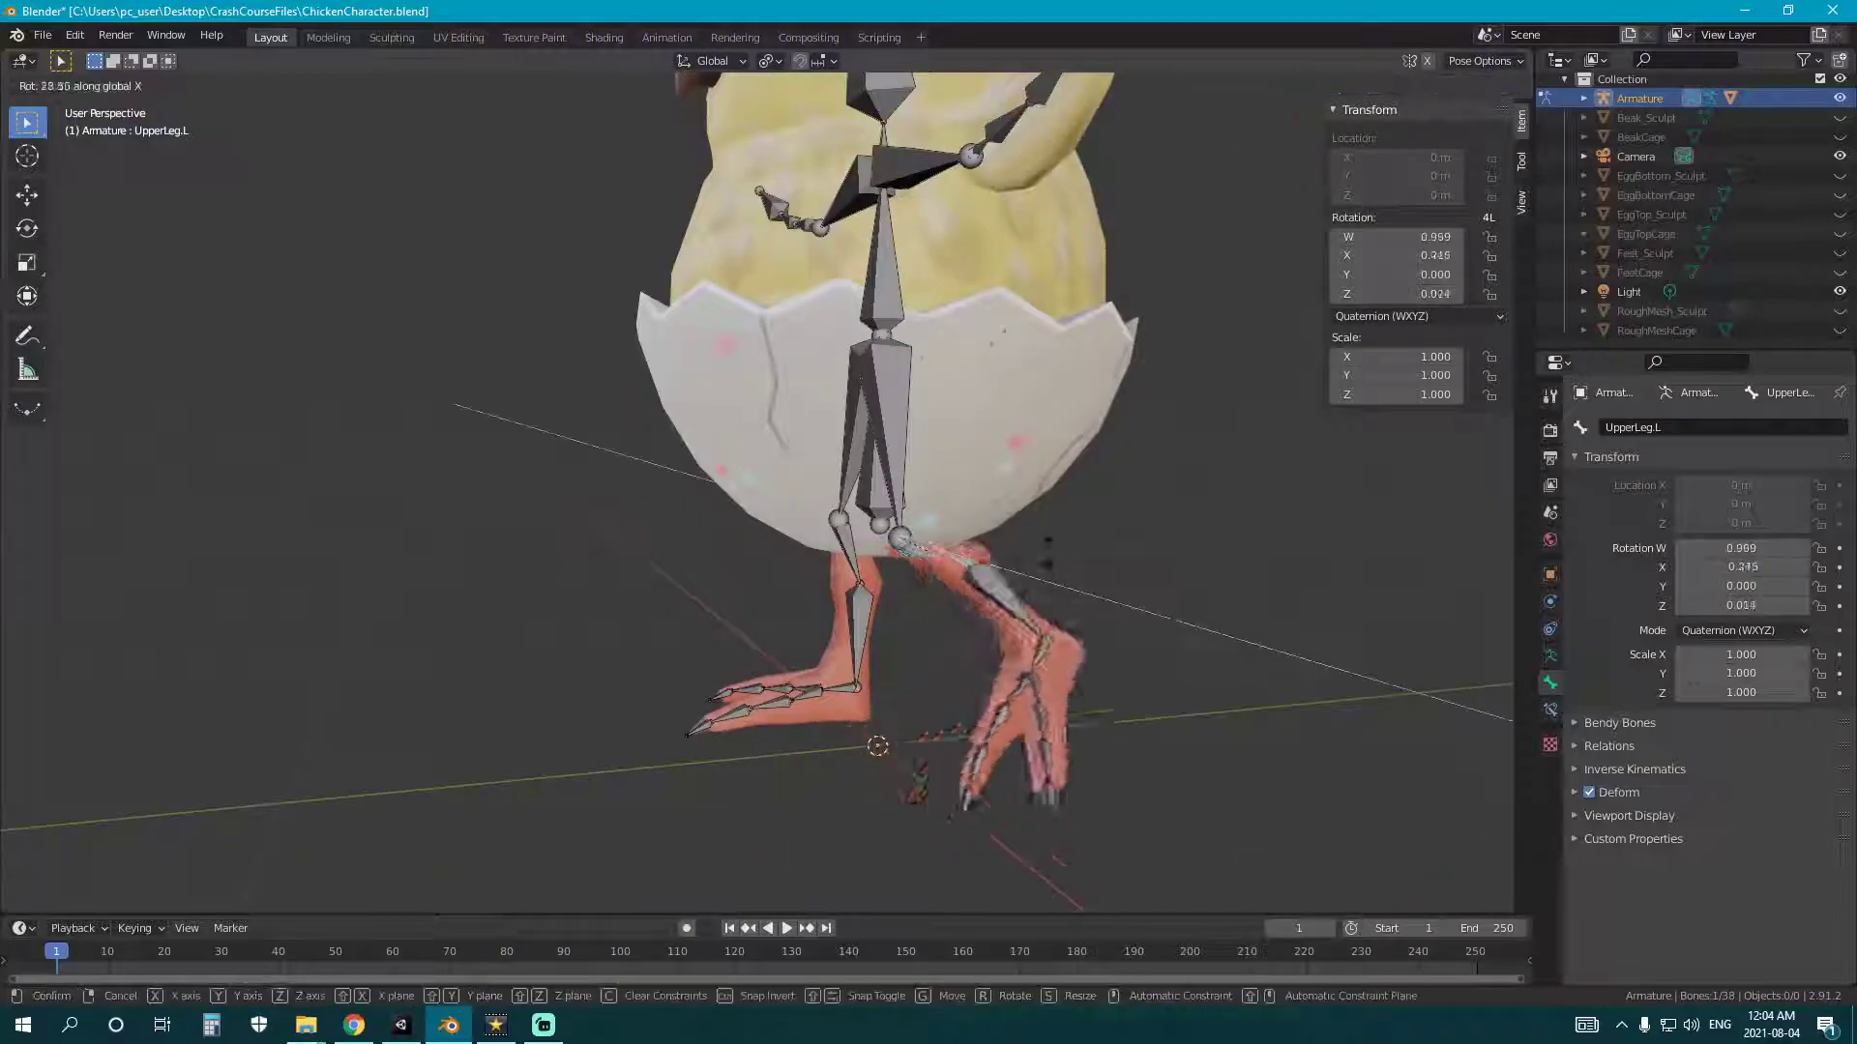